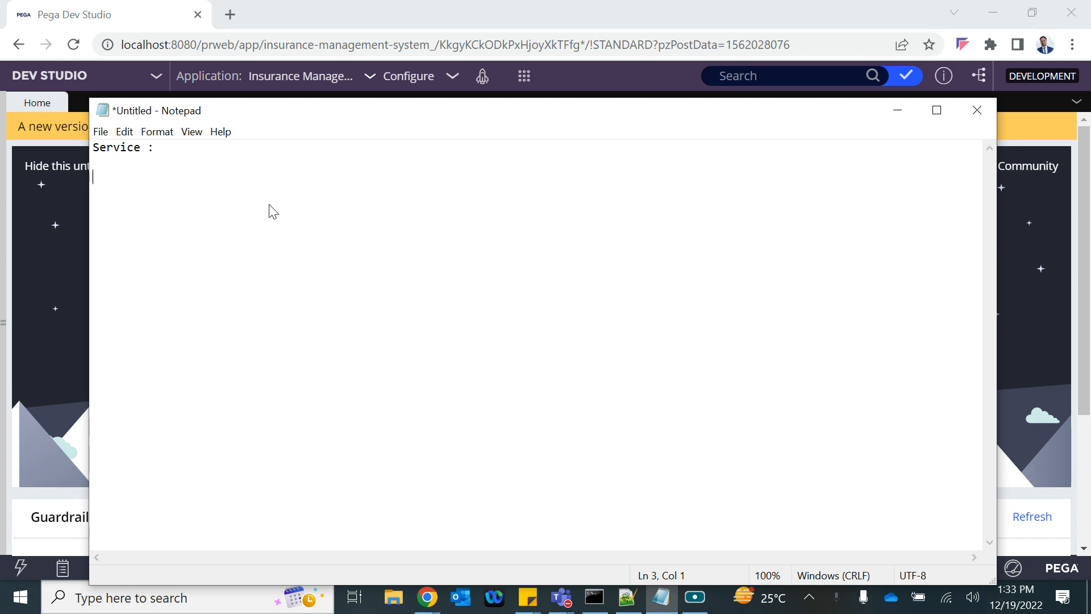
Step: Clear the existing "Service :" text from the note so it is empty
key("Up")
key("Up")
key("shift+Down")
key("shift+Down")
key("Delete")
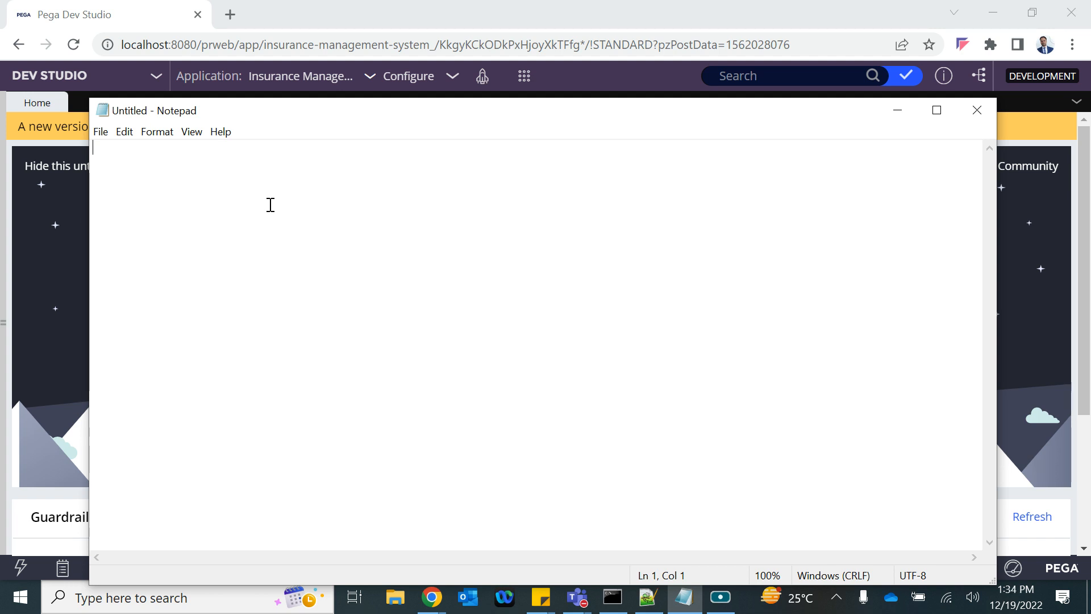
Step: Write the heading "Service Package : Authentication and Security" in the note, followed by a blank line
mouse_move(718, 609)
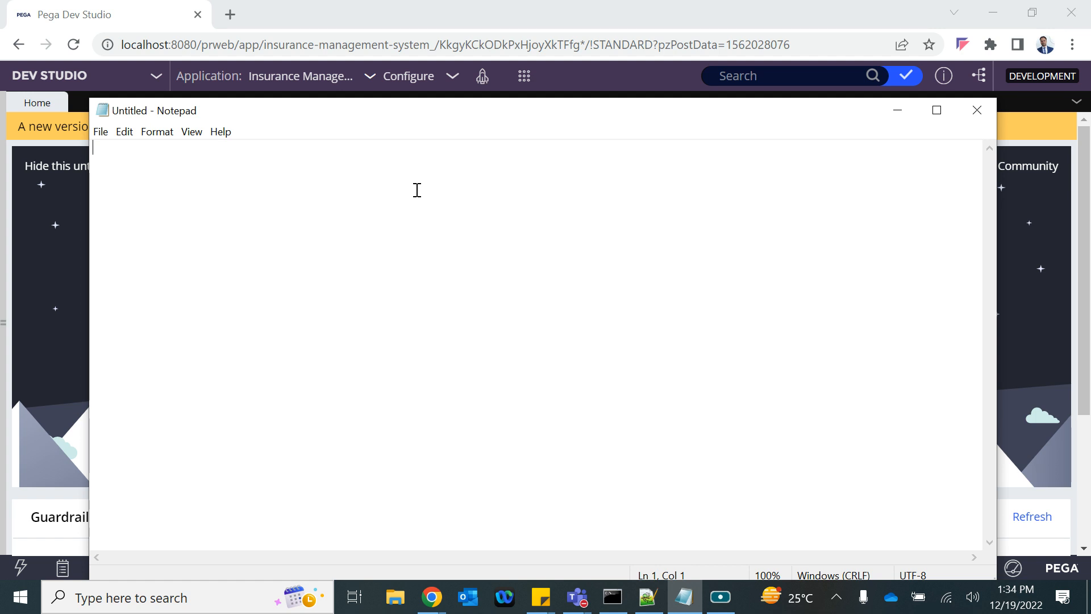
type("Service ")
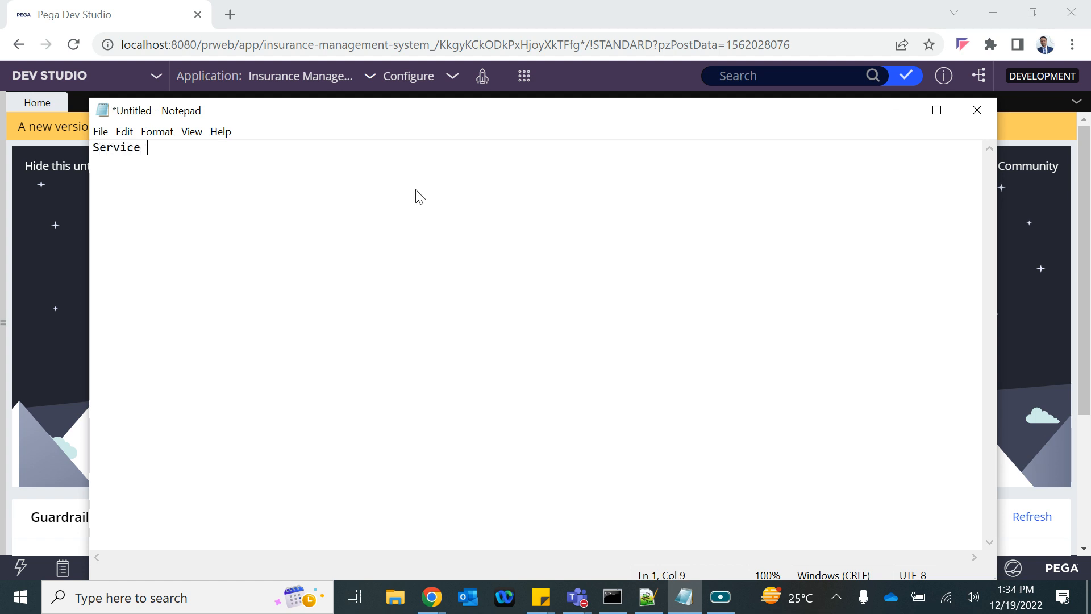
type("Package ")
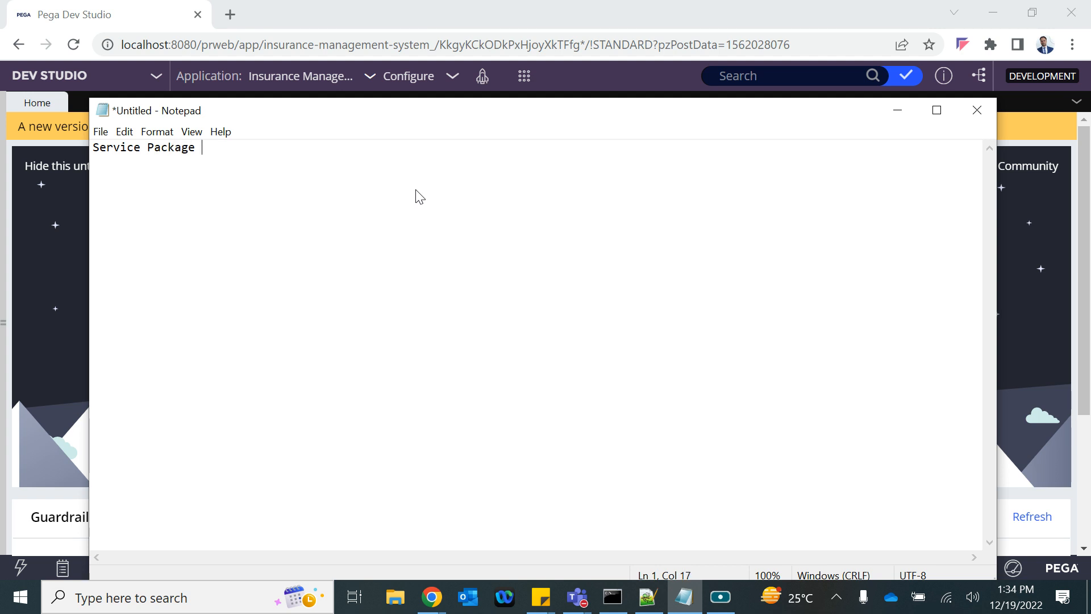
type(": Authenti")
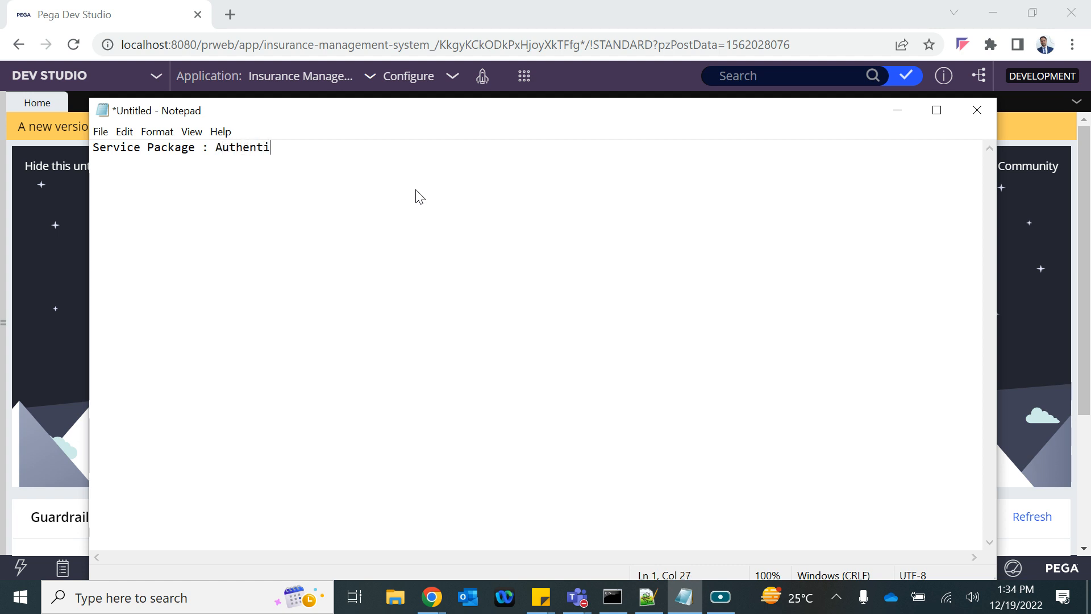
type("cation and ")
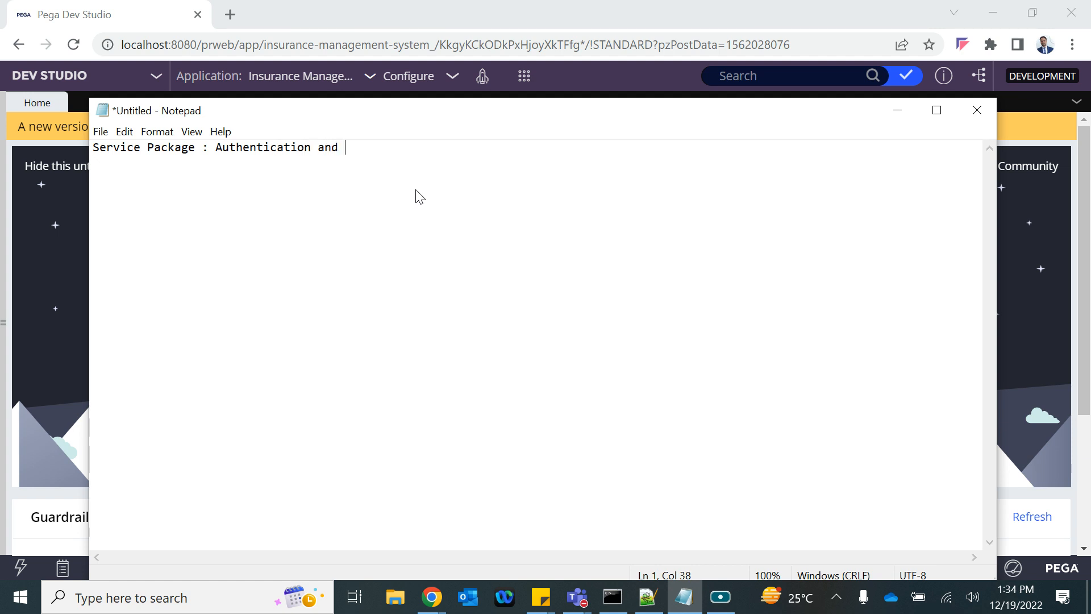
type("Security")
key("Return")
key("Return")
Step: Add an indented line reading "Service : Has to be attached to a package" under the heading
key("Tab")
type("Service : A")
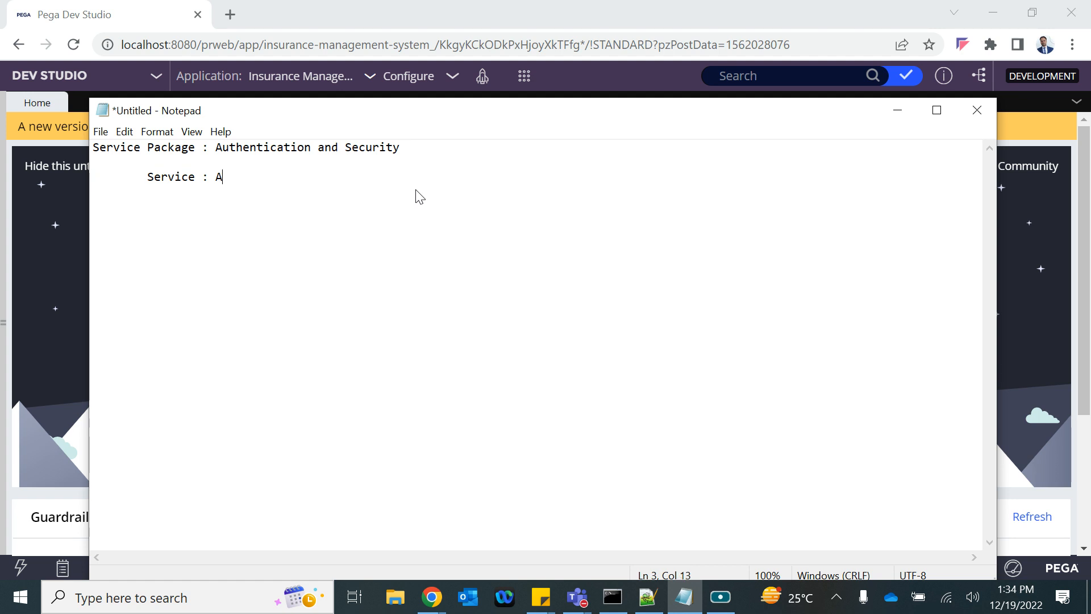
key("BackSpace")
type("Has to be")
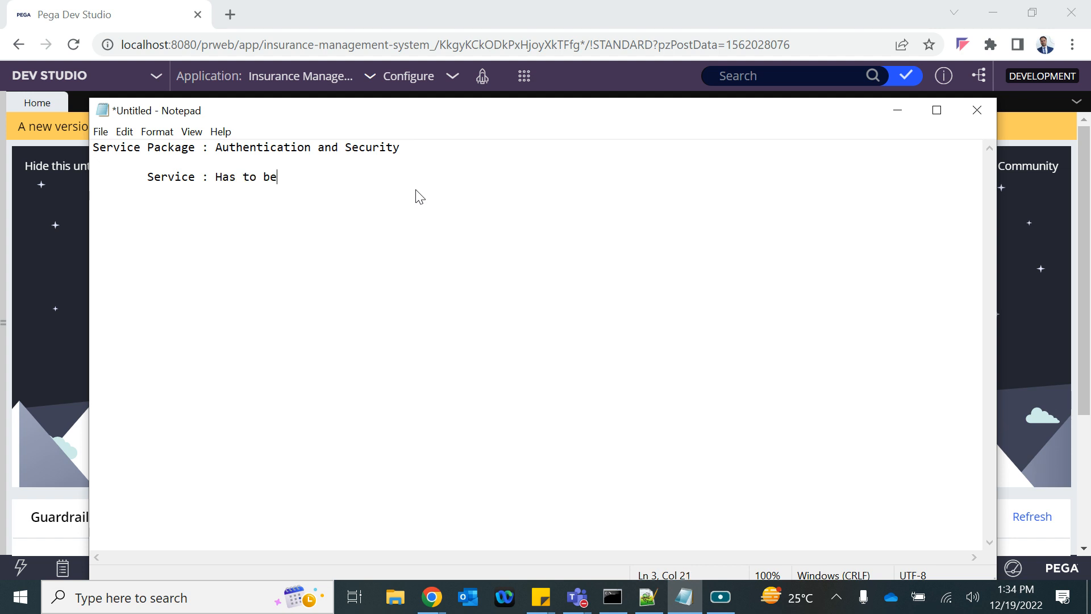
type(" attached to a packah")
key("BackSpace")
key("BackSpace")
type("age")
key("Return")
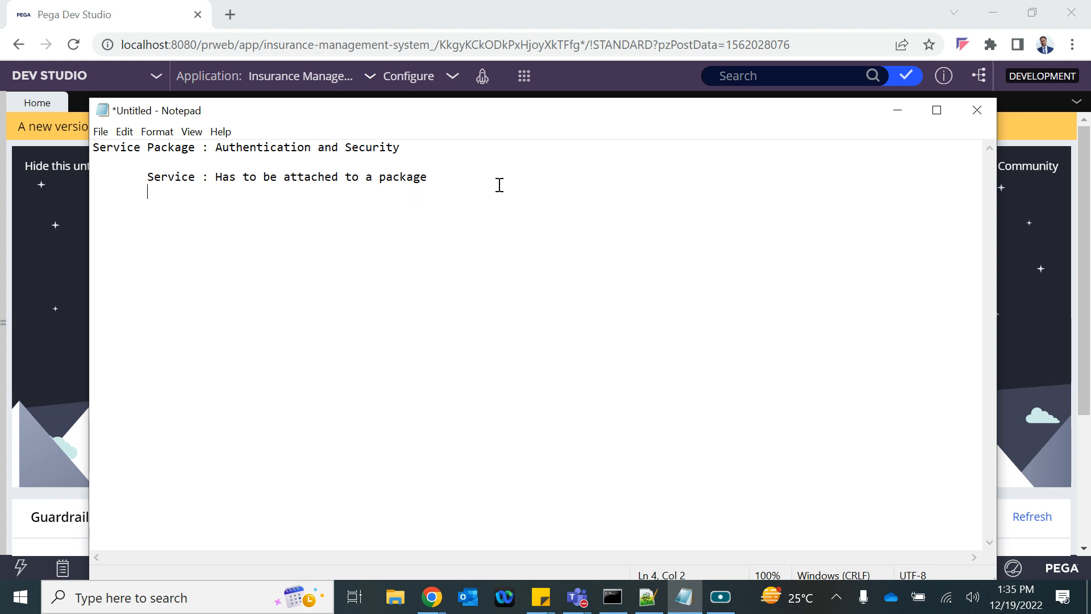
Step: Add a further indented line under the service reading "Activity -- Service activity ---- does all the process"
key("Tab")
type("Activity -- Service activity ---- ")
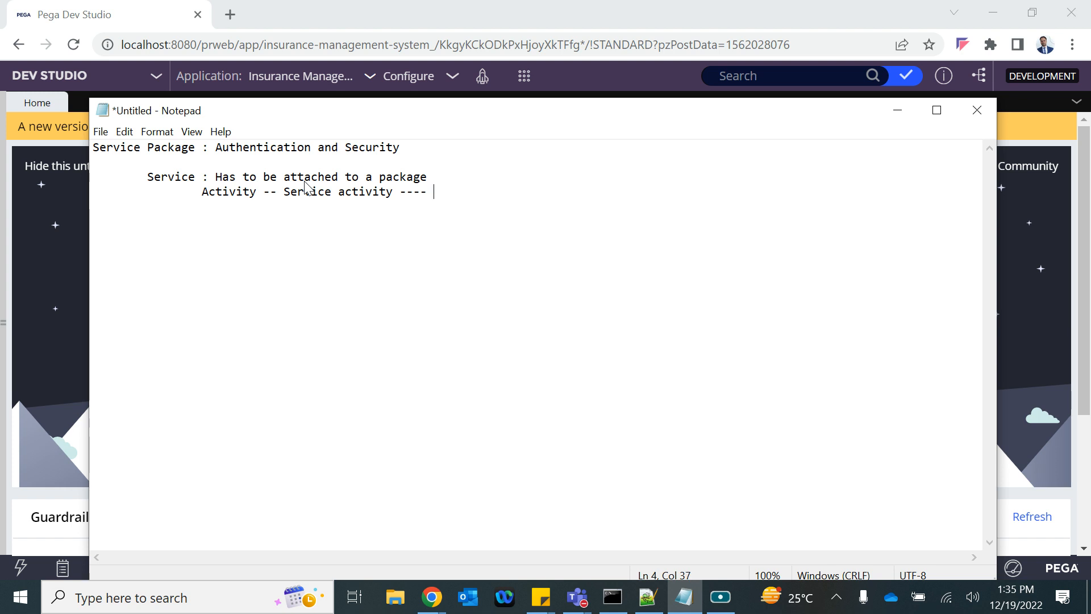
type("does all the proce")
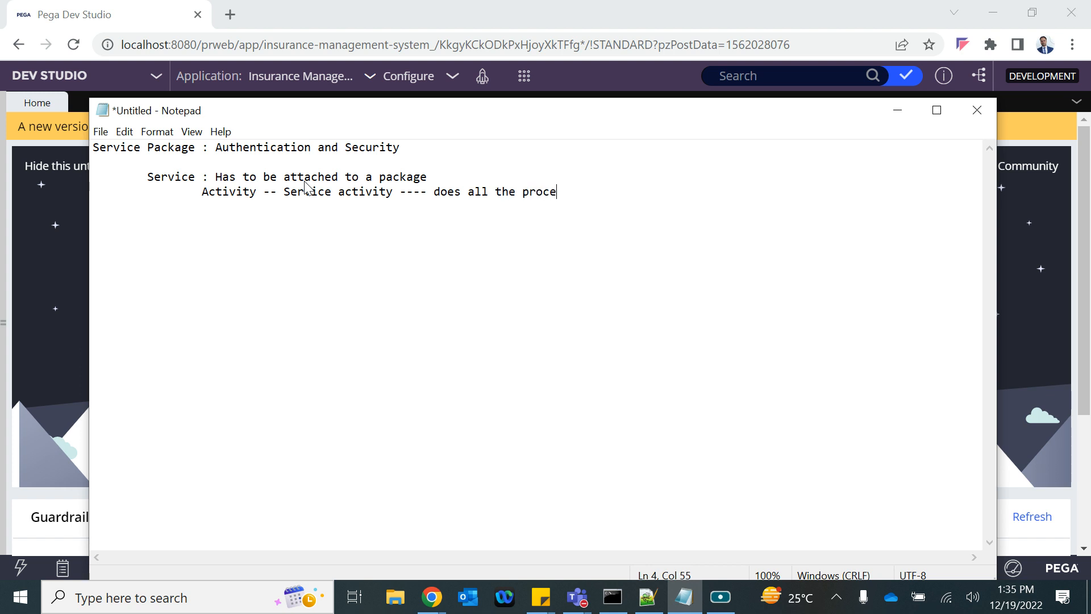
type("ss _ it")
key("BackSpace")
key("BackSpace")
key("BackSpace")
key("BackSpace")
key("BackSpace")
key("BackSpace")
Step: Extend the activity line with ": Accepts the request, processes it and produces output"
type(": Ot")
key("BackSpace")
key("BackSpace")
type("Accesp")
key("BackSpace")
key("BackSpace")
type("pts the ")
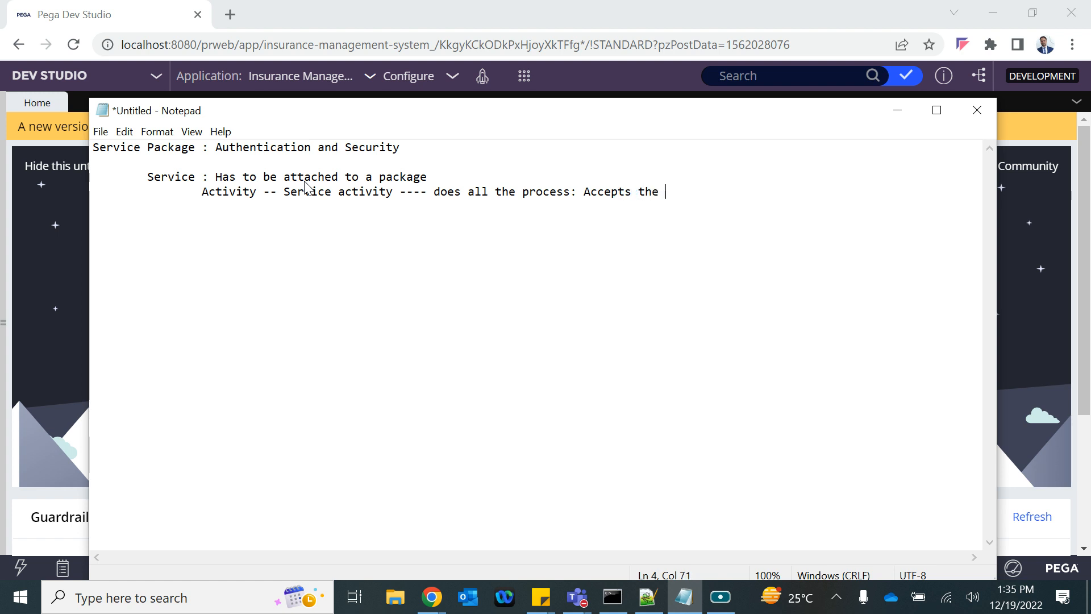
type("request and")
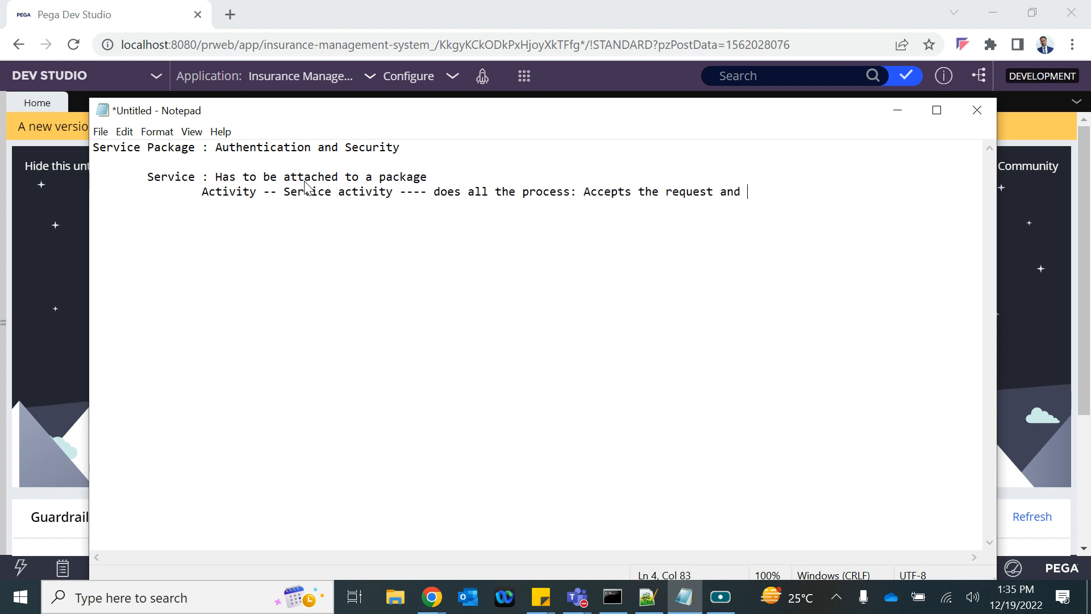
key("BackSpace")
key("BackSpace")
key("BackSpace")
key("BackSpace")
type(", processes to")
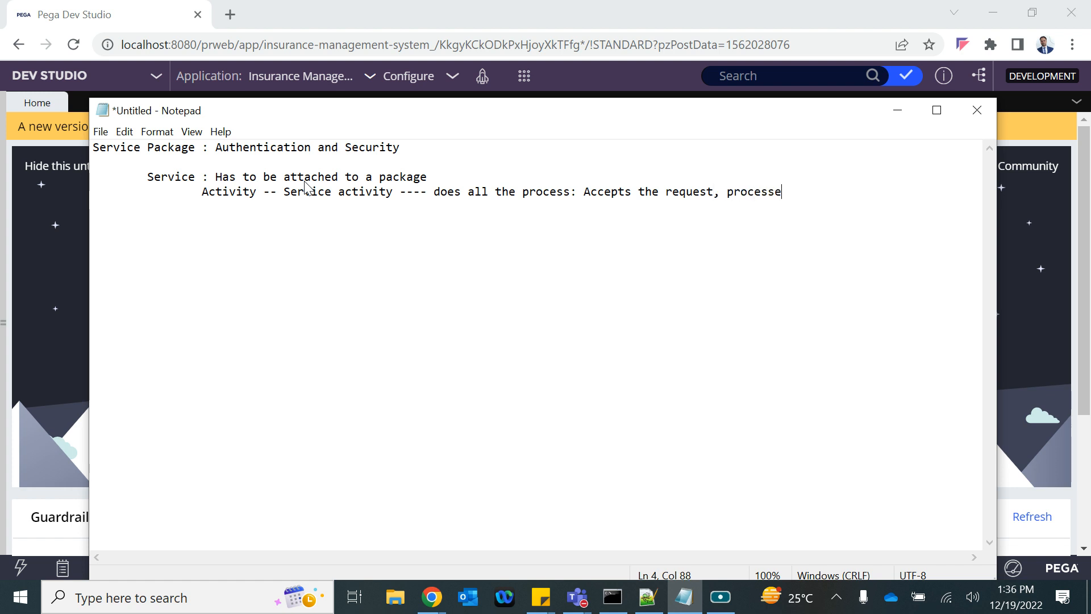
key("BackSpace")
key("BackSpace")
type("it and prod")
key("BackSpace")
type("produces output")
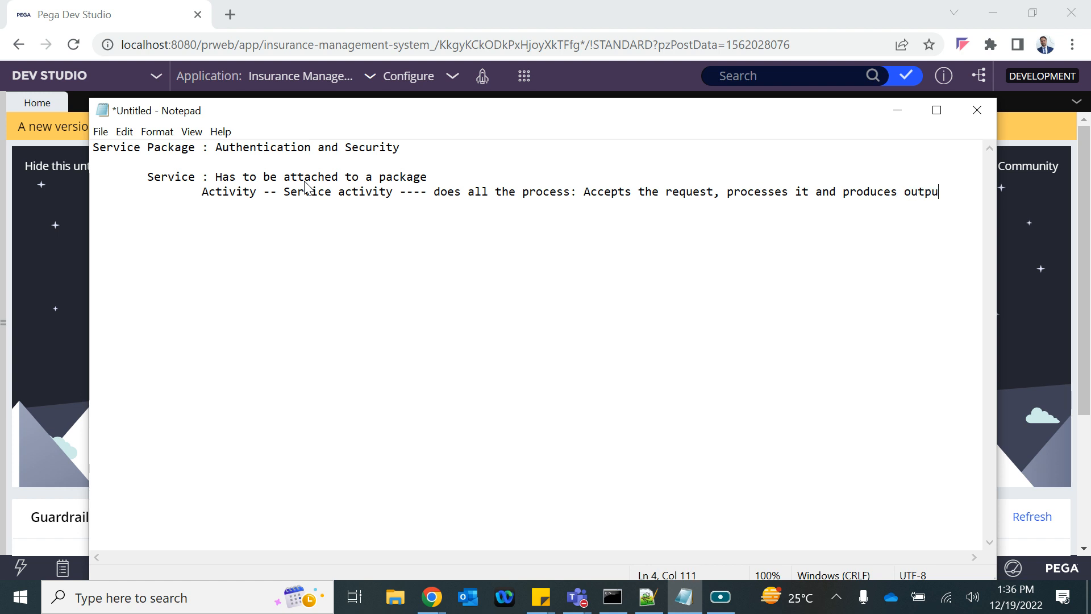
Step: Add the separate line "-------------- Case ID" below the activity description, with blank lines around it
key("Return")
key("Return")
type("--------------")
type("Case ID")
key("Return")
key("Return")
Step: Write "We will return" with the indented items "Customer Details" and "Case Status" beneath it
type("We will return")
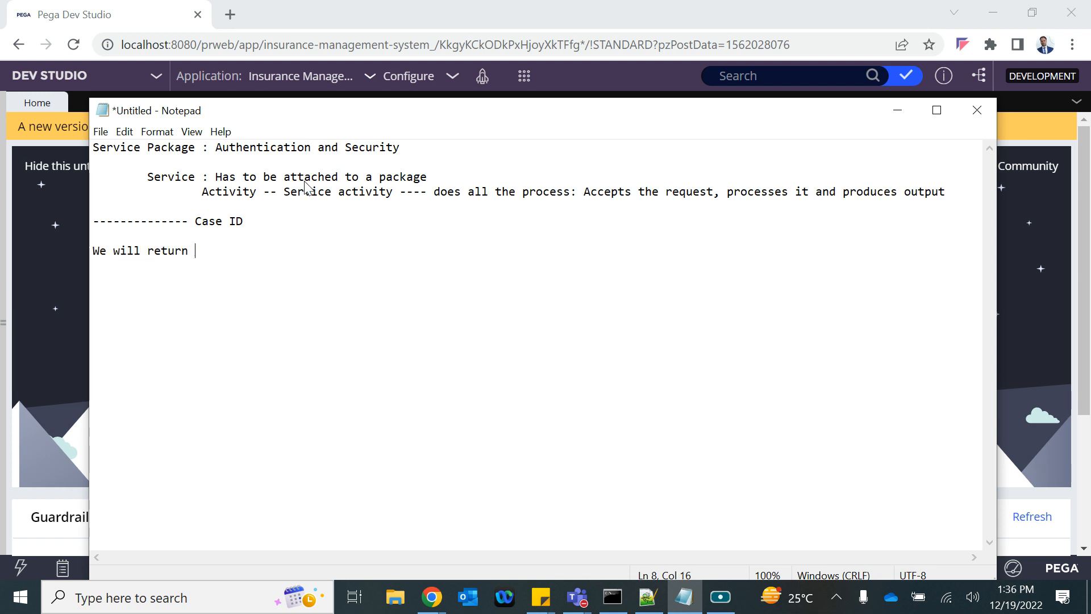
key("Return")
key("Tab")
type("Customer Detilsails")
key("Return")
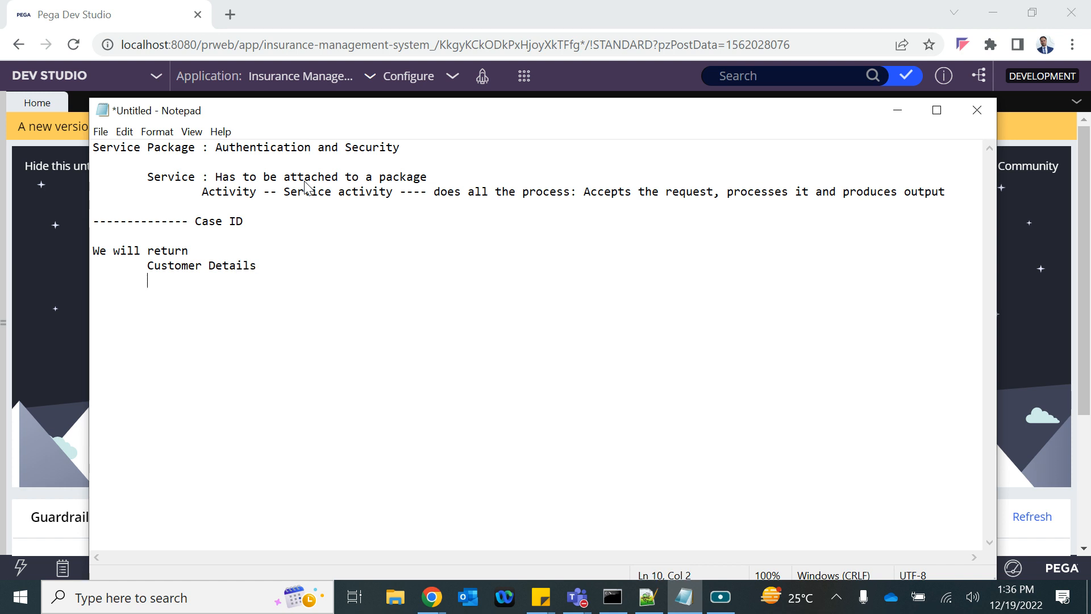
key("Tab")
type("Case Status")
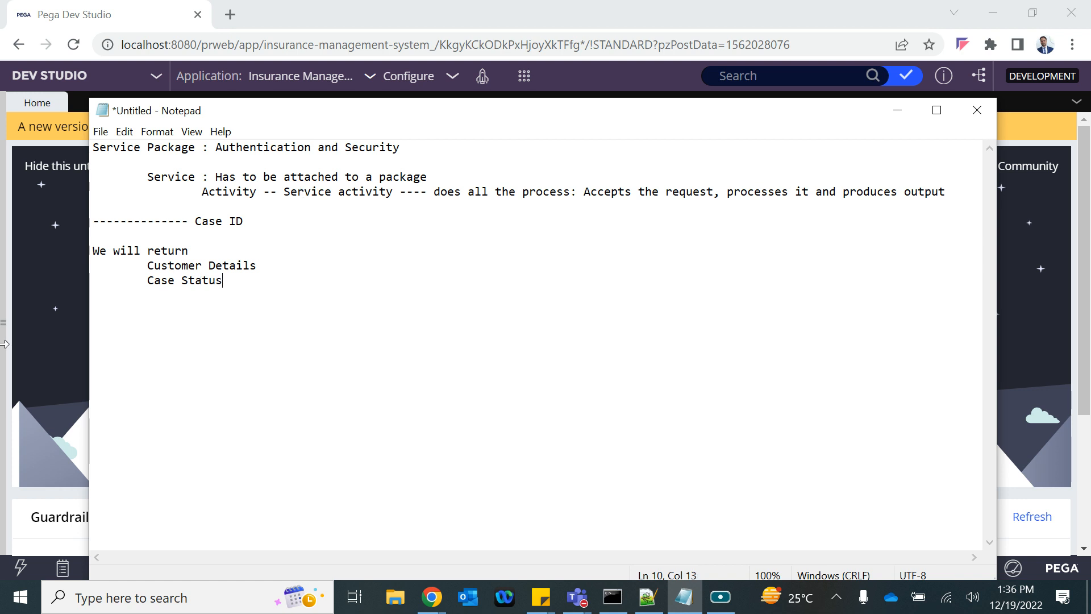
Step: Switch to Pega Dev Studio and open case I-12001 from the InsurancePlan class instances
left_click(32, 321)
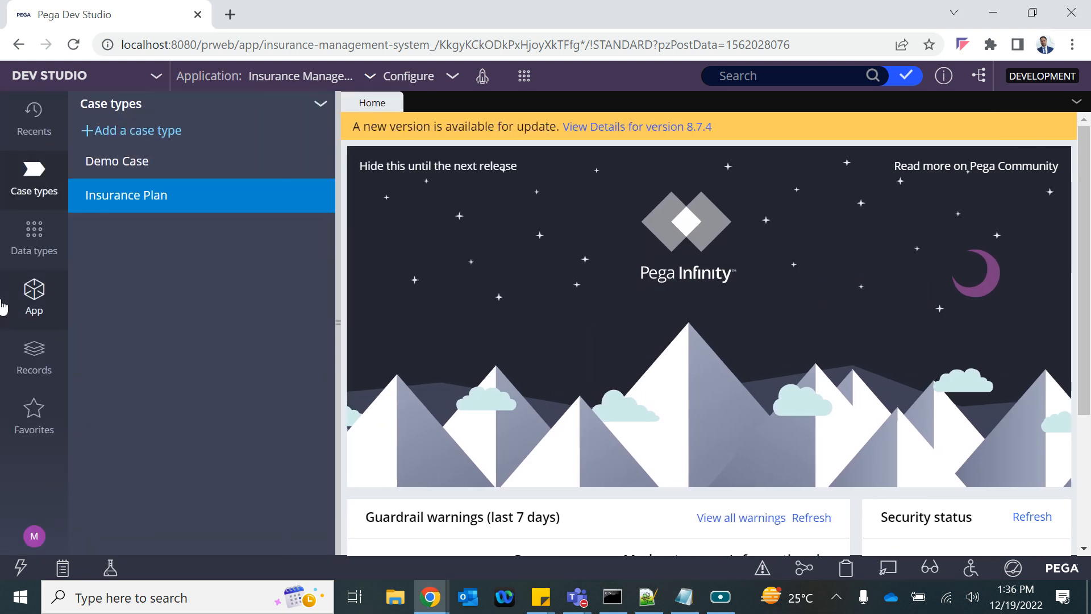
left_click(34, 317)
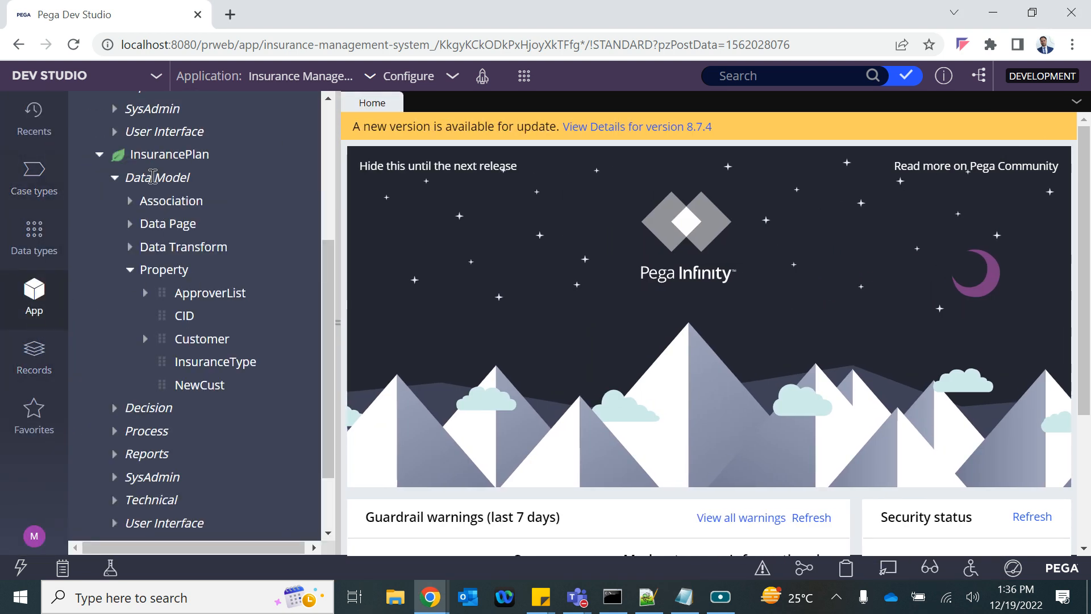
left_click(100, 249)
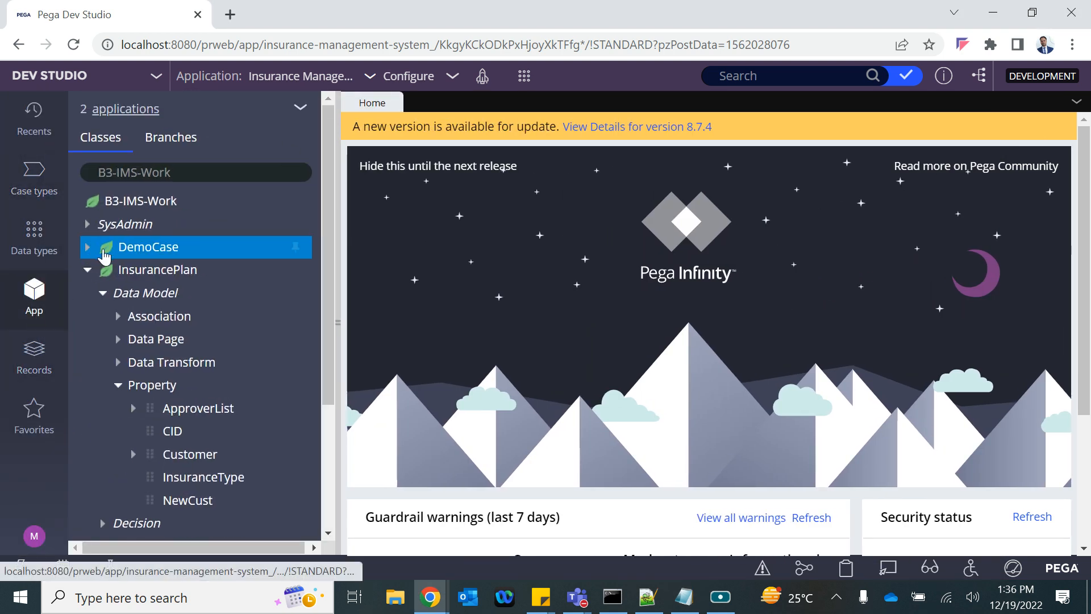
left_click(88, 271)
left_click(151, 270)
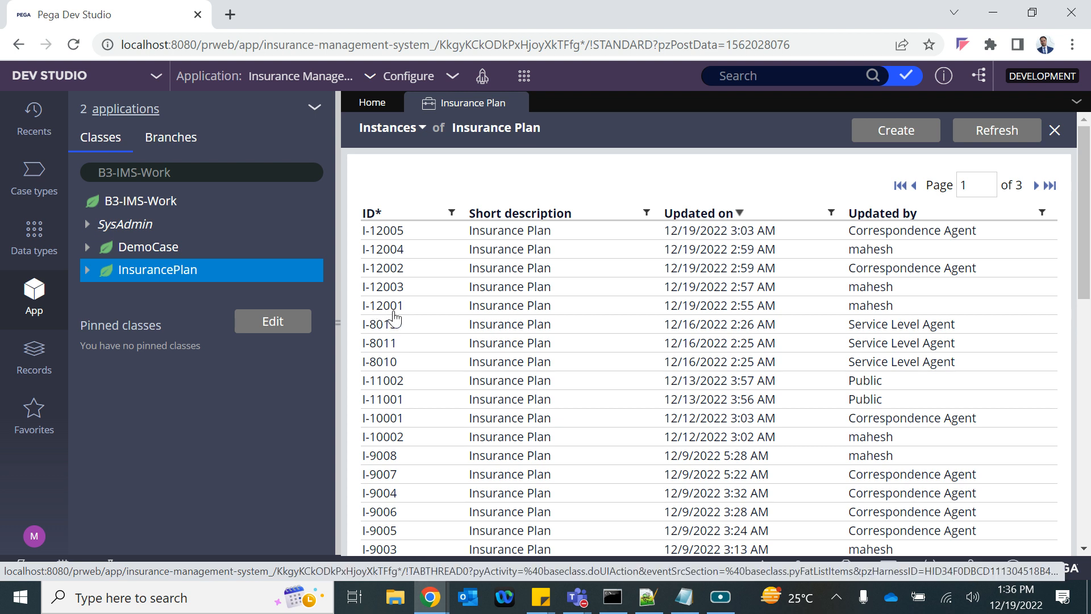
left_click(395, 313)
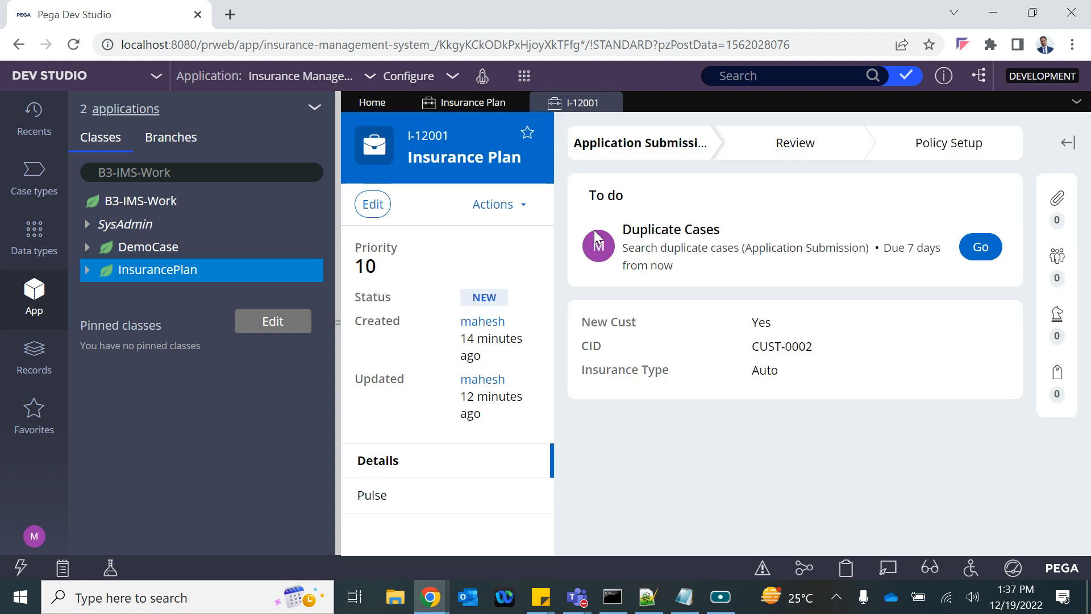
Step: Open the integration Service Definitions page and look through the services listed by type and package
left_click(400, 78)
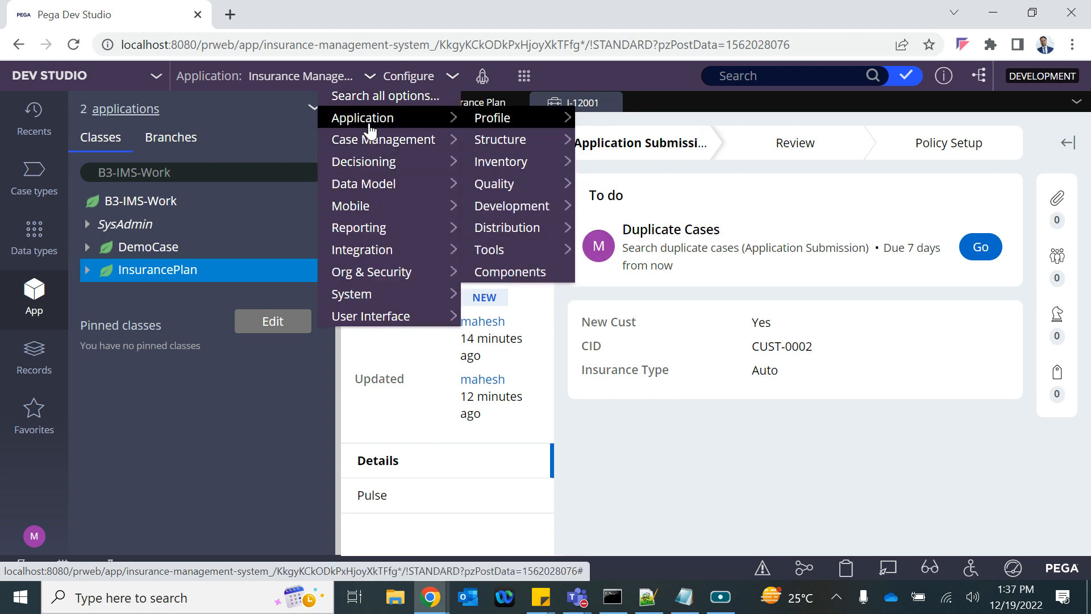
mouse_move(364, 257)
mouse_move(496, 274)
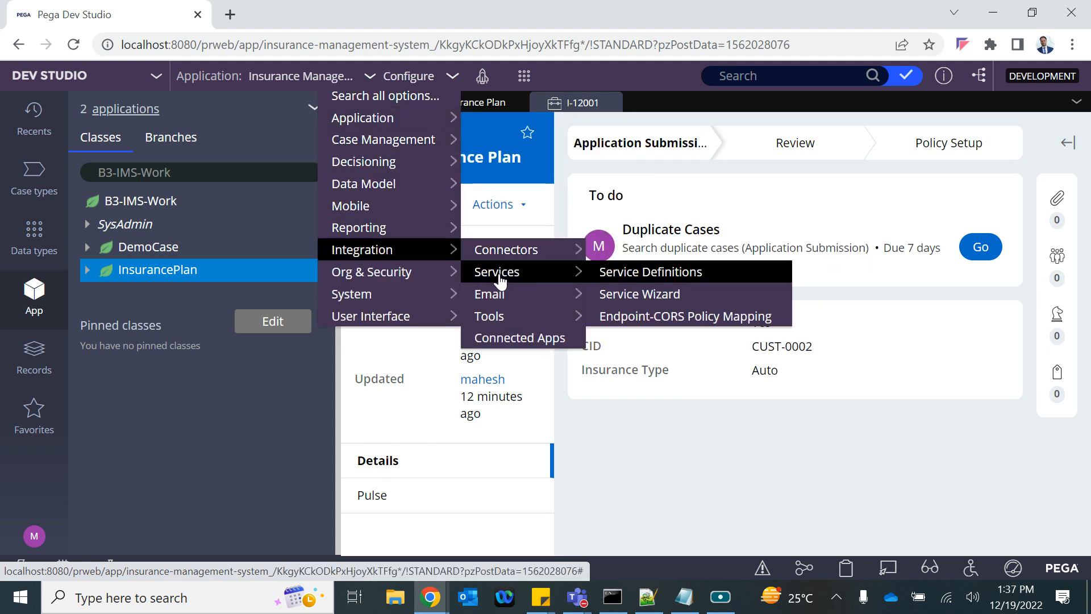
left_click(632, 279)
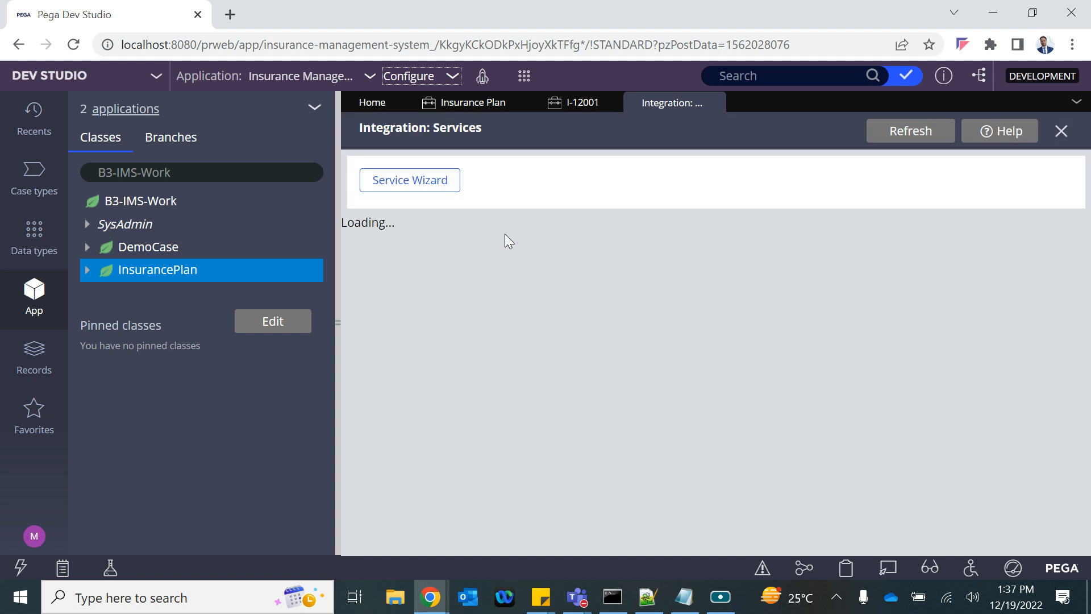
scroll(498, 371, "down", 4)
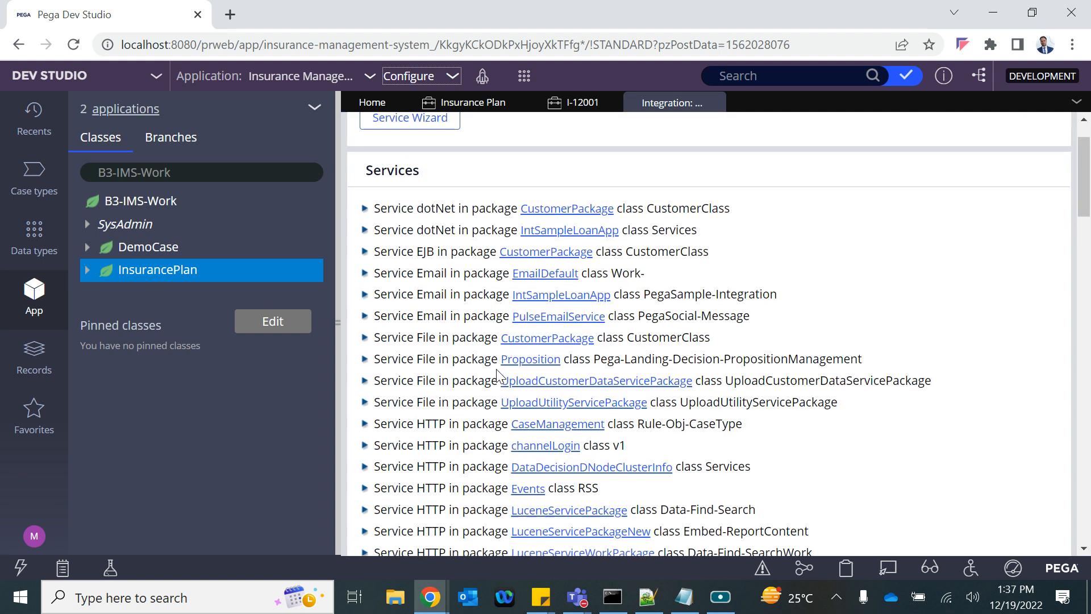
scroll(496, 369, "down", 20)
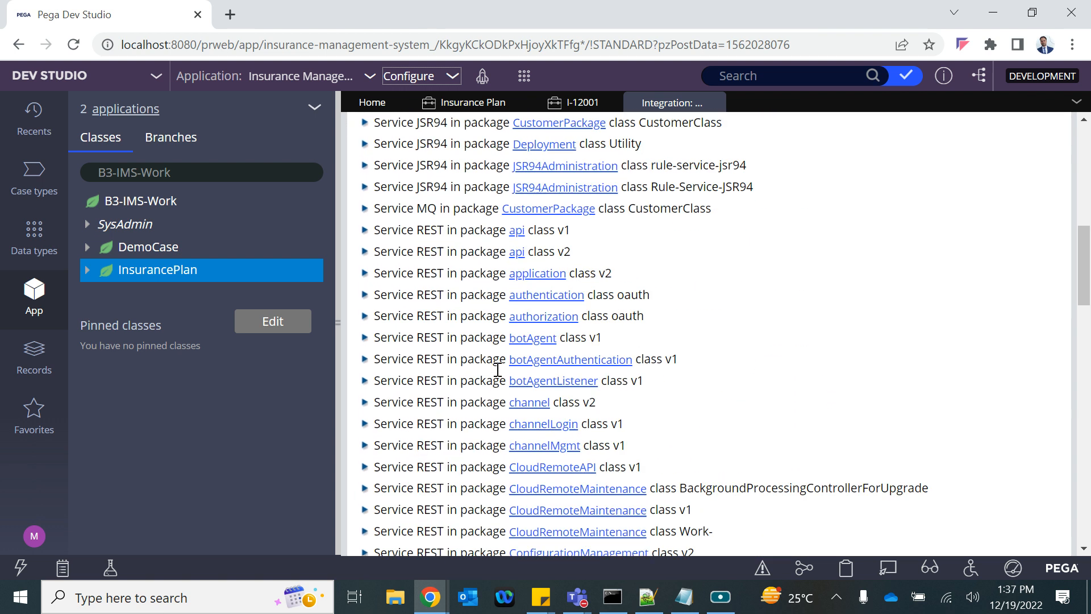
scroll(498, 370, "down", 8)
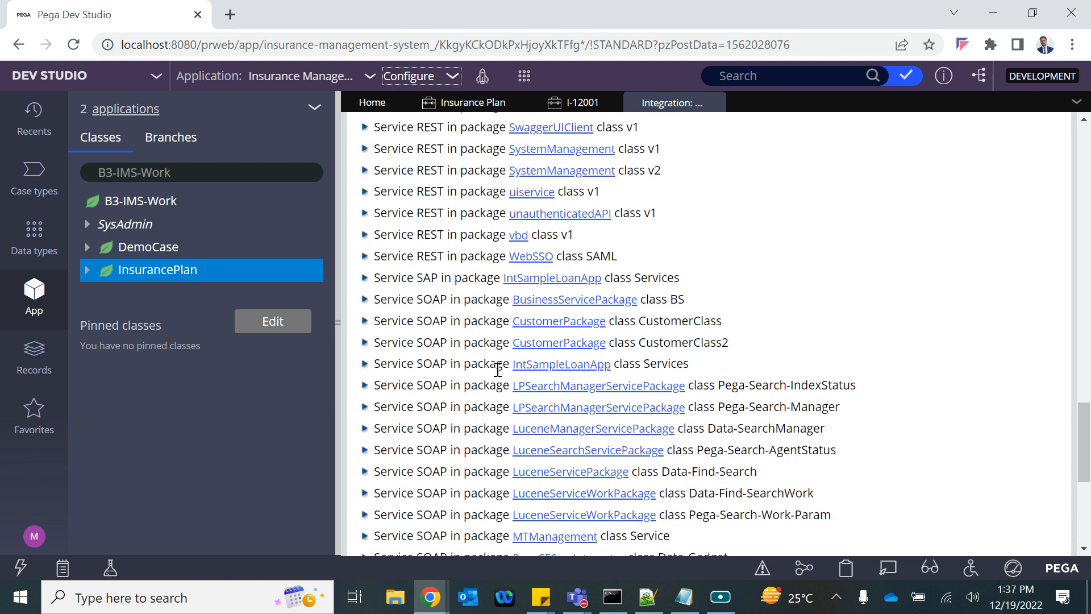
scroll(499, 376, "up", 15)
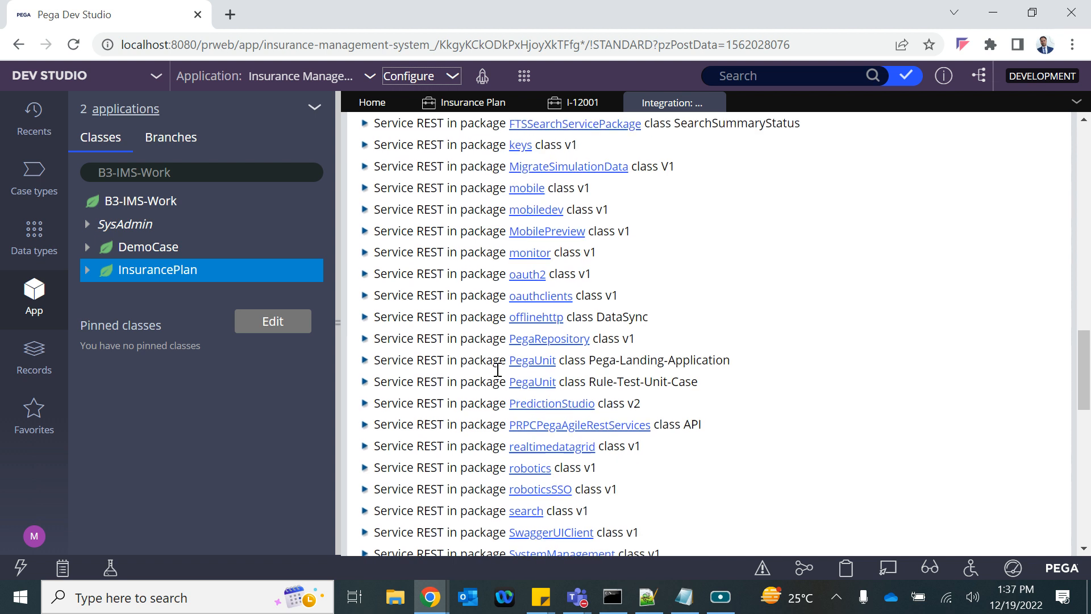
scroll(475, 249, "up", 13)
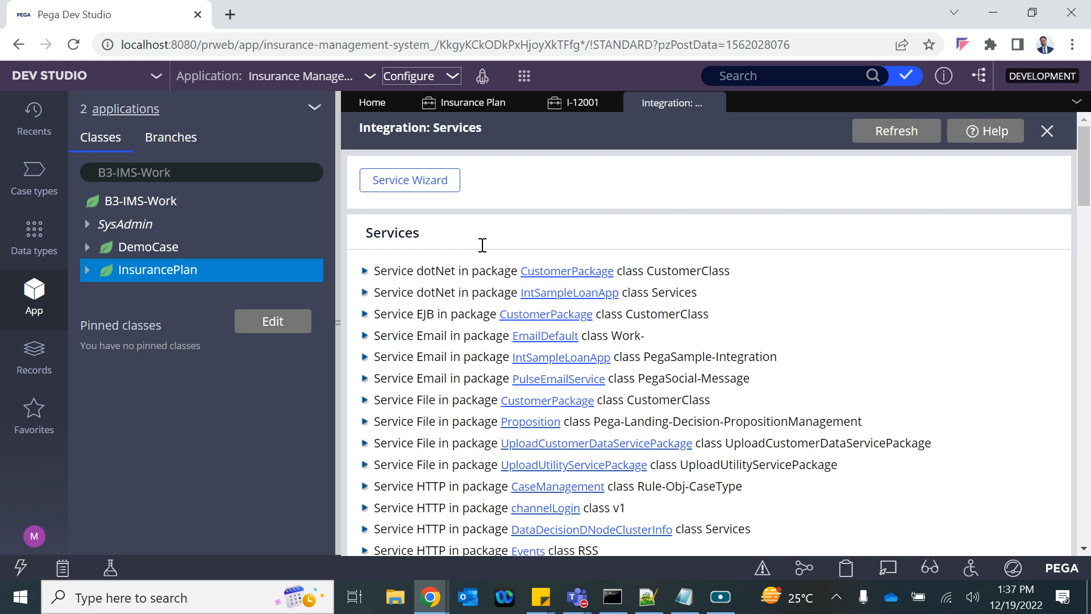
Step: Open the Service Wizard to examine its service purpose and service type options, and close it and the services page
left_click(423, 182)
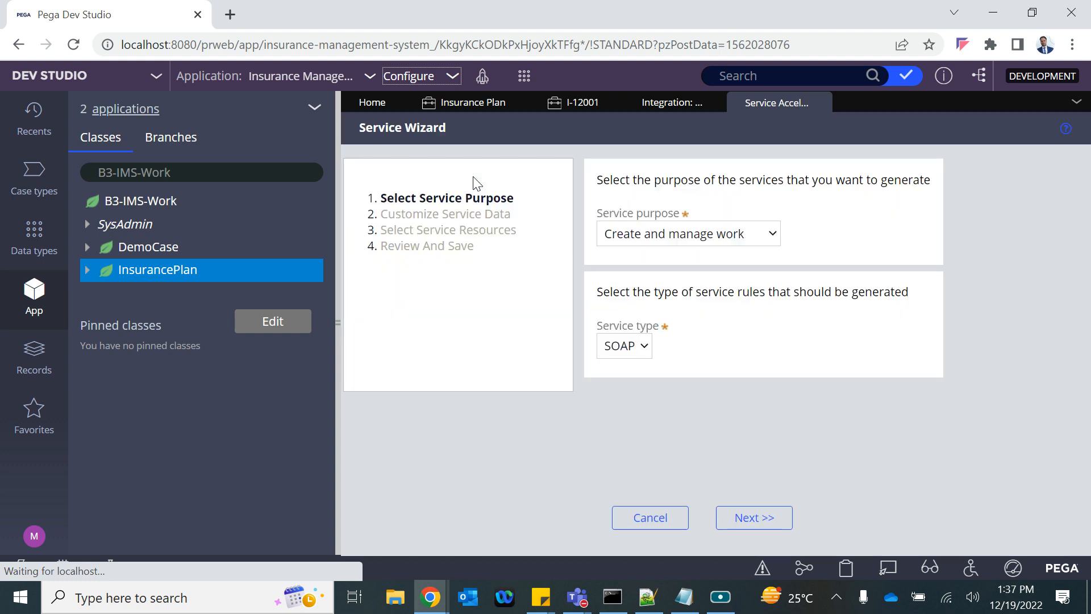
left_click(678, 237)
left_click(623, 345)
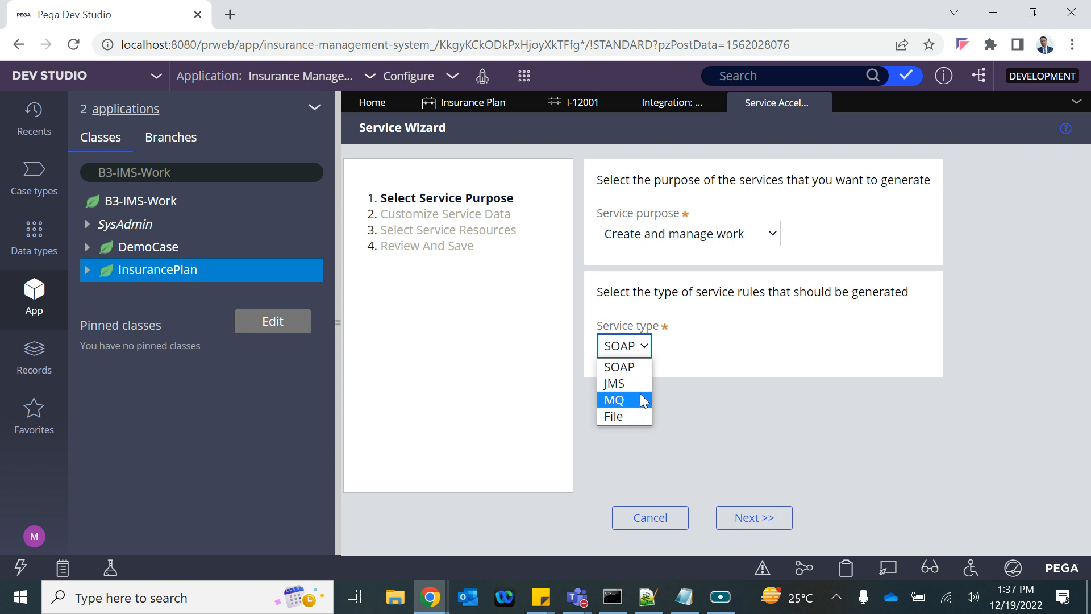
left_click(820, 102)
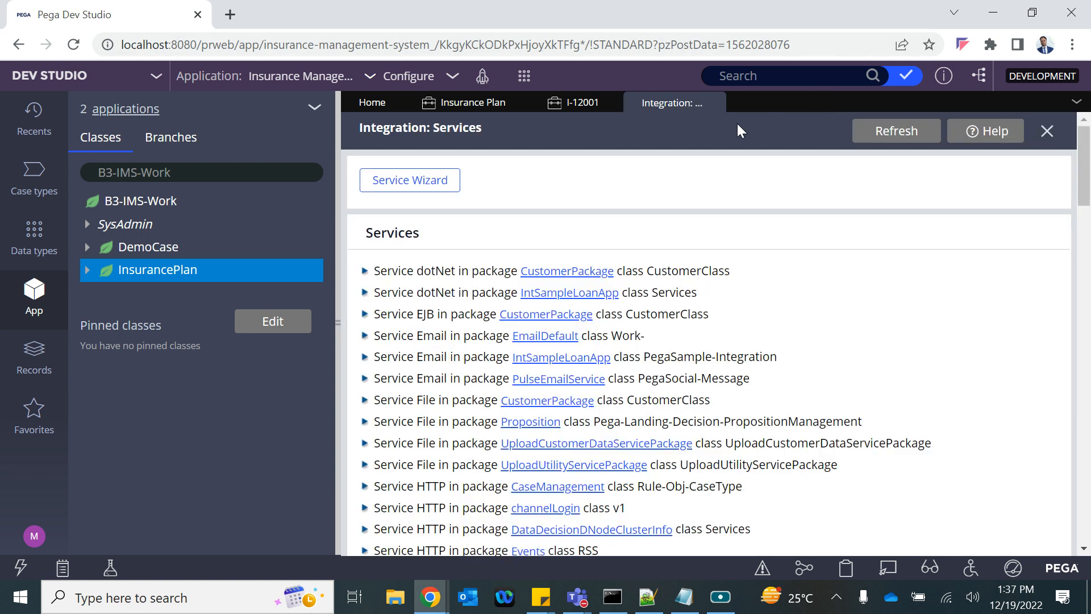
left_click(714, 103)
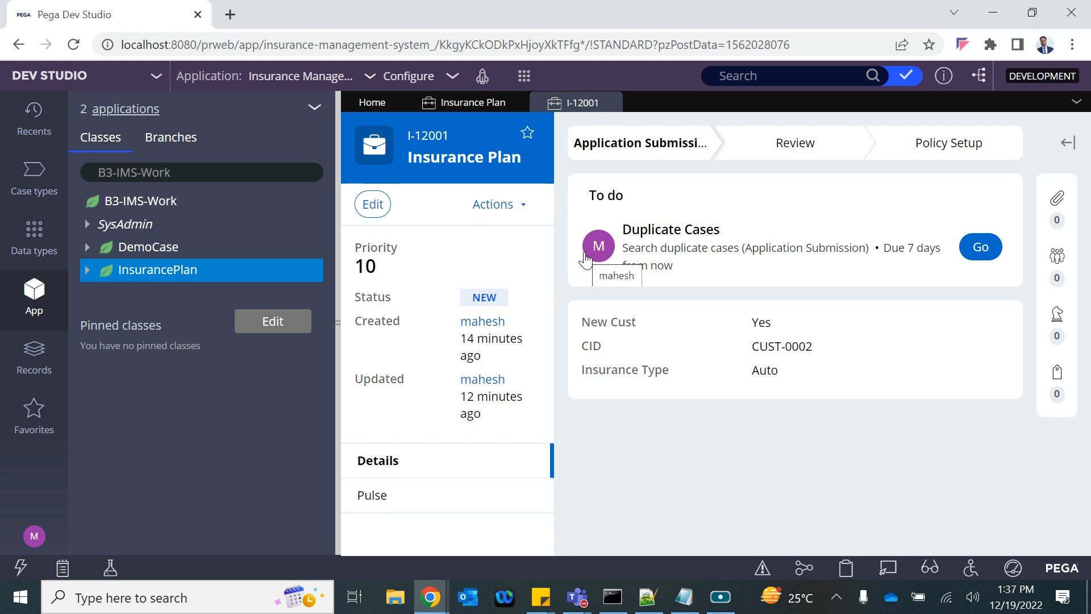
Step: Return to the Notepad notes and add the heading "Case ID;" with the indented line "Open the case" beneath it
left_click(686, 608)
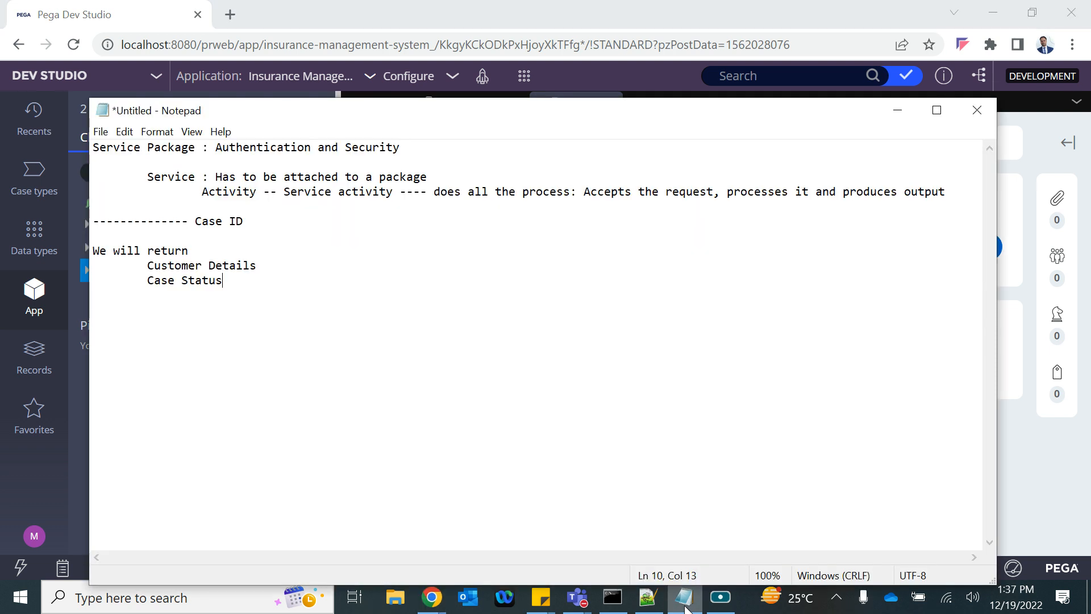
left_click(278, 297)
key("Return")
key("Return")
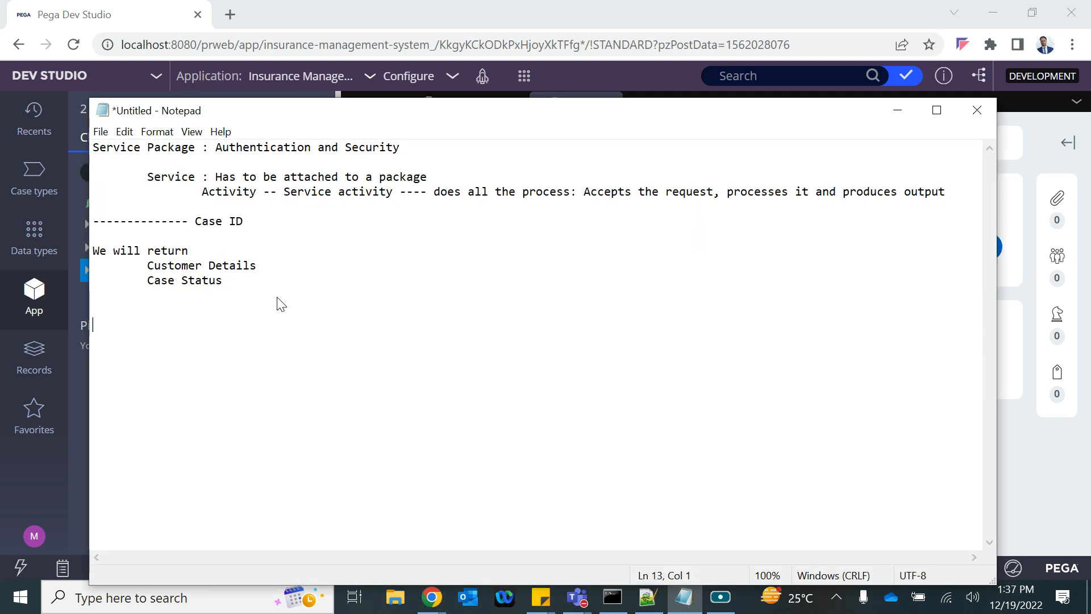
type("Case ID;")
key("Return")
type("Open the")
key("BackSpace")
key("BackSpace")
key("BackSpace")
key("BackSpace")
type("teh case")
key("Return")
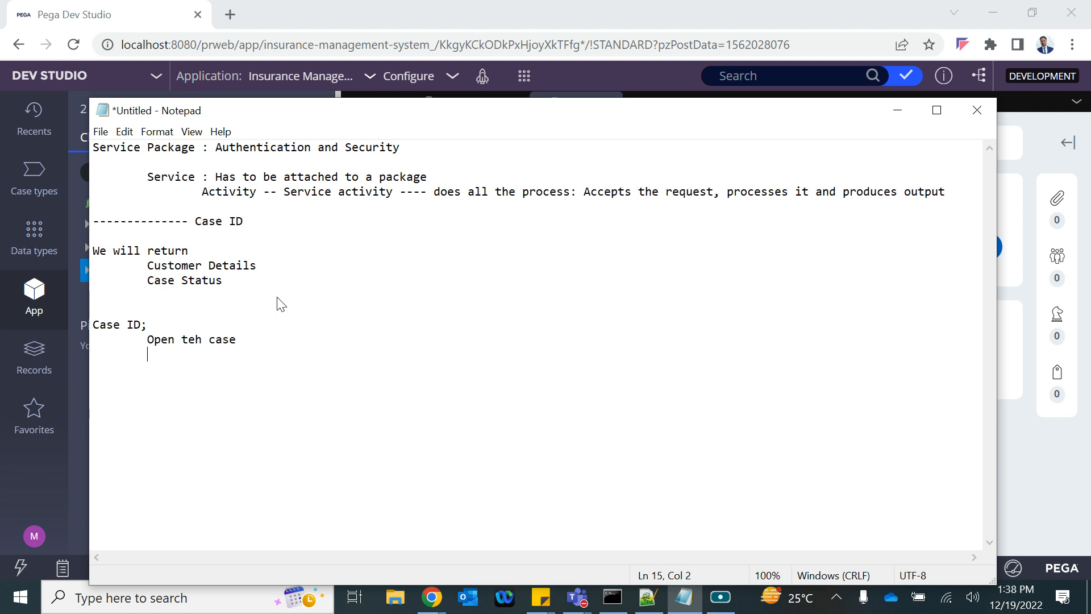
key("BackSpace")
key("BackSpace")
double_click(191, 340)
type("the")
Step: List "pyStatusWork" and "CID" on further indented lines beneath "Open the case"
left_click(263, 346)
key("Return")
type("py")
type("W")
key("BackSpace")
type("StatusWork ")
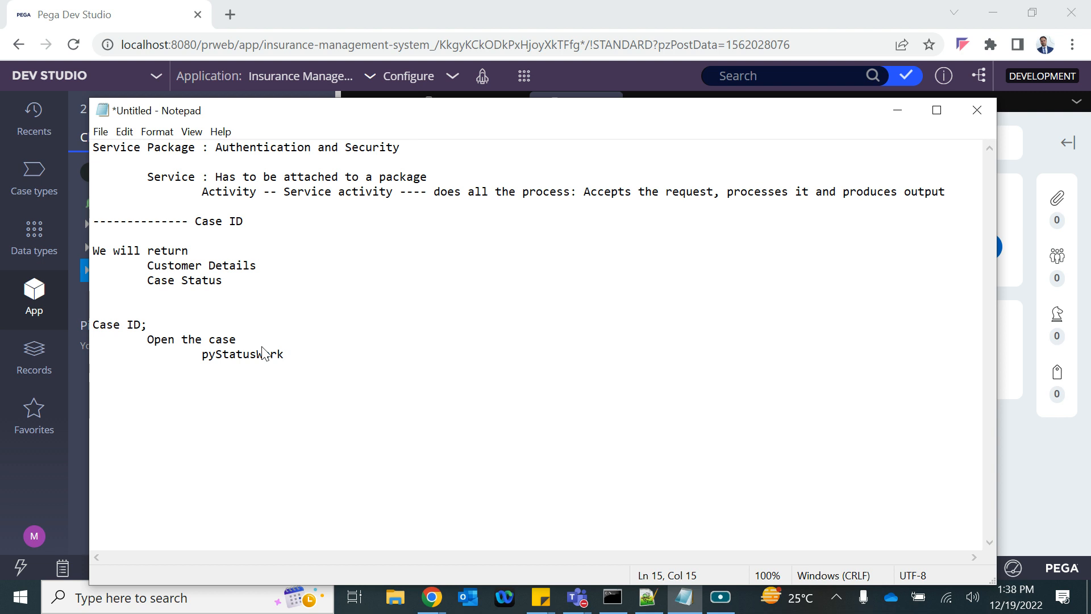
type("CID")
Step: Add the line "Based on CID" with "Query Customer table, get the customer data" indented beneath it
key("Return")
type("Based,on CID")
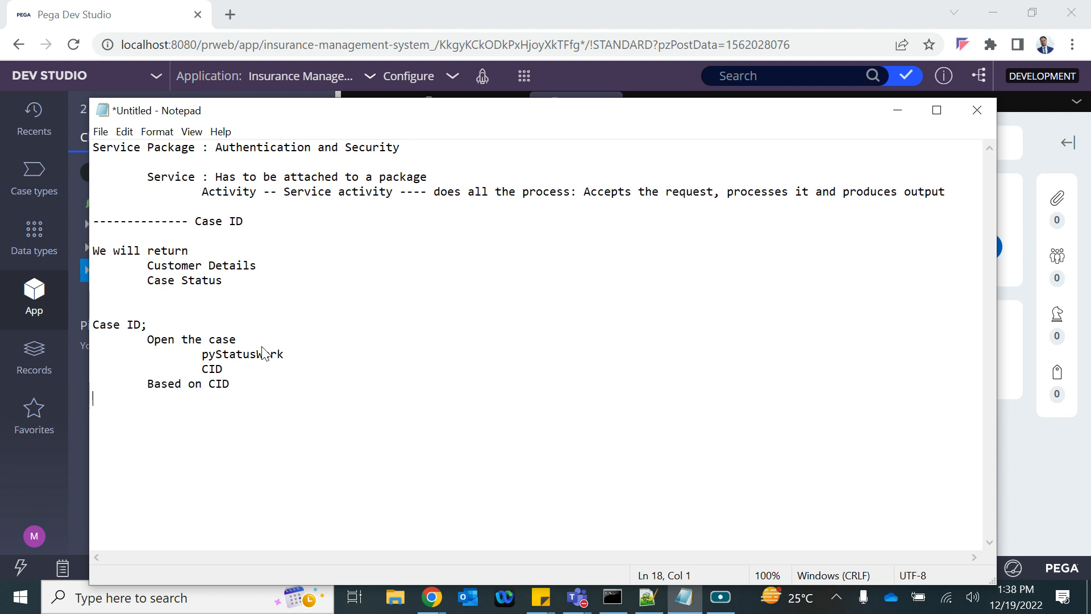
type("Query Customer table,")
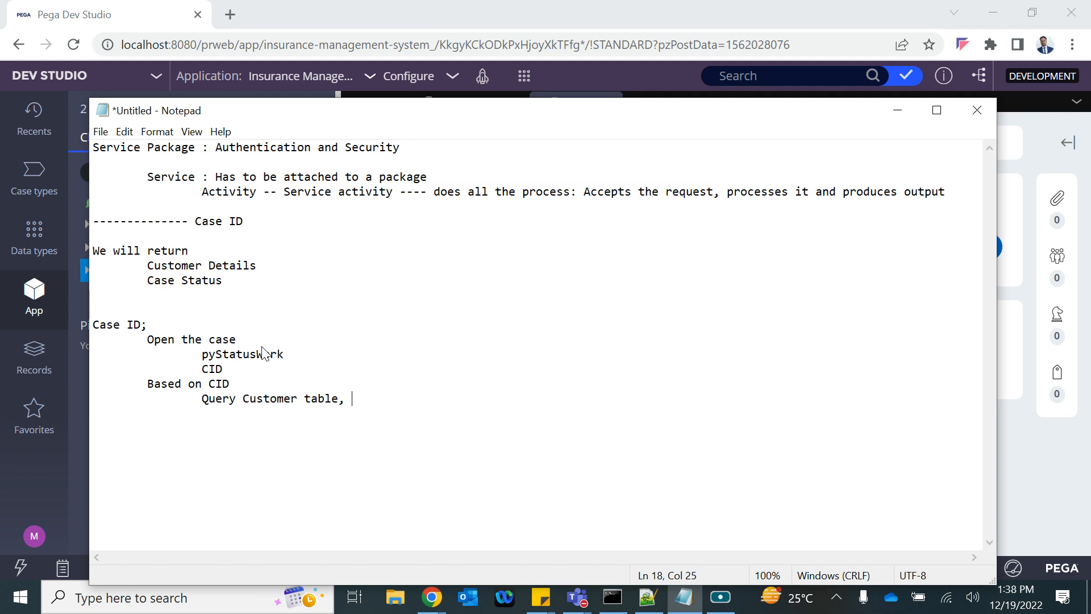
type("get the clust")
key("BackSpace")
key("BackSpace")
key("BackSpace")
key("BackSpace")
type("ustomer data")
key("Return")
Step: Switch to Pega Dev Studio and start a new Service Package record from the integration resources
left_click(56, 486)
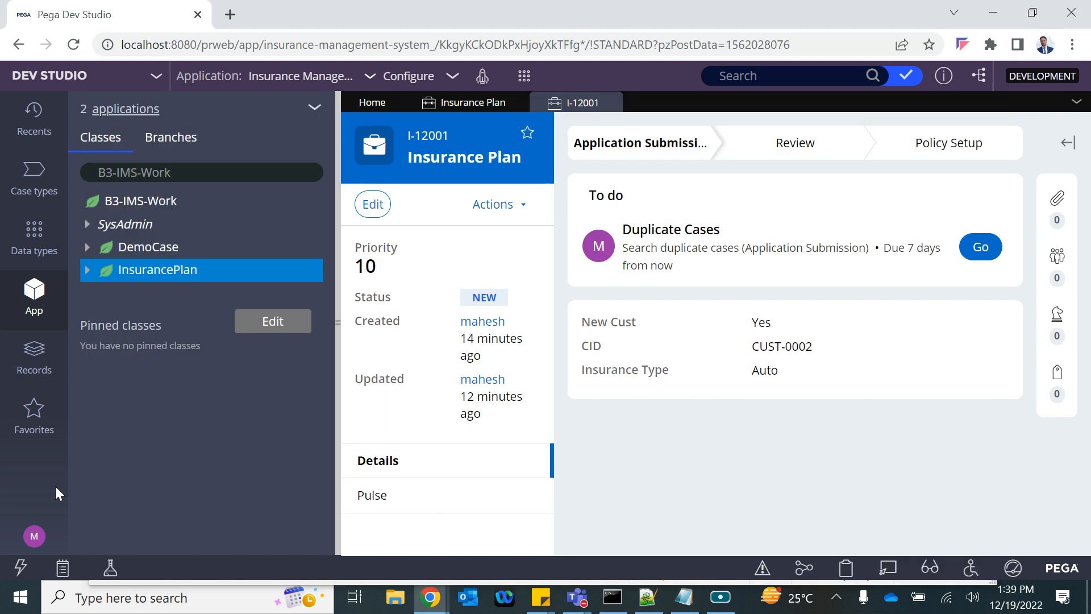
left_click(35, 370)
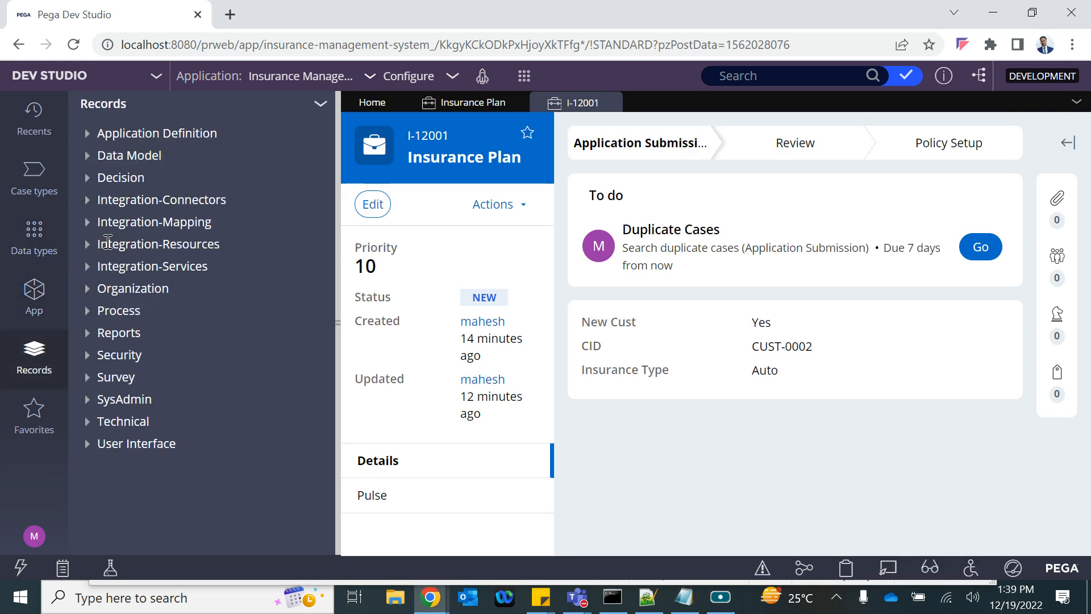
left_click(86, 246)
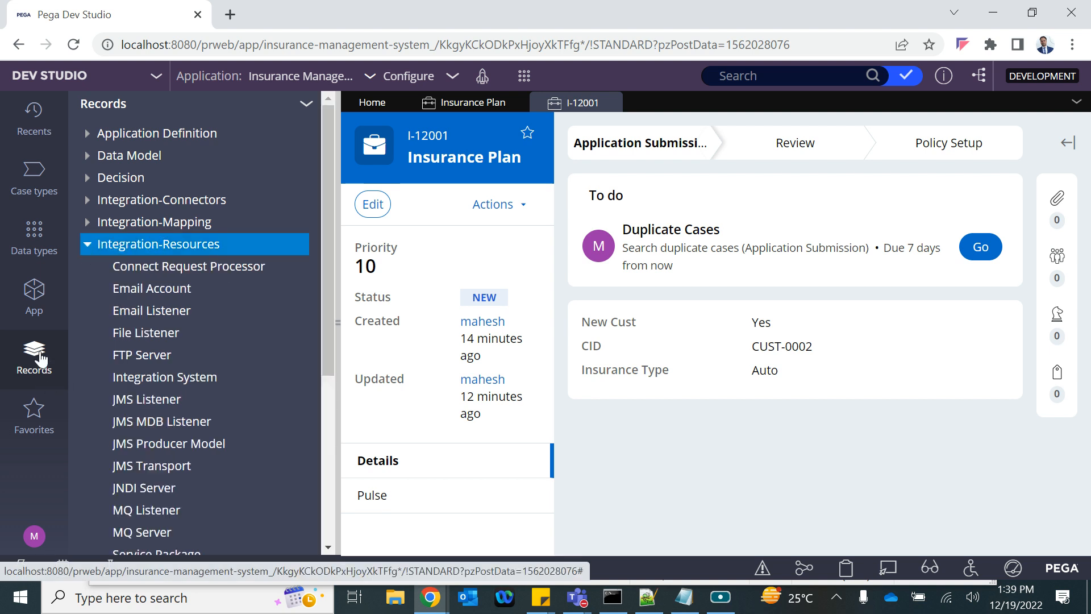
left_click(524, 75)
mouse_move(565, 290)
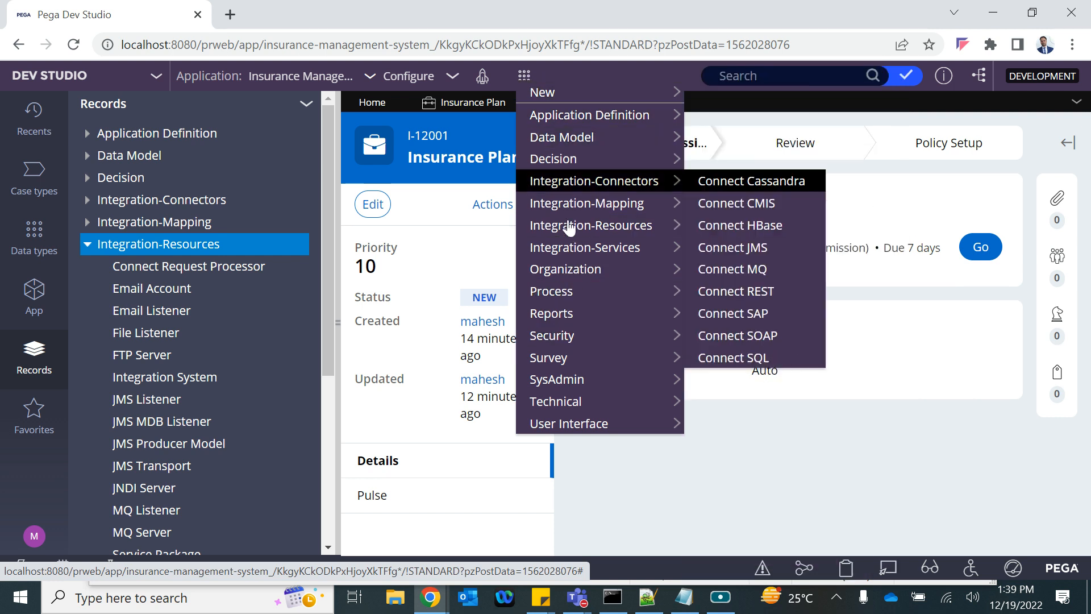
mouse_move(577, 226)
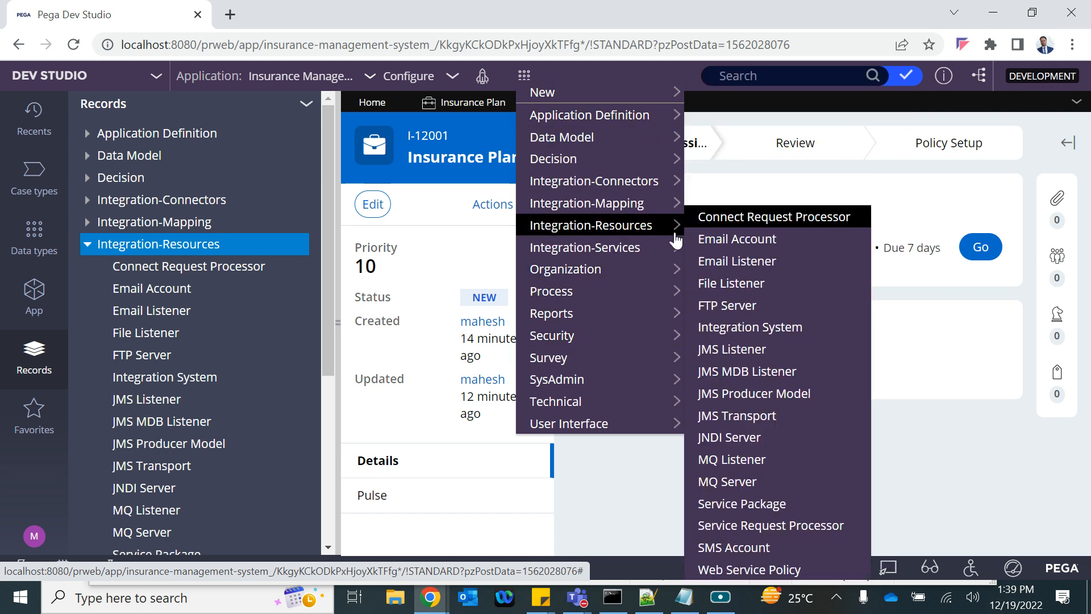
left_click(726, 504)
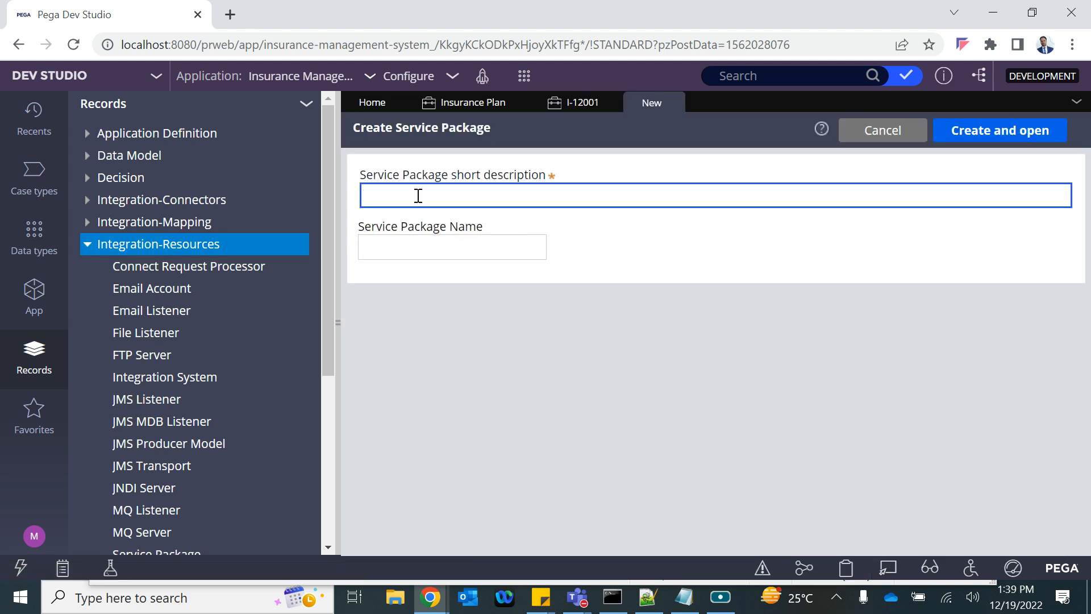
Step: Create and open the service package with B3PKG as both short description and name
type("B3PKG")
left_click(416, 248)
double_click(379, 195)
left_click(391, 250)
type("B3PKG")
left_click(989, 141)
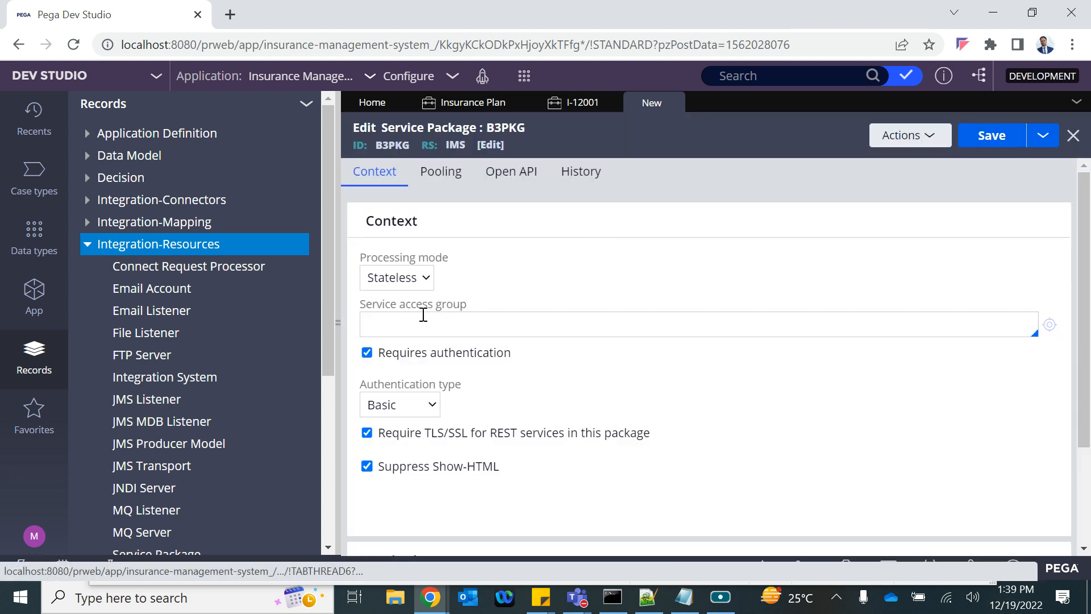
Step: Set the service access group of the B3PKG package to IMS:Authors
left_click(414, 331)
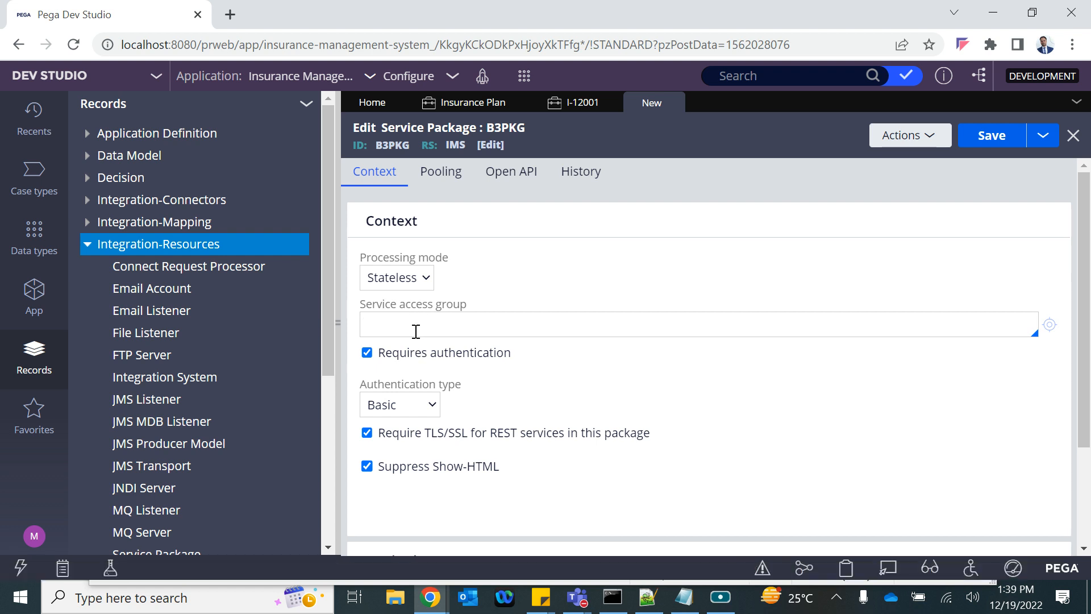
key("Down")
key("Down")
key("Down")
key("Down")
key("Down")
key("Down")
key("Down")
key("Down")
key("Return")
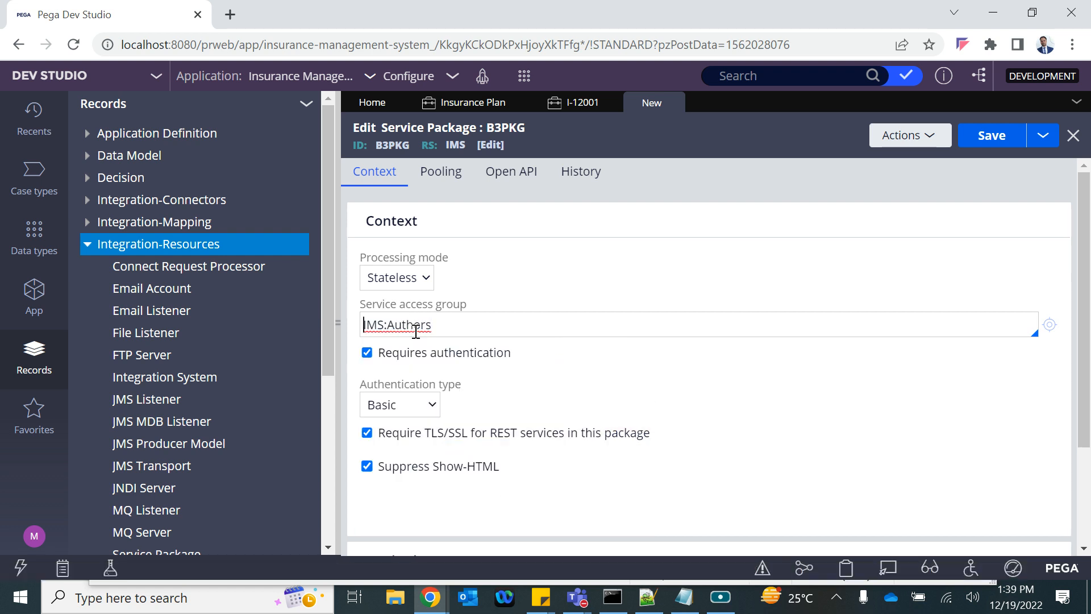
Step: Turn off the authentication requirement for the B3PKG service package and save the record
left_click(367, 354)
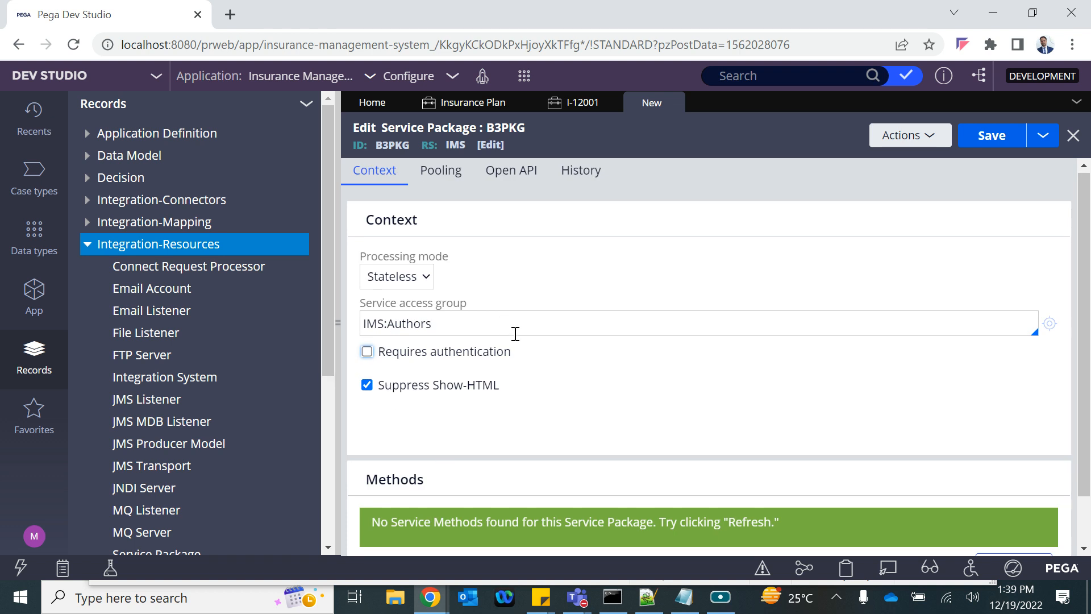
left_click(992, 135)
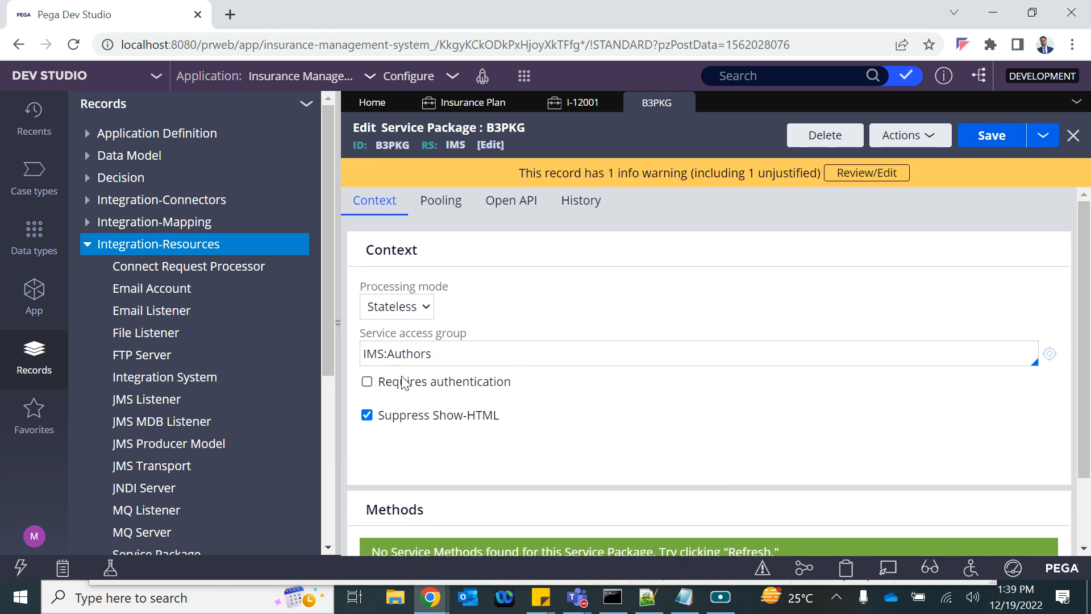
left_click(993, 135)
scroll(598, 449, "down", 2)
scroll(432, 364, "up", 2)
Step: Start a new Service REST record from the integration services
left_click(523, 75)
mouse_move(556, 357)
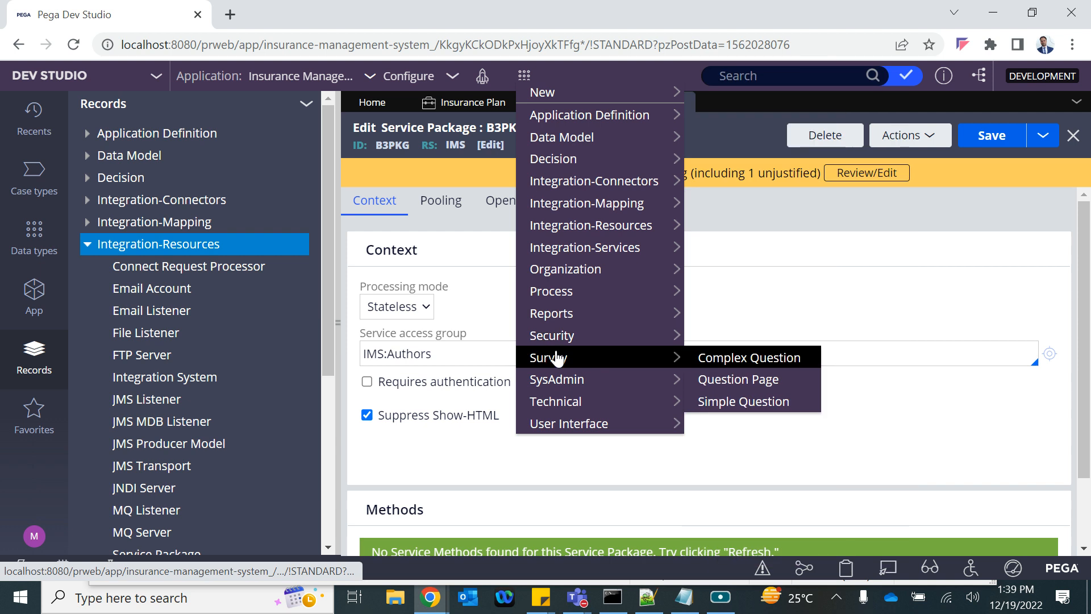
mouse_move(551, 325)
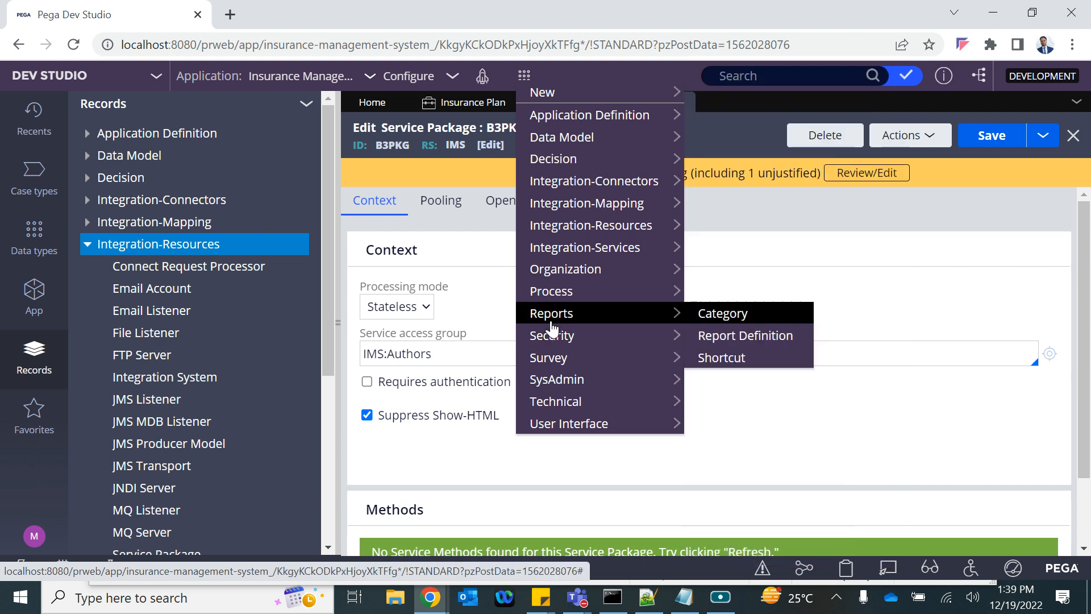
mouse_move(560, 294)
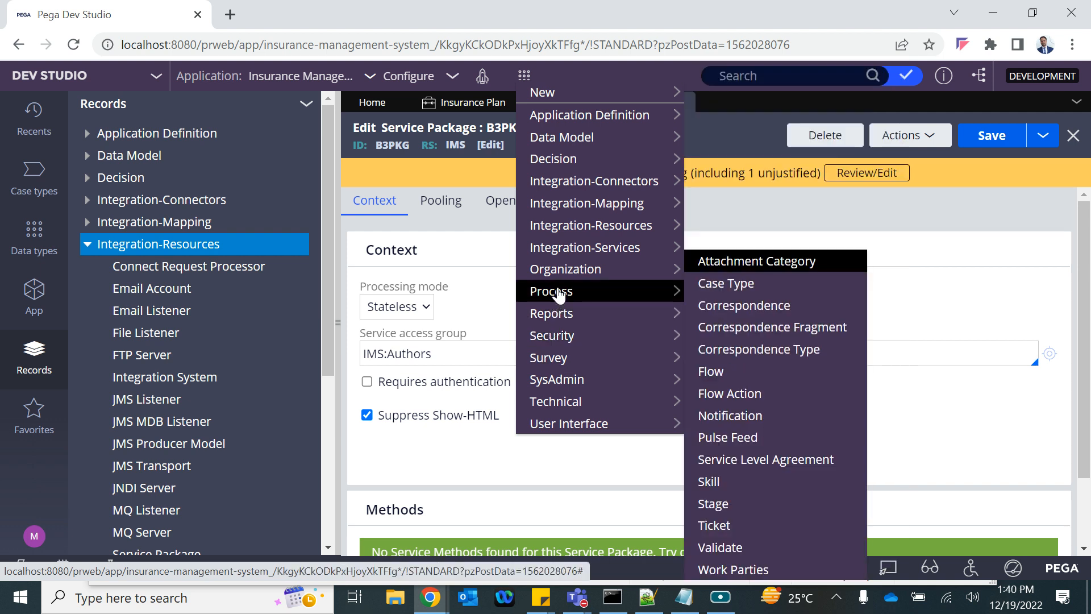
mouse_move(565, 257)
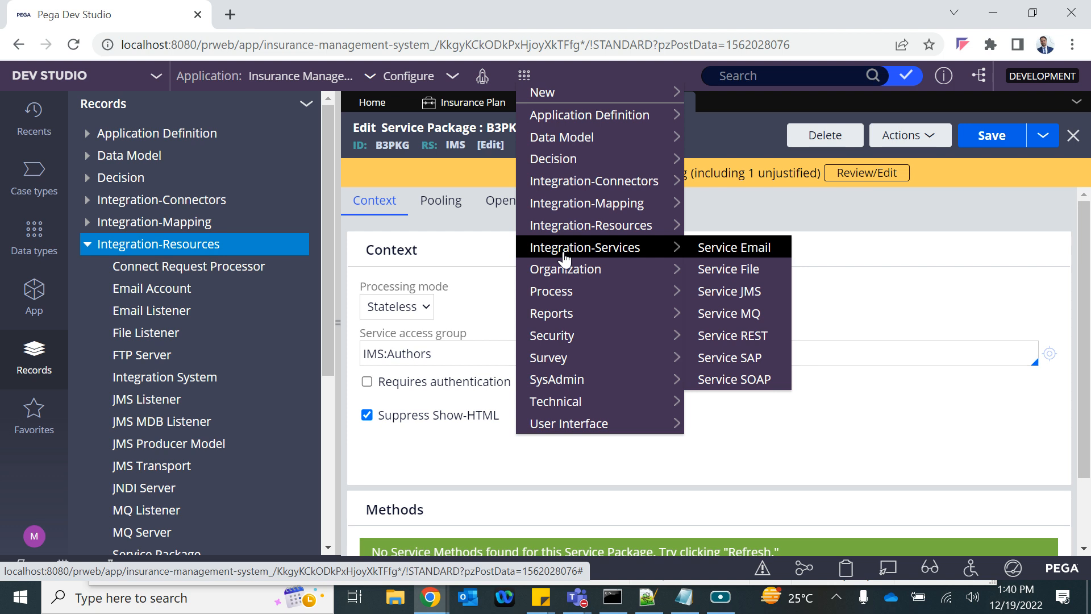
left_click(724, 336)
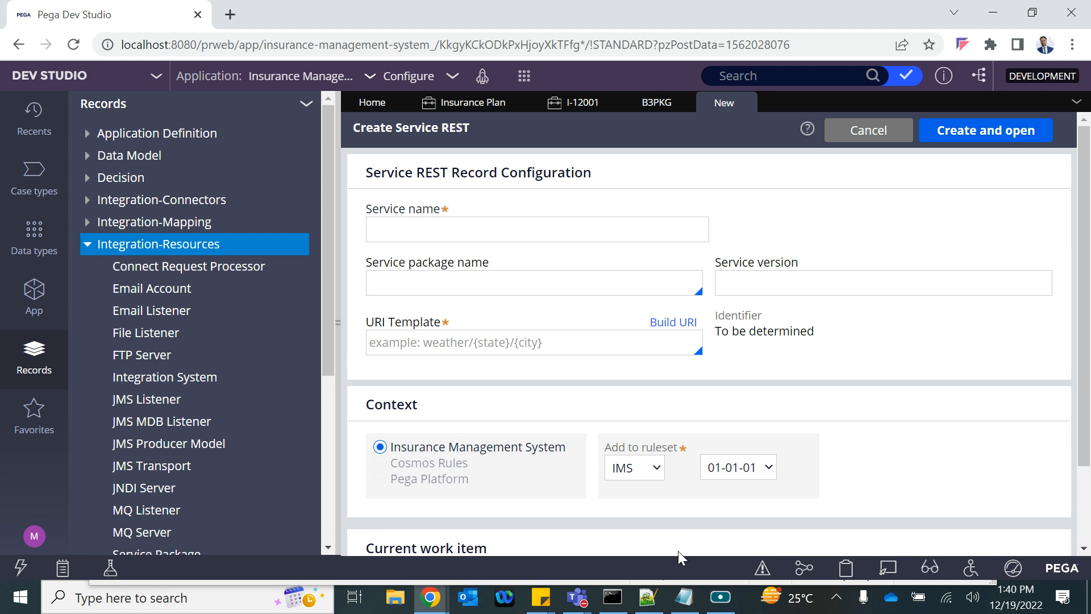
Step: Review the service outline in the Notepad notes and return to the Service REST form in Dev Studio
left_click(684, 597)
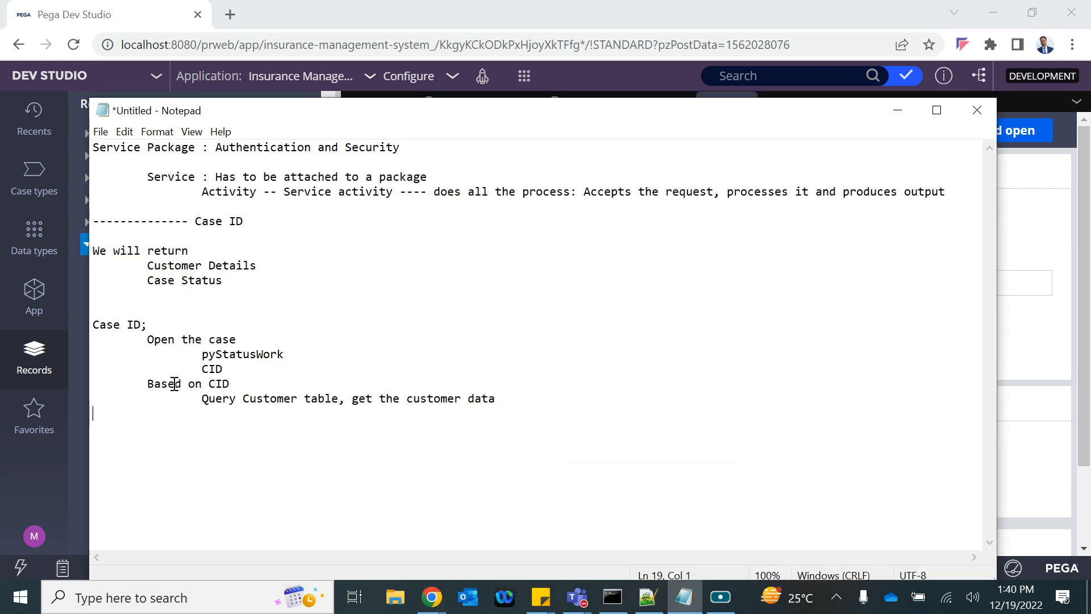
left_click(977, 111)
left_click(649, 300)
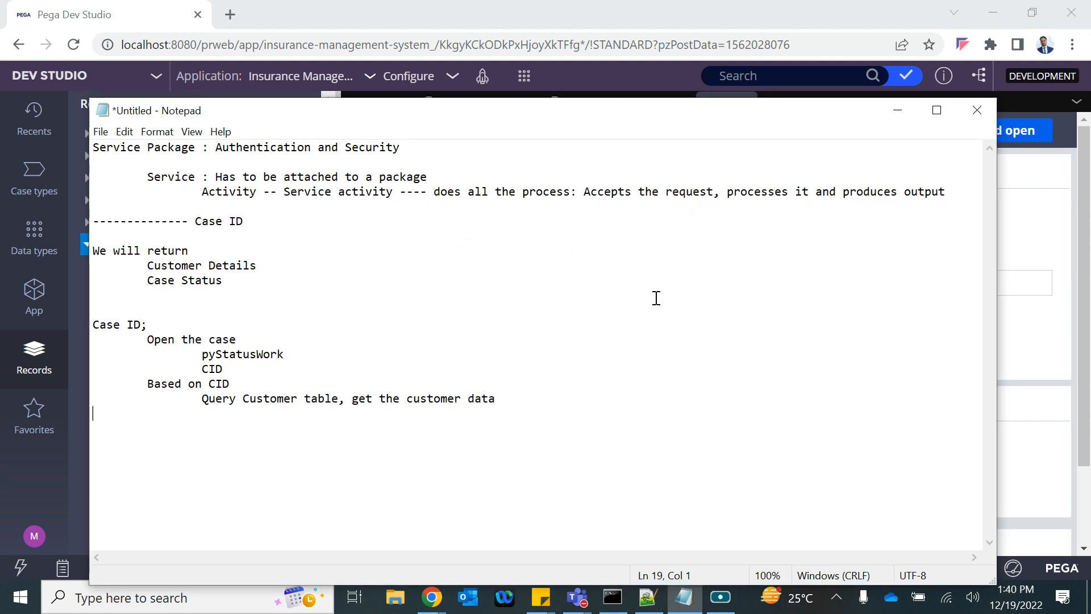
left_click(1023, 211)
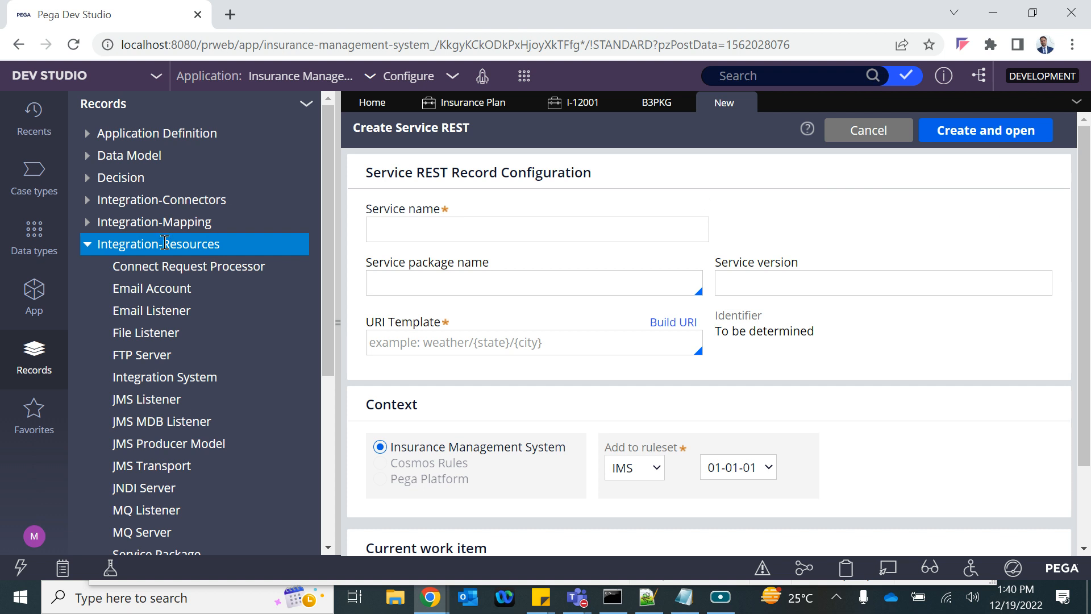
Step: Show the B3-Int class and its subclasses in the application's class explorer
left_click(33, 301)
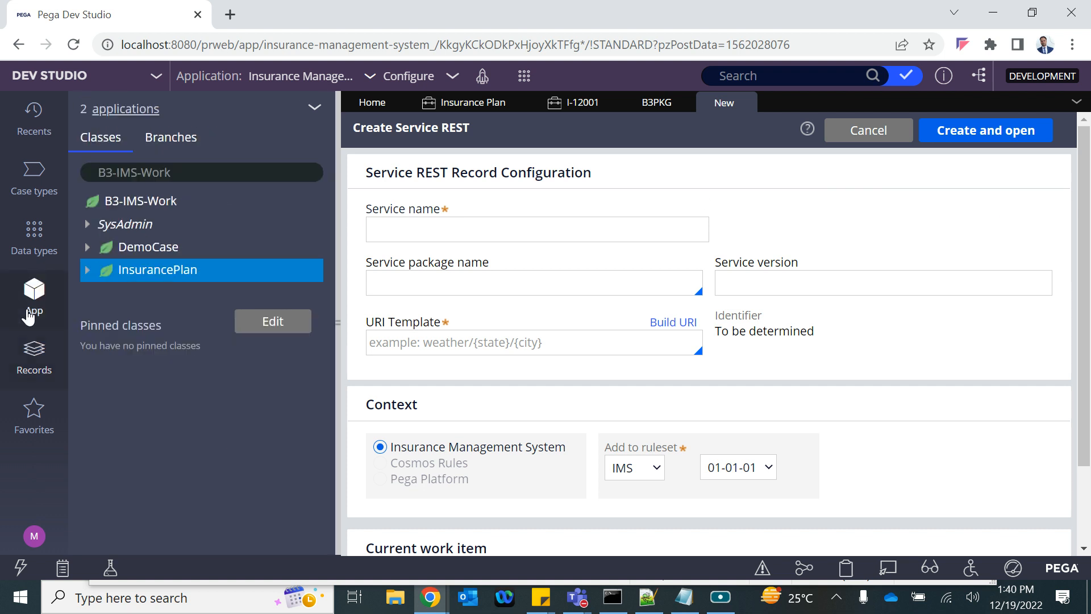
double_click(136, 177)
type("Int")
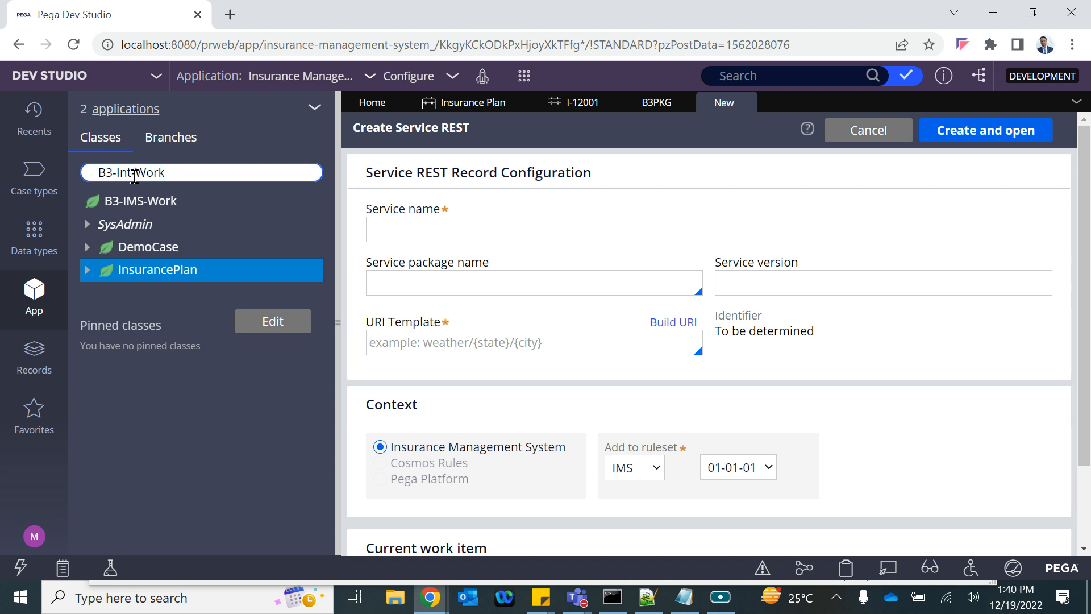
key("shift+End")
type("t")
key("Return")
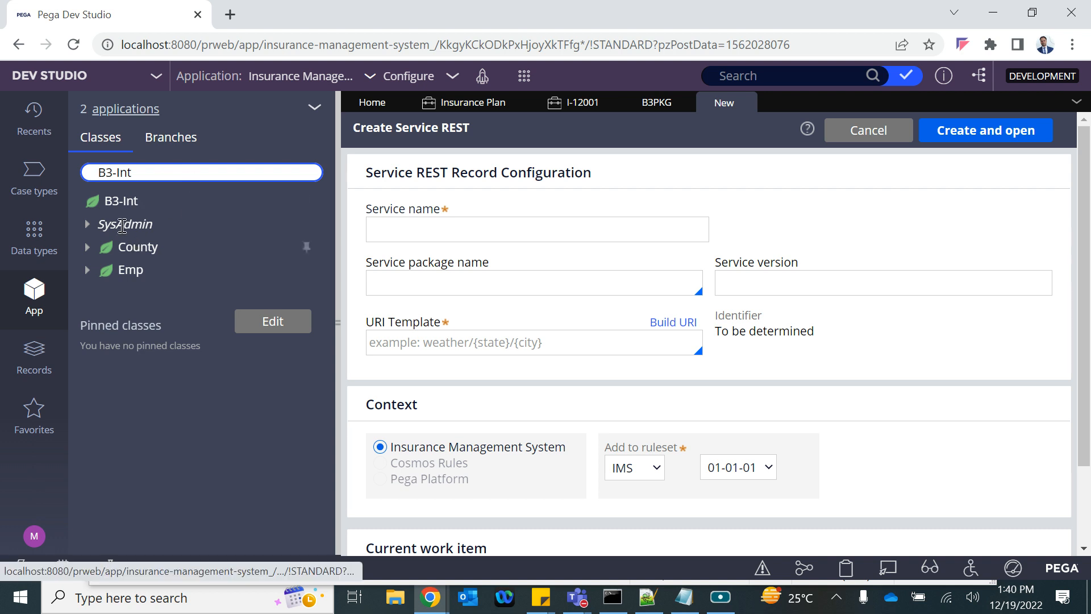
right_click(123, 202)
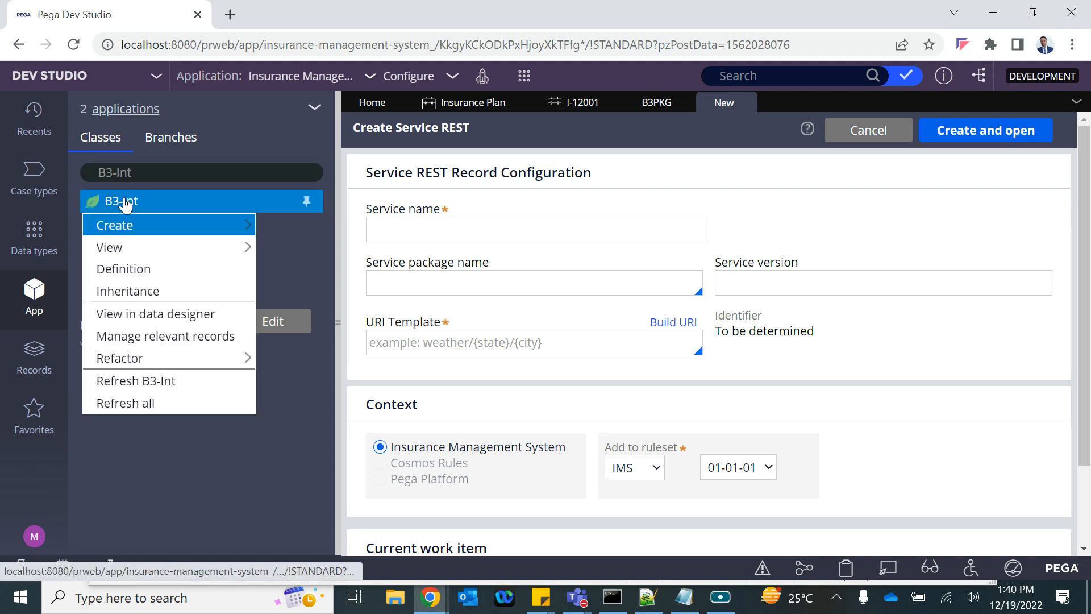
mouse_move(134, 226)
mouse_move(312, 430)
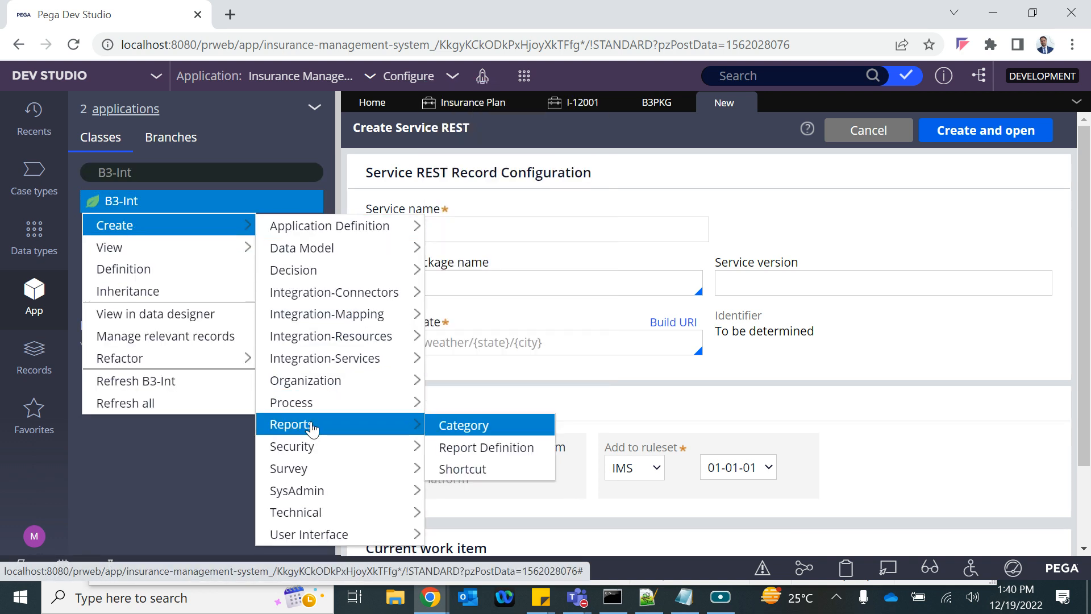
mouse_move(328, 259)
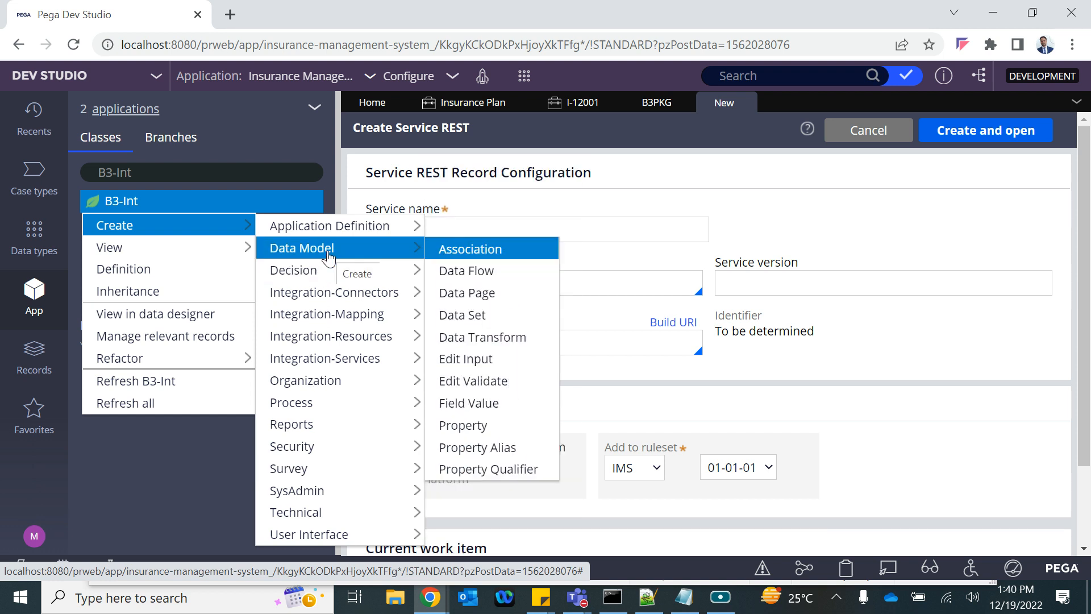
mouse_move(303, 495)
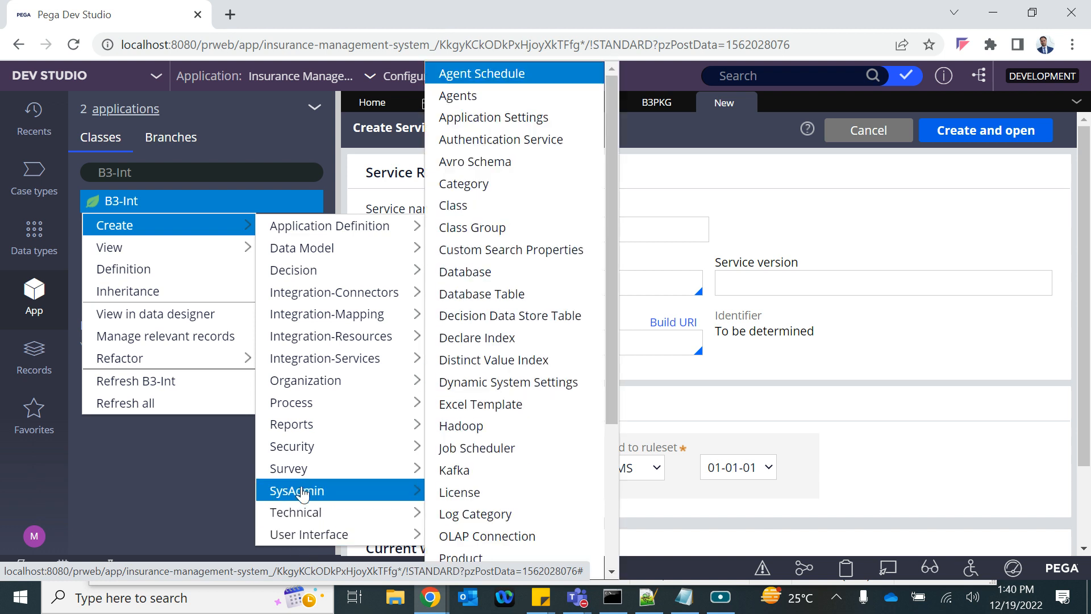
left_click(460, 208)
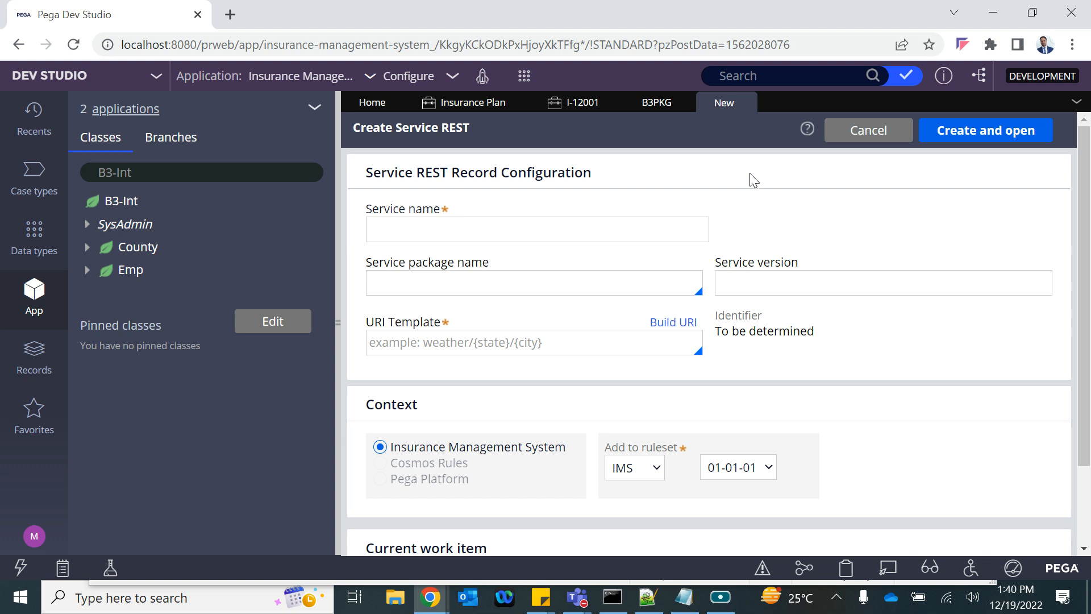
Step: Start a new Class record from the B3-Int class
right_click(125, 208)
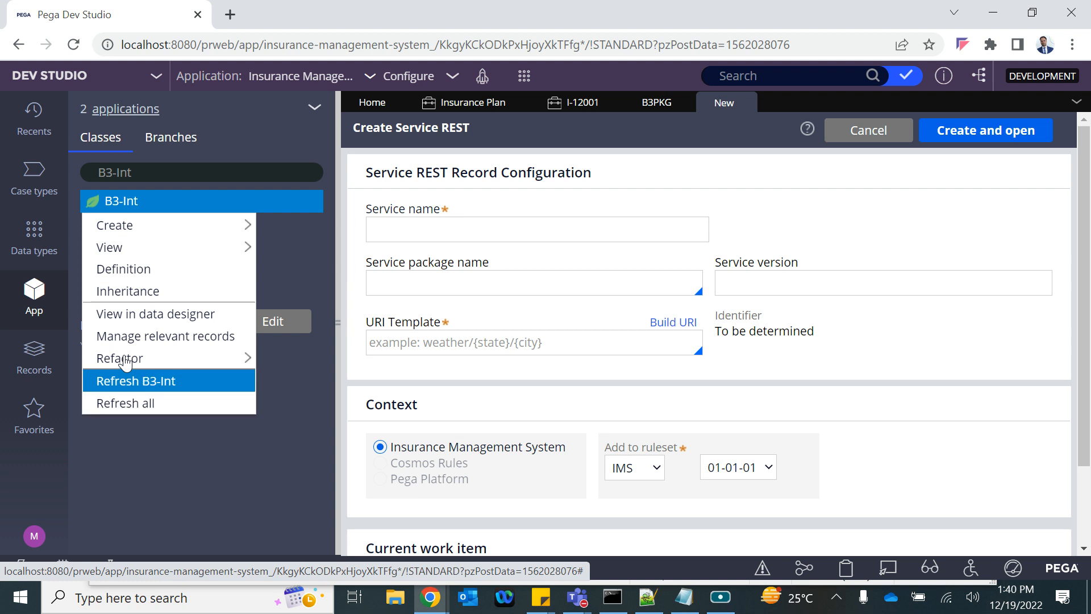
mouse_move(114, 230)
mouse_move(312, 513)
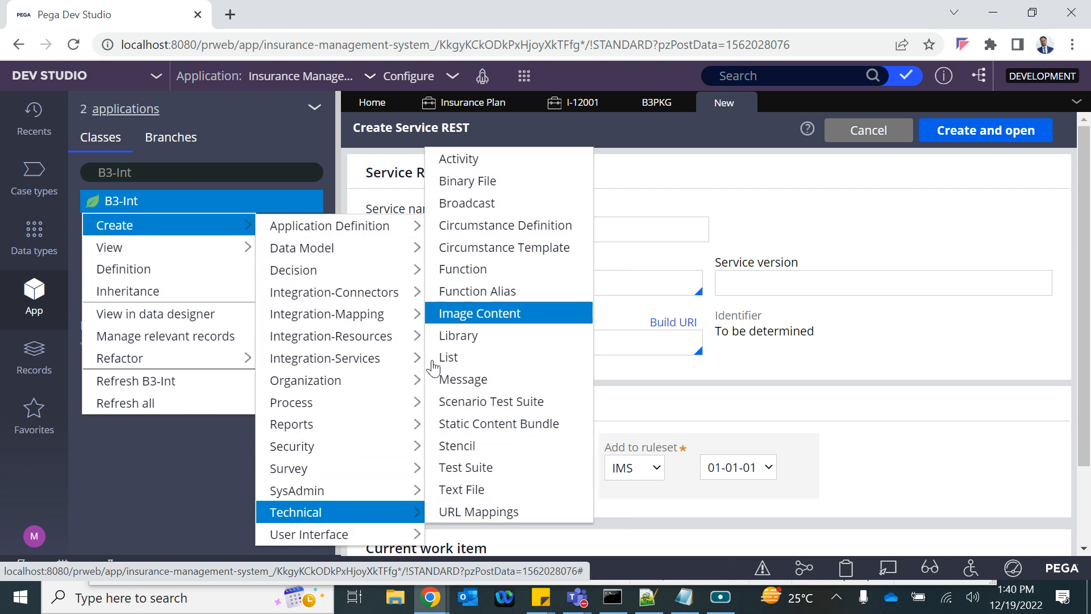
mouse_move(348, 492)
left_click(479, 201)
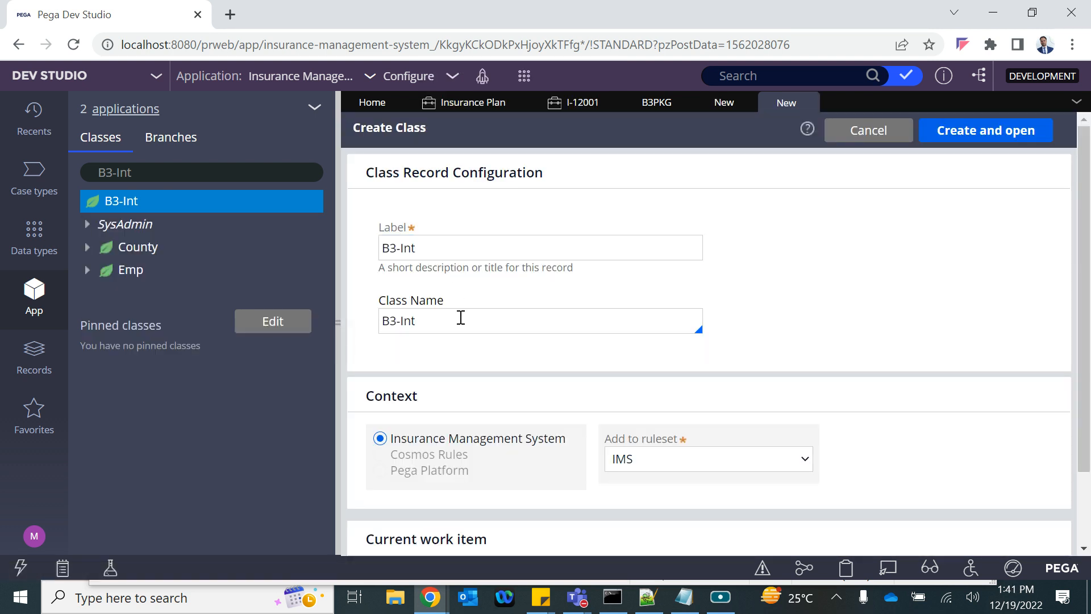
Step: Label the new class Service and set its class name to B3-Int-Service
left_click_drag(444, 248, 274, 239)
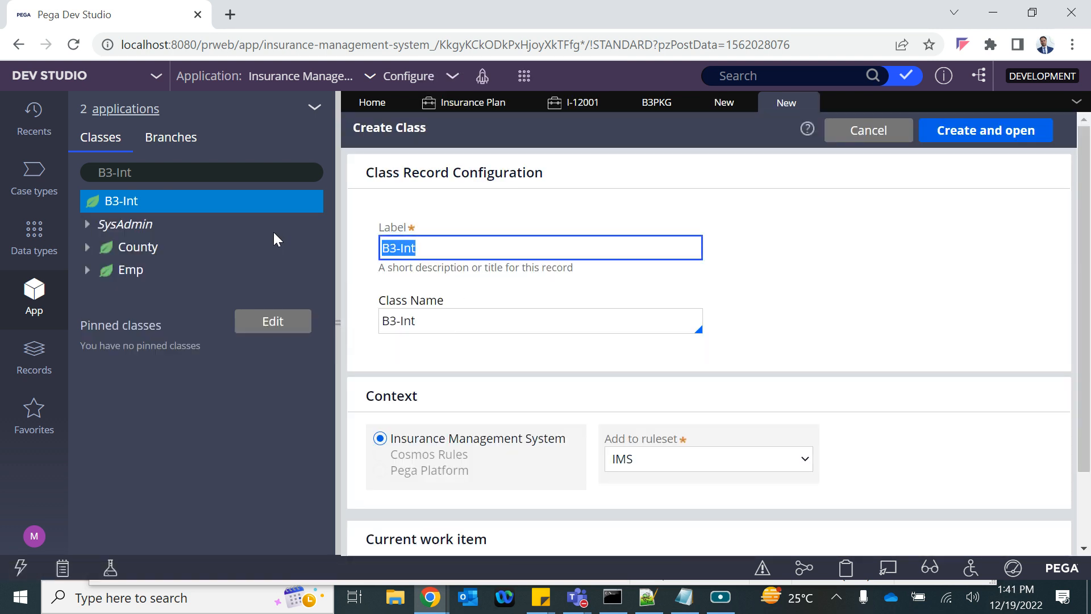
type("Service")
left_click(425, 268)
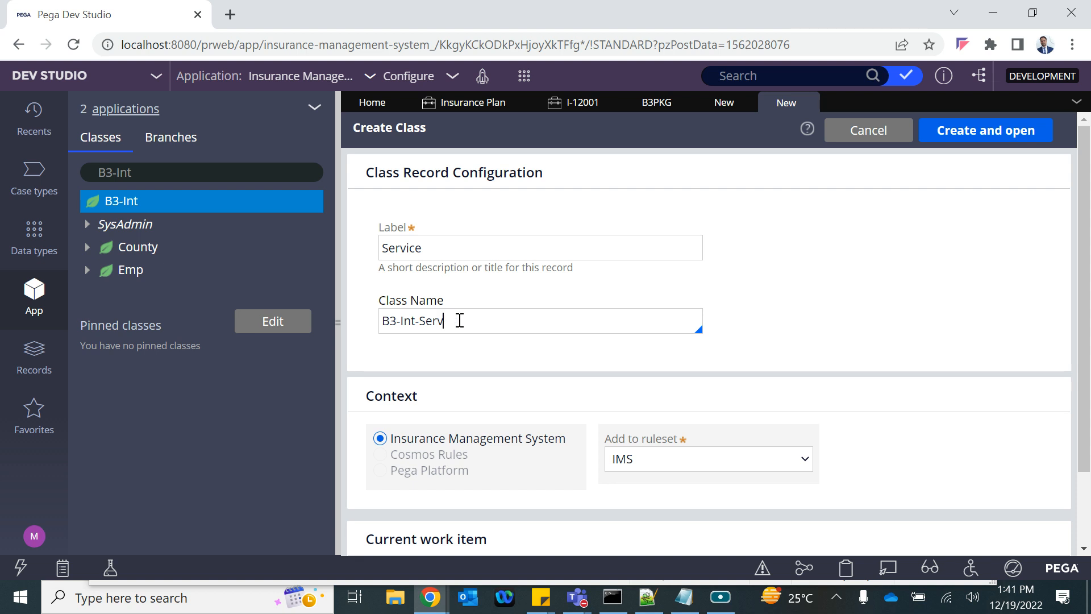
double_click(391, 248)
left_click(472, 366)
Step: Assign the B3-Int-Service class to the B3Int ruleset, then create and open it
left_click(637, 463)
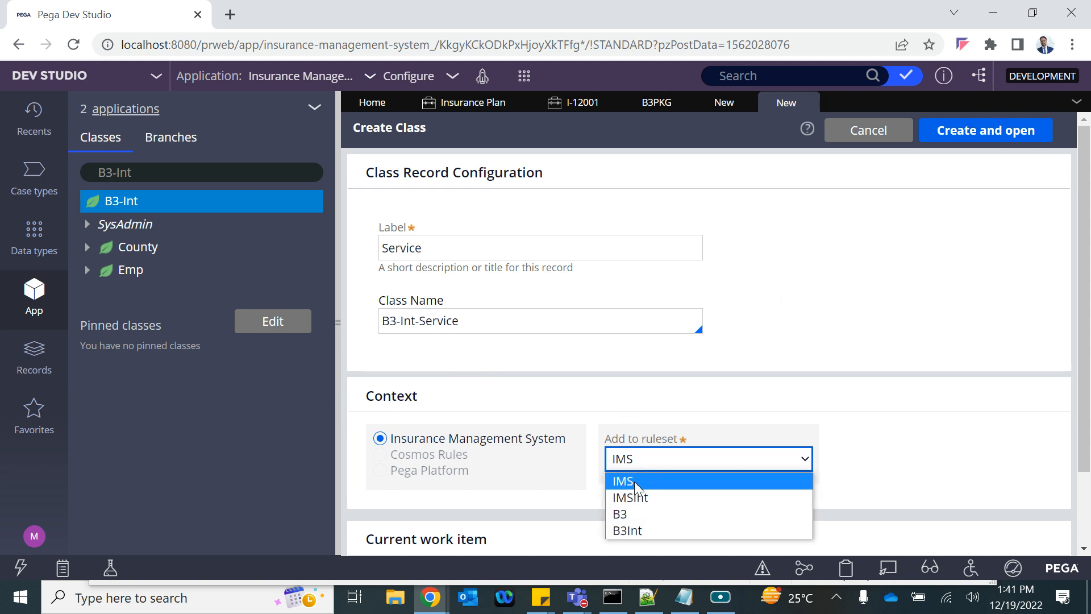
left_click(632, 511)
left_click(673, 457)
left_click(631, 530)
left_click(943, 130)
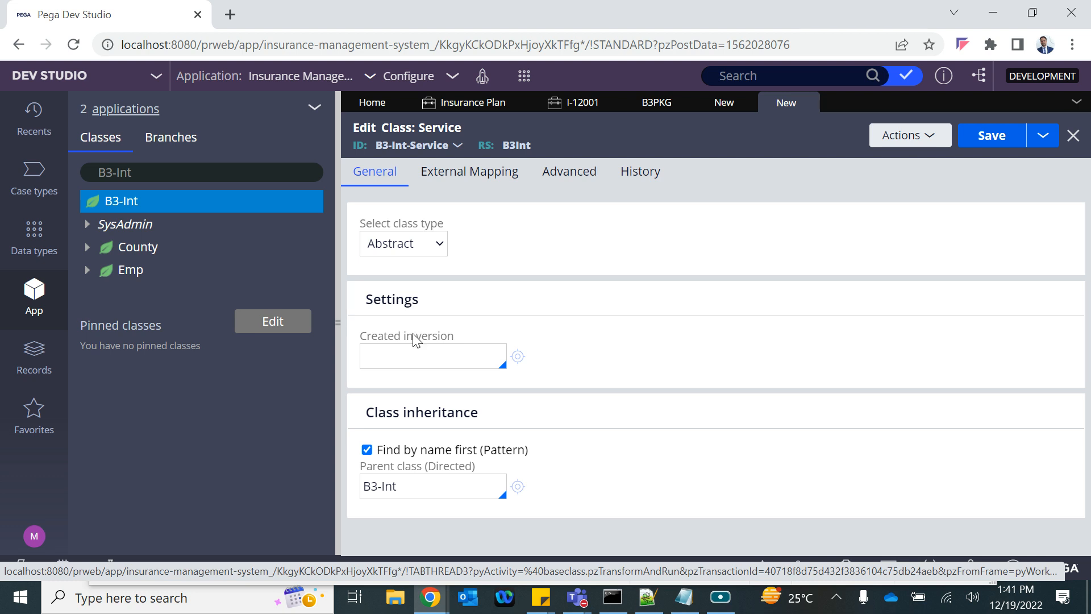
Step: Set the Service class's created-in version to 01-01-01, check its advanced settings and try to save the record
key("Down")
key("Return")
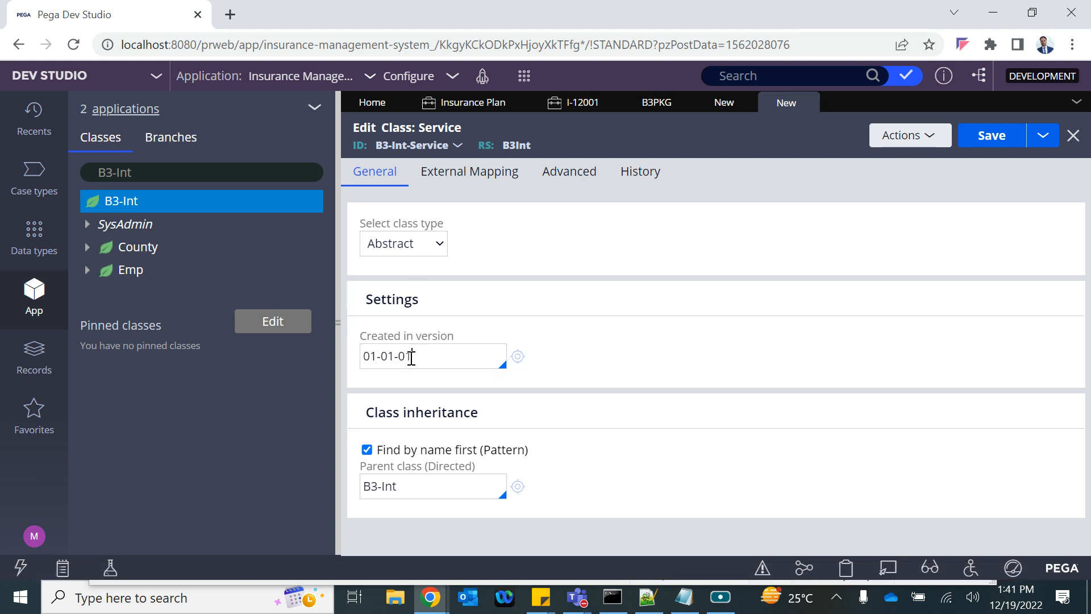
left_click(585, 172)
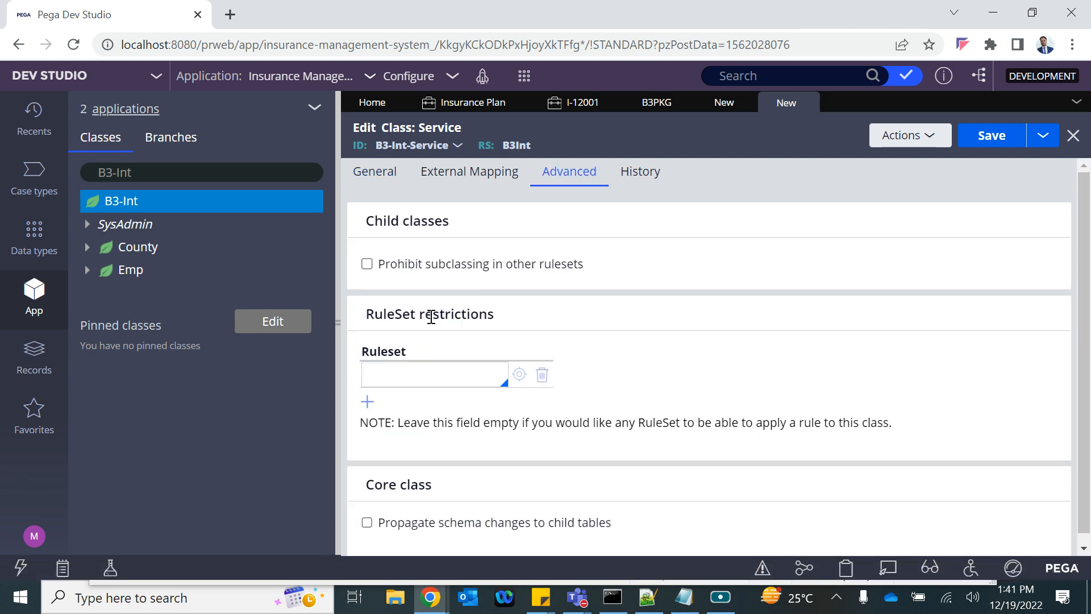
scroll(511, 392, "down", 1)
scroll(495, 373, "up", 1)
left_click(976, 139)
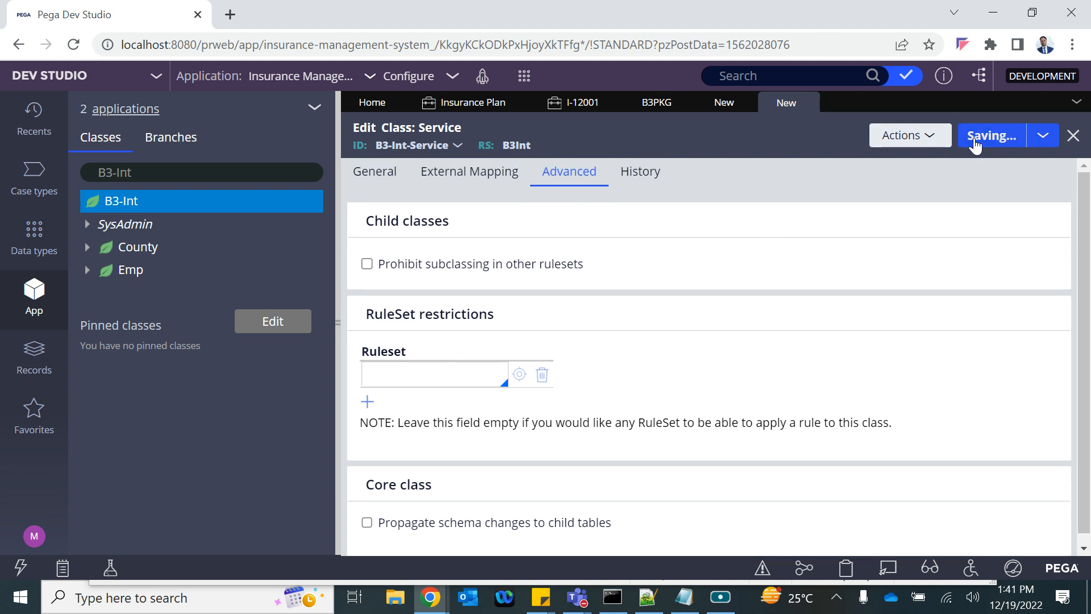
Step: Enter Service as both the description and usage of the Service class and save the record
left_click(640, 241)
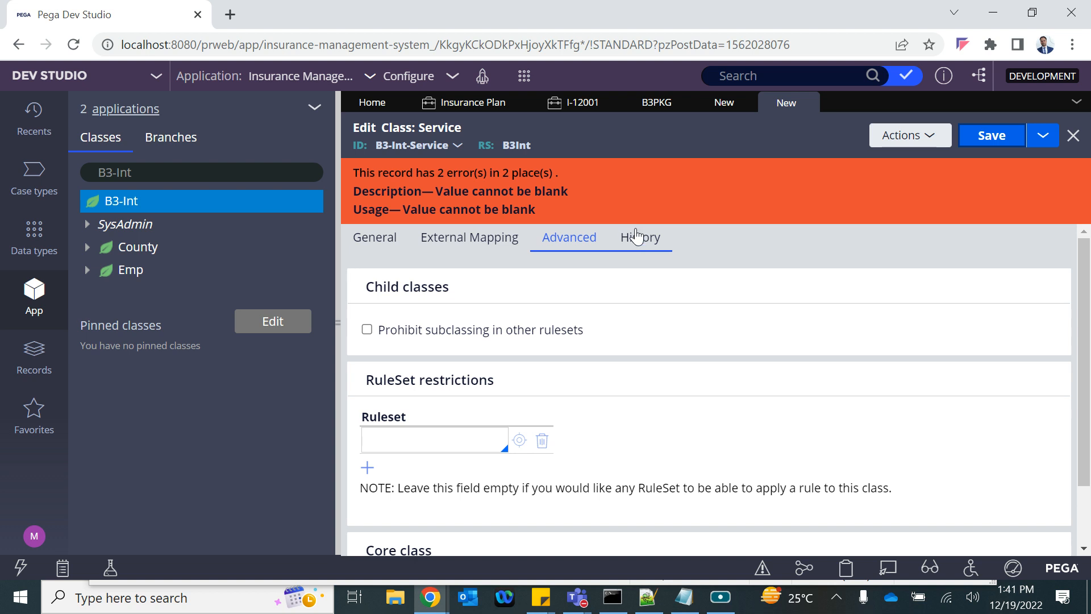
left_click(397, 361)
type("Service")
key("ctrl+a")
key("ctrl+c")
left_click(414, 496)
key("ctrl+v")
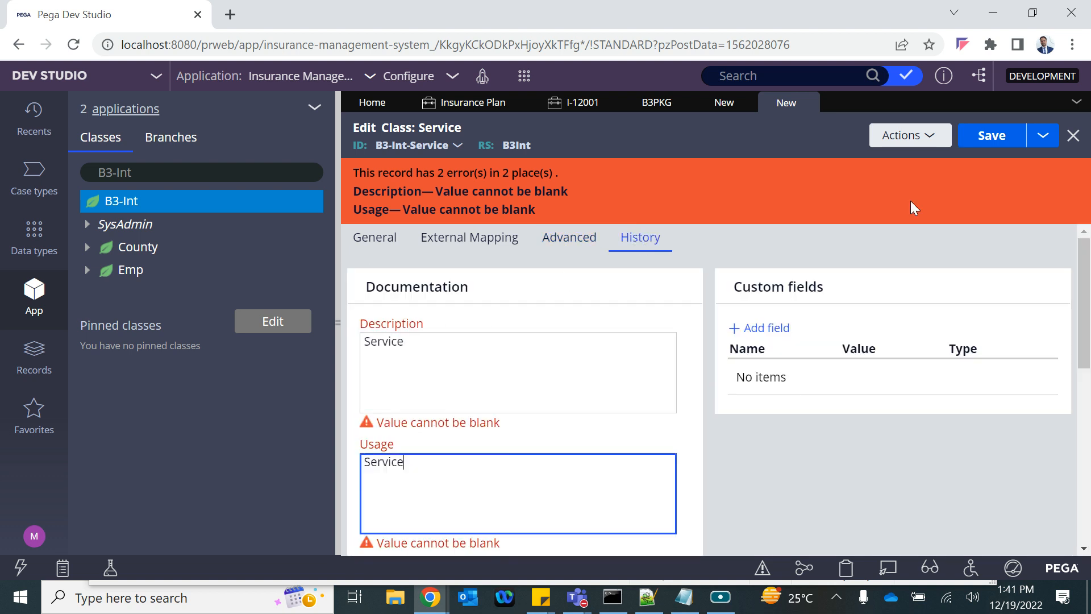
left_click(995, 148)
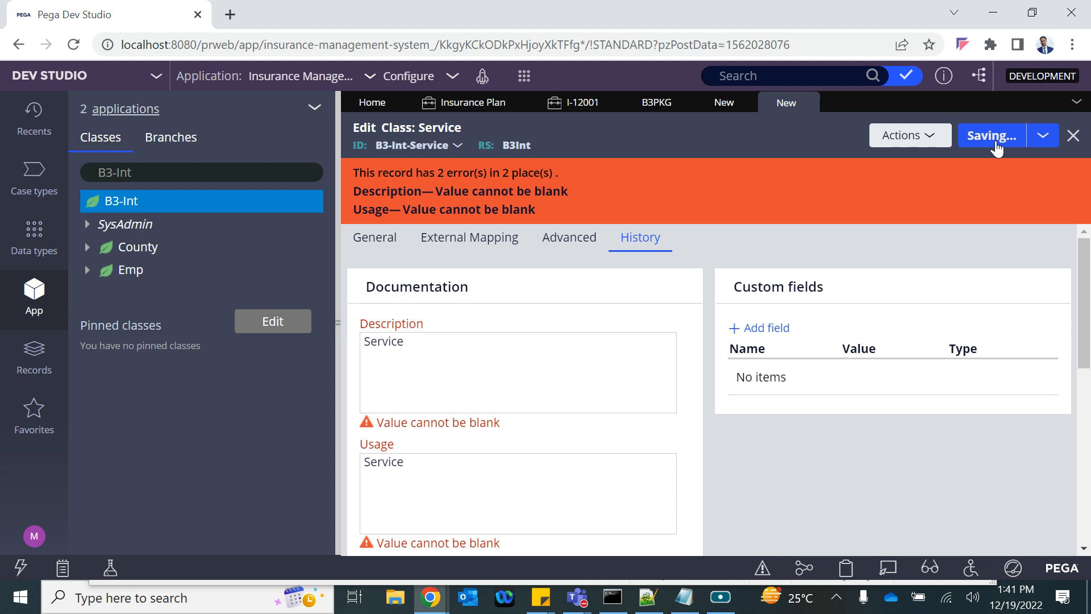
Step: Refresh the class explorer for B3-Int and start a new Class record from its Service subclass
left_click(158, 173)
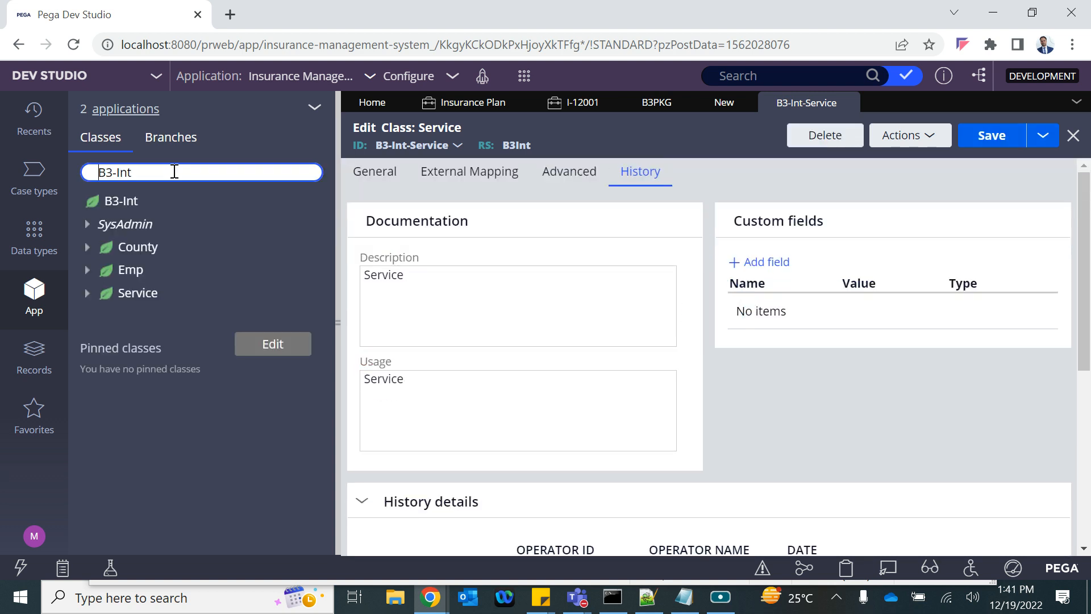
left_click(86, 295)
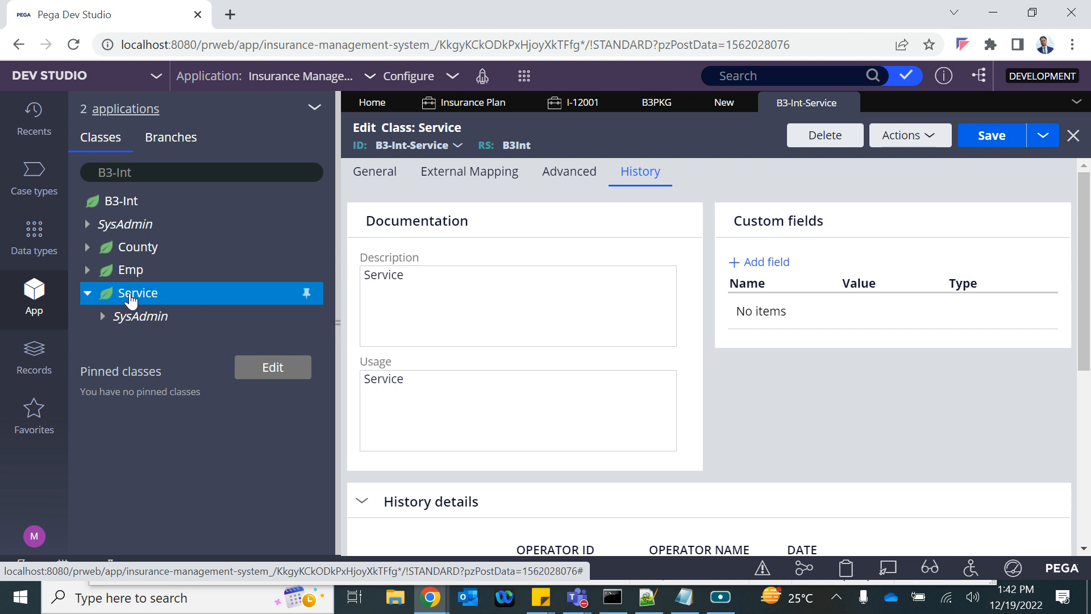
right_click(130, 299)
mouse_move(132, 321)
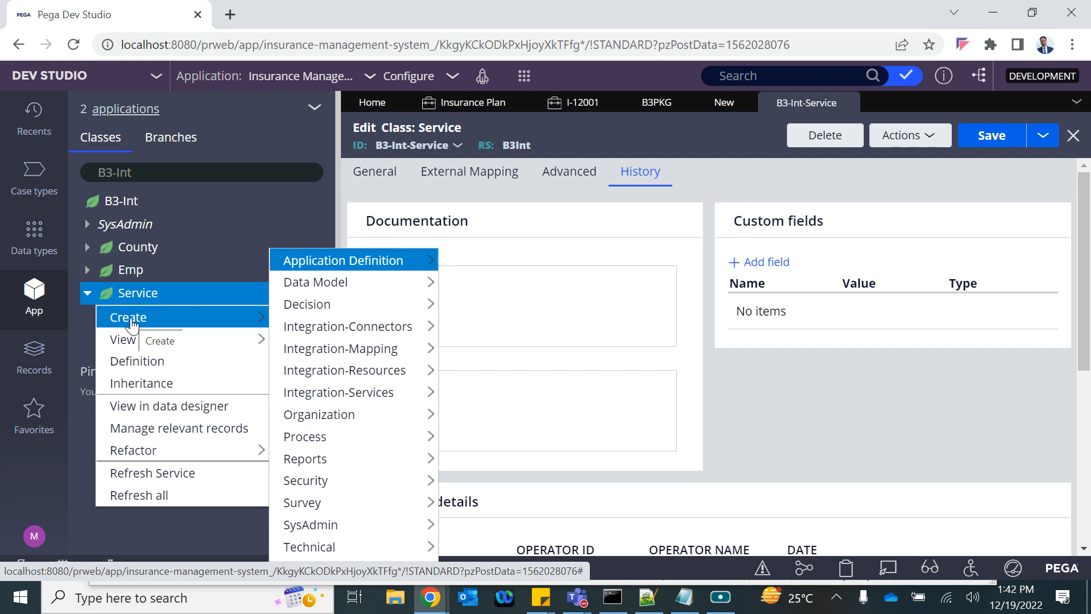
mouse_move(336, 521)
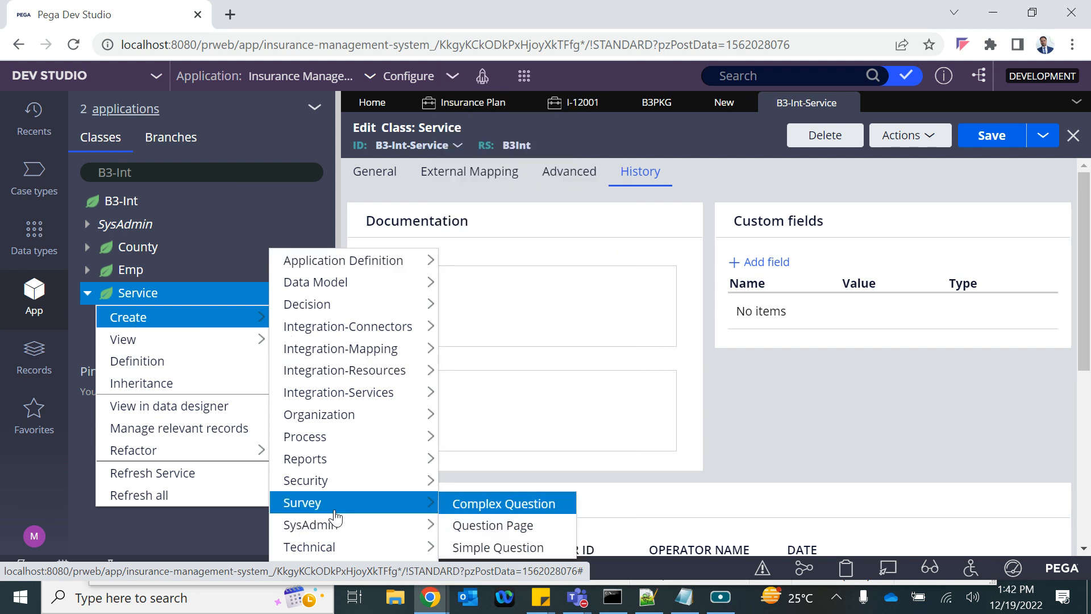
mouse_move(337, 291)
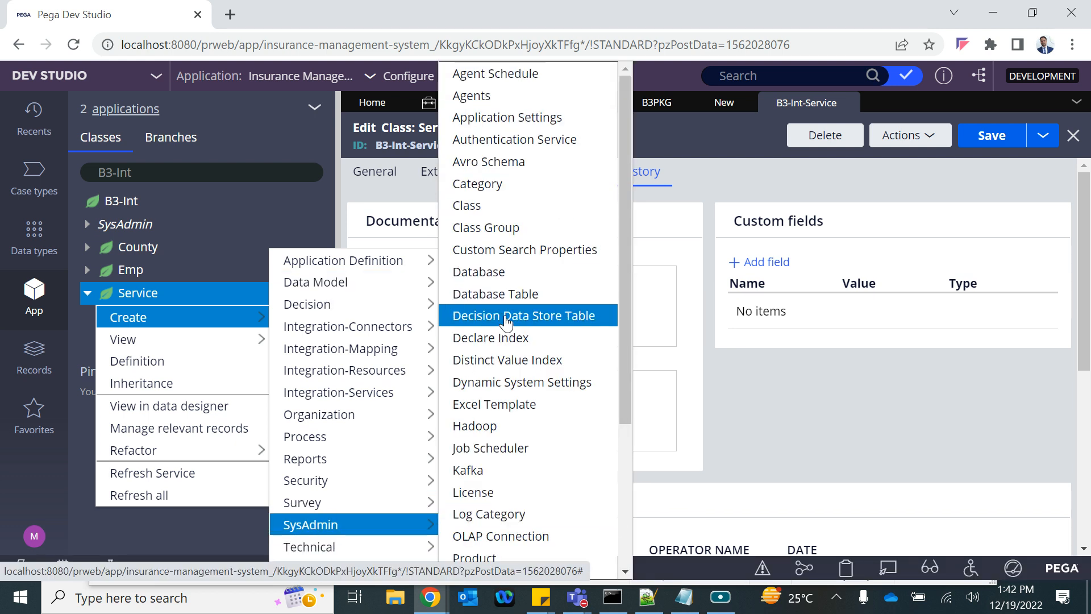
left_click(478, 206)
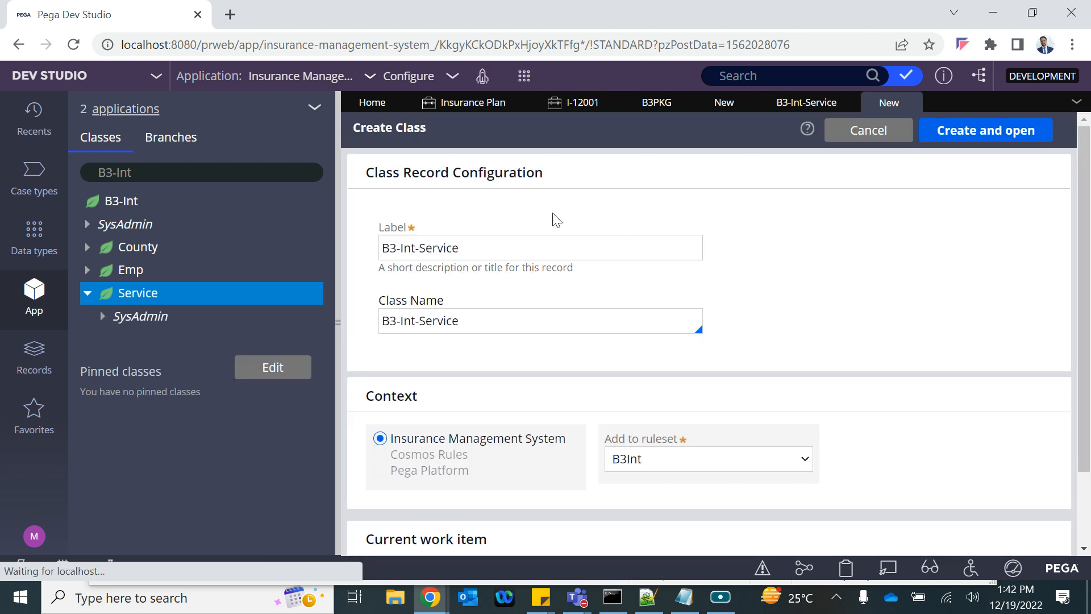
Step: Label the class Response, name it B3-Int-Service-Response in the B3Int ruleset, then create and open it
left_click(453, 250)
key("ctrl+a")
type("Re")
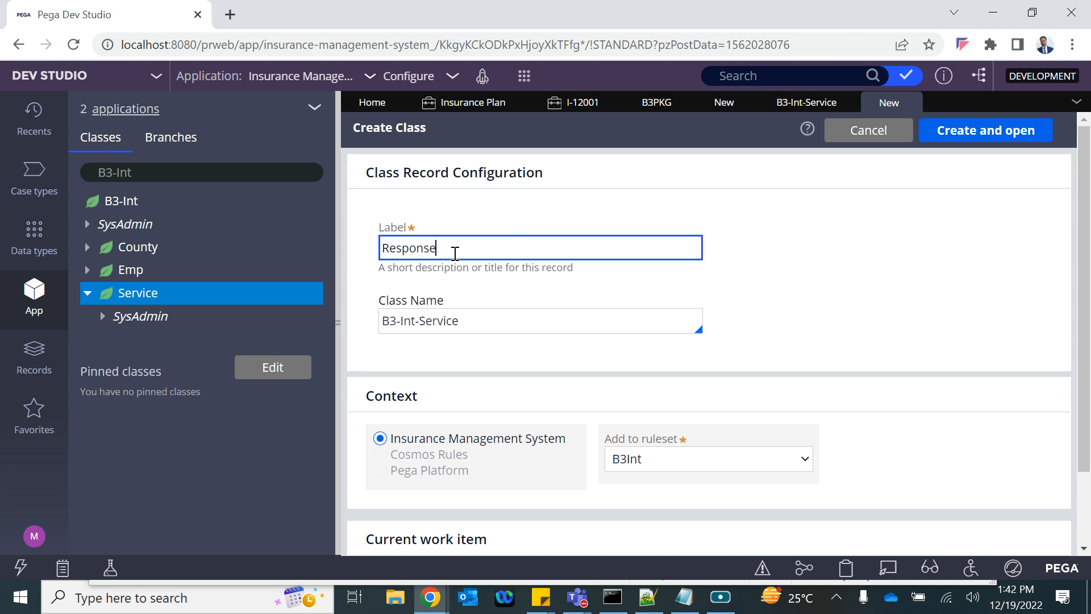
left_click(481, 350)
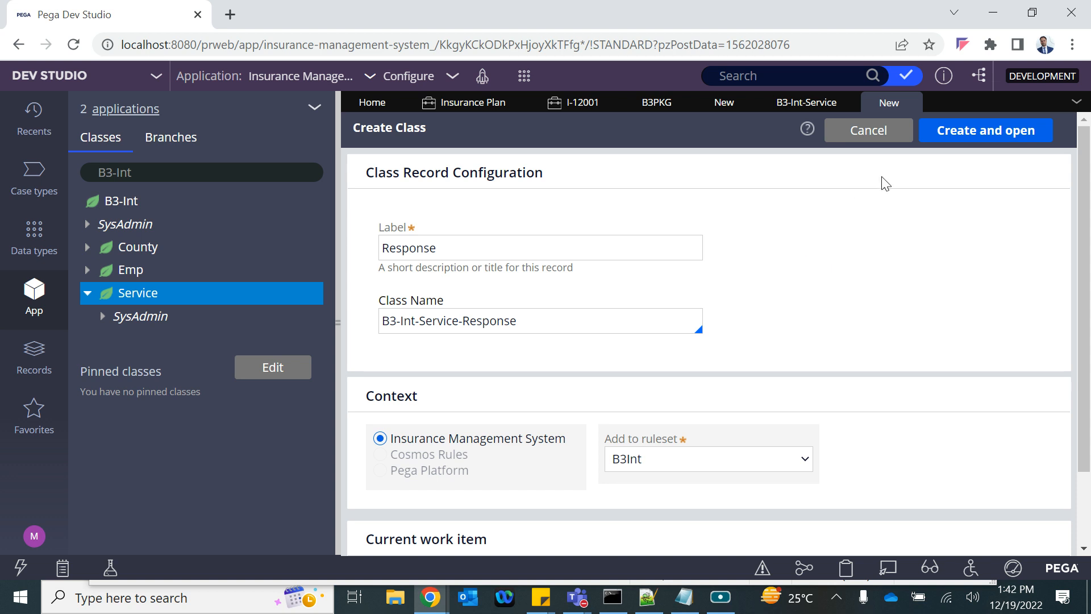
left_click(974, 137)
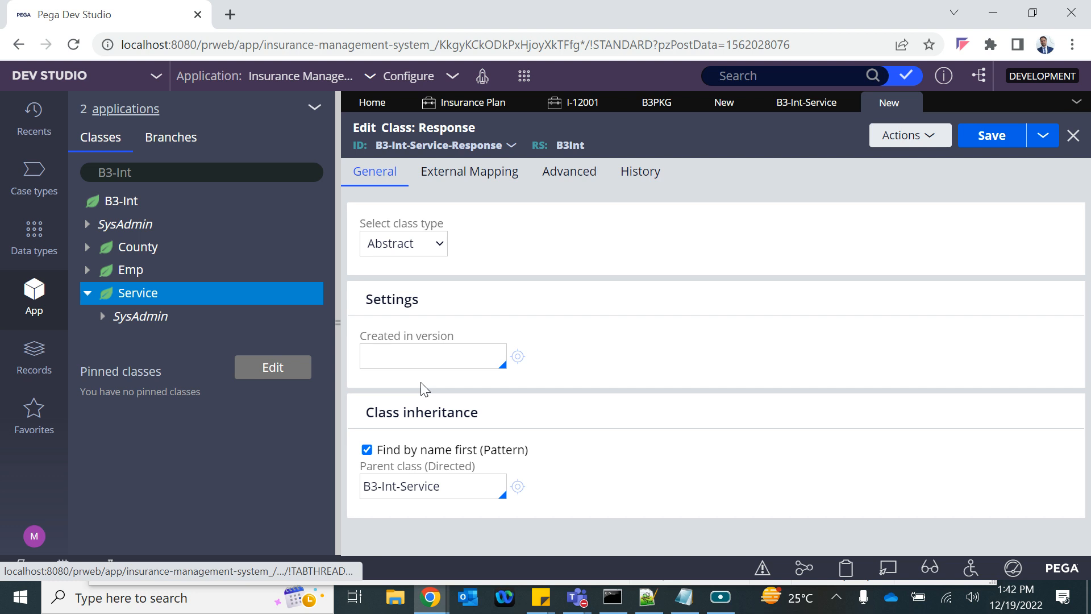
Step: Set the Response class's created-in version to 01-01-01
left_click(417, 346)
key("Down")
key("Return")
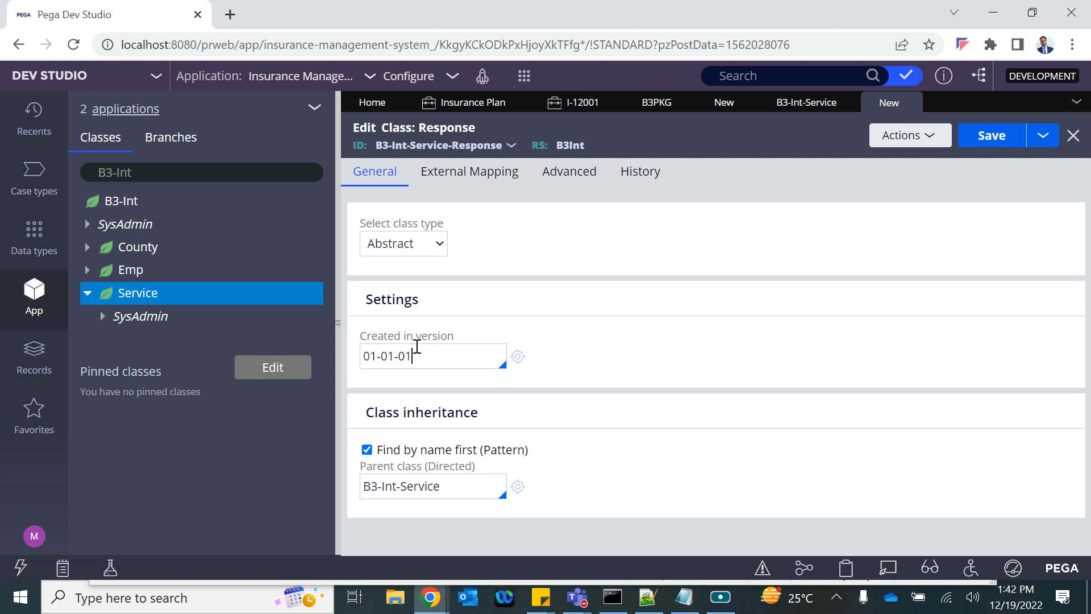
Step: Enter "service Response" as both the description and usage of the Response class and save the record
left_click(640, 172)
left_click(413, 294)
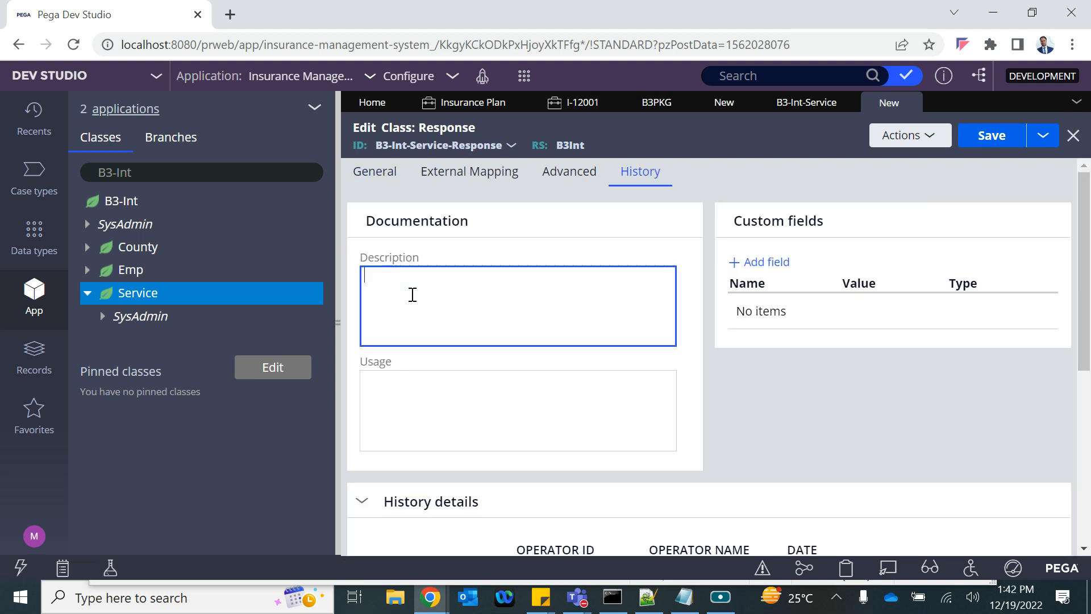
type("servoce")
key("ctrl+a")
key("ctrl+c")
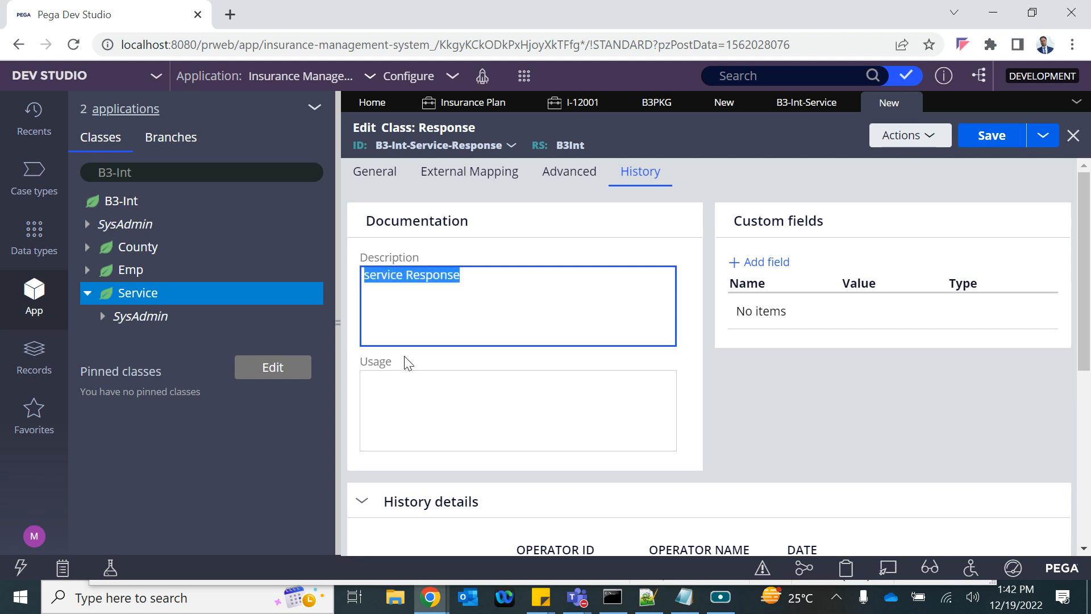
left_click(429, 399)
key("ctrl+v")
left_click(983, 136)
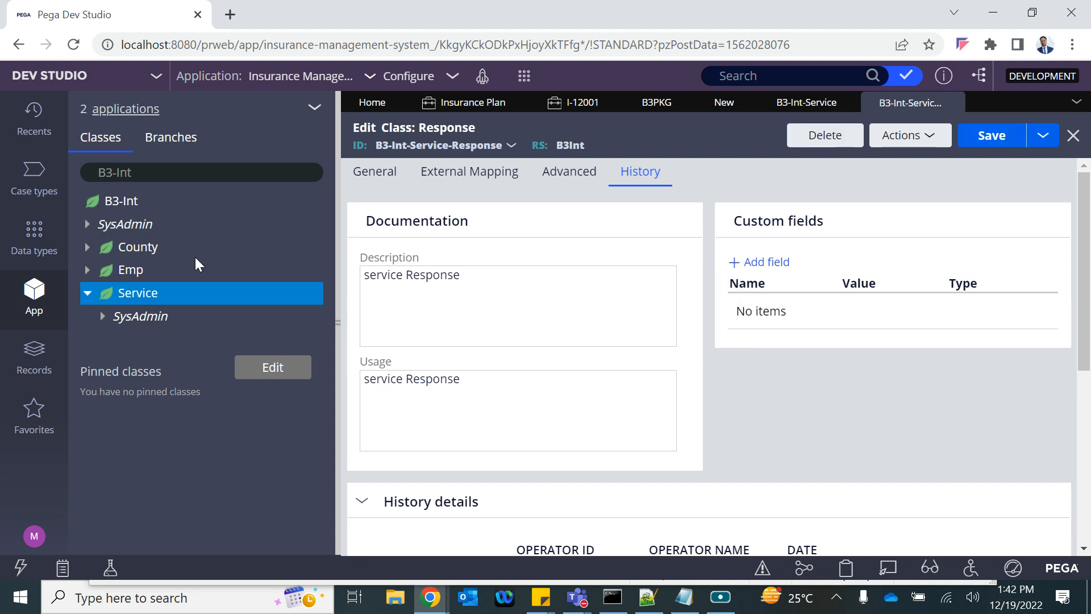
left_click(1000, 139)
Step: Refresh the class explorer for B3-Int and show the subclasses of the Service class
left_click(161, 172)
left_click(89, 298)
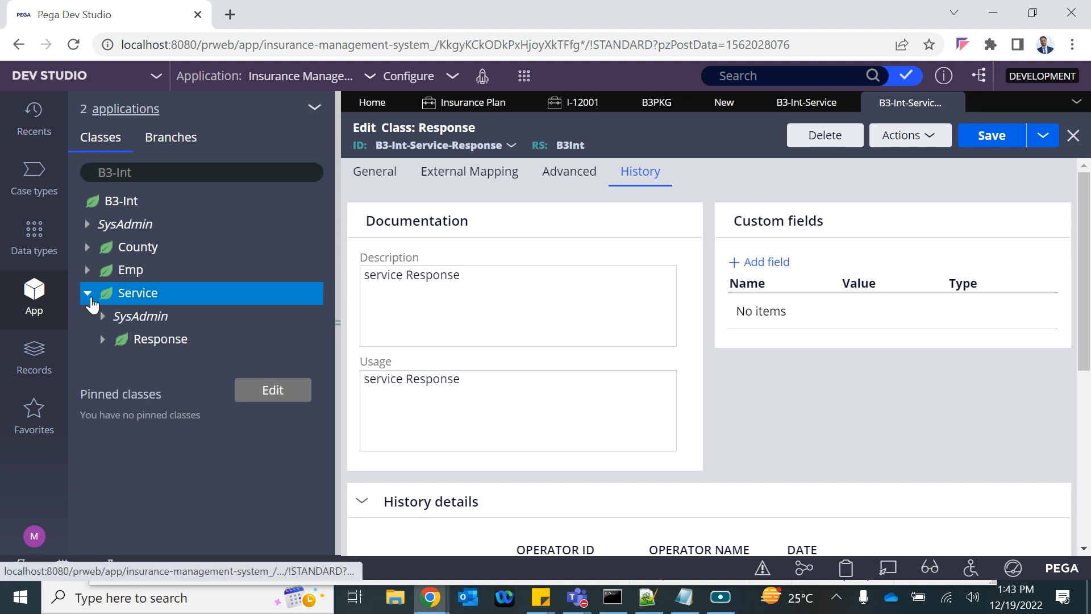
right_click(129, 304)
mouse_move(129, 319)
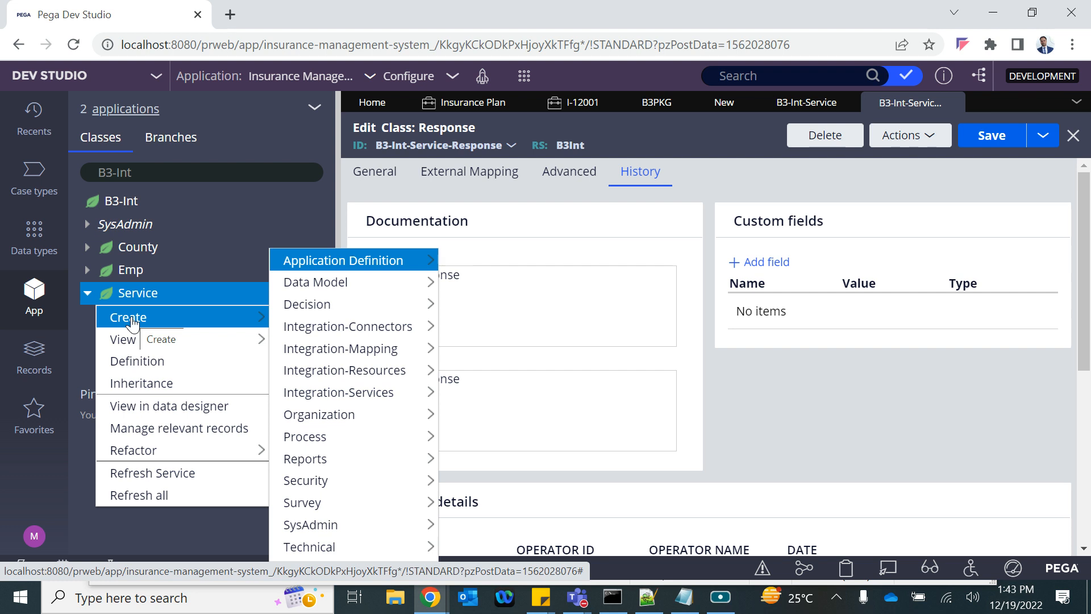
Step: Search the rules for pyid to check which classes define the property, then close the results
left_click(737, 80)
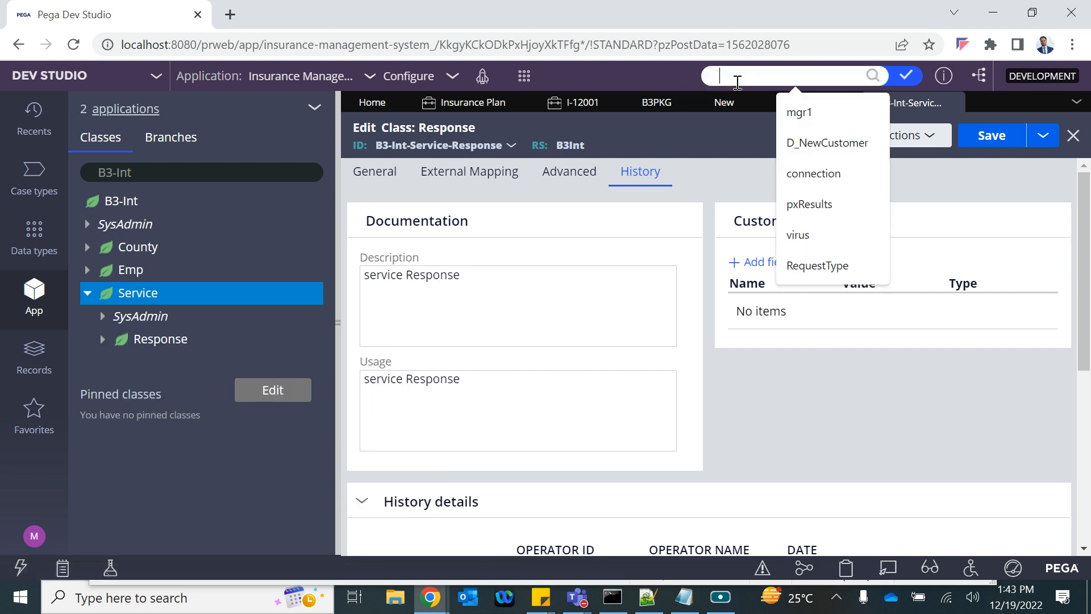
type("pyid")
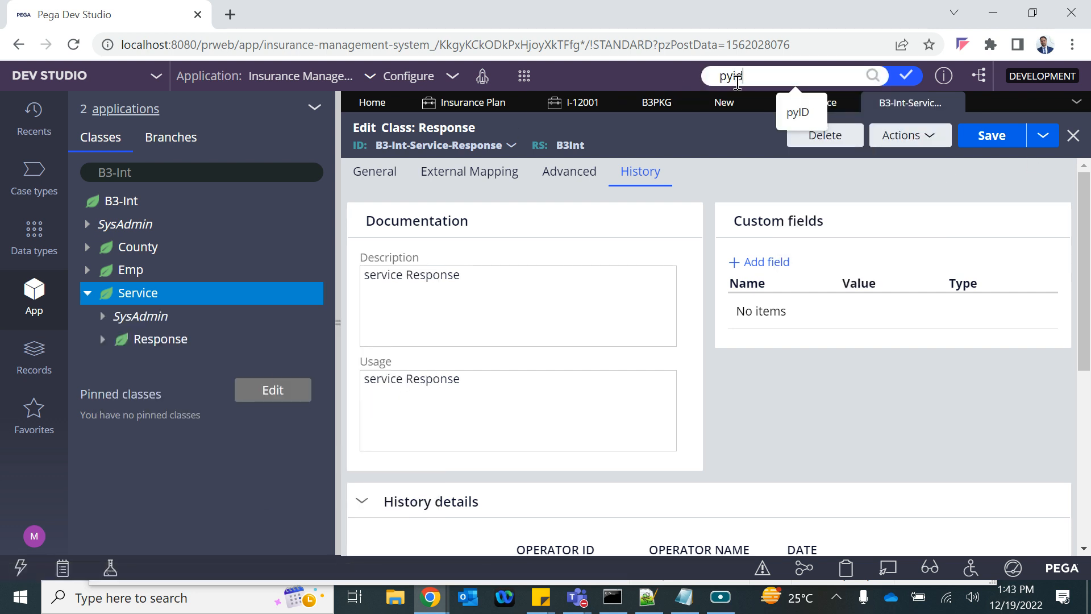
key("Return")
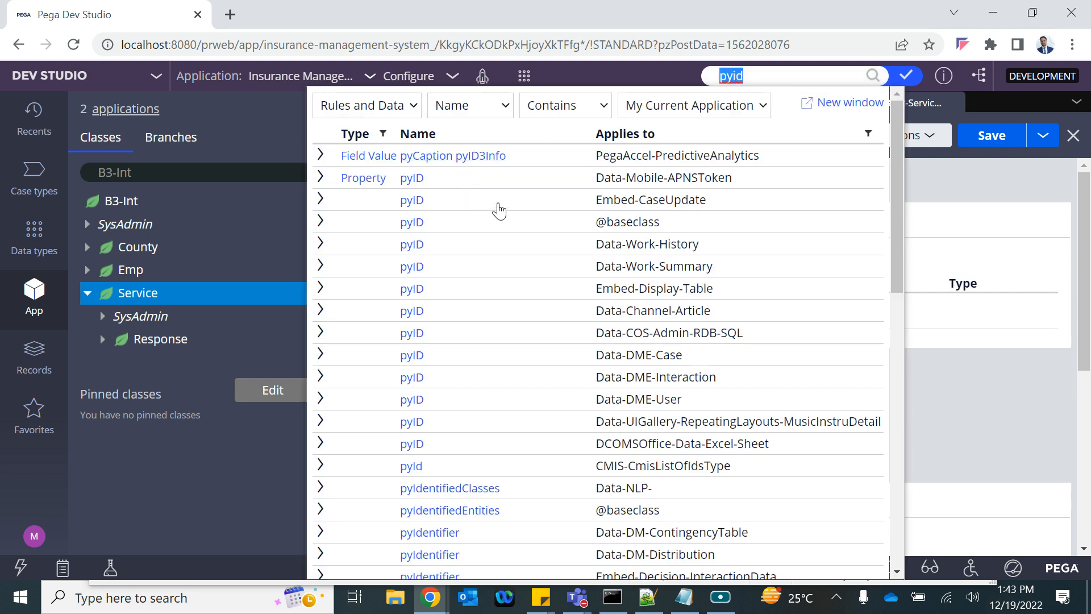
left_click(940, 169)
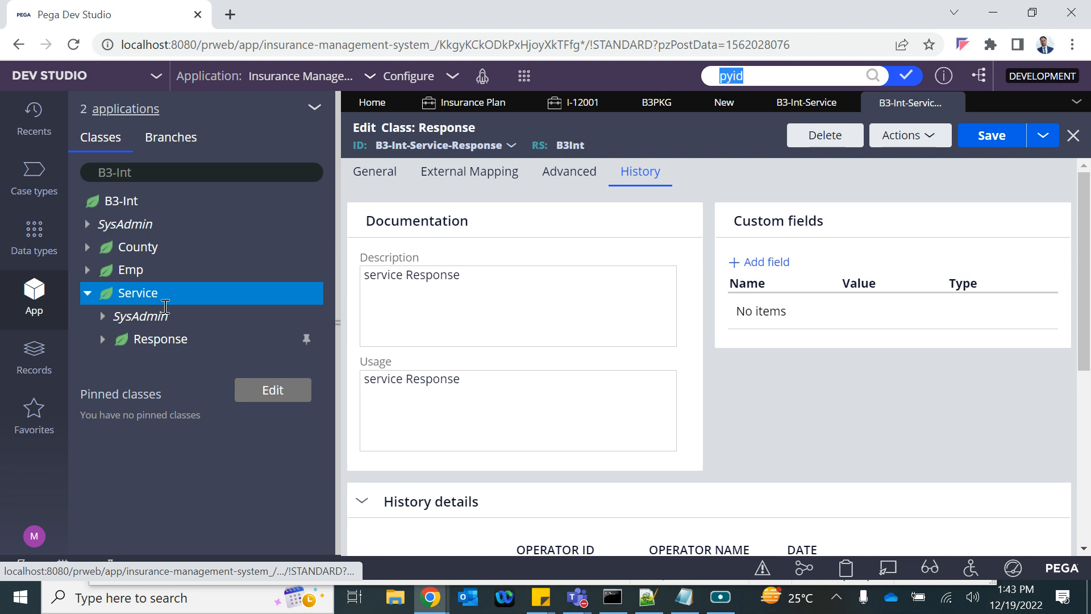
Step: Start a new property record labelled "response" in the B3-Int-Service class
left_click(137, 294)
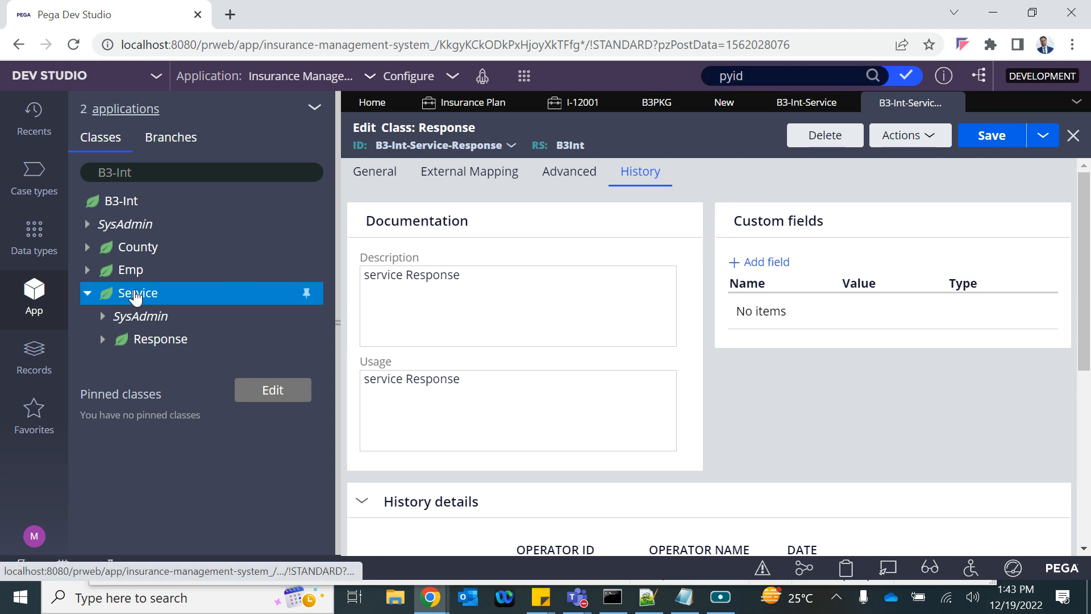
right_click(136, 295)
mouse_move(133, 317)
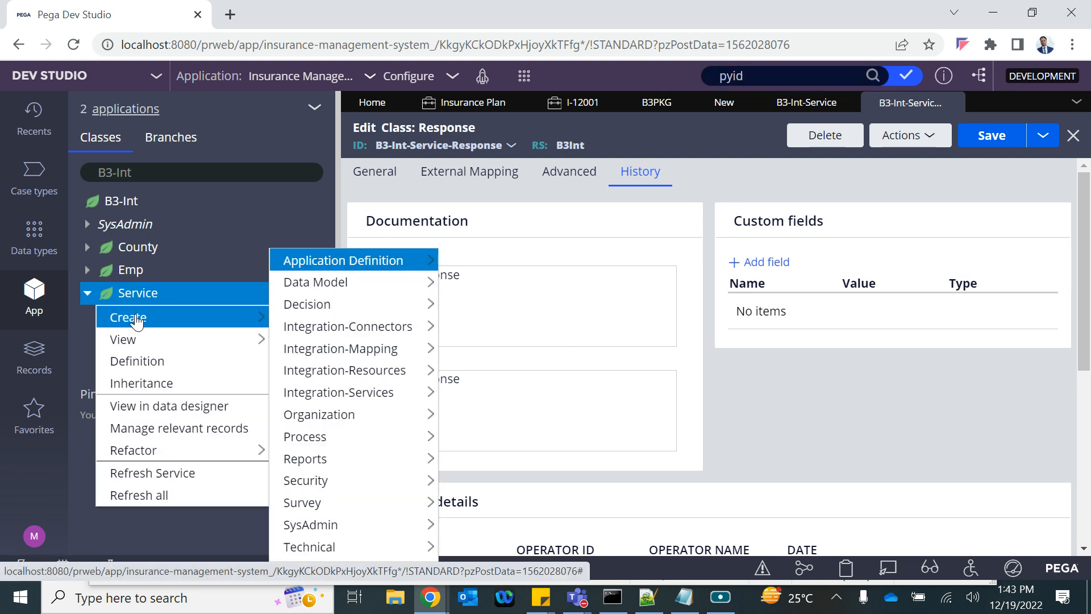
mouse_move(324, 290)
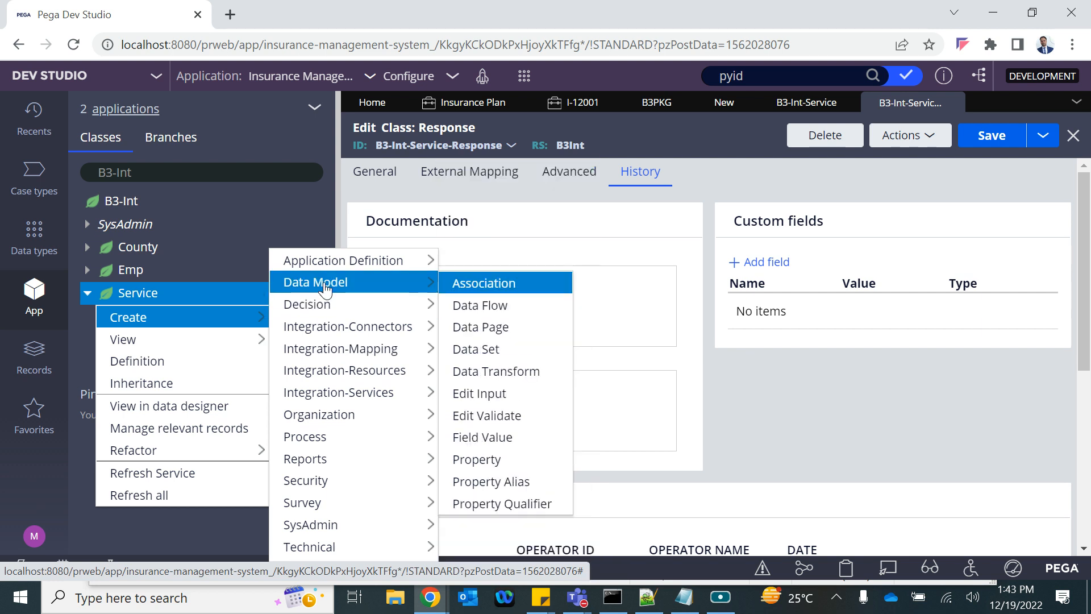
left_click(476, 459)
left_click(437, 249)
type("res")
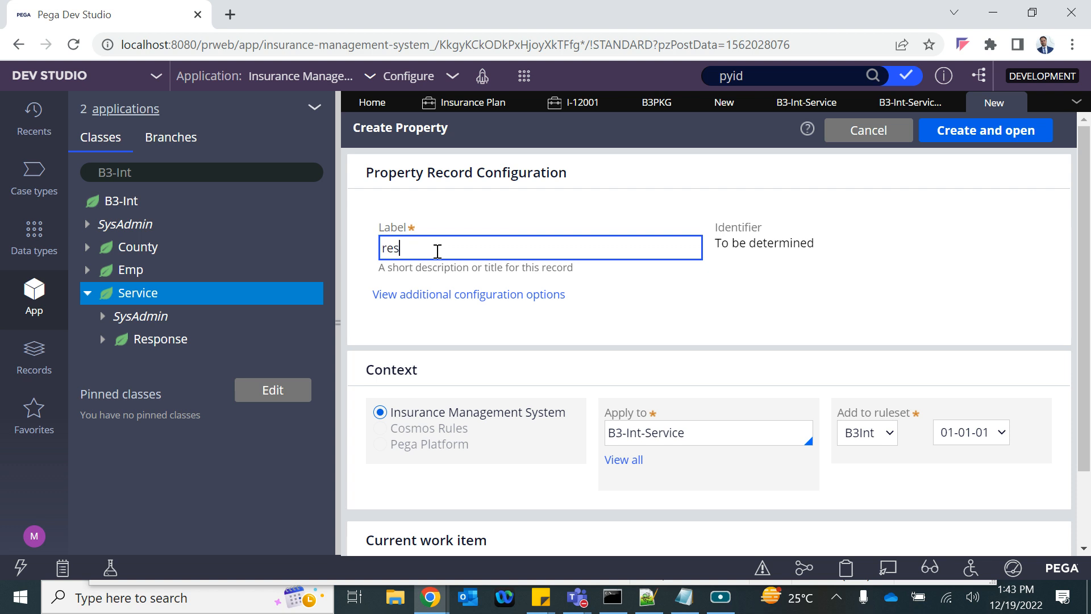
type("poon")
left_click(561, 282)
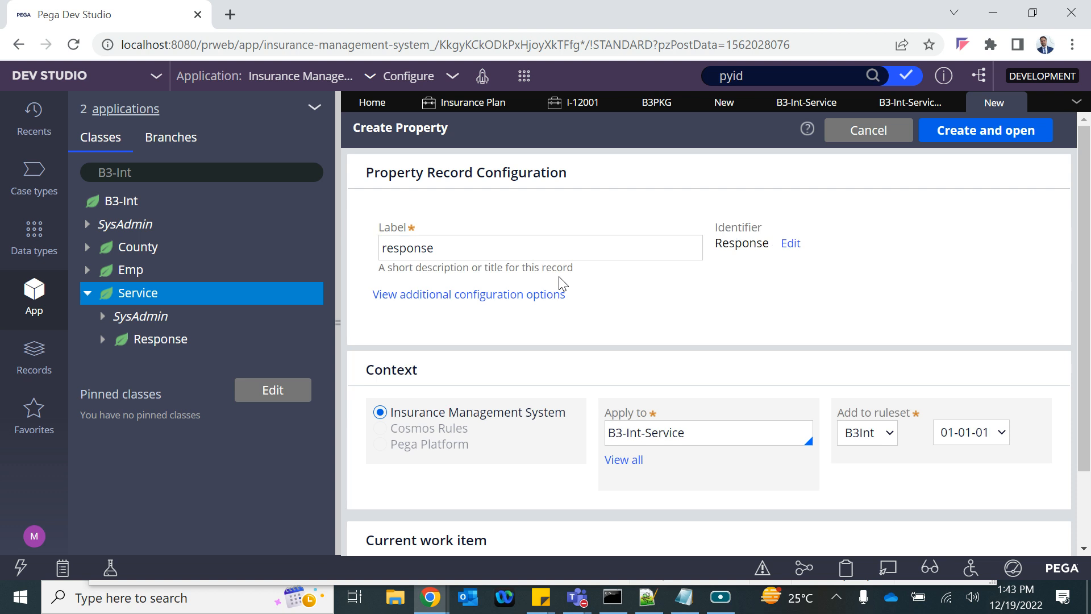
Step: Set the new property's identifier to lowercase "response" and create the record
left_click(786, 245)
left_click(792, 271)
key("Delete")
type("r")
left_click(964, 303)
left_click(1000, 125)
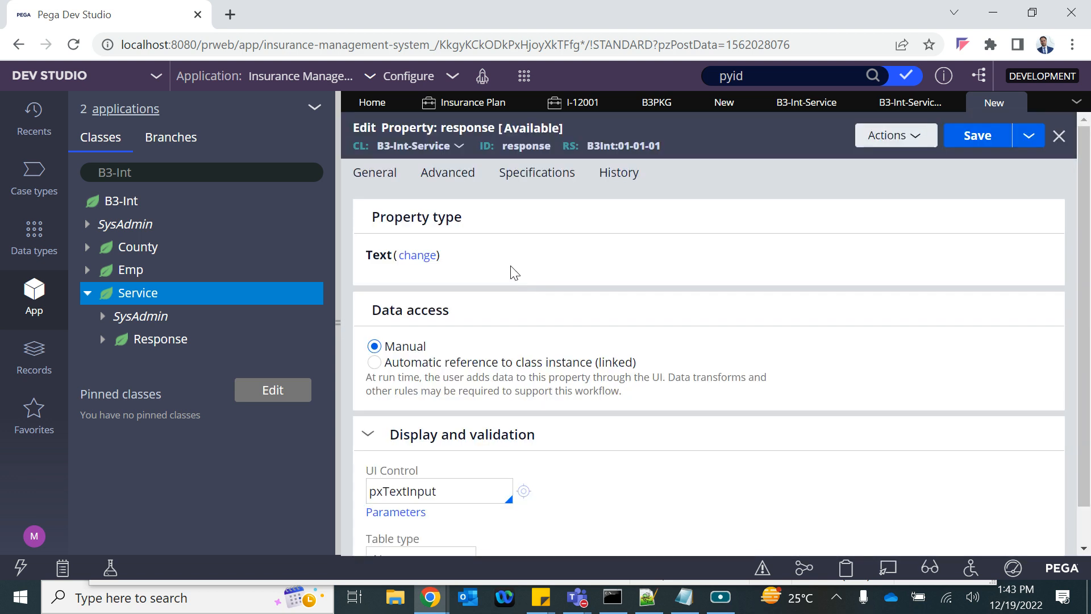
Step: Change the response property to a Single Page with page definition B3-Int-Service-Response and save it
left_click(424, 257)
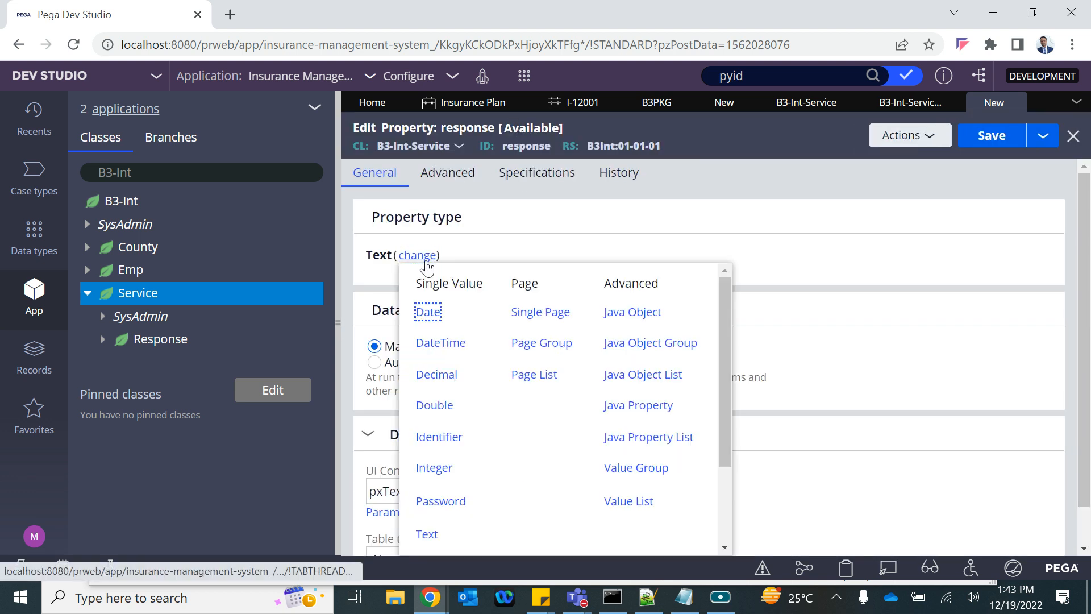
left_click(540, 312)
left_click(444, 297)
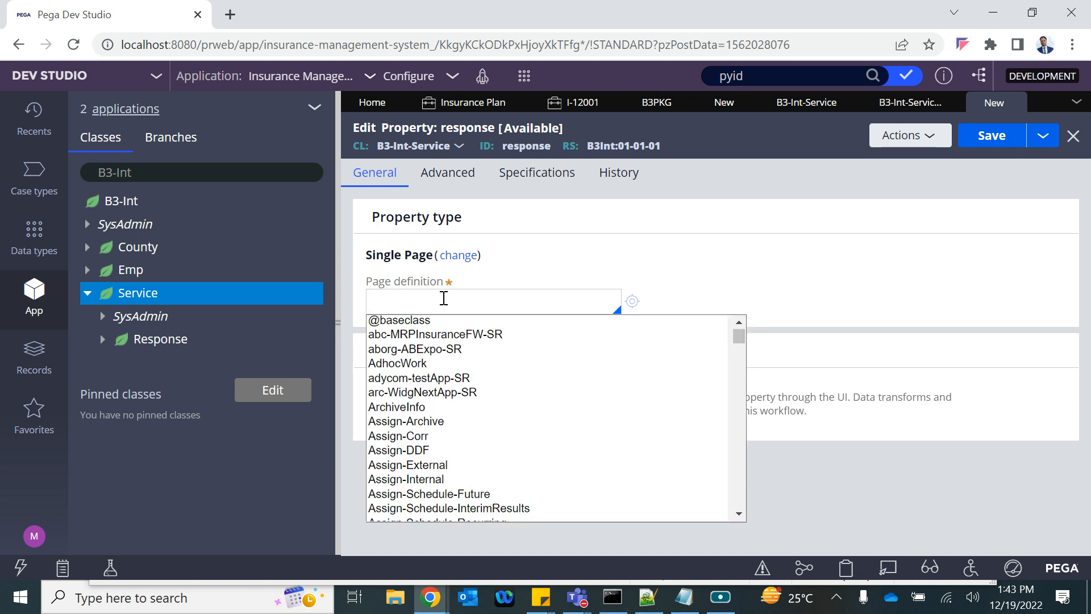
type("B3")
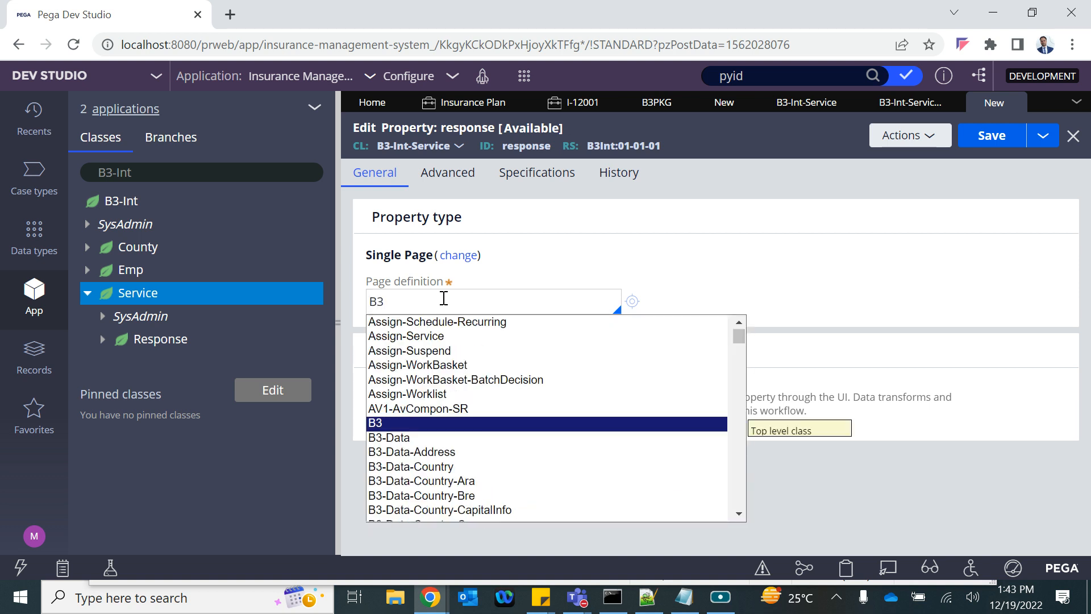
scroll(475, 469, "down", 3)
type("3-=")
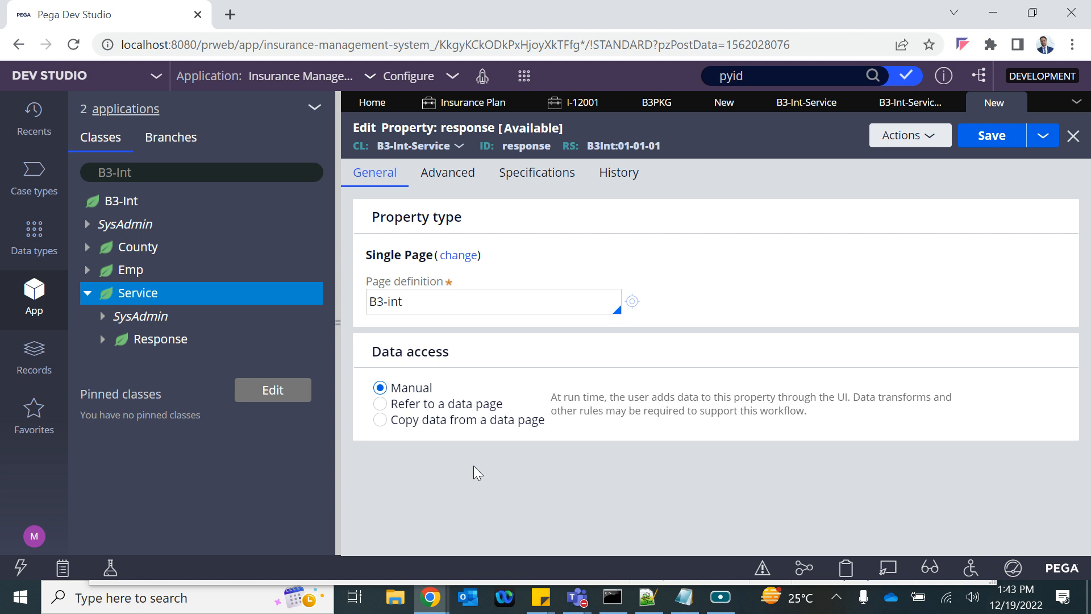
key("Down")
type("-s")
key("Down")
key("Return")
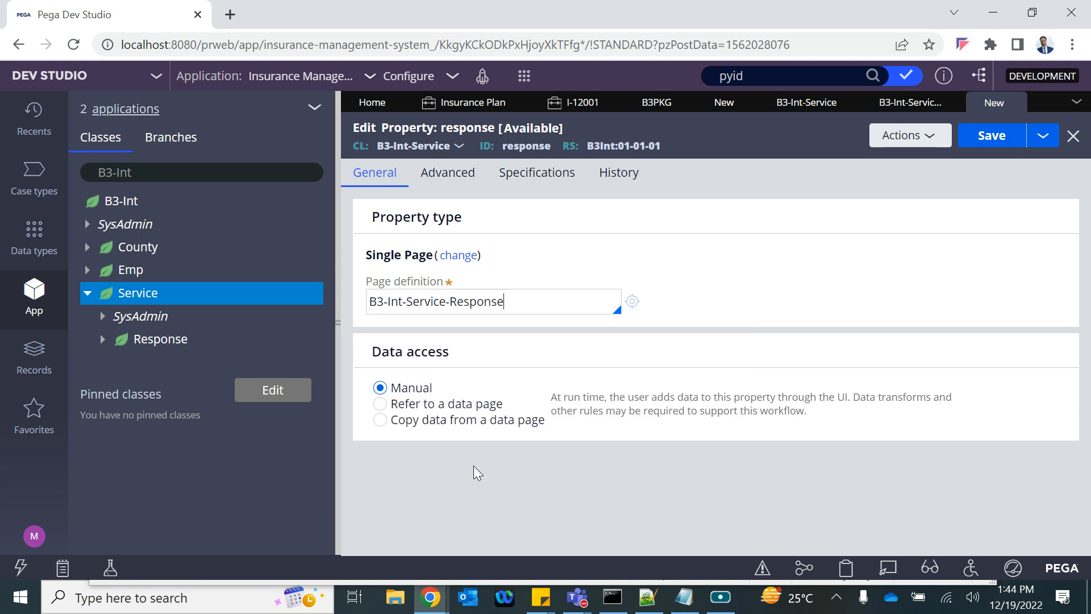
left_click(999, 146)
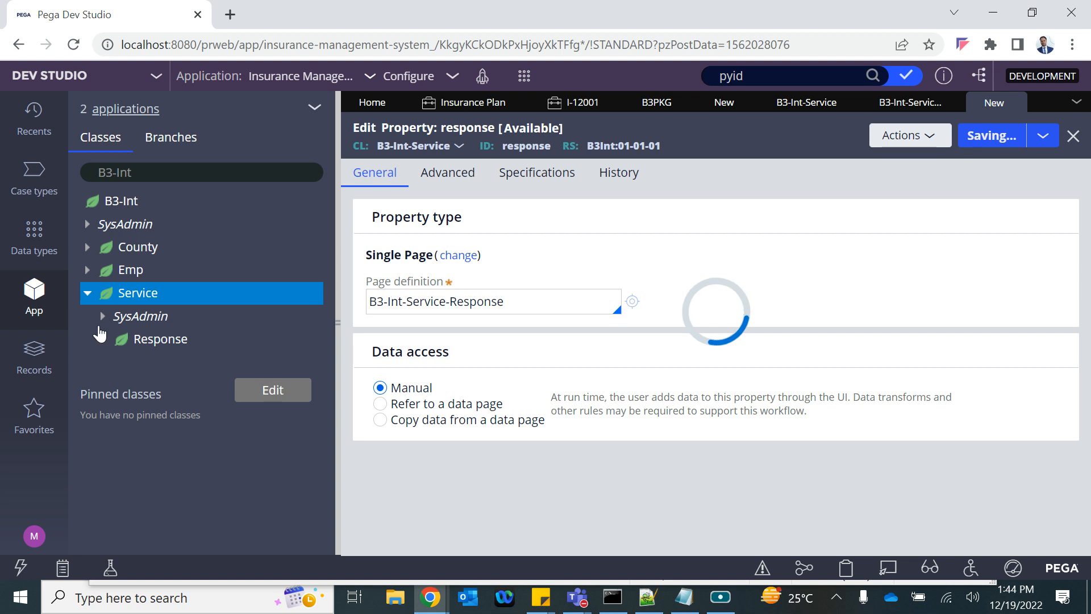
Step: Create a Text property labelled "App Status" in the B3-Int-Service-Response class, then save and close it
left_click(103, 340)
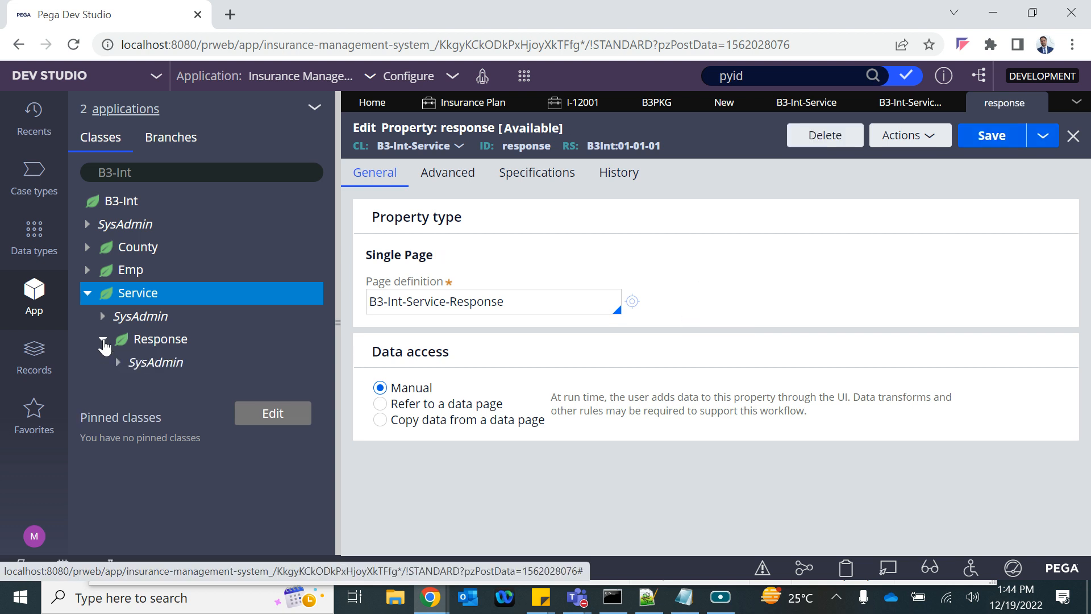
left_click(149, 343)
right_click(148, 348)
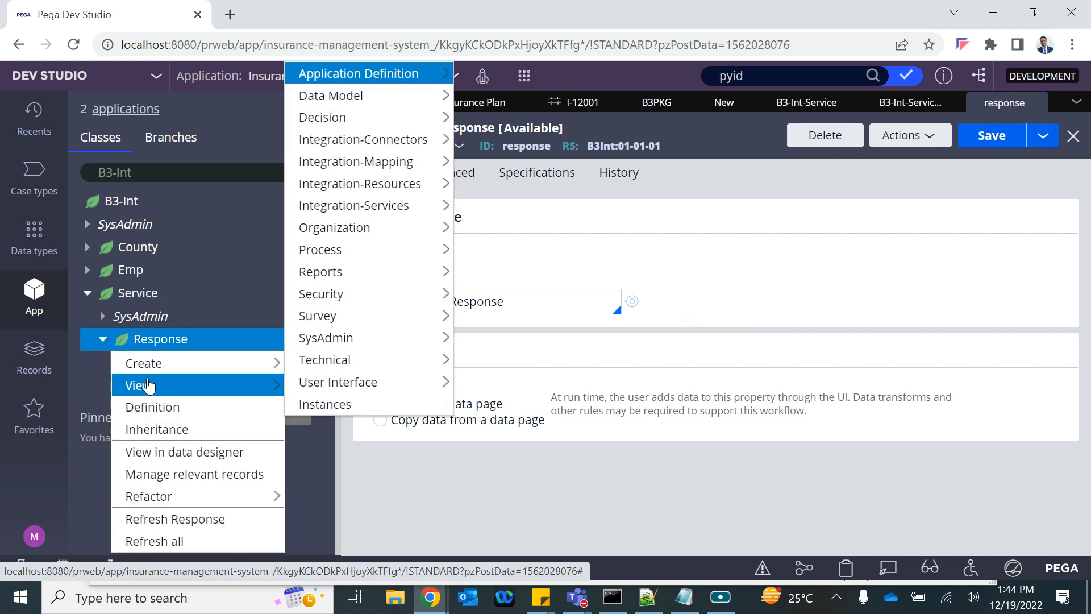
mouse_move(147, 378)
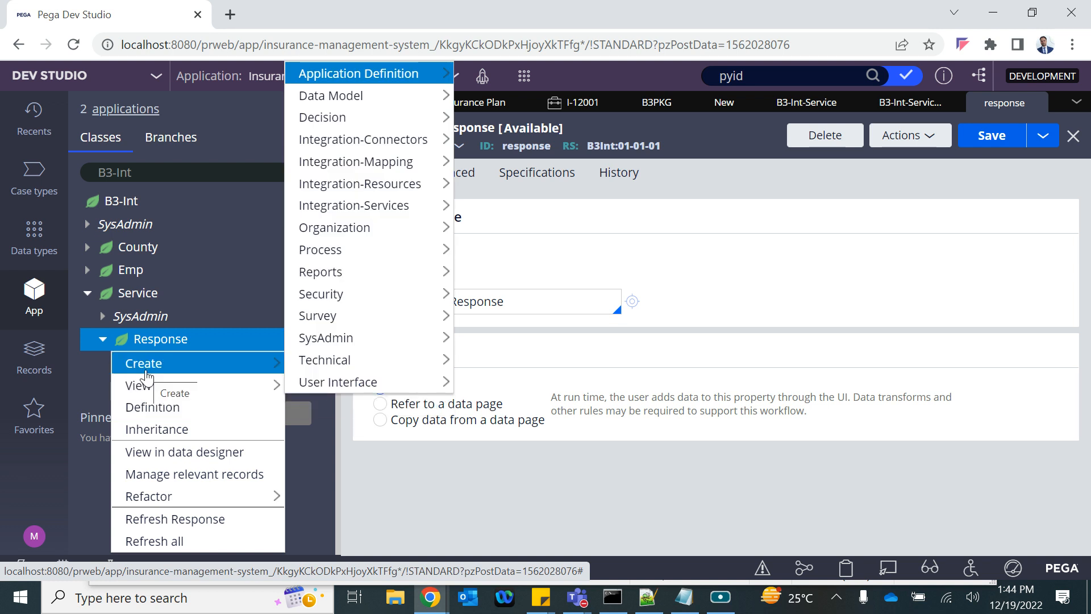
mouse_move(432, 96)
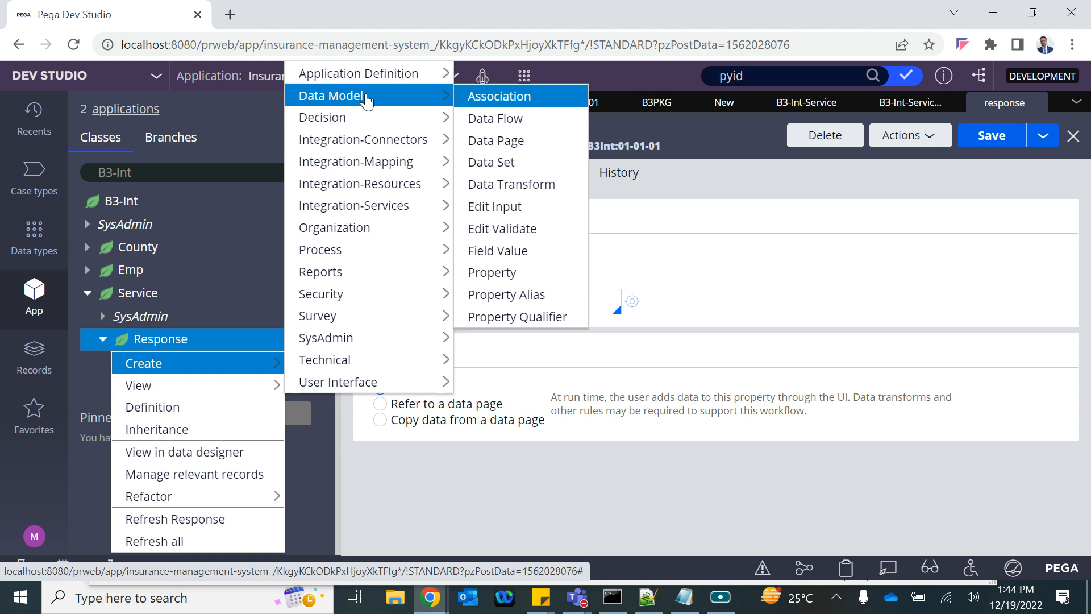
left_click(492, 273)
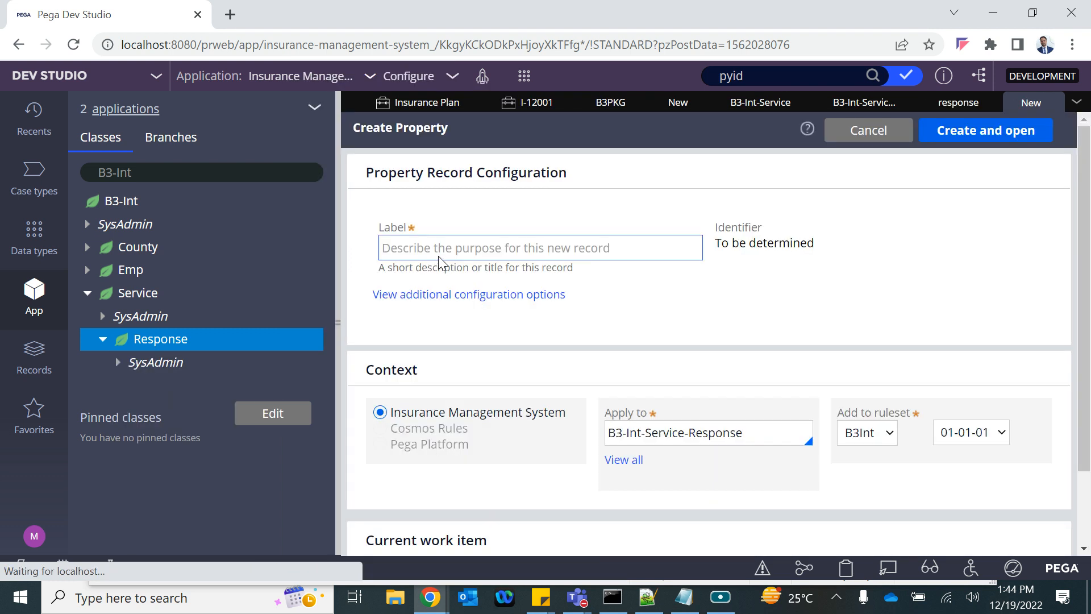
left_click(422, 250)
type("App St")
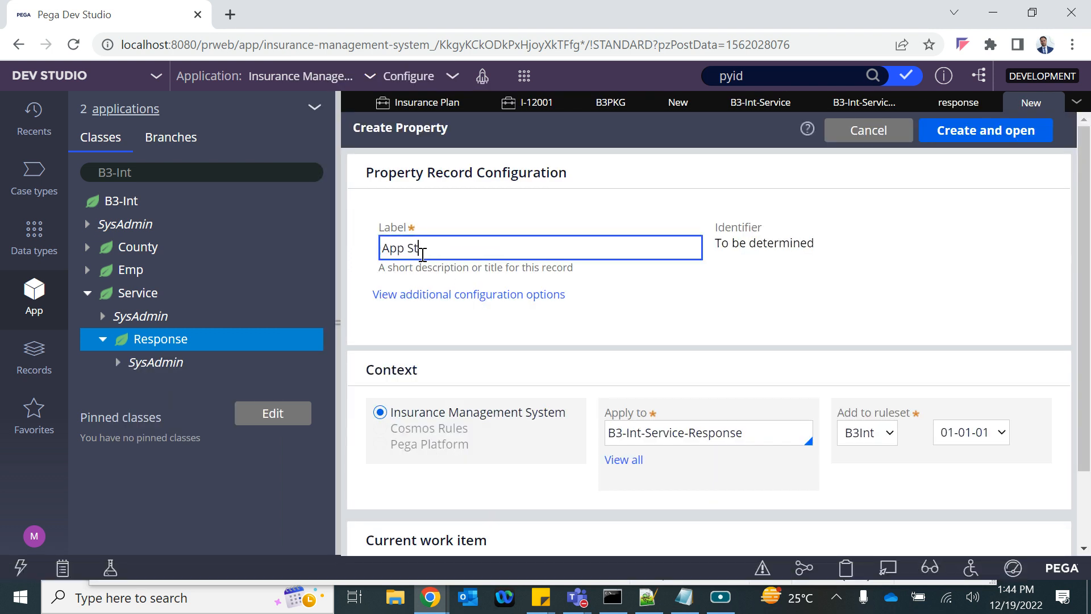
left_click(587, 202)
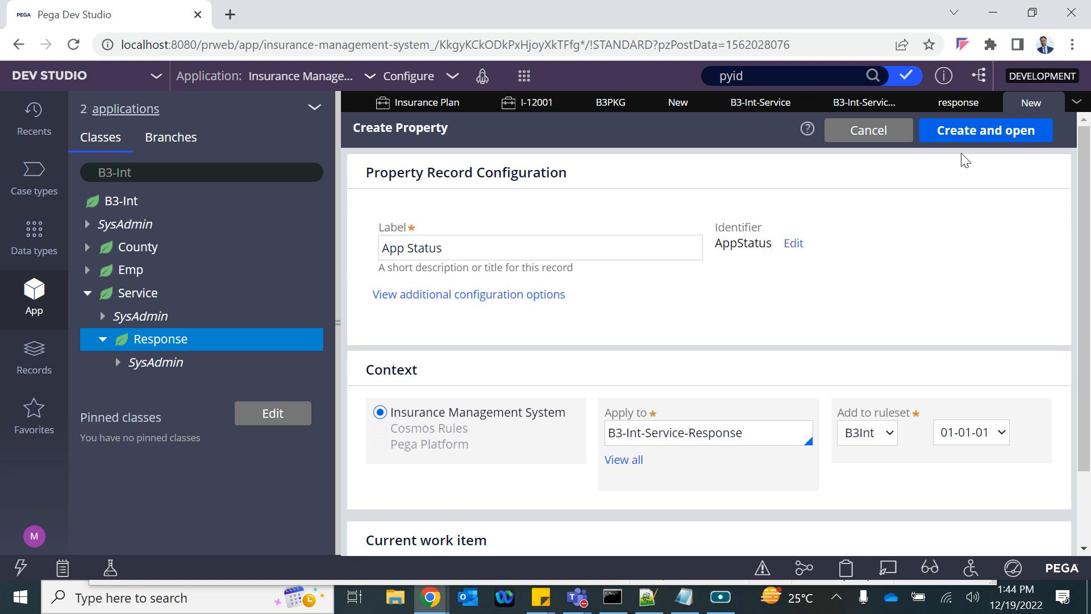
left_click(976, 135)
left_click(993, 137)
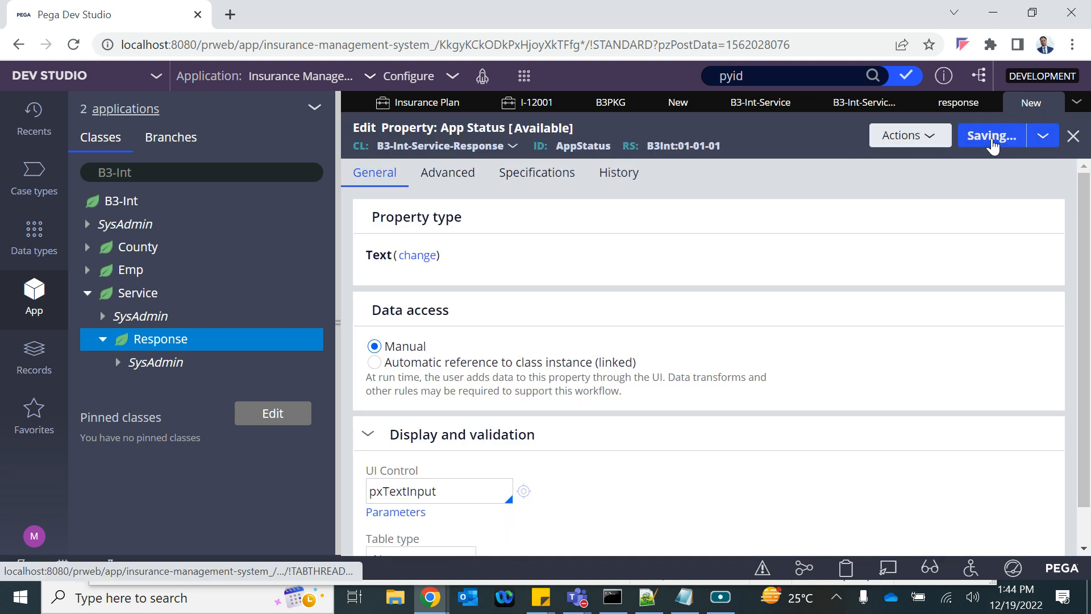
left_click(1073, 135)
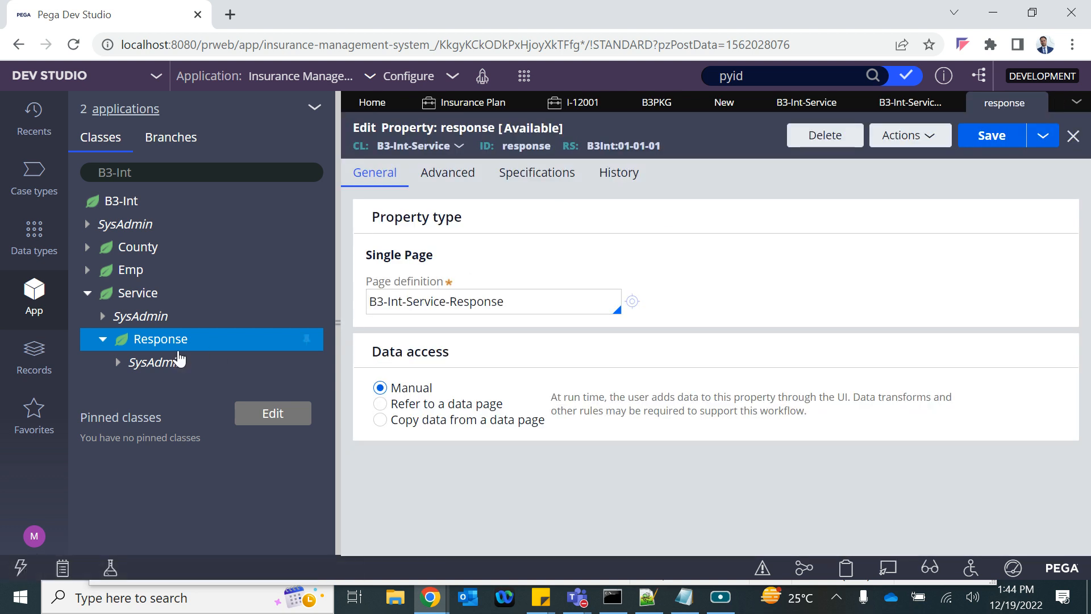
Step: Create a property labelled "Cust" in the B3-Int-Service-Response class
right_click(151, 341)
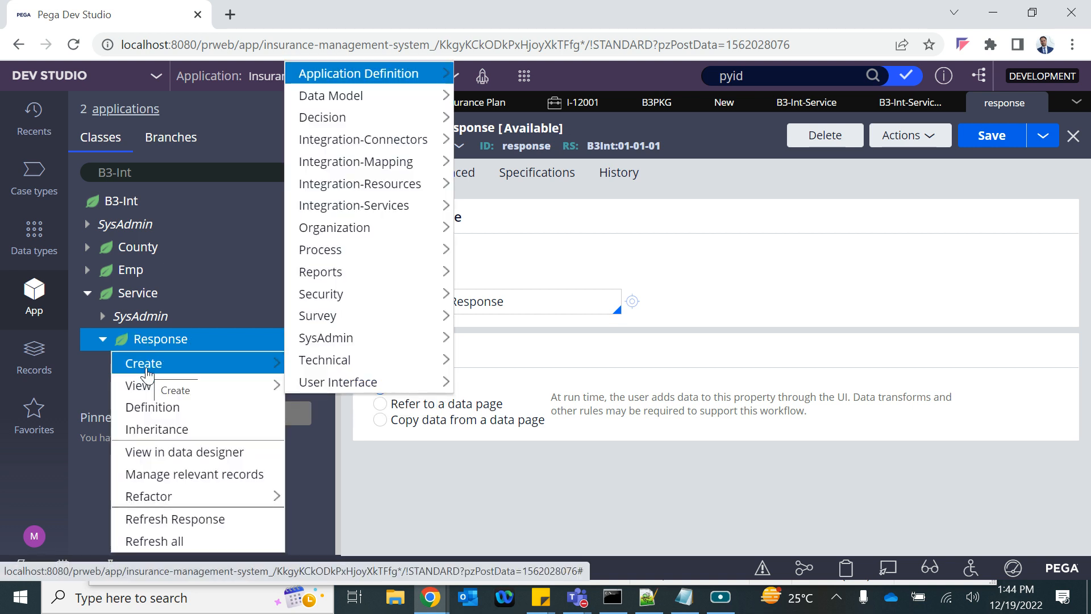
mouse_move(397, 95)
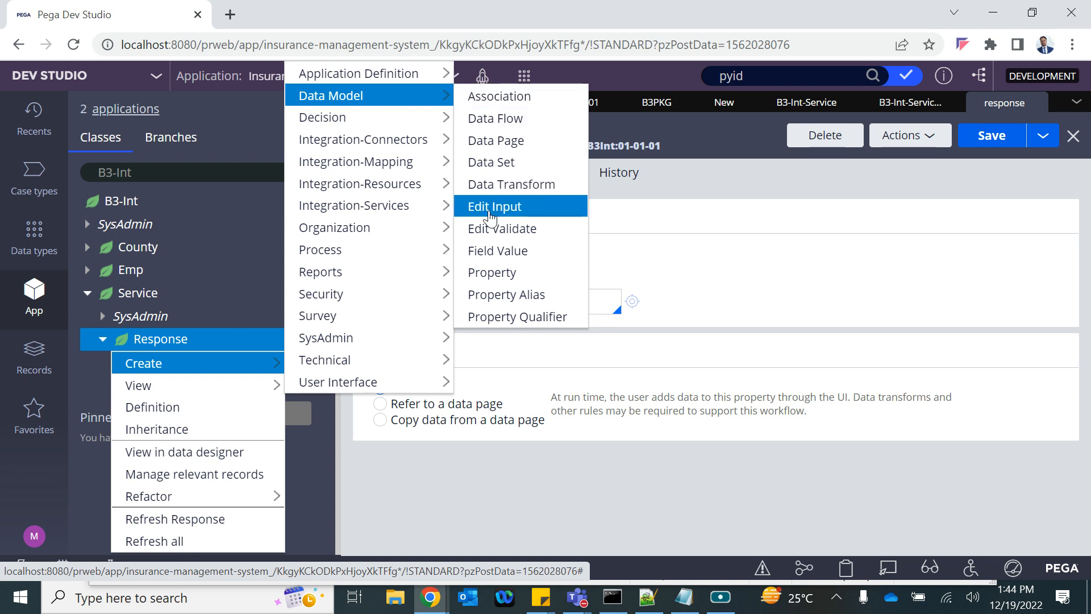
left_click(492, 274)
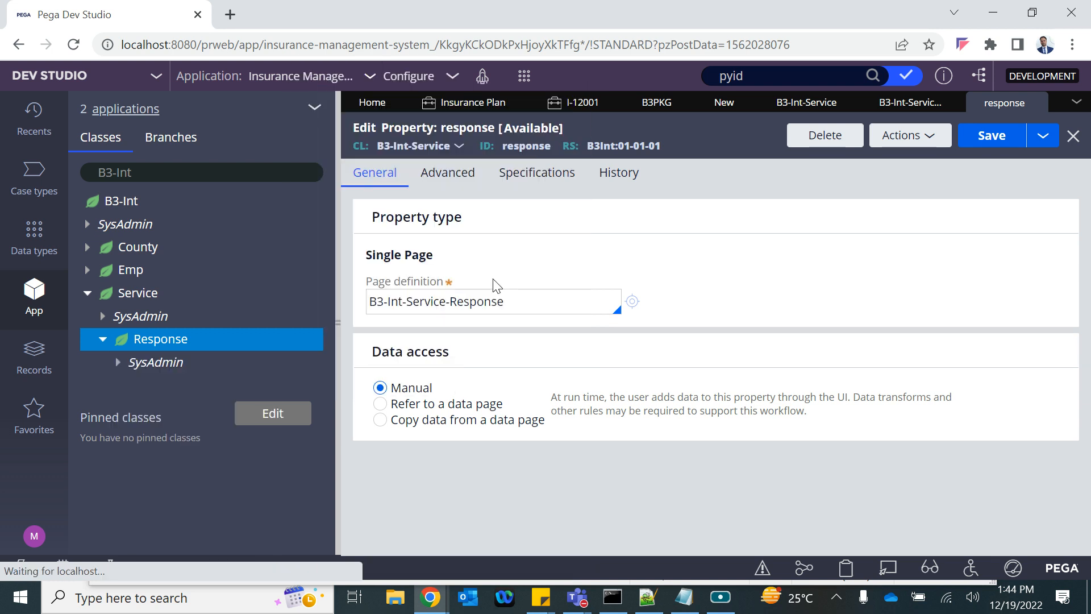
type("Cust")
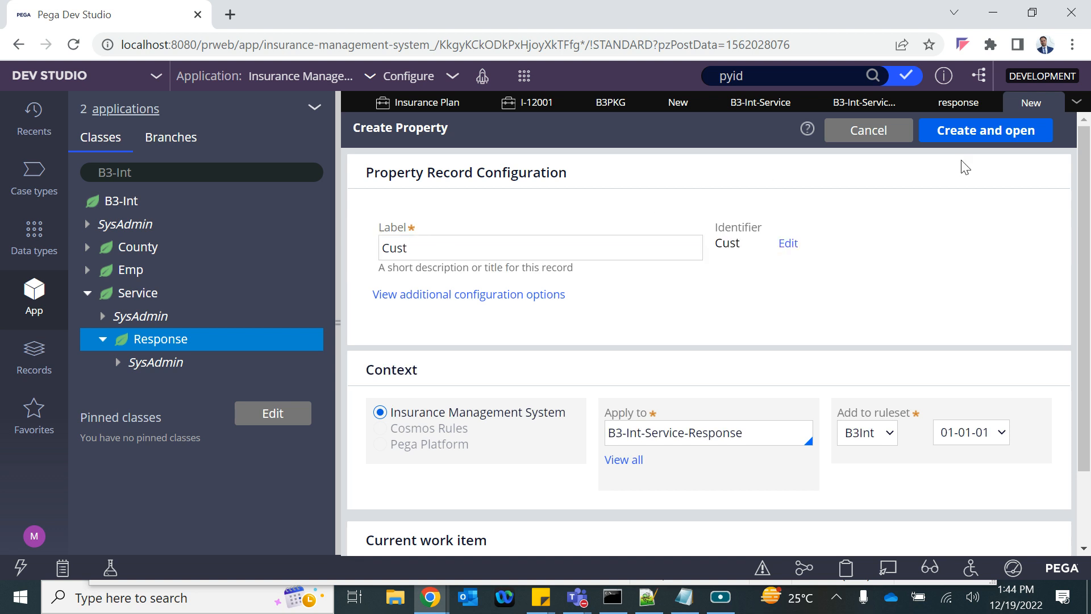
left_click(985, 133)
Step: Change the Cust property to a Single Page with page definition B3-Data-Customer and save it
left_click(423, 254)
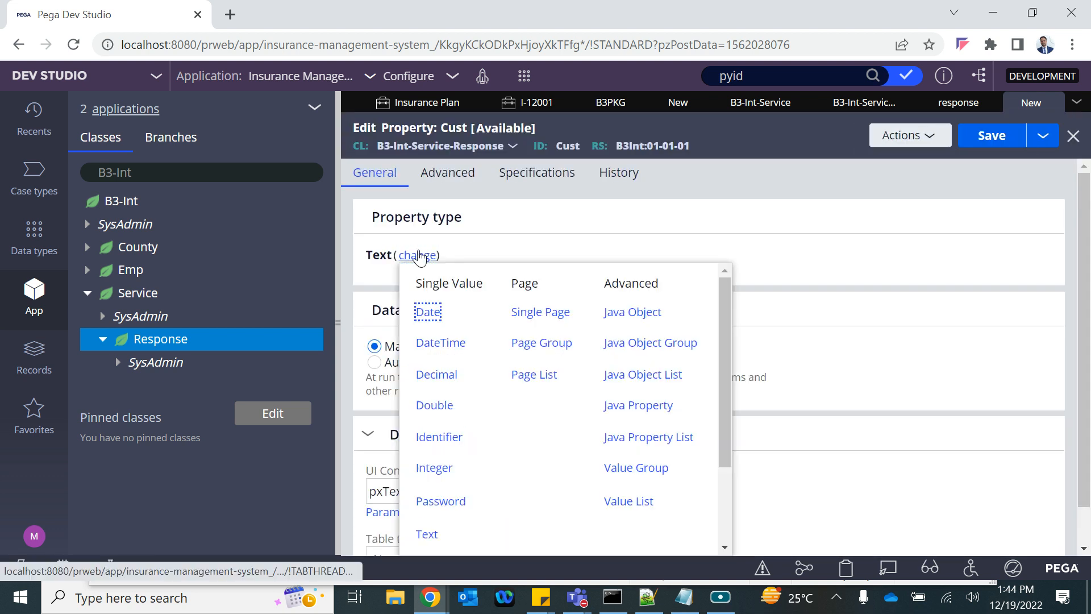
left_click(549, 314)
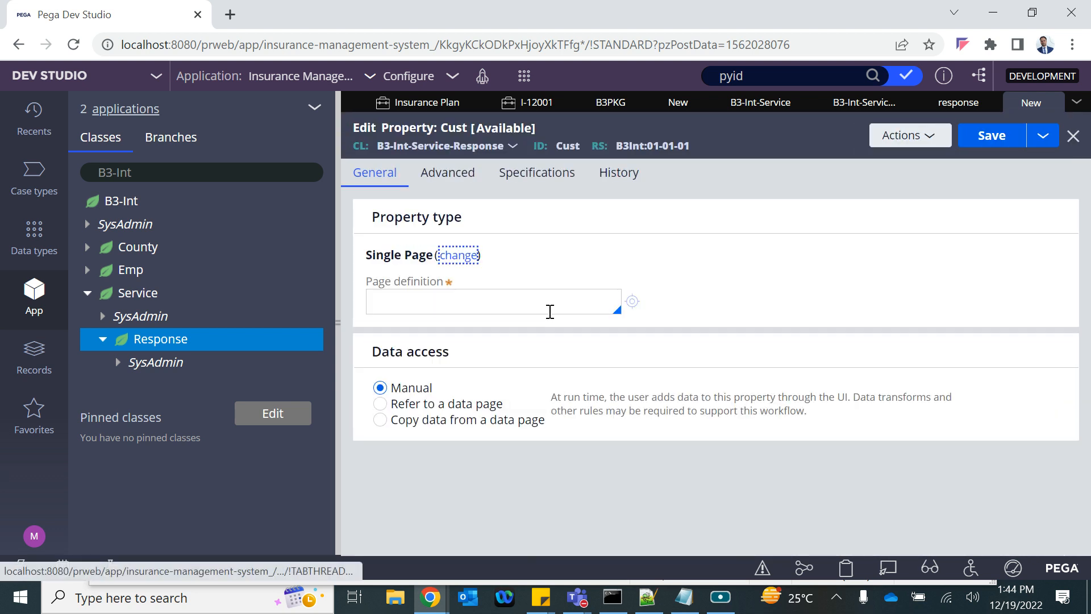
left_click(423, 304)
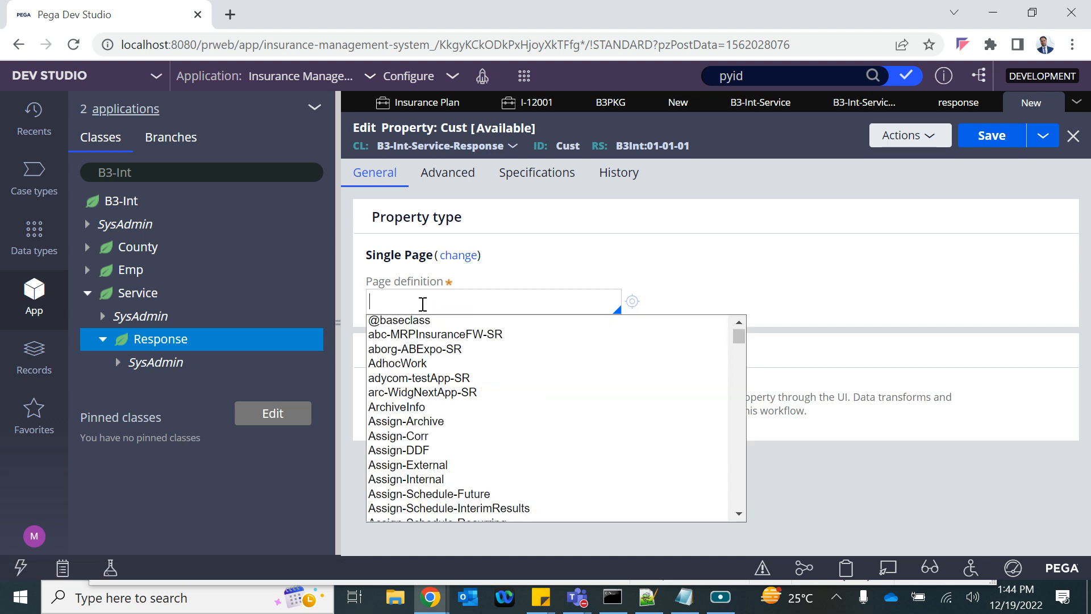
type("B3")
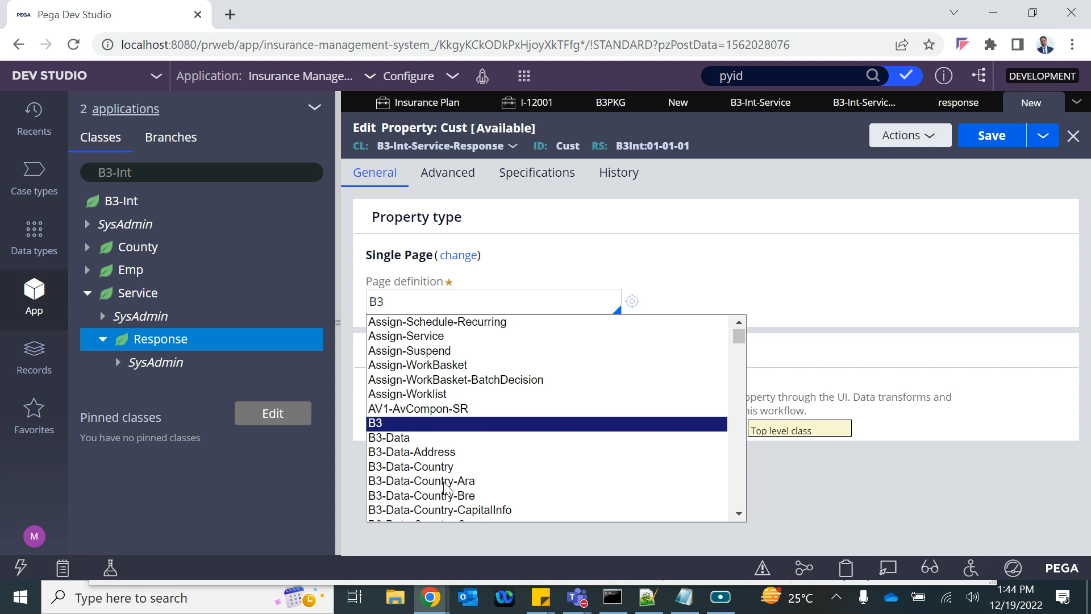
scroll(446, 486, "down", 1)
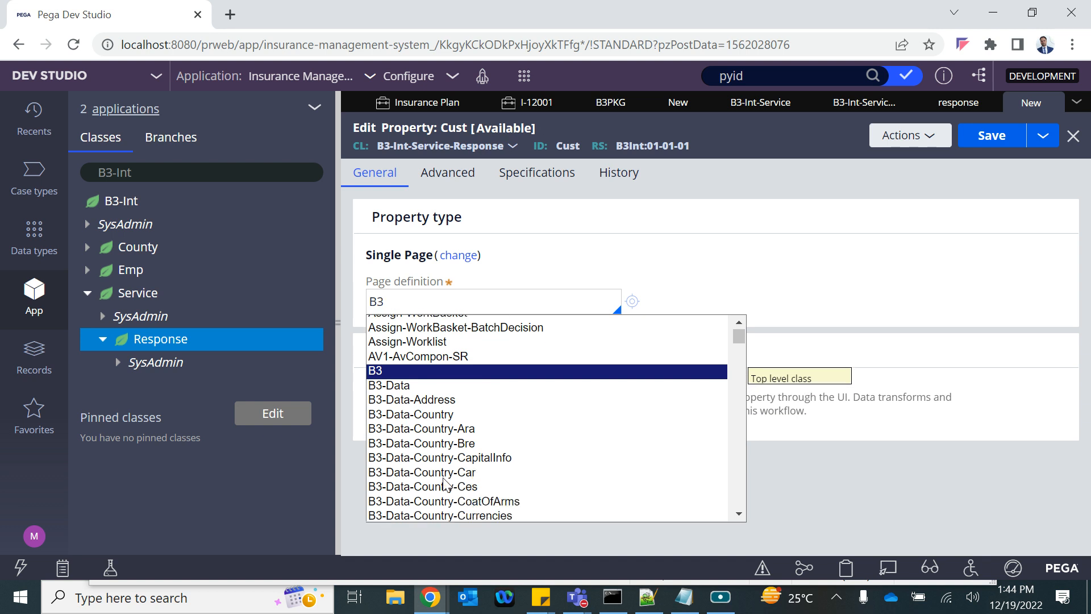
scroll(446, 486, "down", 10)
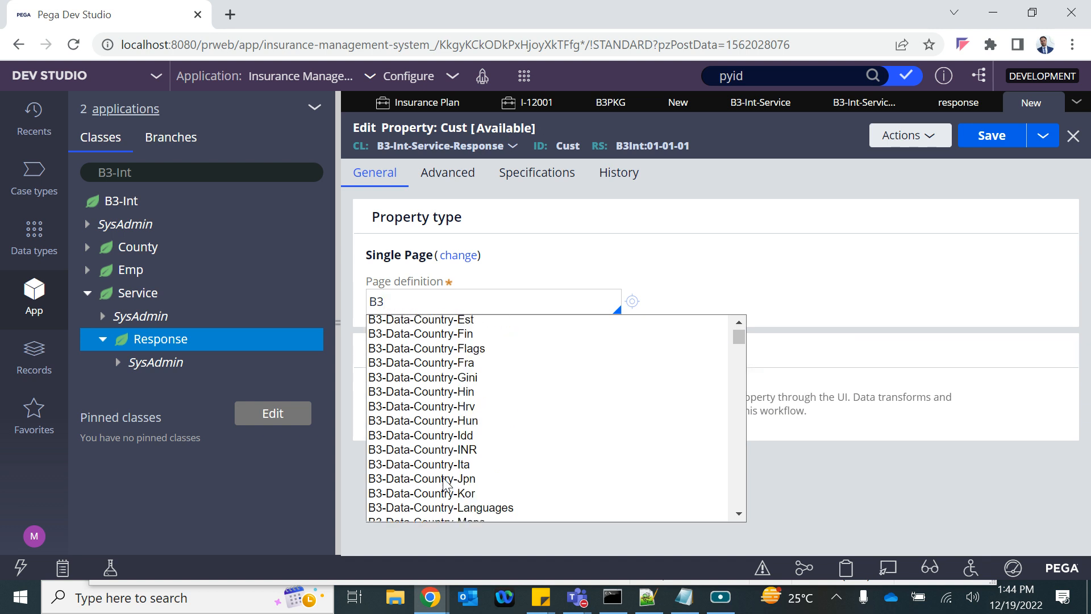
left_click(423, 395)
key("ctrl+s")
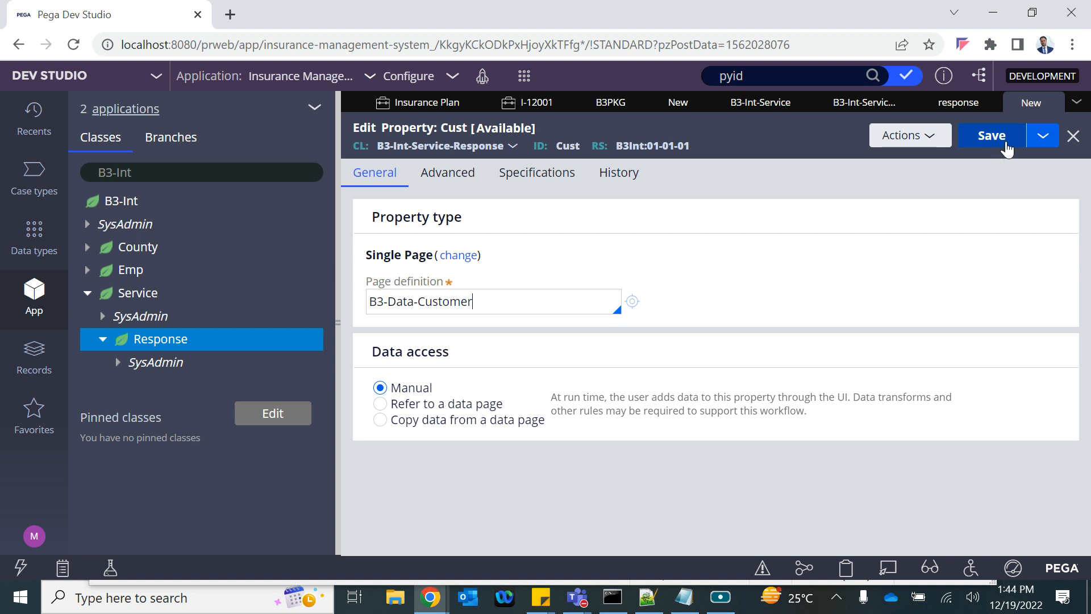
Step: Refresh the B3-Int class tree and examine the properties under Service-Response, including the fields inside Cust
left_click(158, 170)
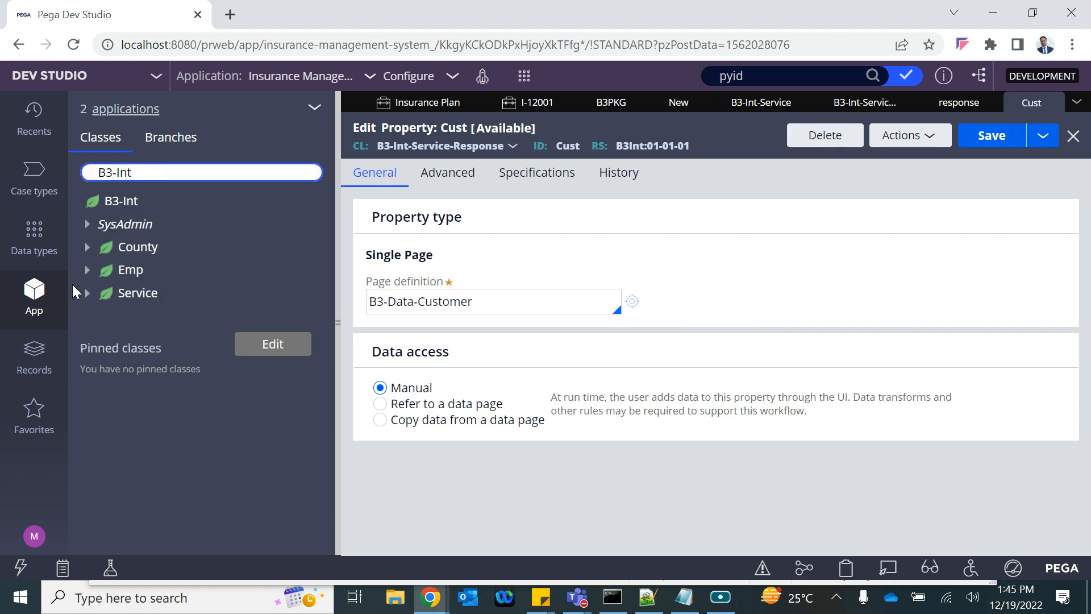
left_click(87, 293)
left_click(103, 362)
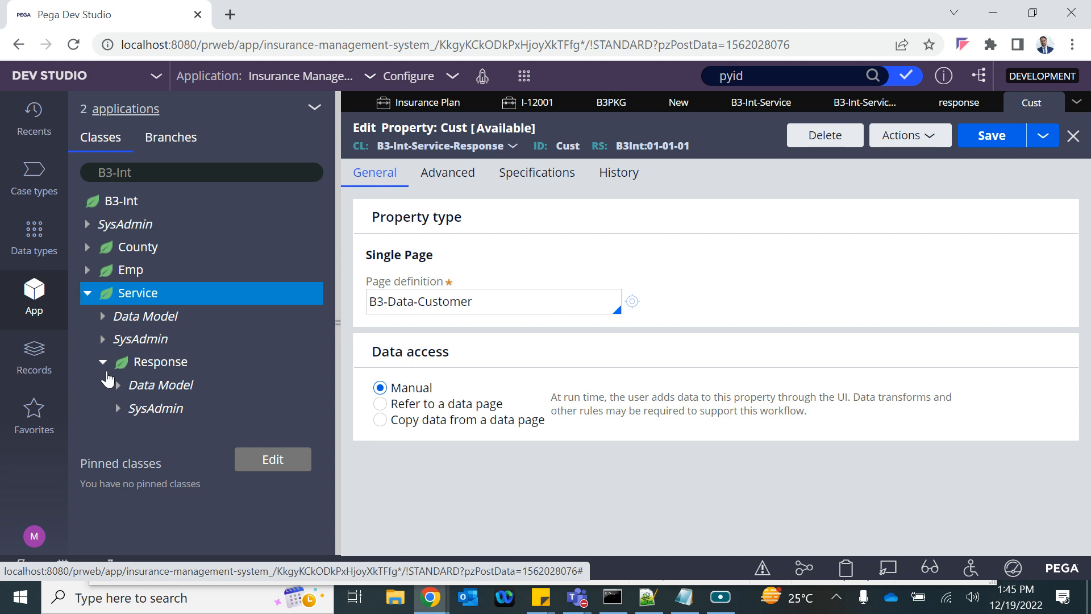
left_click(118, 387)
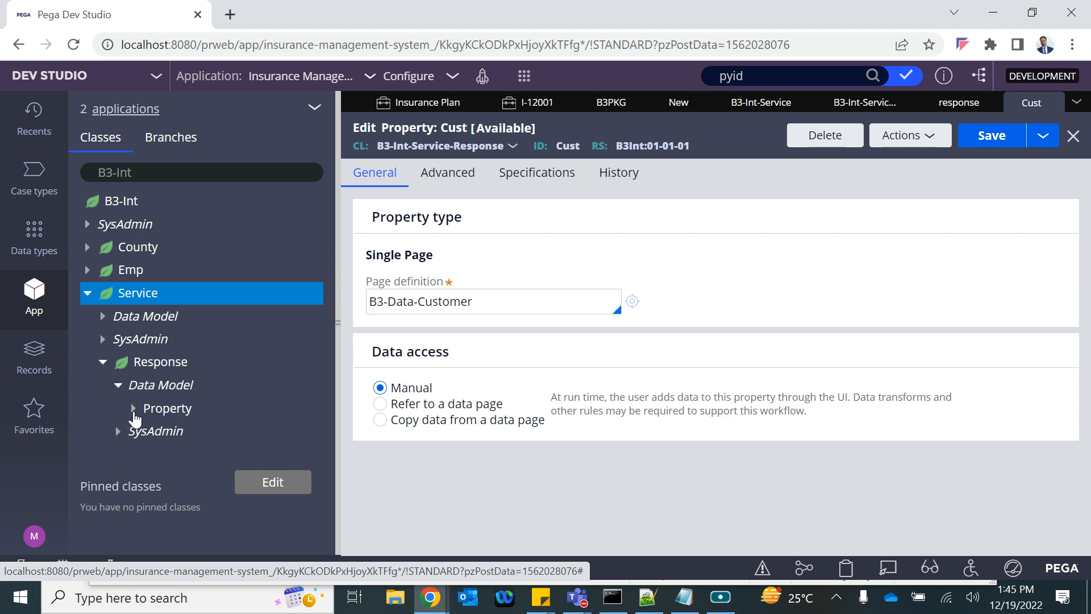
left_click(134, 409)
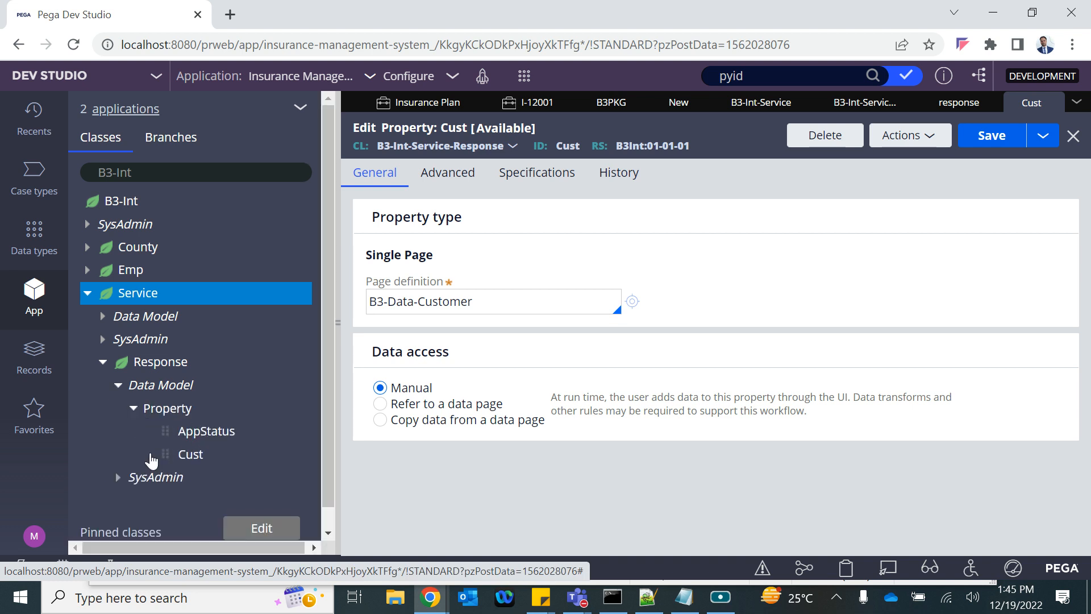
left_click(150, 455)
scroll(209, 509, "down", 3)
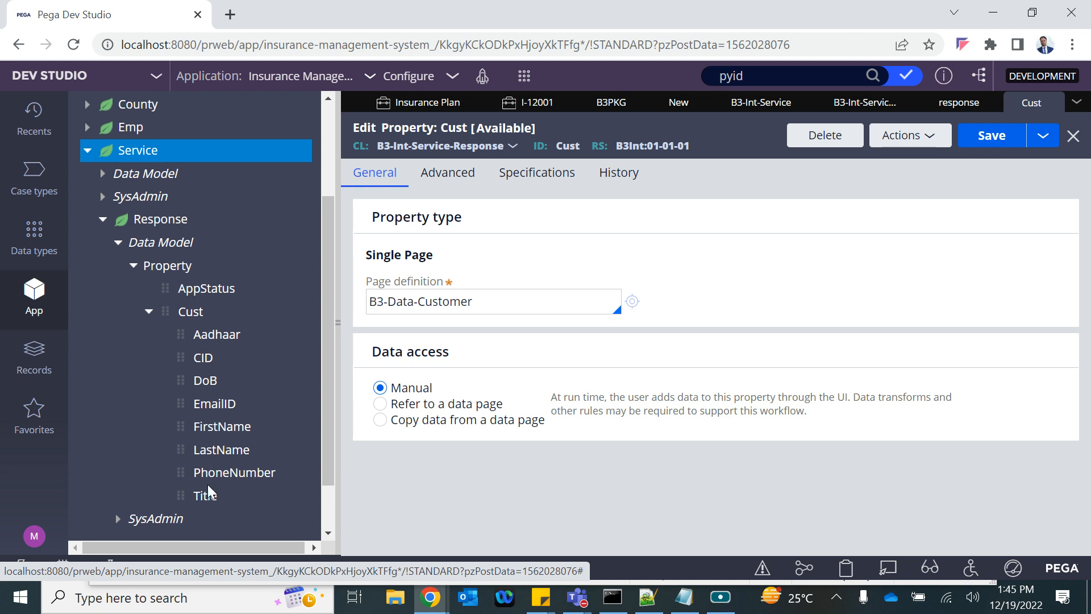
left_click(149, 312)
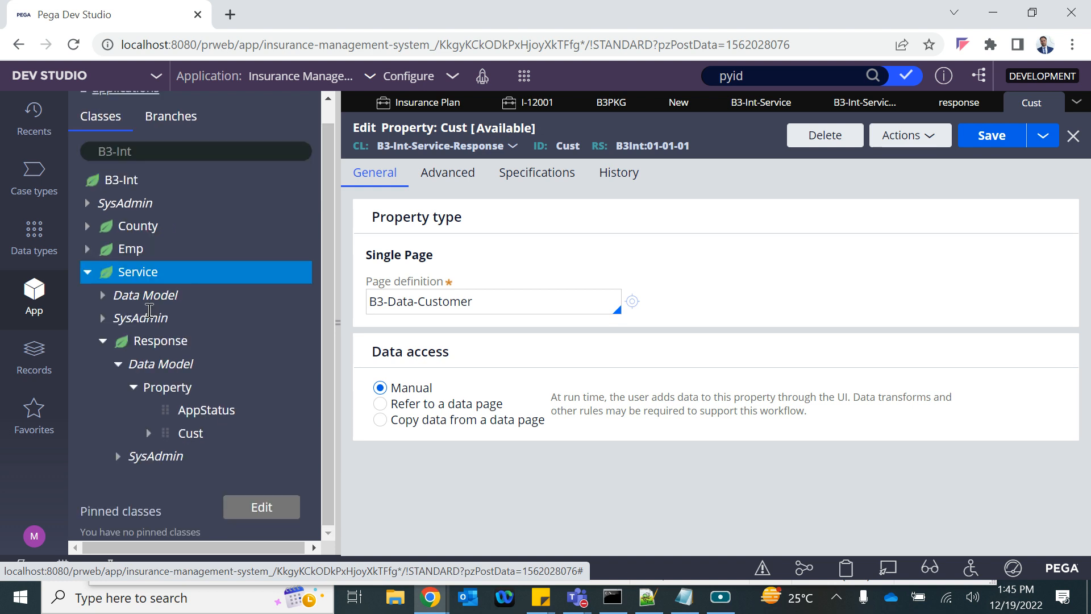
left_click(132, 387)
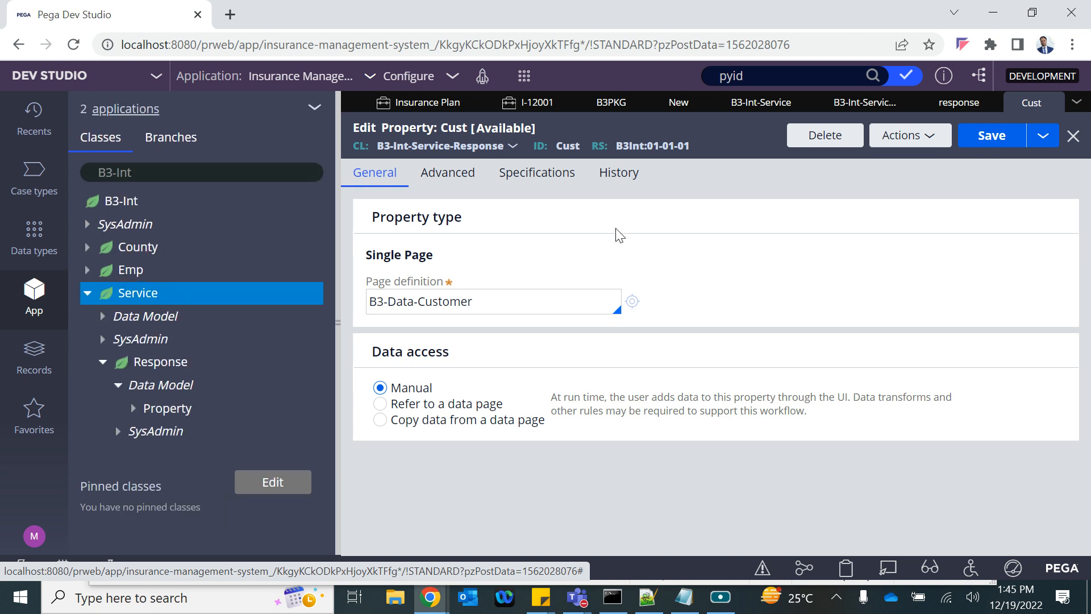
Step: Return to the unfinished REST service record and name the service "Get App Status"
left_click(693, 110)
left_click(453, 229)
type("Get ")
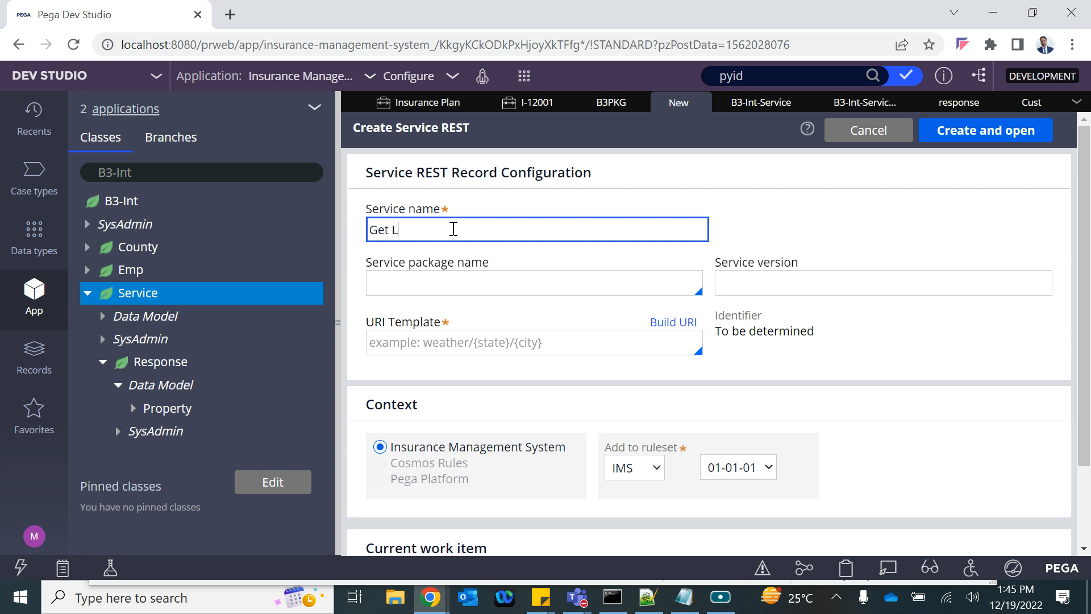
type("App Status")
Step: Assign the service to package B3PKG and set its service version to v01
left_click(450, 289)
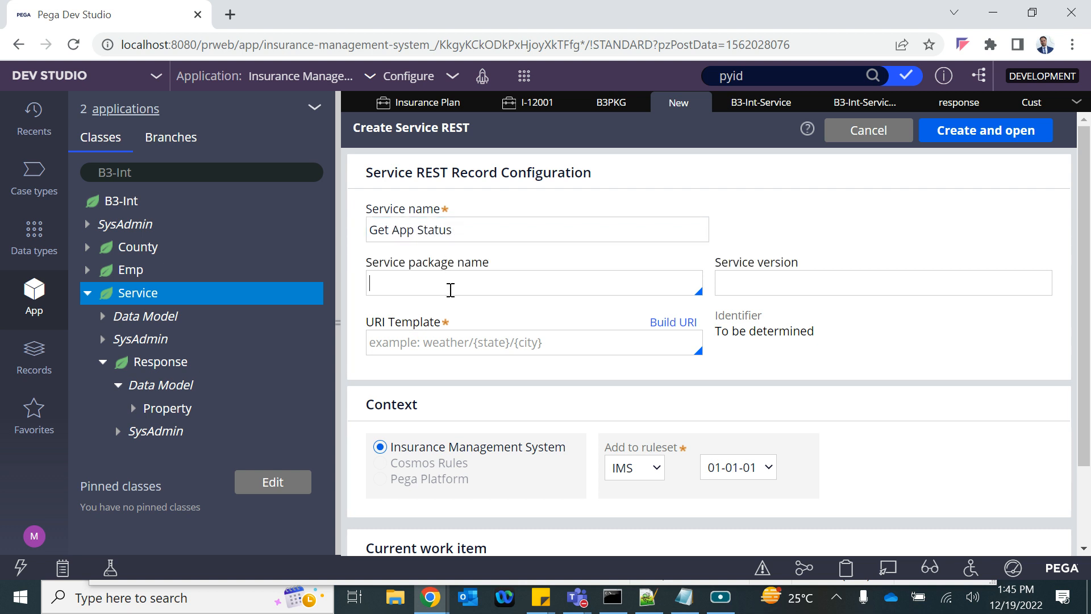
key("Down")
key("Down")
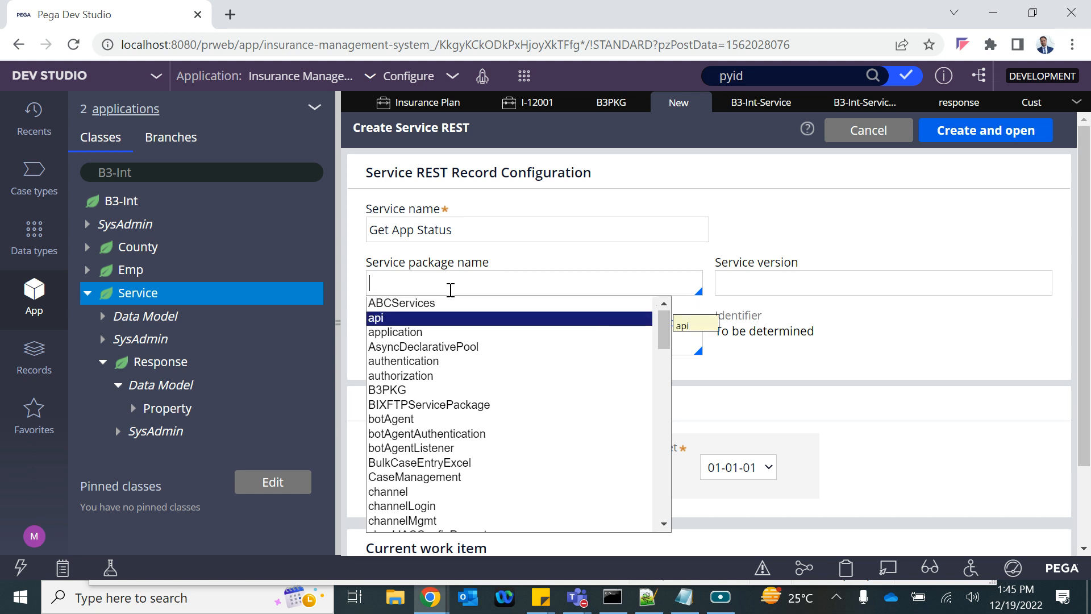
key("Down")
key("Down")
key("Down")
key("Down")
key("Down")
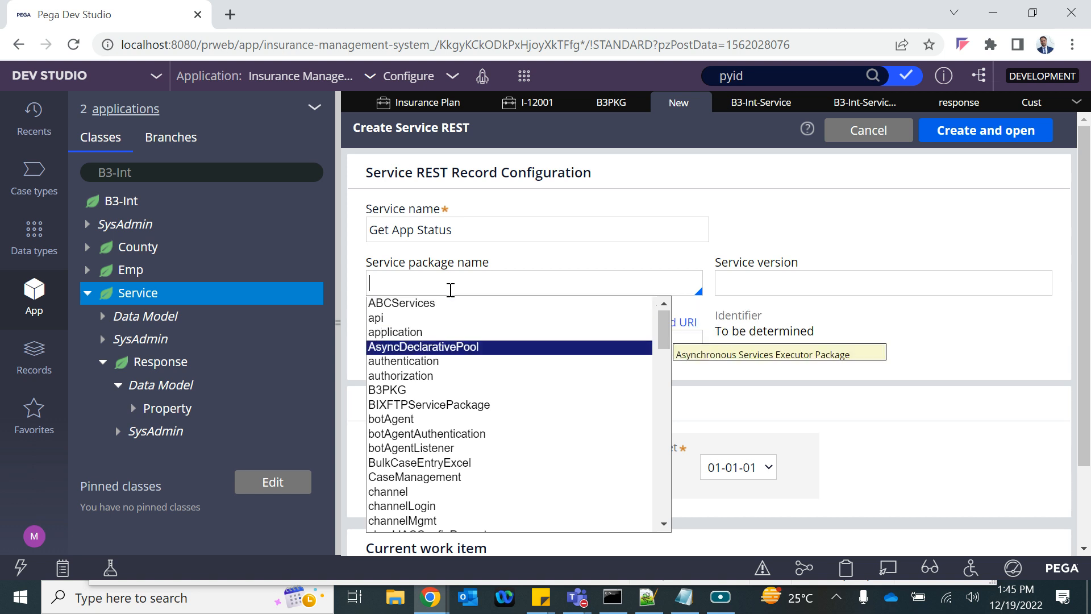
key("Return")
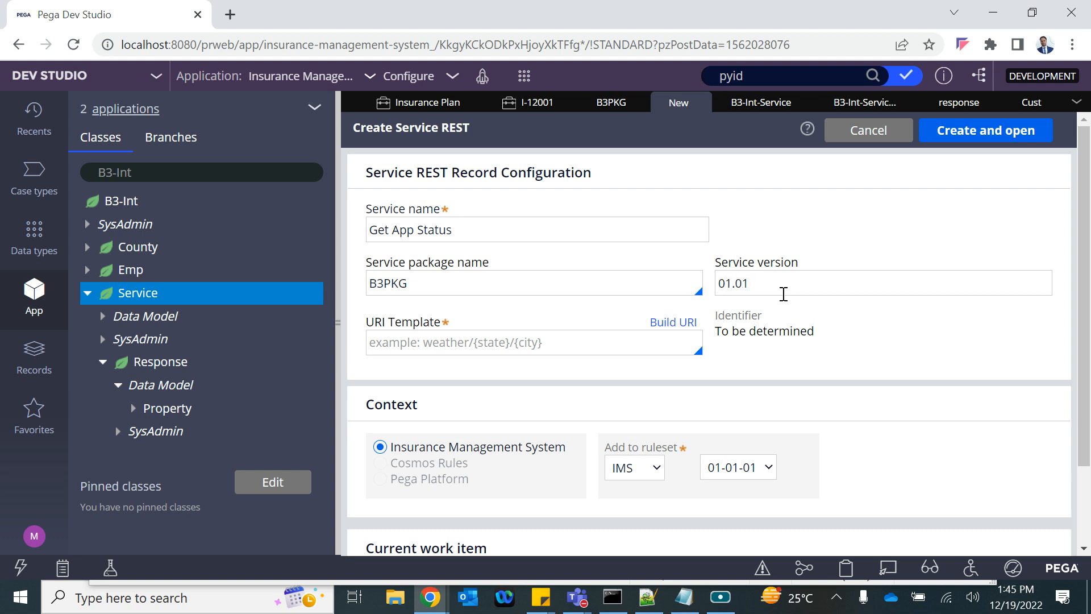
left_click(783, 294)
type("v01")
left_click(570, 346)
left_click(534, 341)
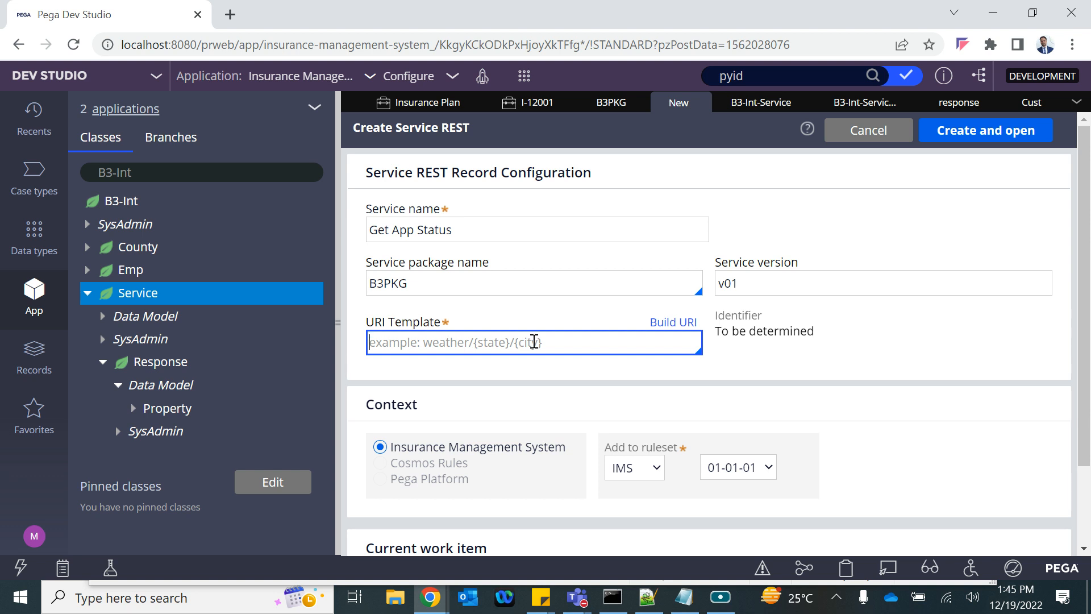
type("appstatu")
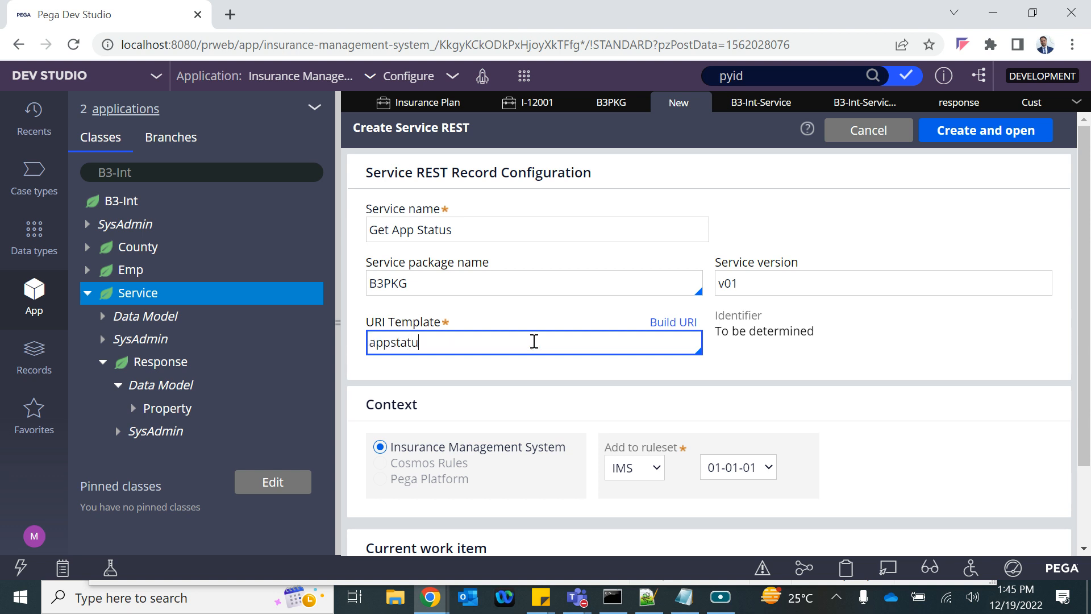
key("ctrl+a")
key("BackSpace")
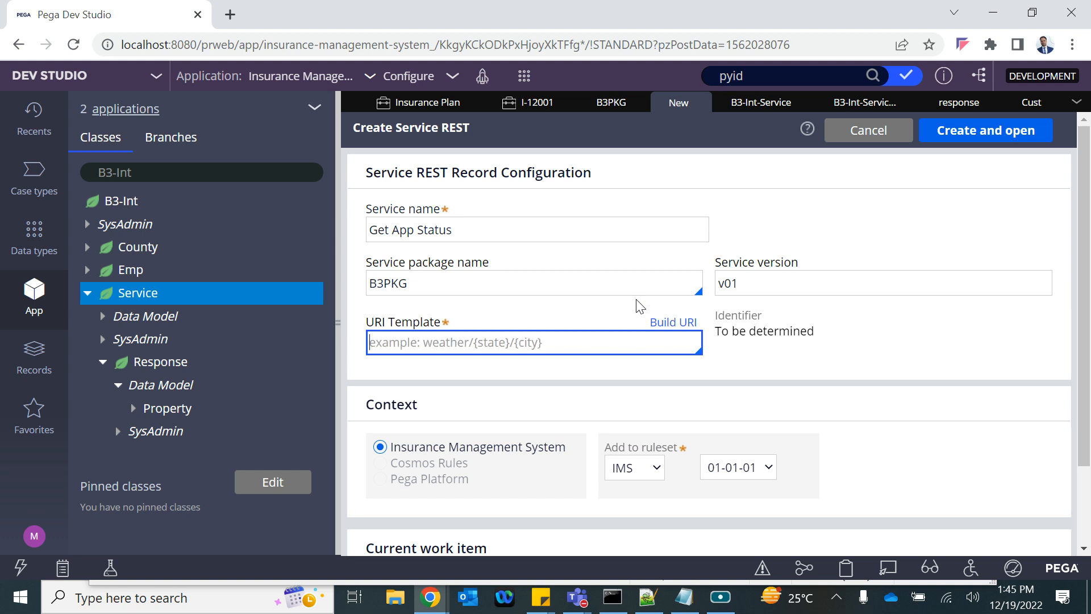
Step: Open the URI template builder and add appstatus as a Literal component
left_click(686, 328)
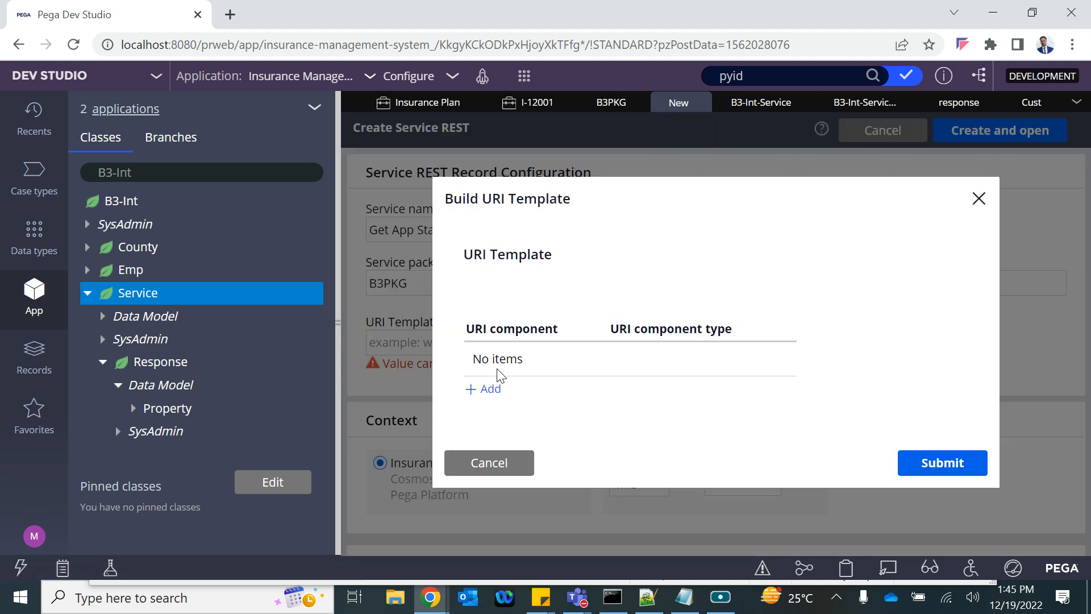
left_click(488, 388)
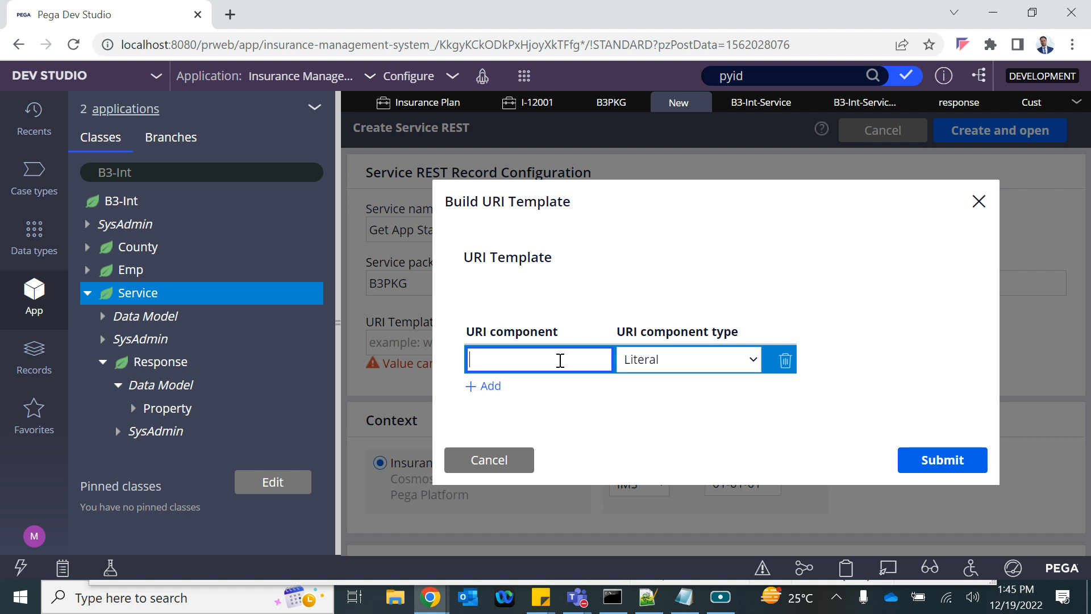
type("appstatus")
left_click(564, 429)
Step: Add caseid as a Variable component and submit the URI template
left_click(475, 394)
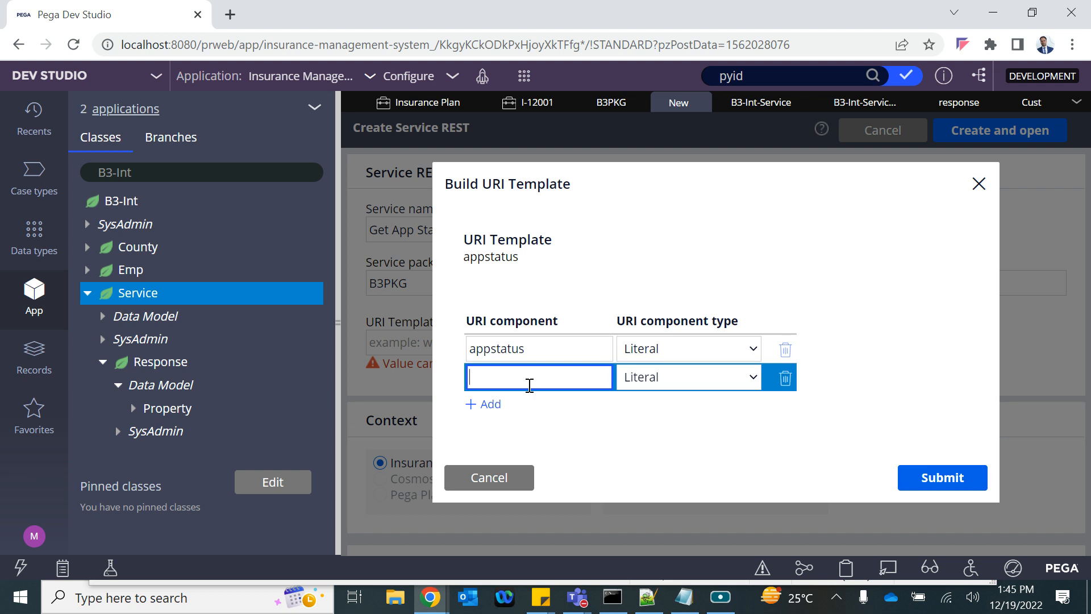
type("caseid")
key("Tab")
left_click(650, 376)
left_click(645, 413)
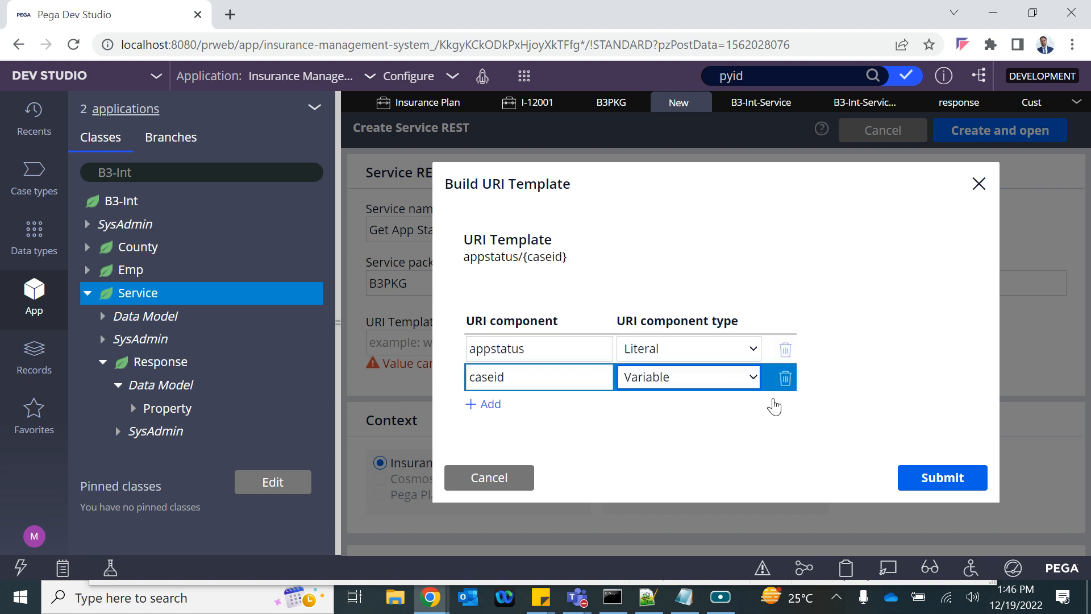
left_click(920, 480)
Step: Create and open the Get App Status service record, keeping ruleset IMS 01-01-01
scroll(529, 386, "down", 2)
scroll(527, 383, "up", 2)
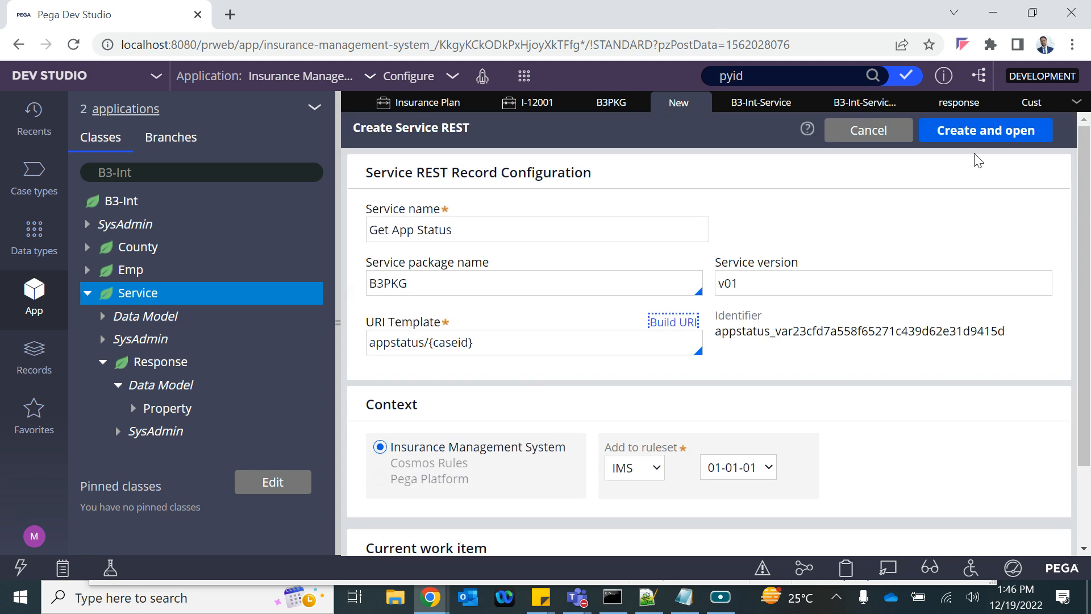
left_click(989, 139)
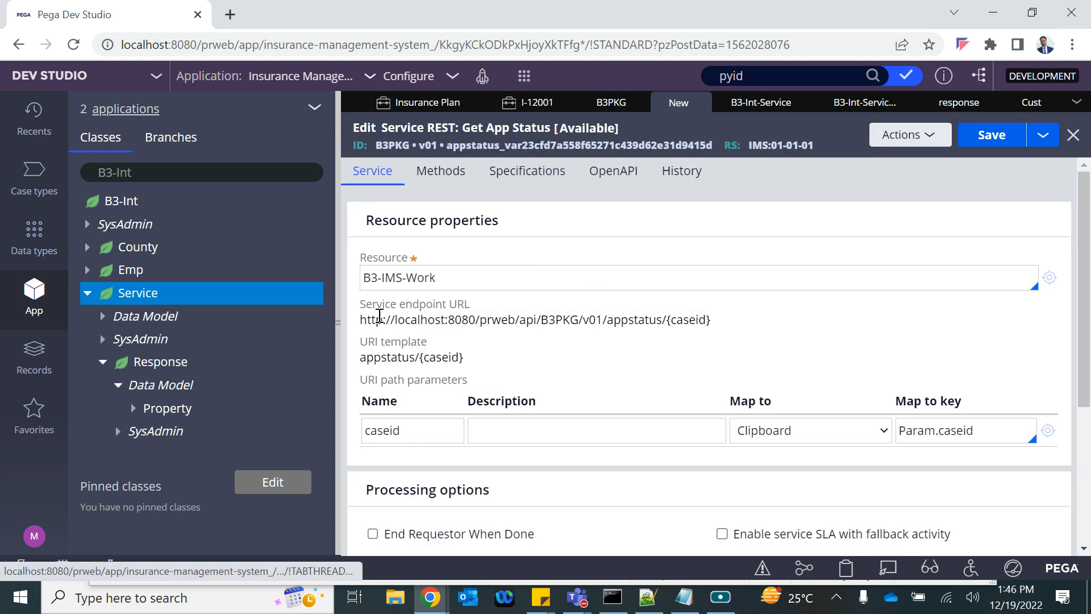
Step: Review the service endpoint URL, URI path parameters and processing options of the Get App Status service
left_click_drag(361, 319, 591, 334)
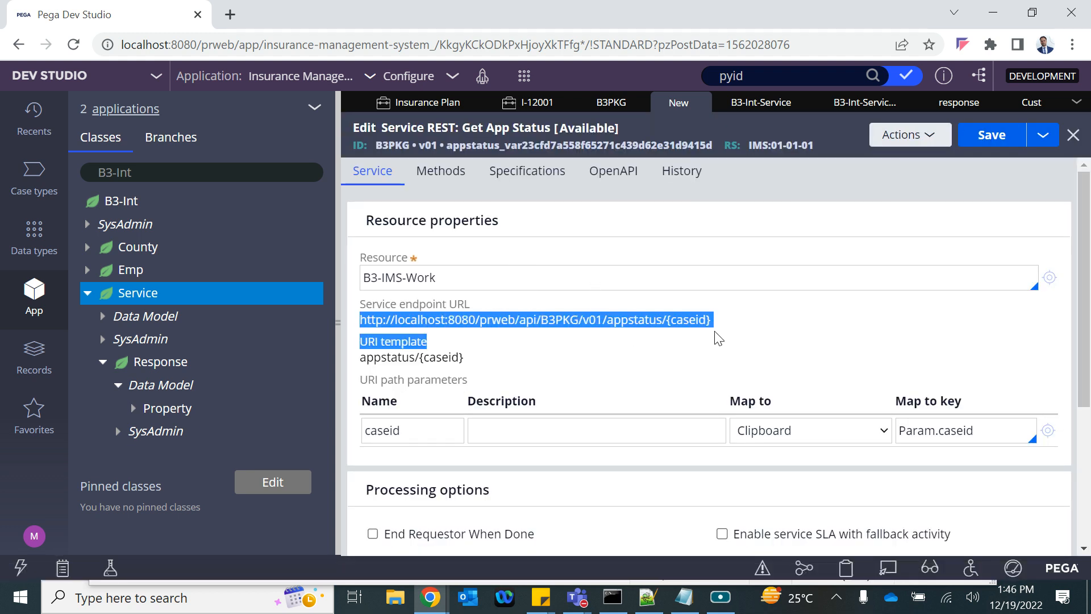
left_click_drag(715, 338, 718, 323)
scroll(559, 322, "down", 1)
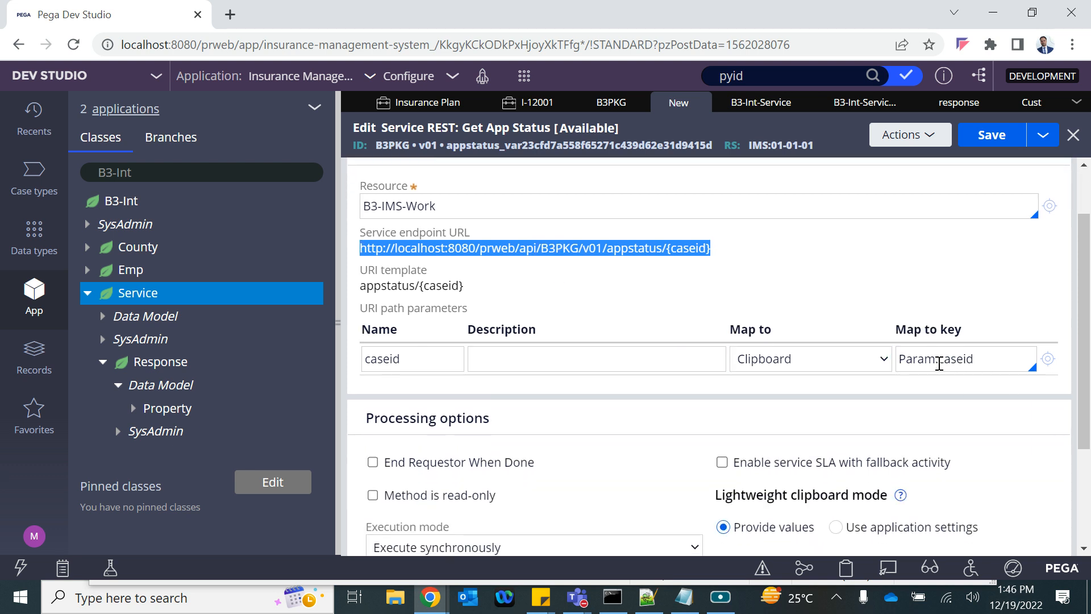
scroll(793, 324, "up", 1)
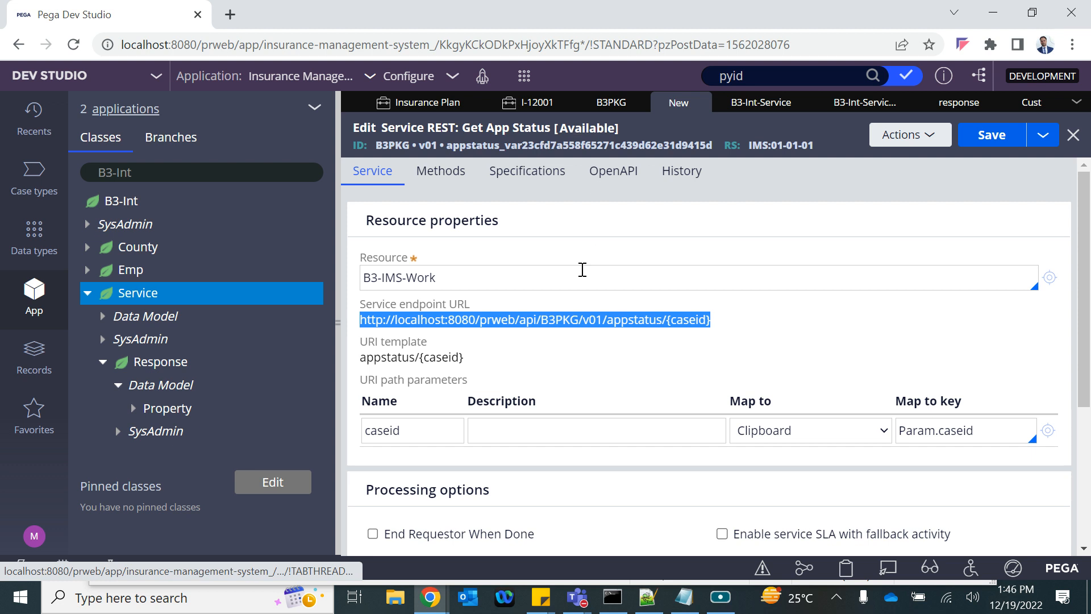
scroll(664, 433, "down", 3)
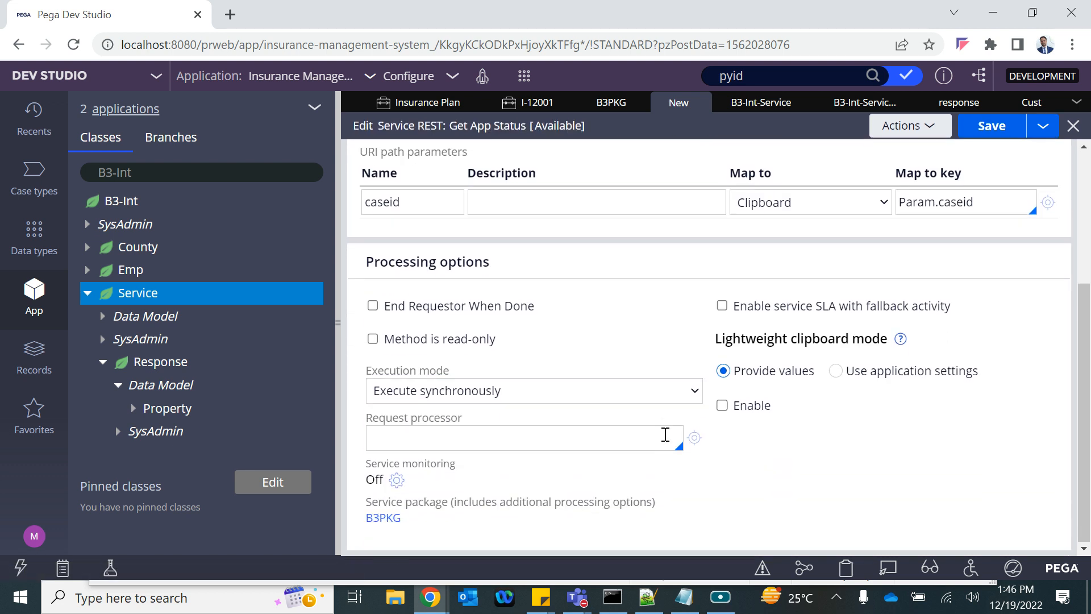
scroll(665, 433, "up", 3)
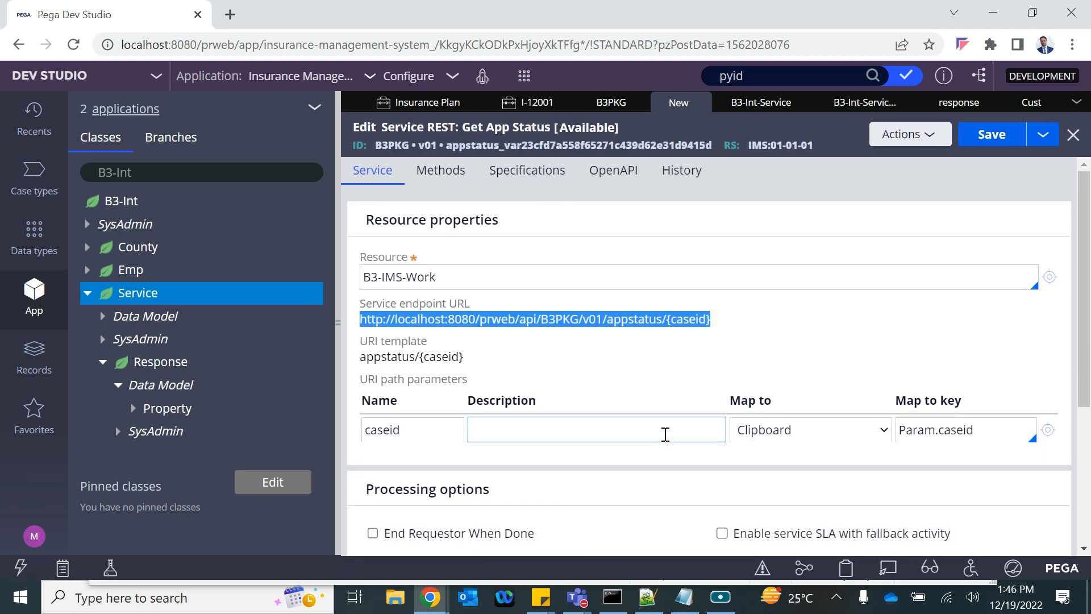
Step: Set the service's resource class to B3-Int-Service
left_click(400, 275)
left_click_drag(442, 282, 346, 280)
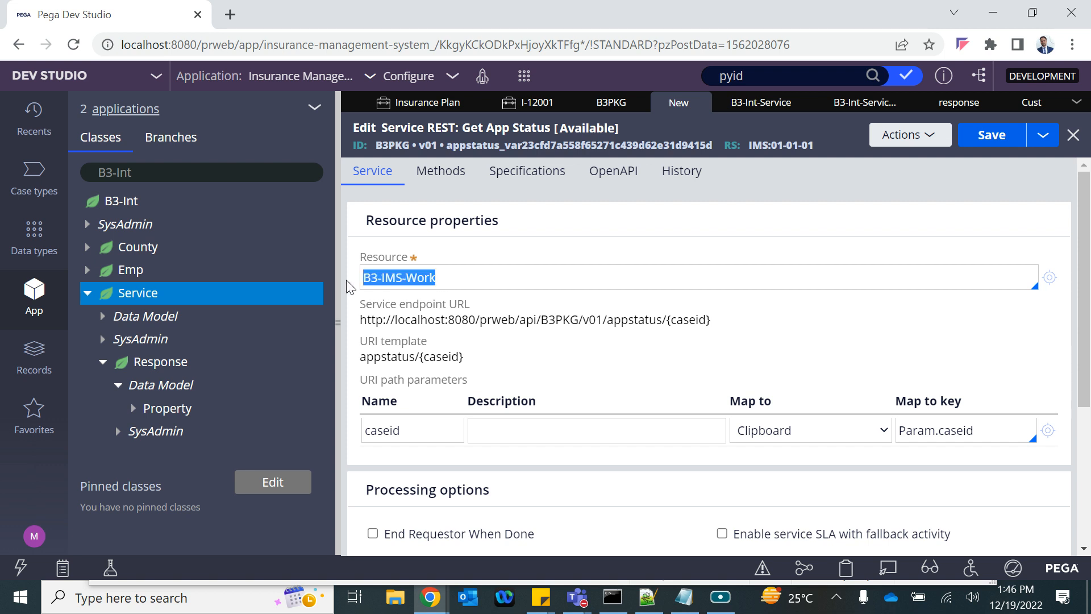
key("BackSpace")
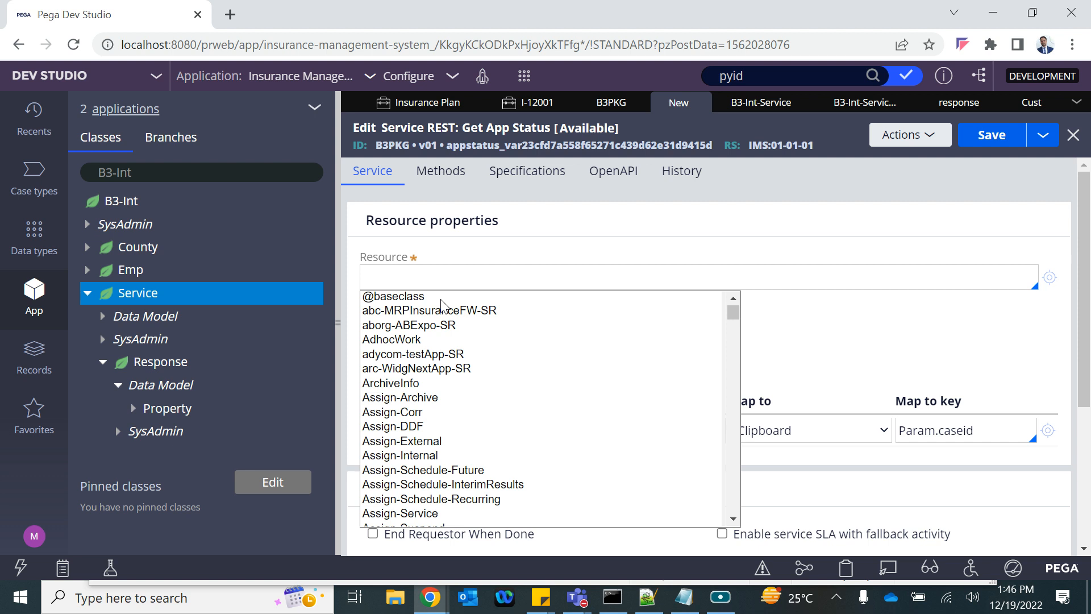
type("B3-")
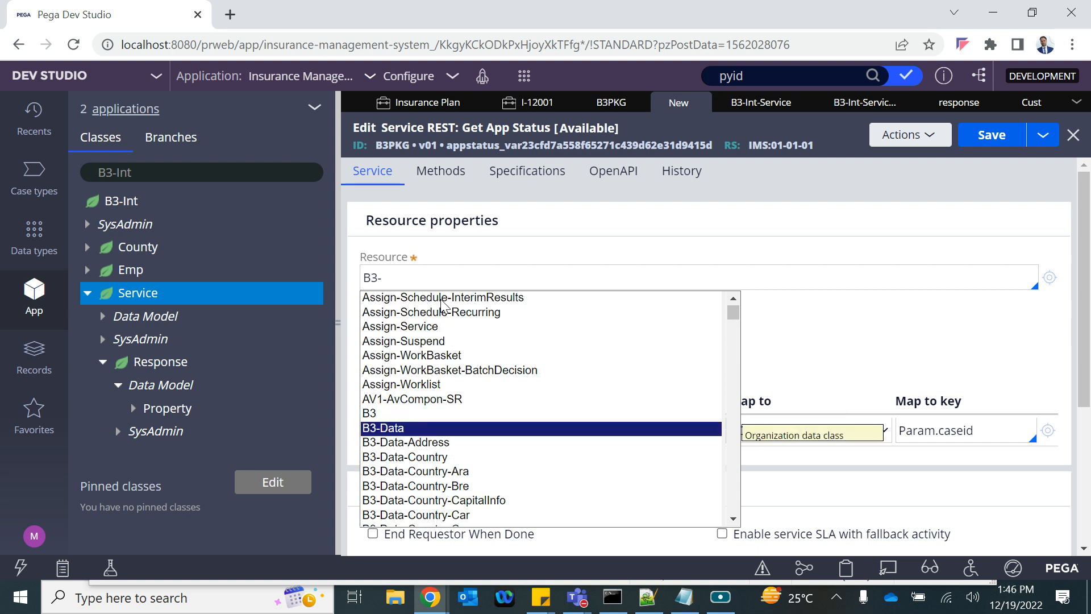
type("Int-S")
key("Return")
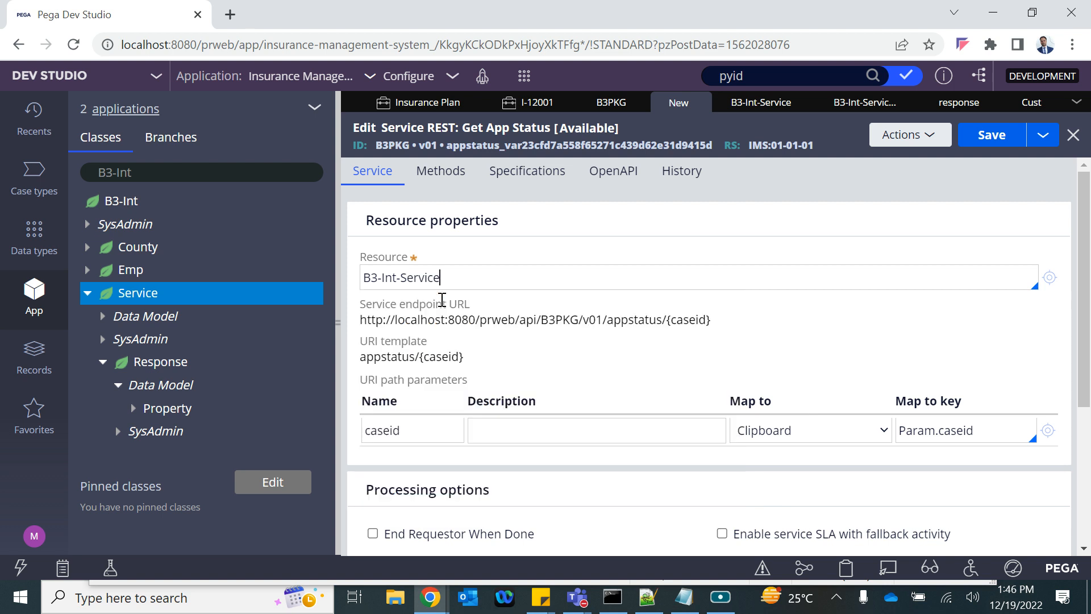
left_click_drag(900, 431, 995, 442)
key("BackSpace")
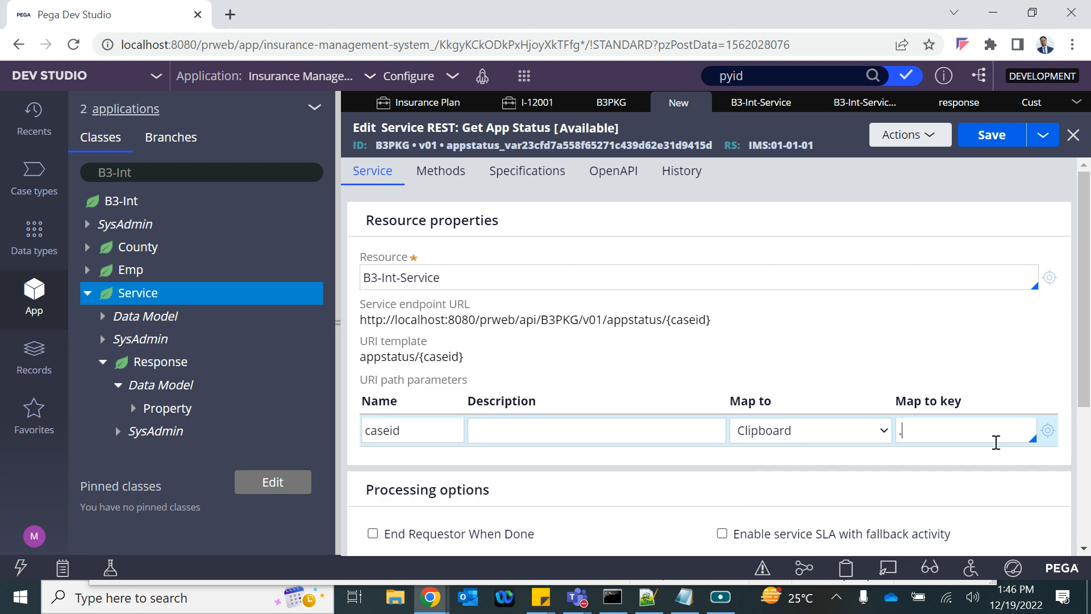
type(".")
key("ctrl+z")
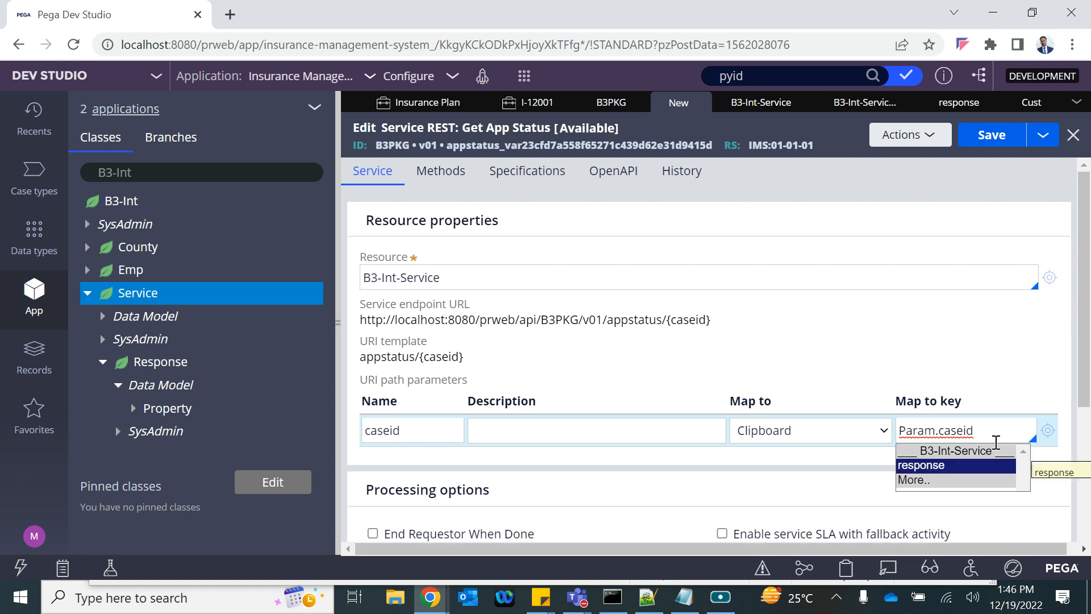
Step: Map the caseid URI path parameter to the clipboard key .pyID
key("ctrl+a")
type("p")
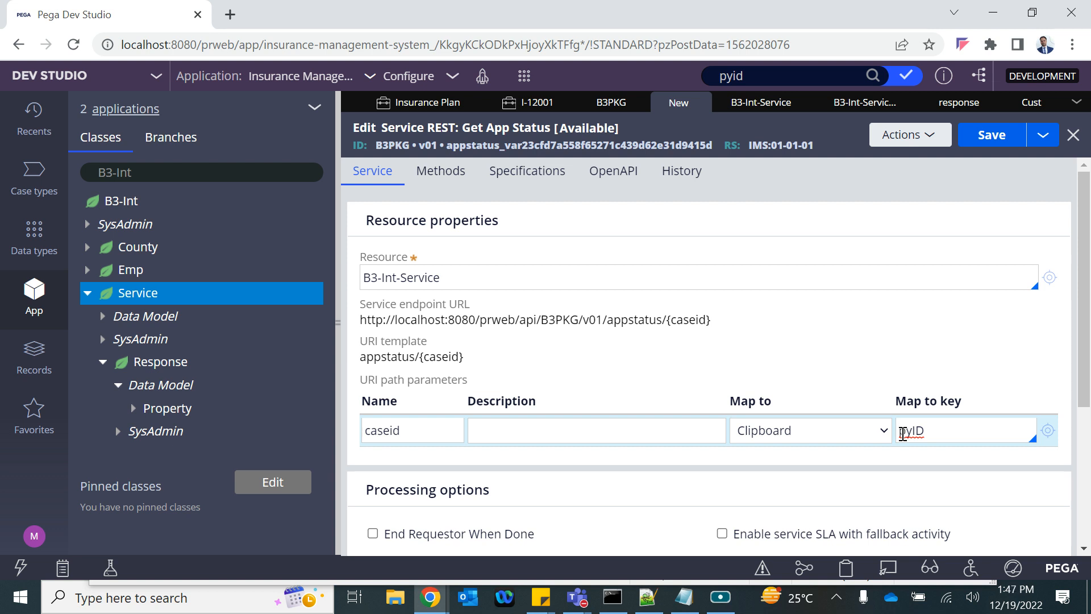
type(".")
left_click(860, 375)
left_click_drag(933, 440, 901, 428)
scroll(750, 360, "down", 3)
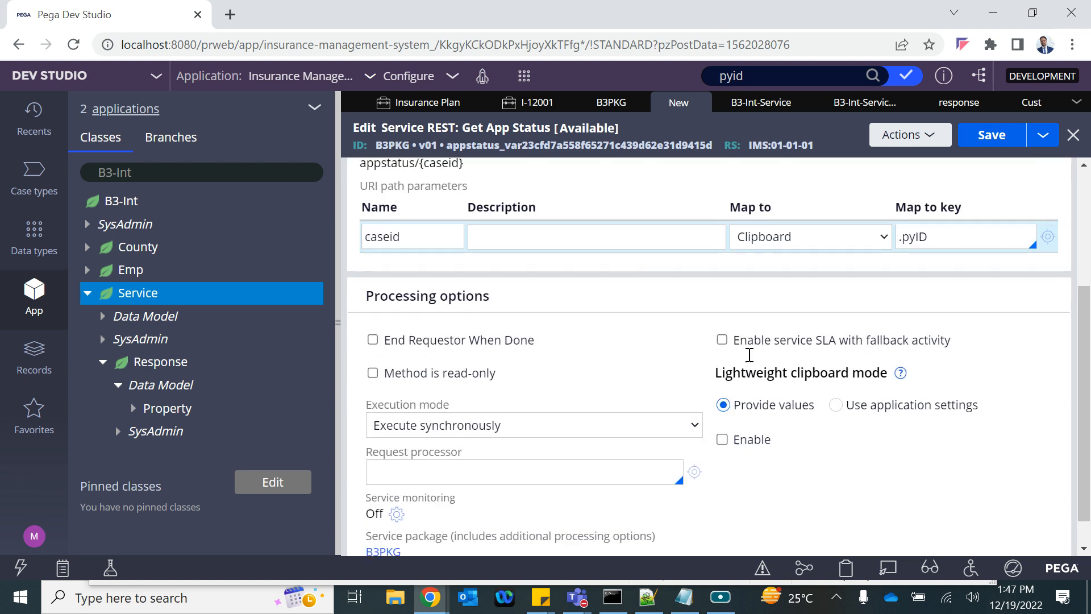
scroll(751, 358, "up", 4)
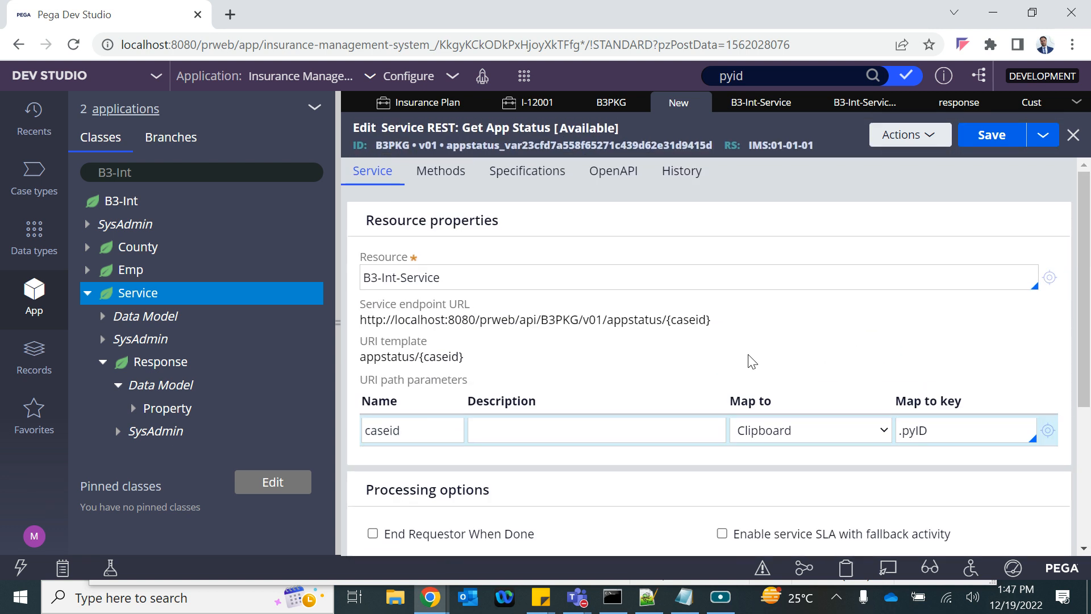
Step: Examine the GET method's implementation options and the service's resource properties, URI path parameters and processing options
left_click(441, 172)
left_click(377, 229)
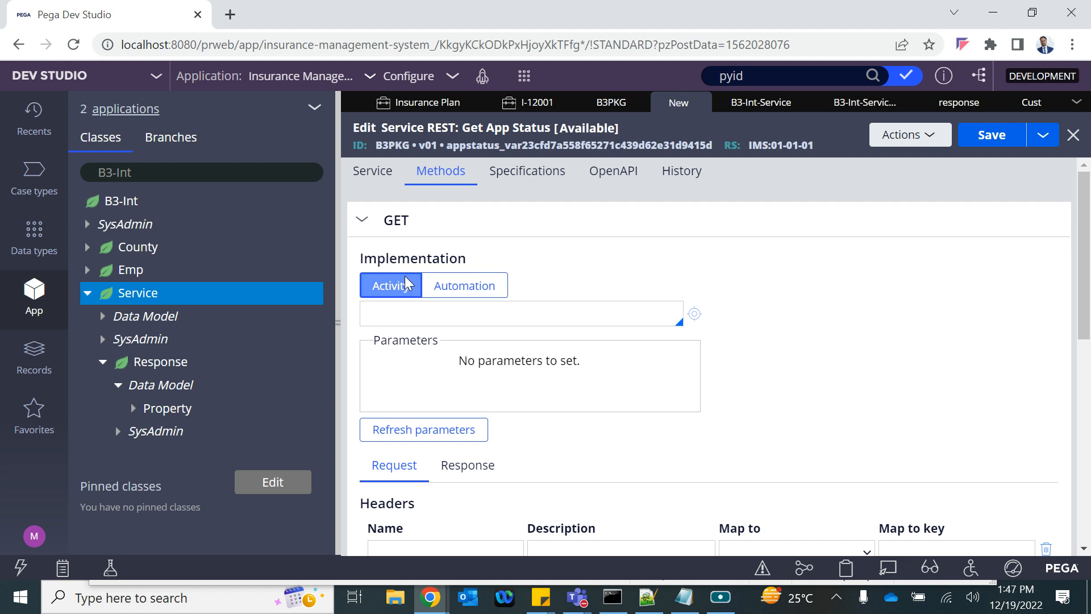
left_click(463, 320)
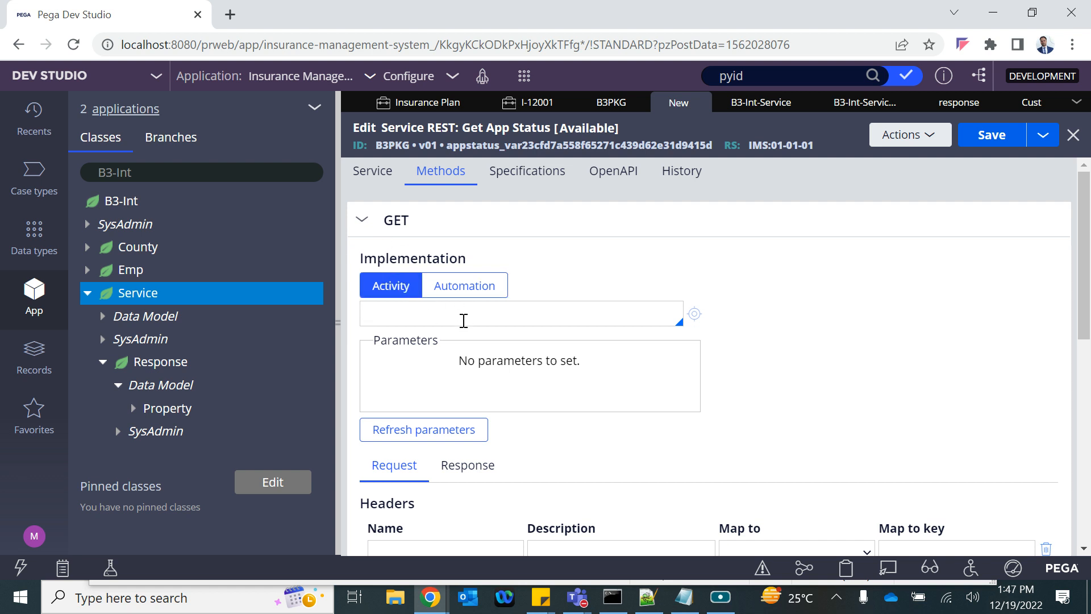
left_click(372, 173)
scroll(484, 324, "down", 1)
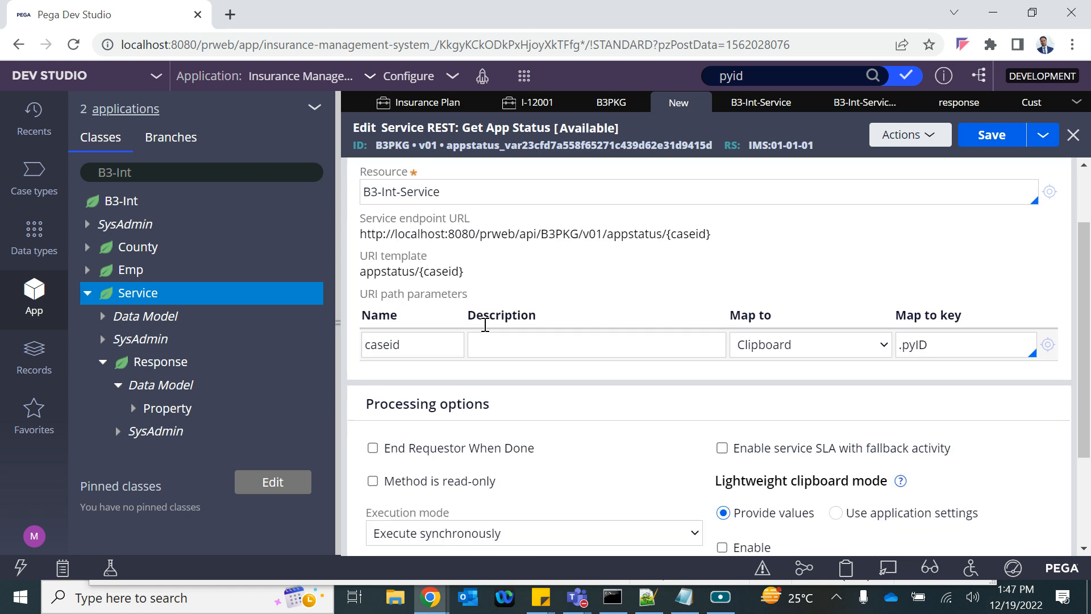
scroll(485, 326, "down", 2)
scroll(482, 323, "up", 4)
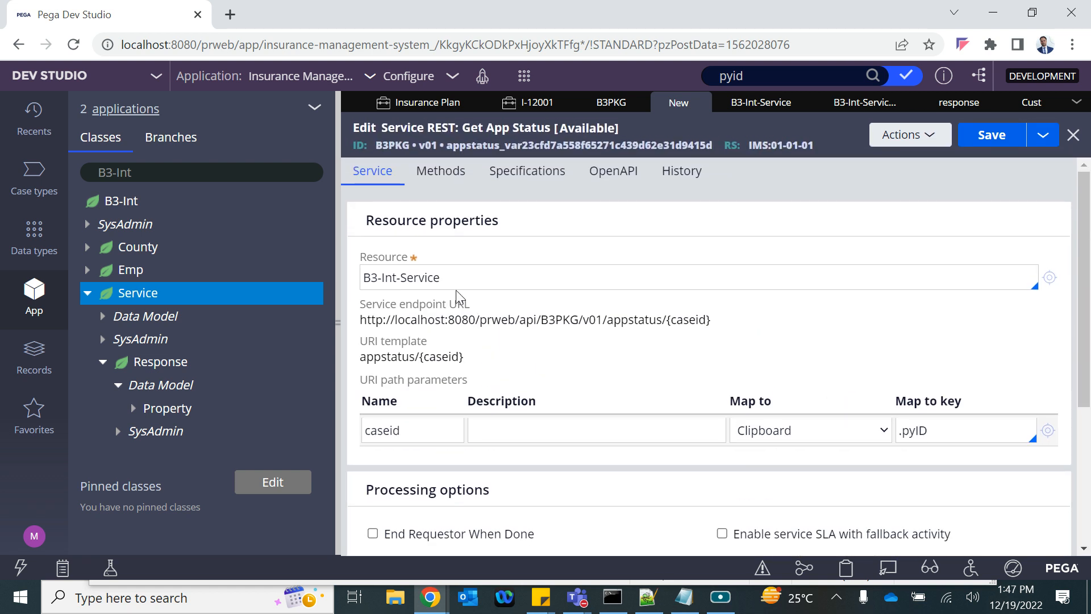
left_click(606, 111)
scroll(594, 307, "down", 1)
scroll(595, 307, "up", 1)
Step: Close the Cust and response property records and both B3-Int-Service class records, and return to the Get App Status service
left_click(1033, 103)
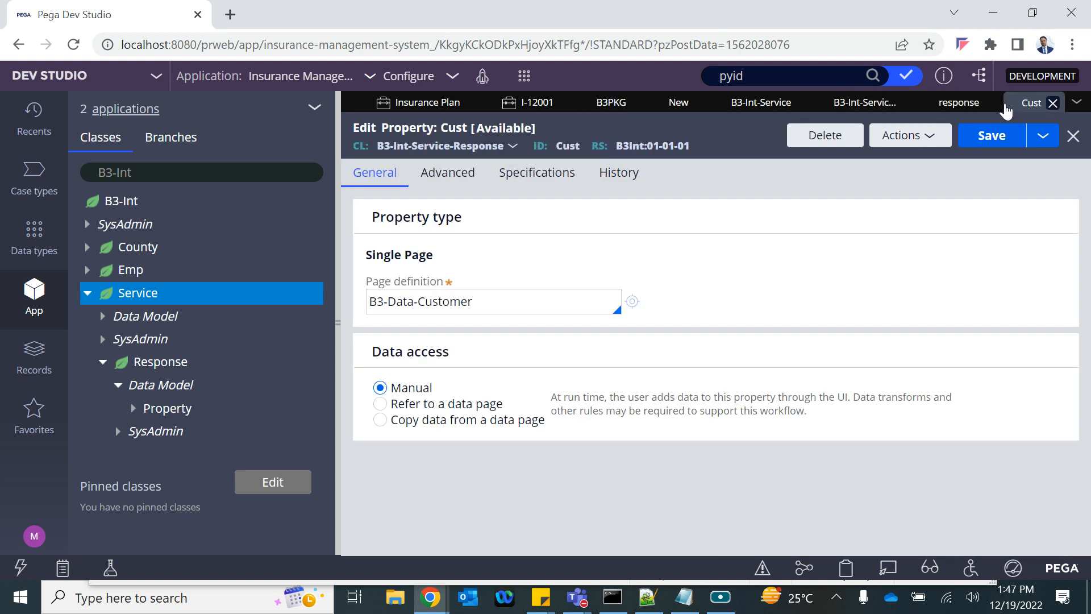
left_click(1055, 103)
left_click(1033, 103)
left_click(1039, 102)
left_click(910, 105)
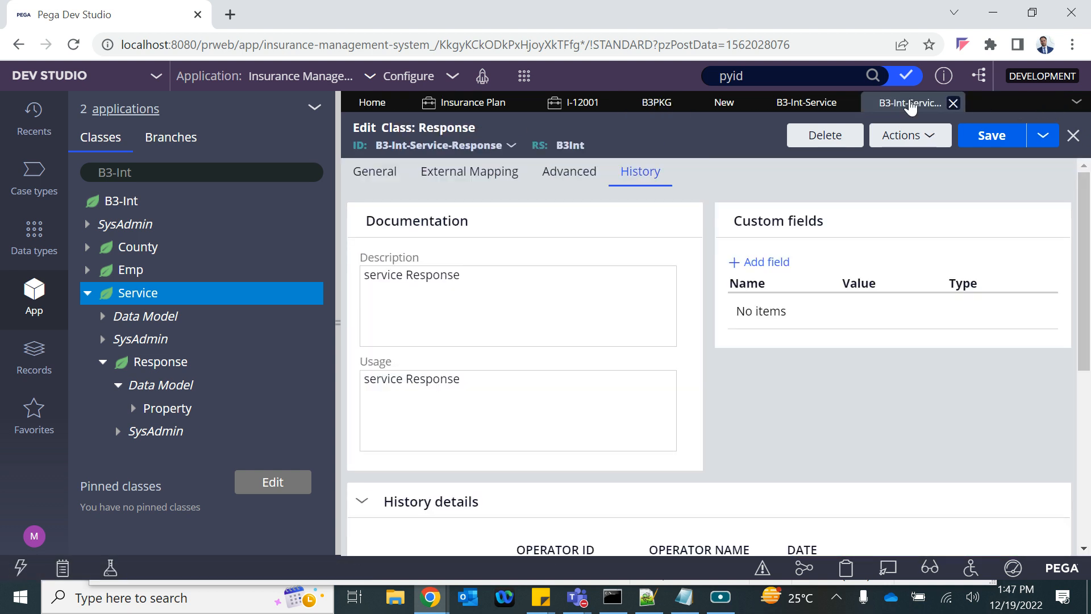
left_click(953, 103)
left_click(850, 104)
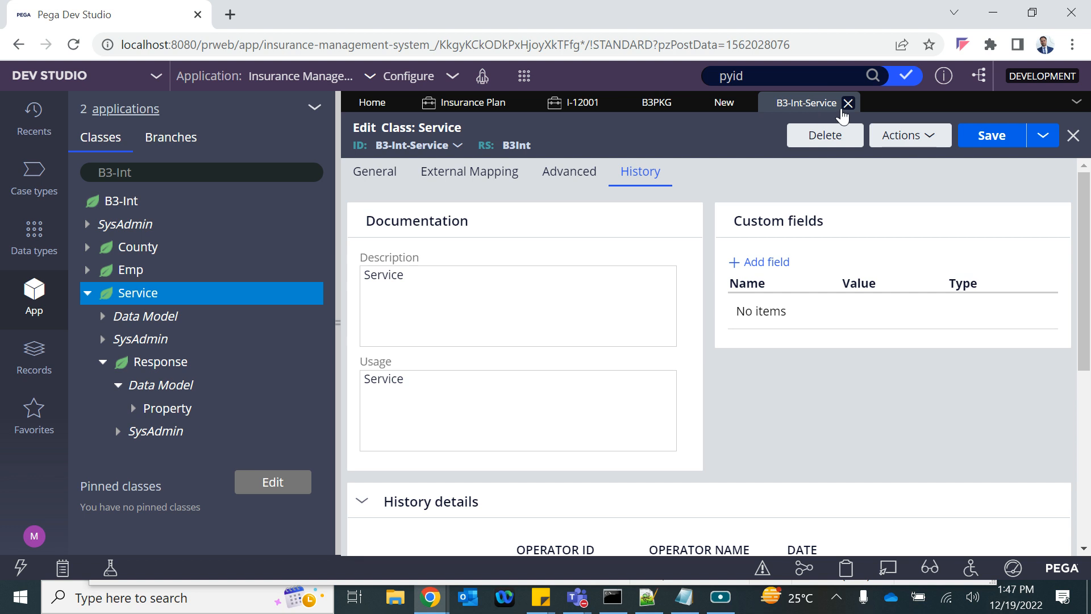
left_click(848, 104)
left_click(723, 102)
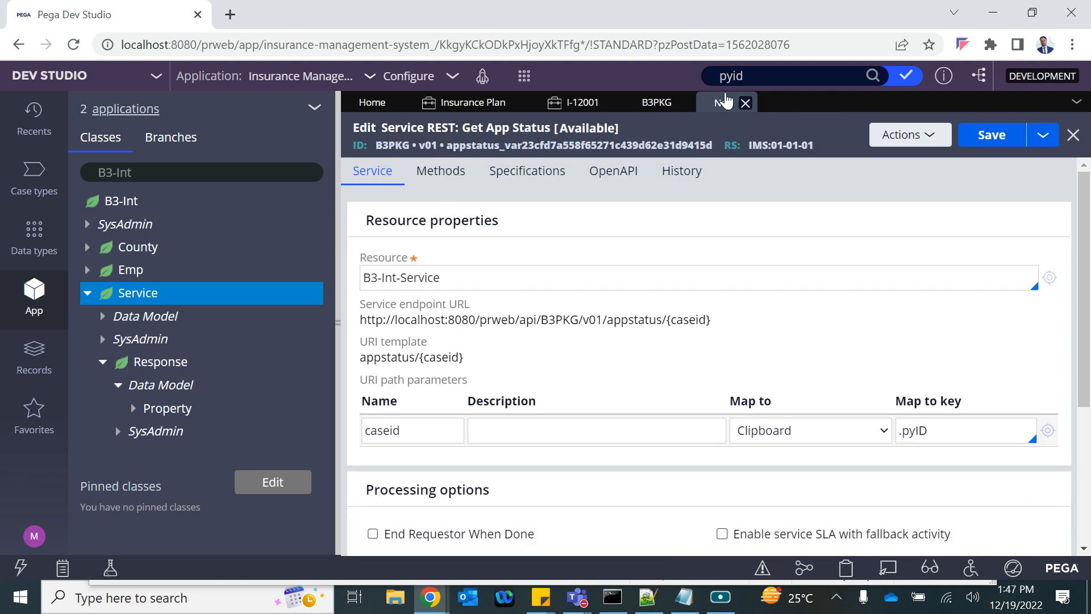
Step: Set the activity implementing the service's GET method to GetAppStatus
scroll(535, 394, "down", 4)
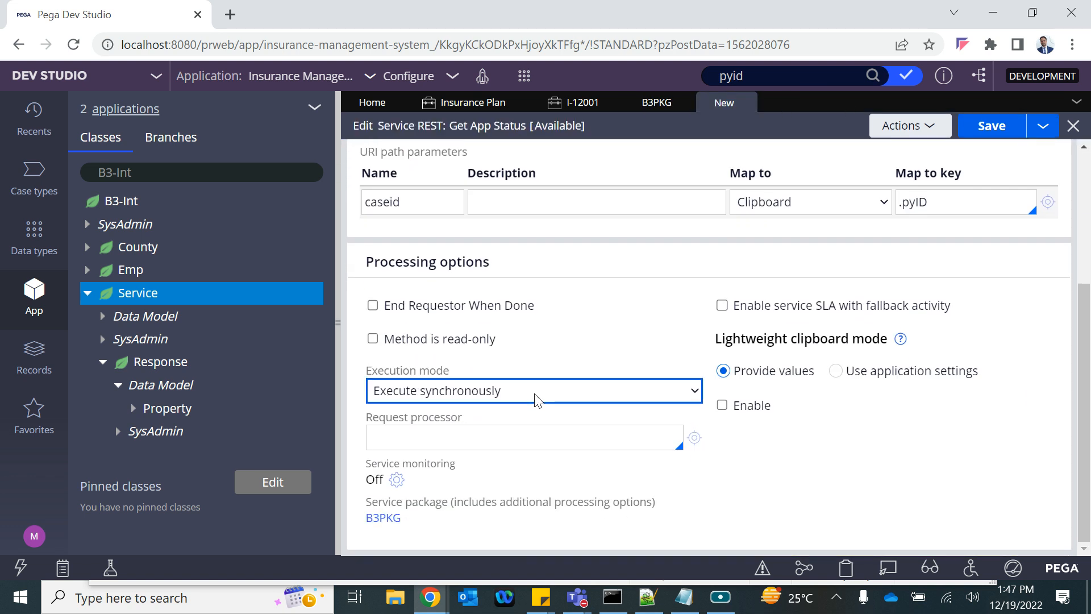
scroll(489, 301, "up", 4)
left_click(443, 170)
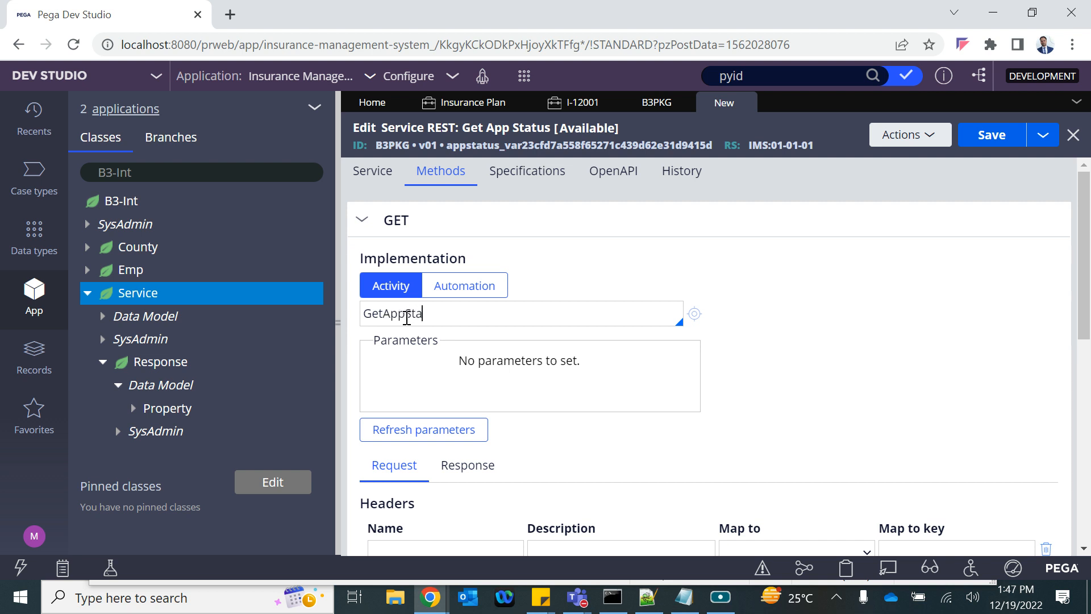
left_click(543, 271)
scroll(494, 433, "down", 3)
scroll(494, 434, "up", 3)
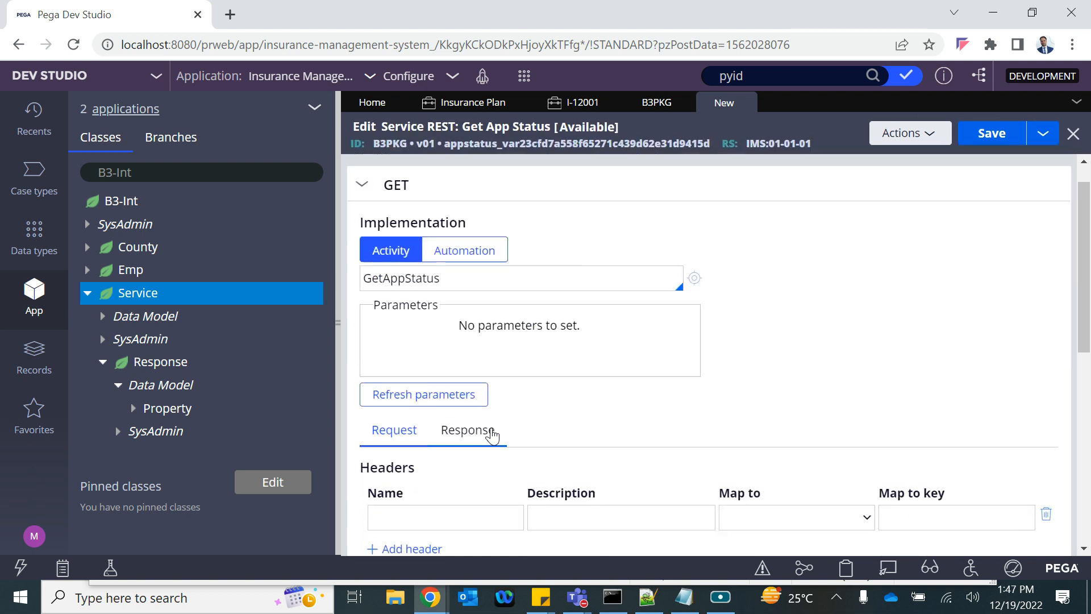
scroll(523, 386, "down", 4)
scroll(546, 386, "up", 4)
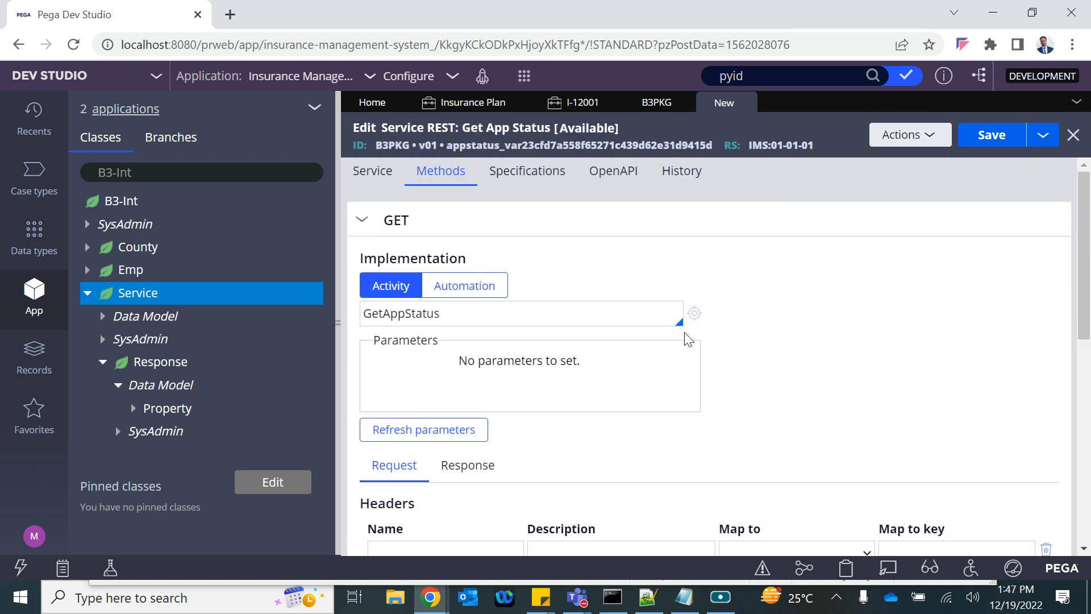
Step: Create and open the GetAppStatus activity in class B3-Int-Service with ruleset IMS 01-01-01, and collapse the class explorer
left_click(695, 313)
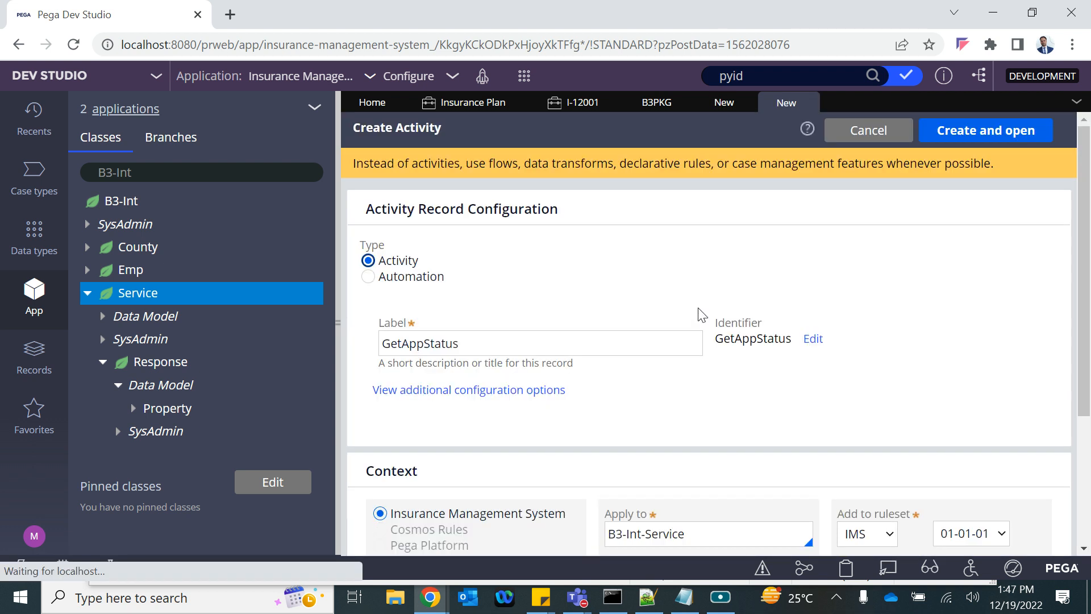
left_click(978, 143)
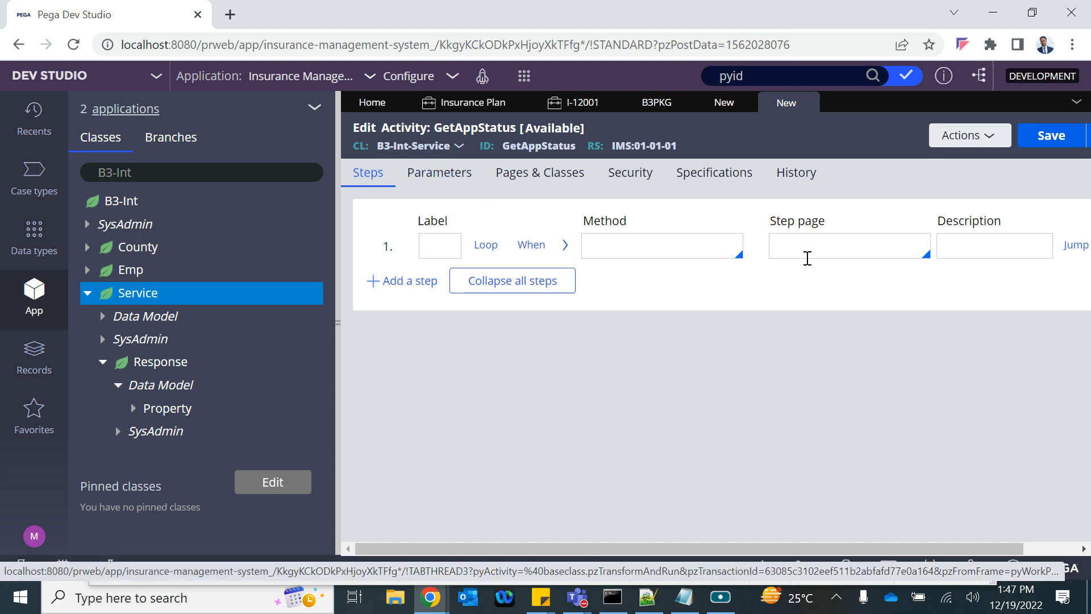
left_click(337, 327)
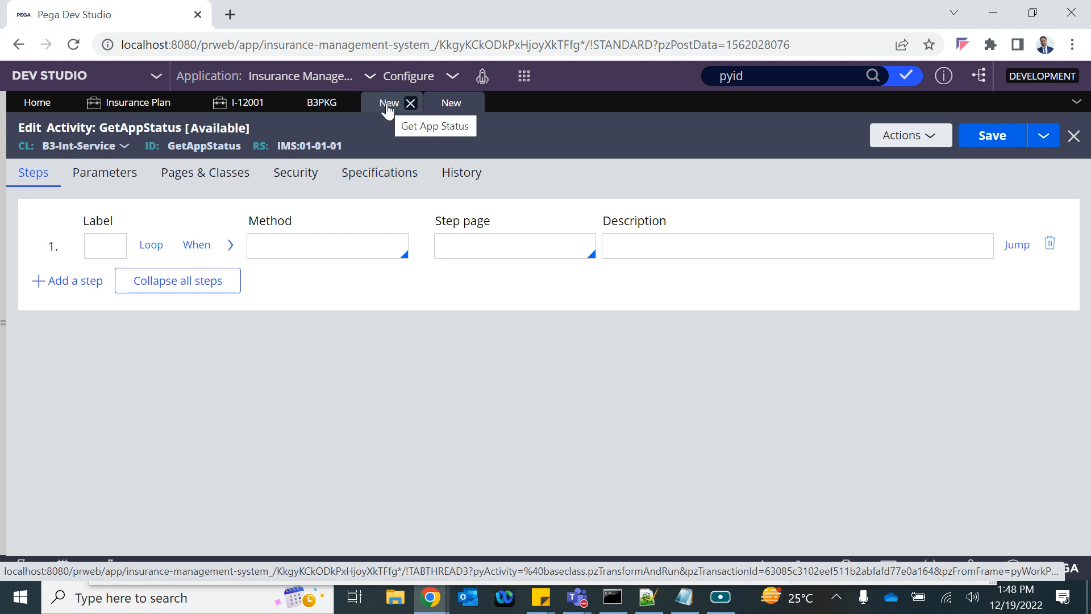
Step: Define the page CasePg with class B3-IMS-Work-InsurancePlan in the GetAppStatus activity's pages and classes
left_click(205, 172)
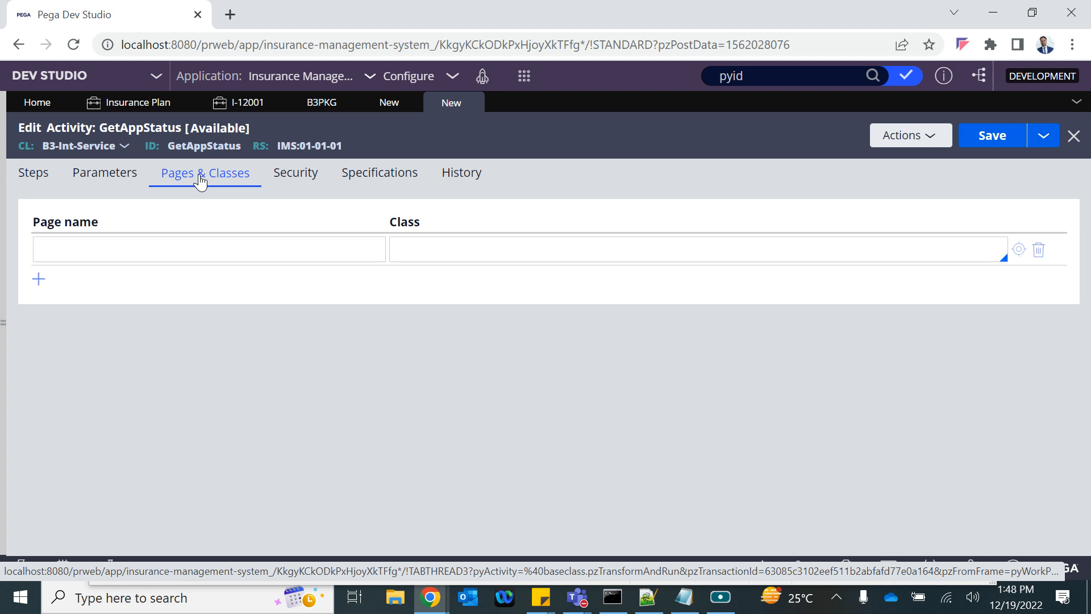
left_click(86, 250)
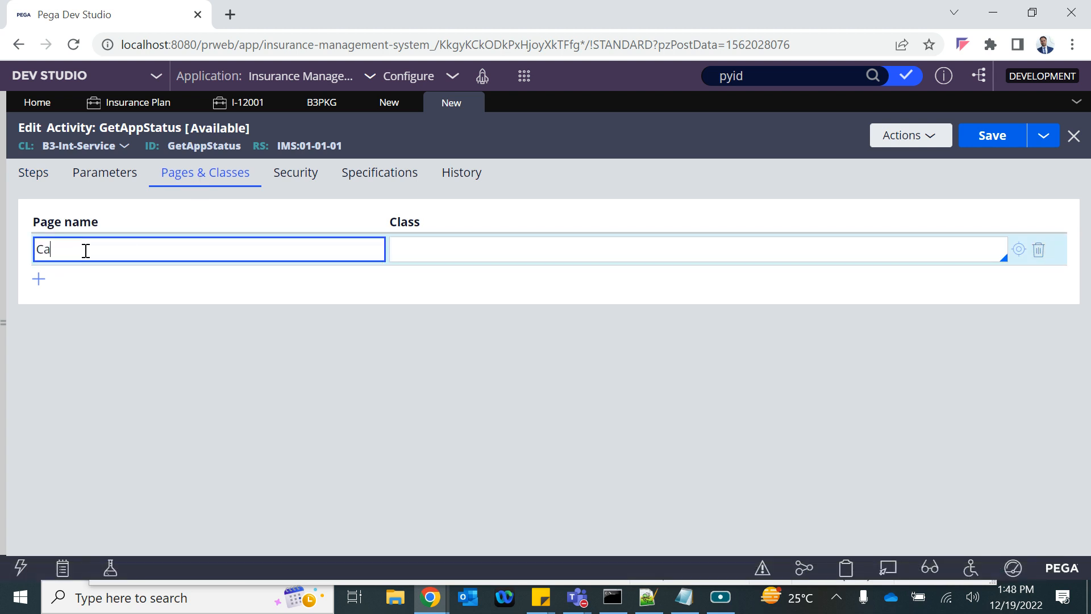
left_click(459, 262)
type("B")
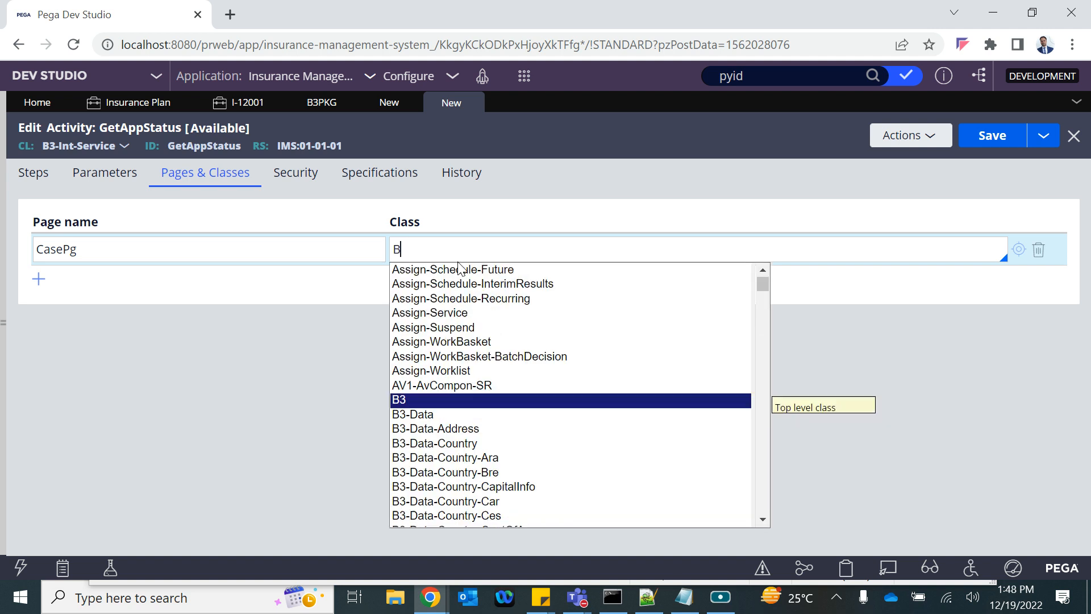
key("Down")
key("Down")
key("Down")
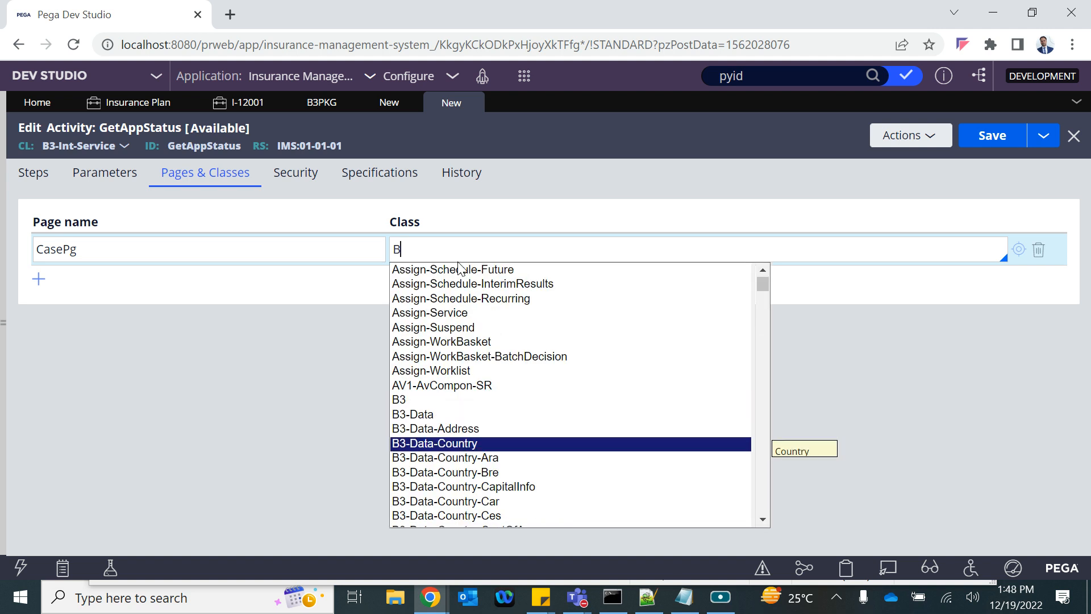
type("3-")
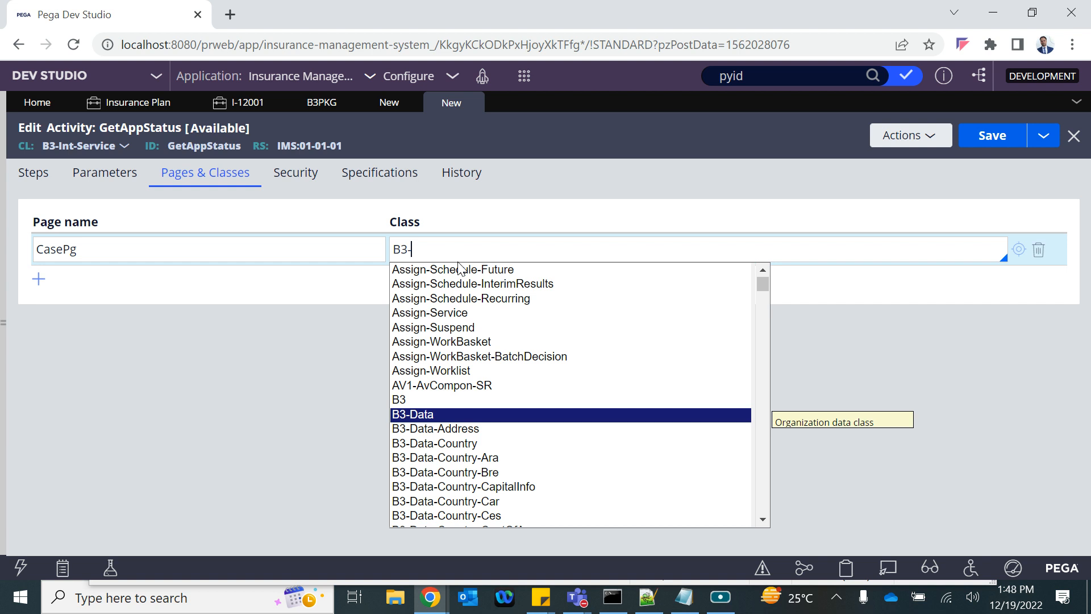
type("Im")
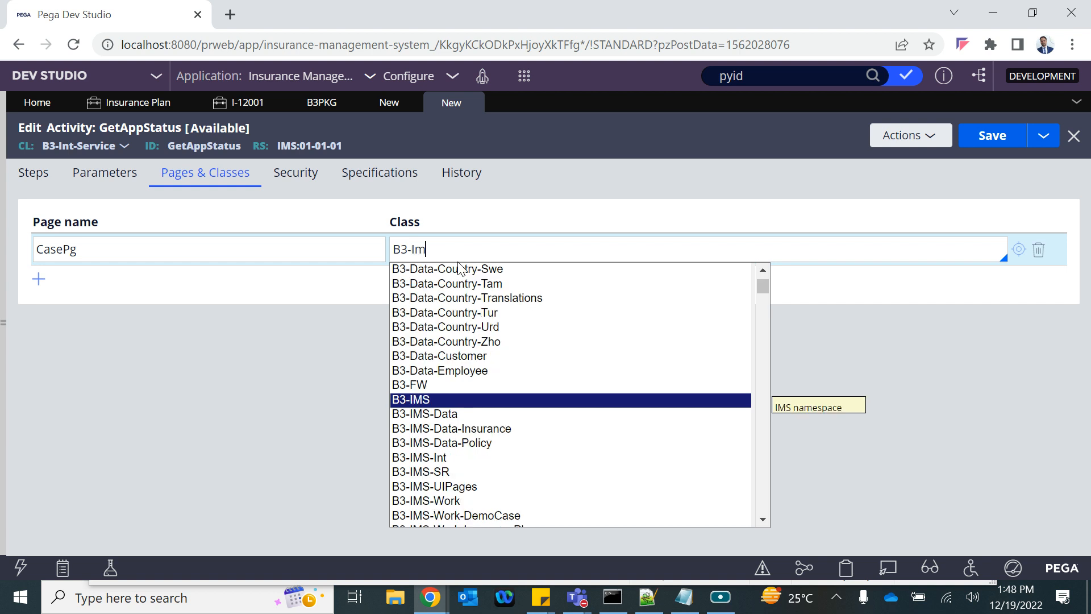
key("Down")
key("Down")
key("Down")
key("Down")
key("Down")
key("Down")
key("Down")
key("Down")
key("Down")
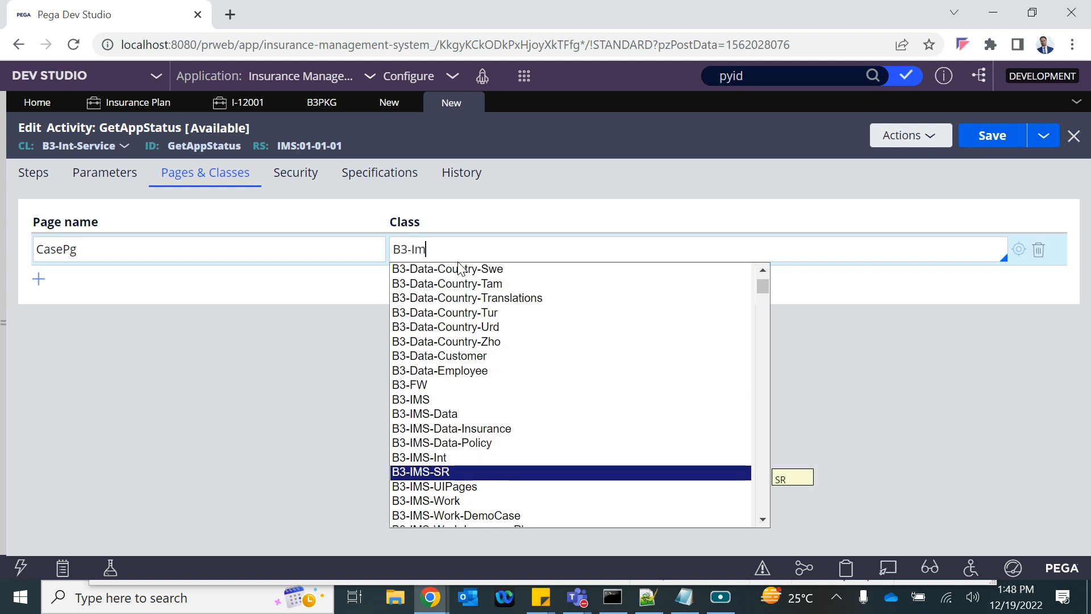
key("Down")
key("Down")
key("Up")
key("Up")
key("Return")
Step: Set the method of the activity's first step to Obj-Open
left_click(35, 174)
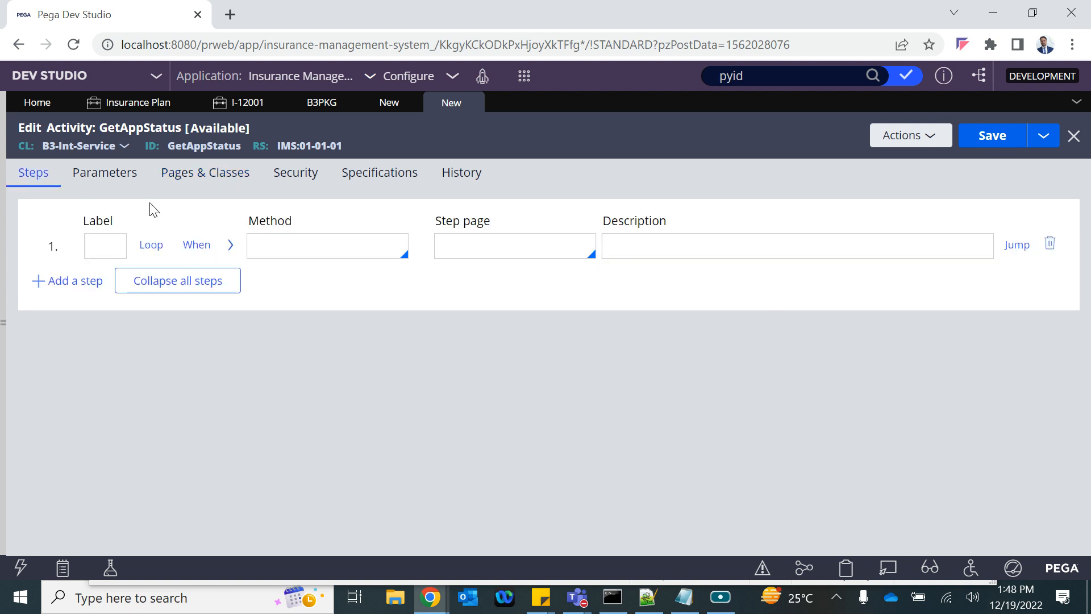
left_click(278, 240)
type("obj-open")
key("Return")
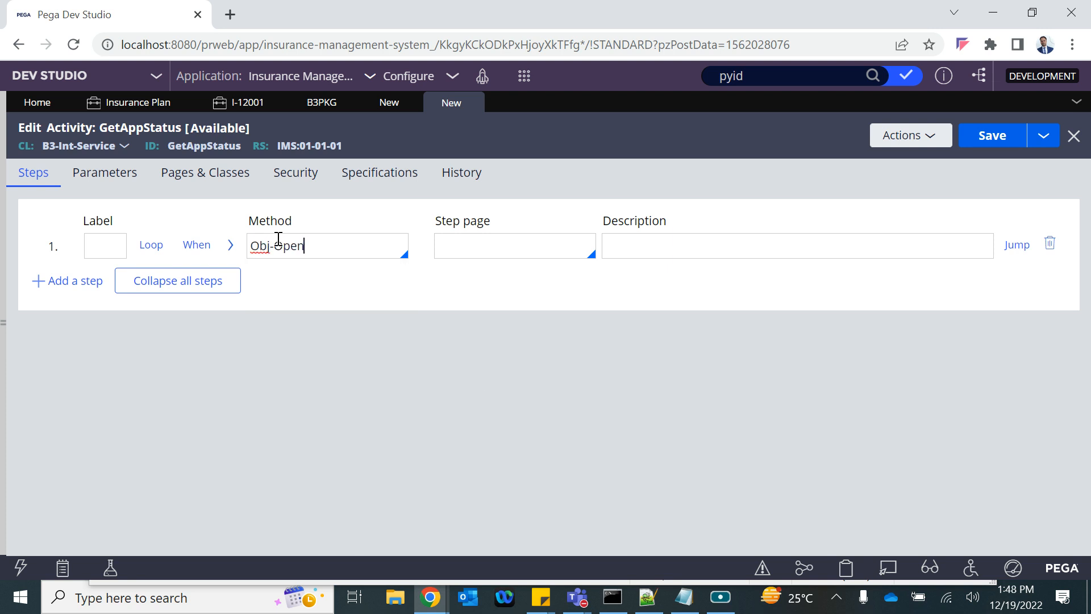
Step: Copy CasePg's class B3-IMS-Work-InsurancePlan into the OpenClass parameter of the Obj-Open step
left_click(229, 245)
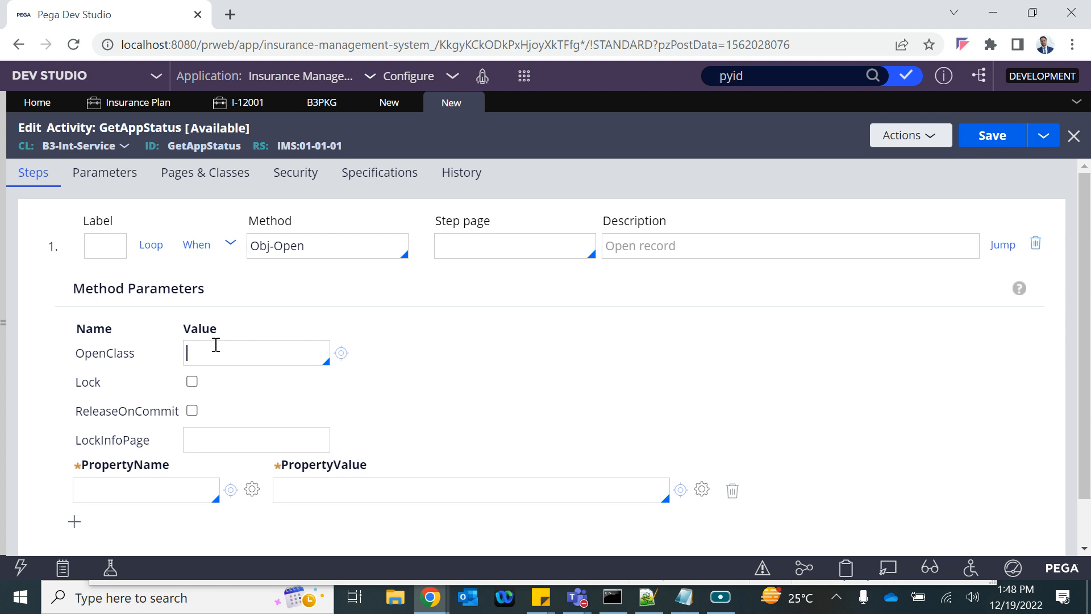
left_click(228, 173)
left_click(436, 249)
key("ctrl+c")
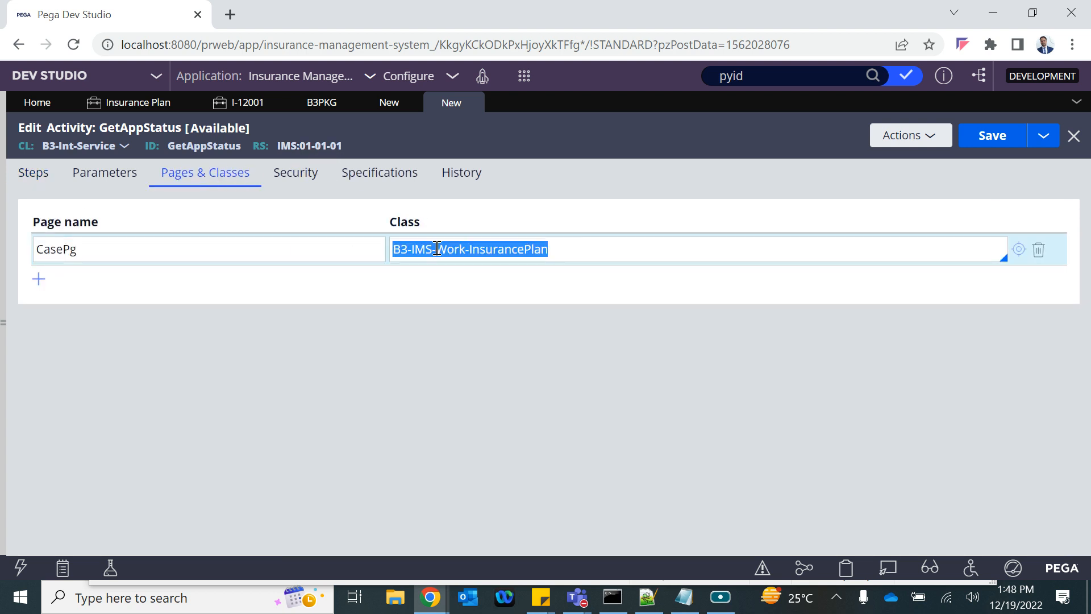
left_click(33, 172)
left_click(212, 352)
key("ctrl+v")
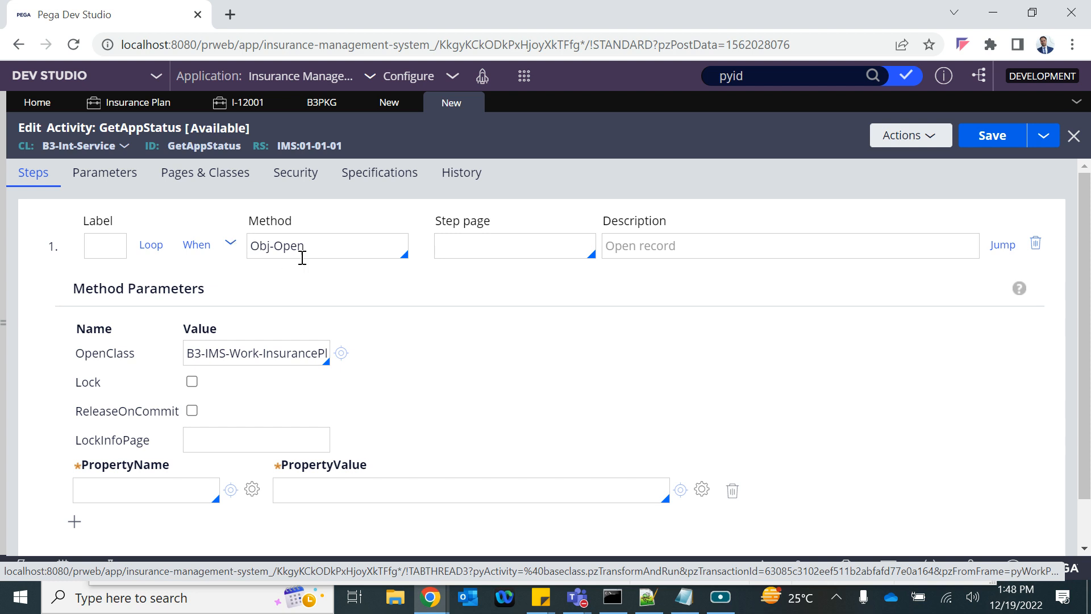
Step: Choose CasePg as the step page of the Obj-Open step
key("Down")
key("Down")
key("Down")
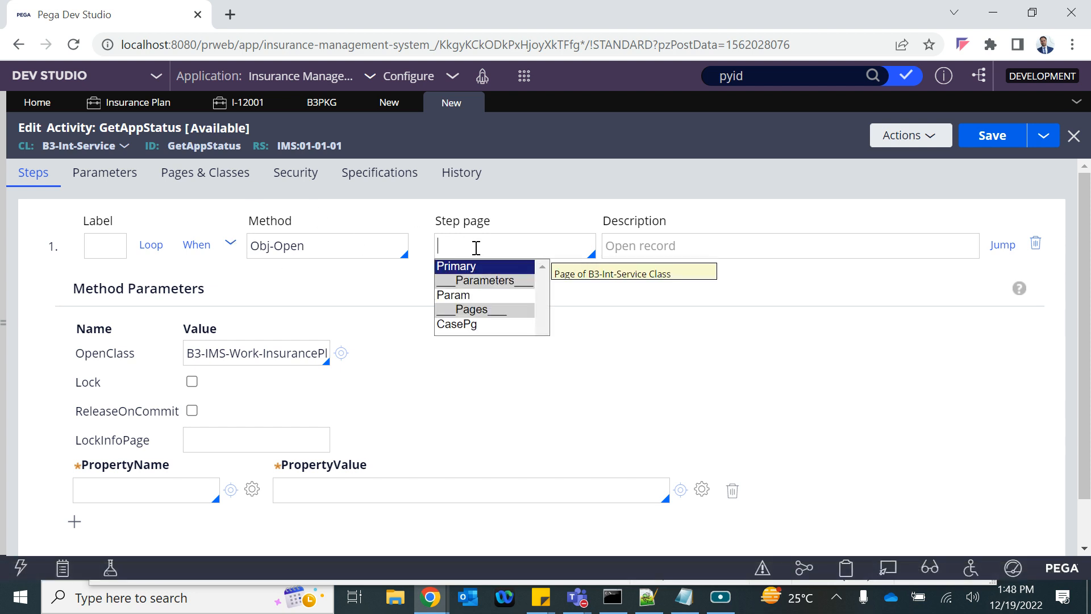
key("Return")
Step: Set the Obj-Open step's property name and property value both to .pyID, and save the activity
scroll(423, 335, "down", 1)
left_click(160, 428)
type(".")
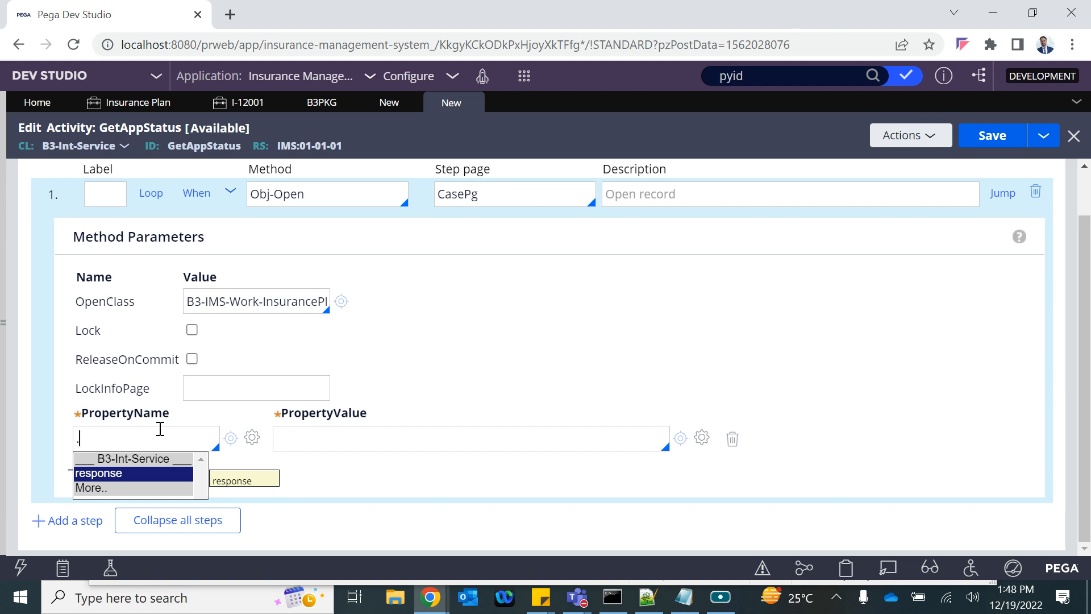
type("pyID")
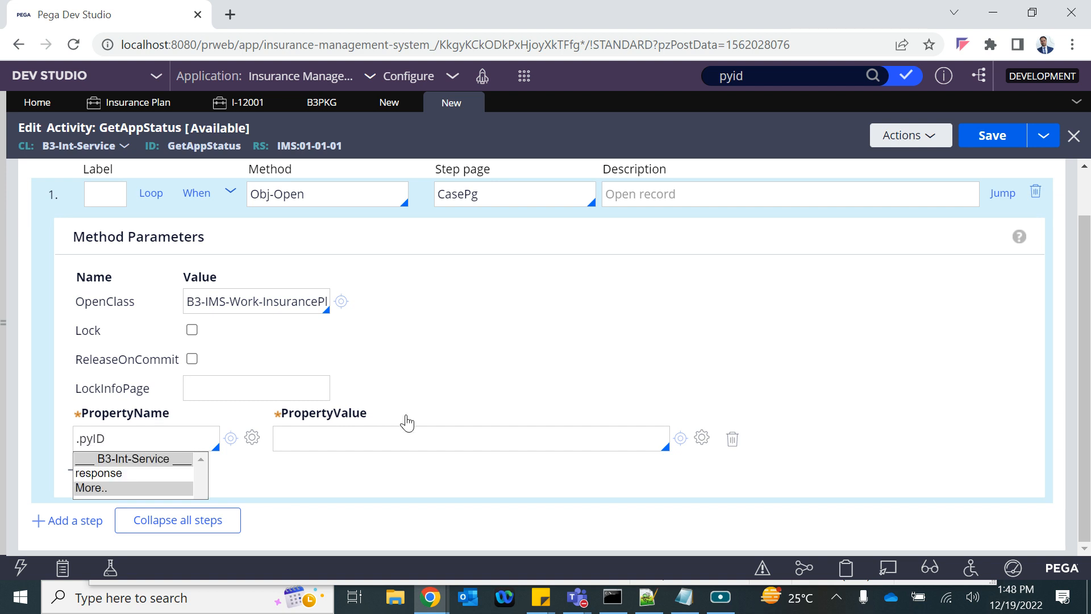
left_click(317, 442)
type(".pyID")
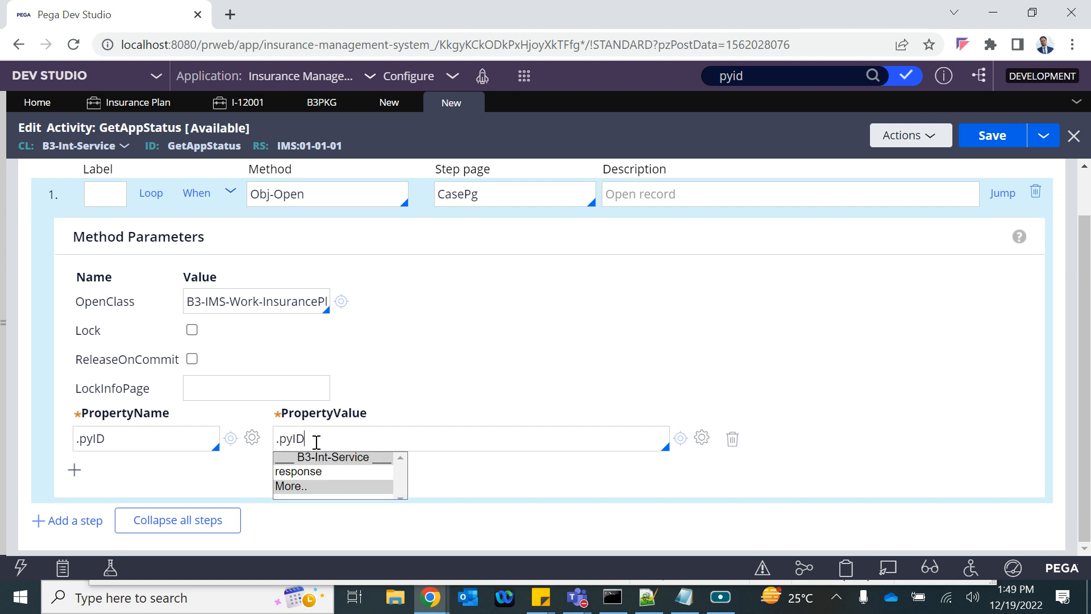
scroll(480, 361, "up", 1)
scroll(479, 361, "down", 1)
left_click(993, 142)
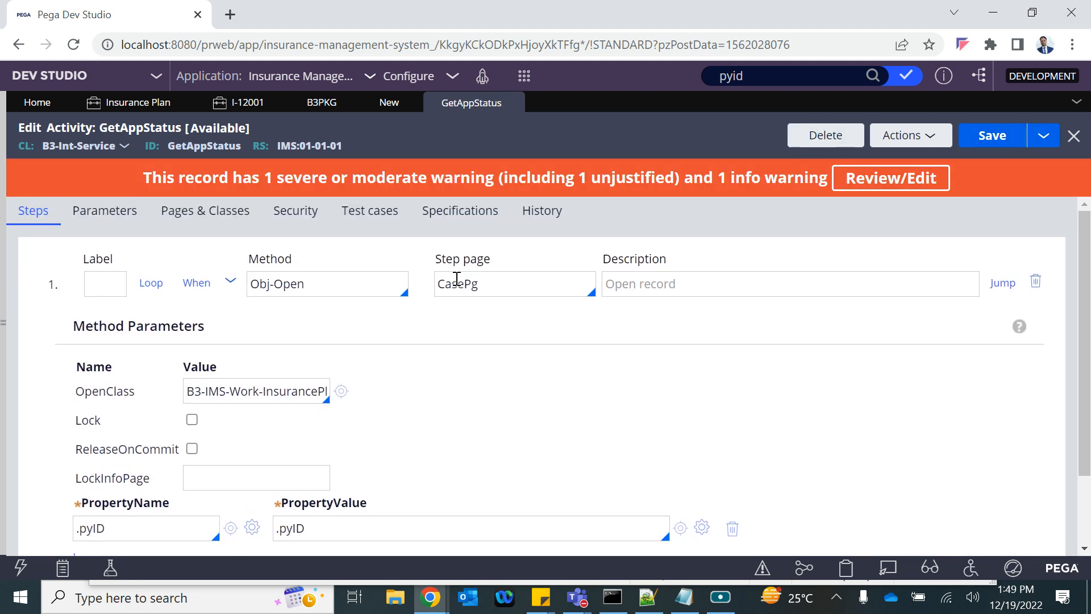
Step: Collapse the Obj-Open step's parameters and add an empty second step below it
left_click(230, 281)
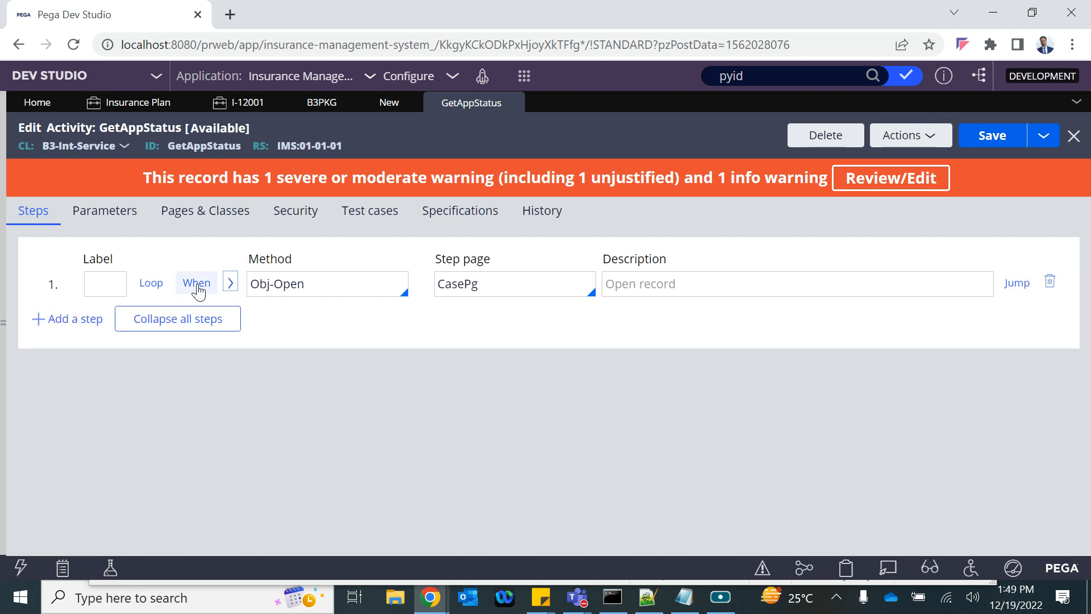
left_click(103, 283)
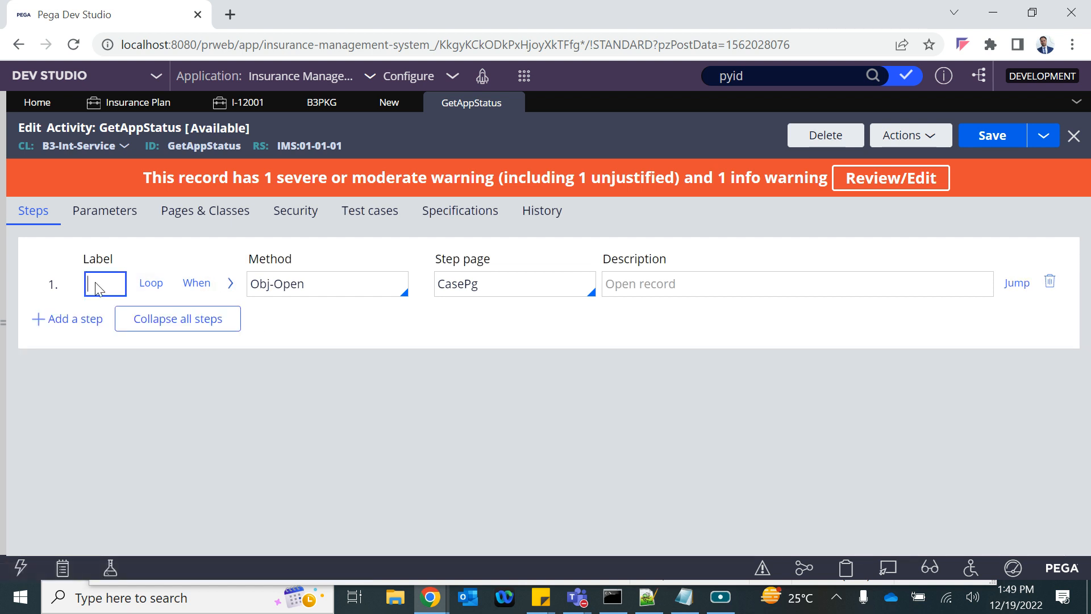
key("Return")
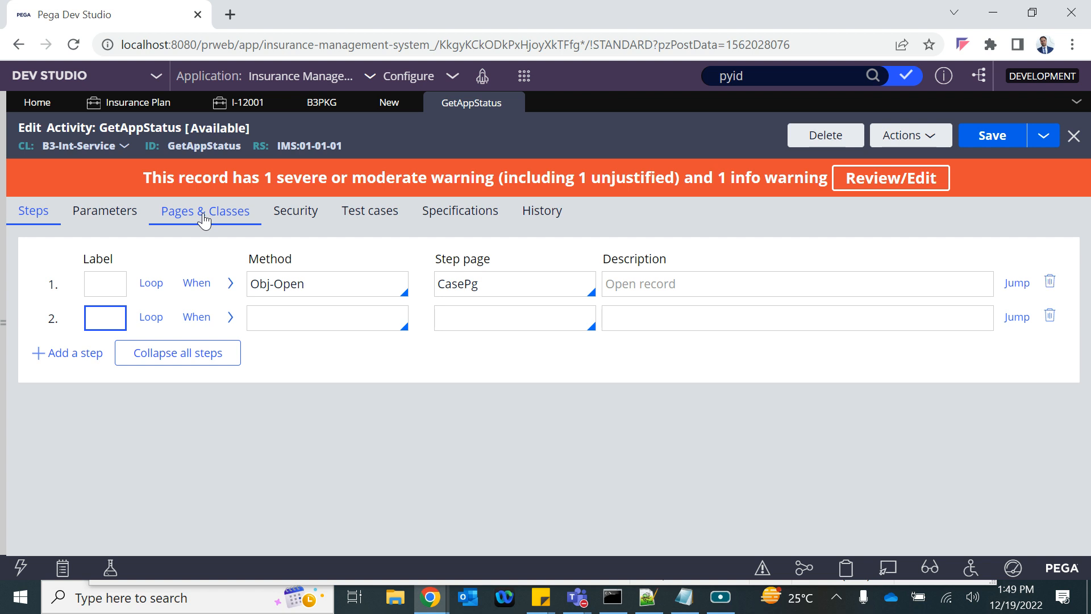
left_click(272, 315)
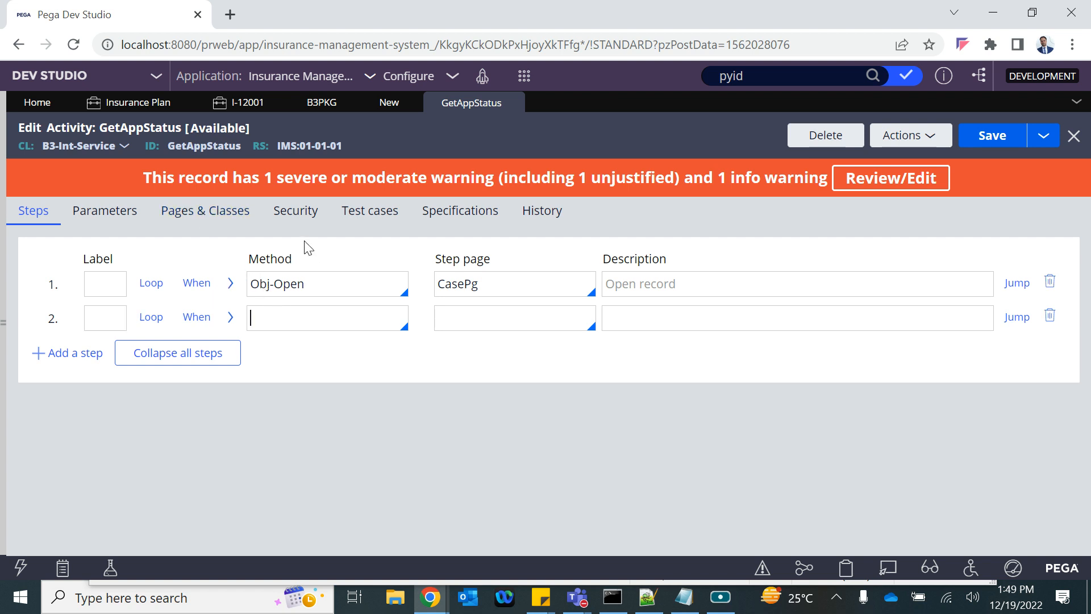
left_click(216, 211)
left_click(38, 317)
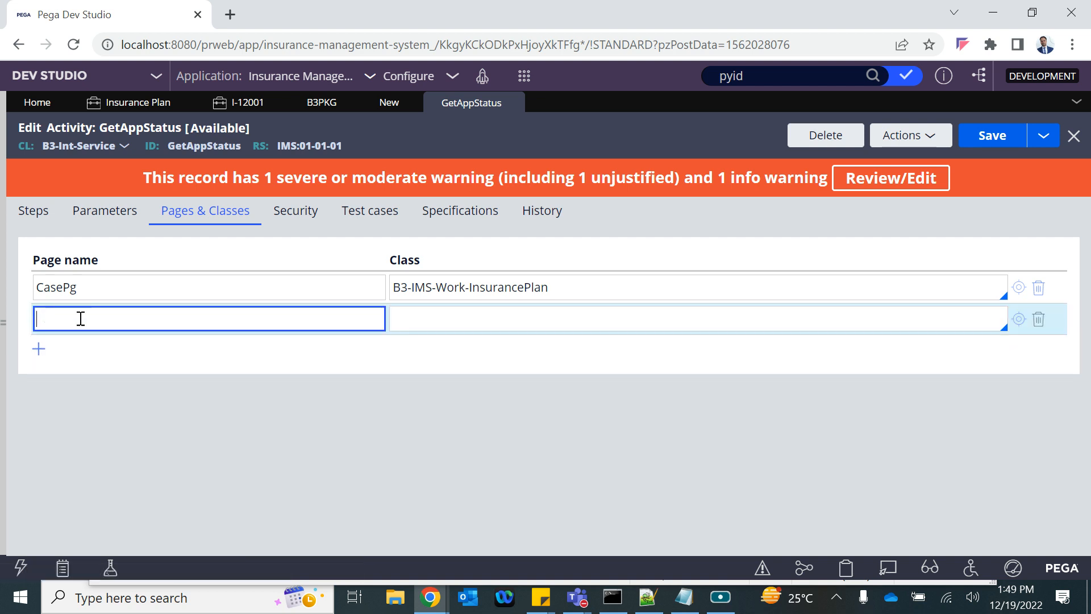
left_click(1047, 324)
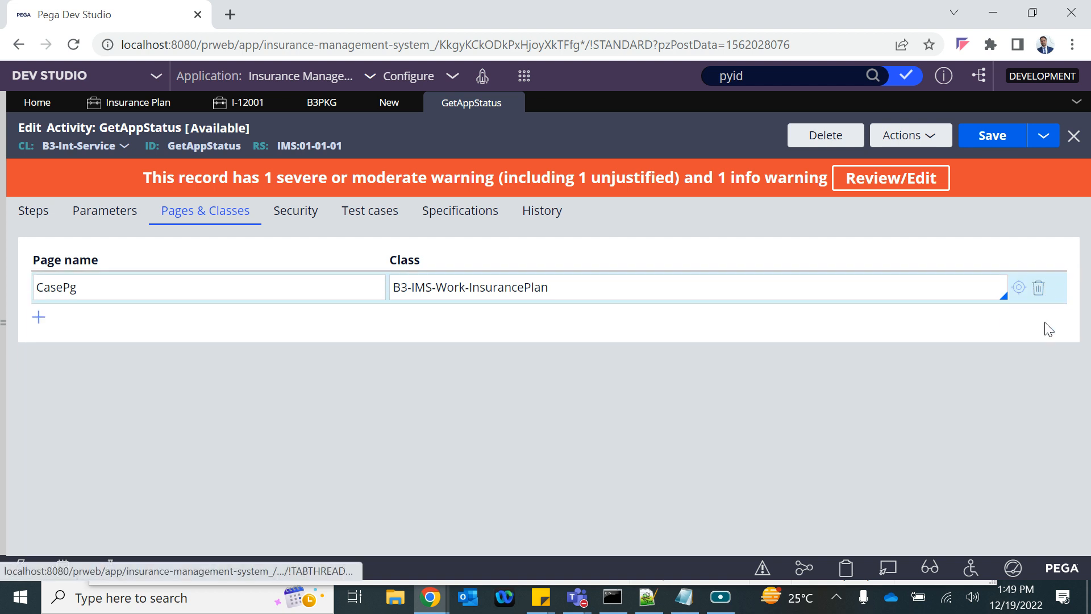
left_click(33, 210)
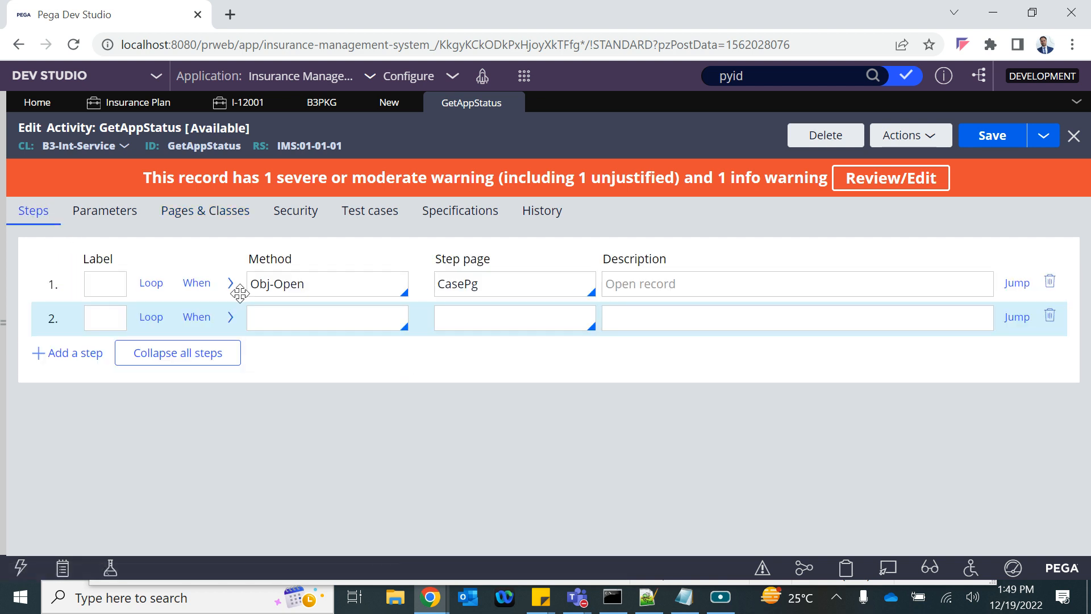
Step: Set the second step's method to Obj-Open and its step page to .response.Cust
left_click(269, 320)
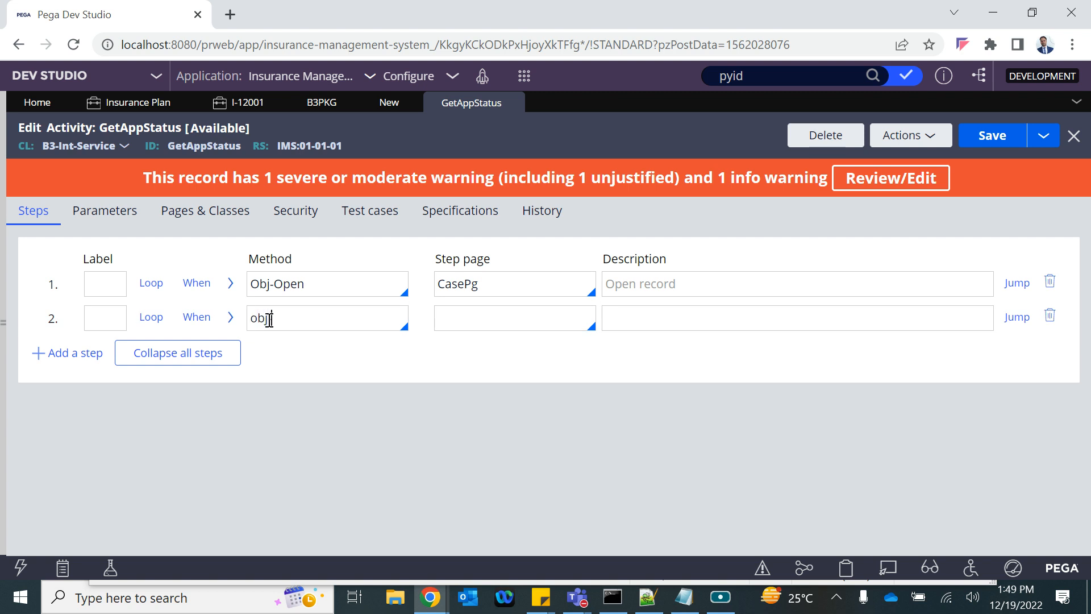
key("Return")
left_click(230, 317)
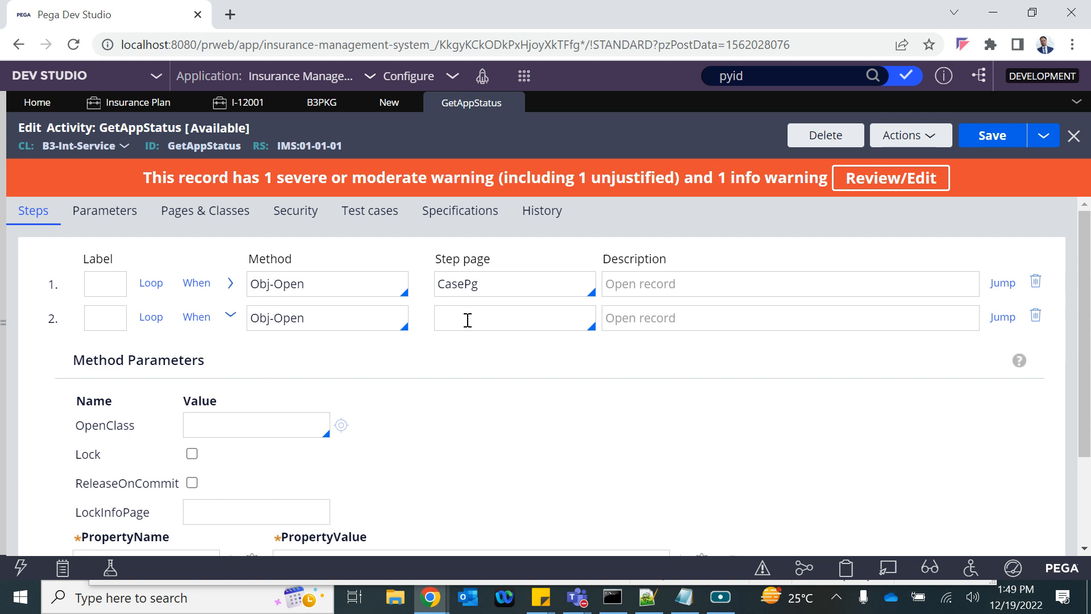
type(".response.")
key("Down")
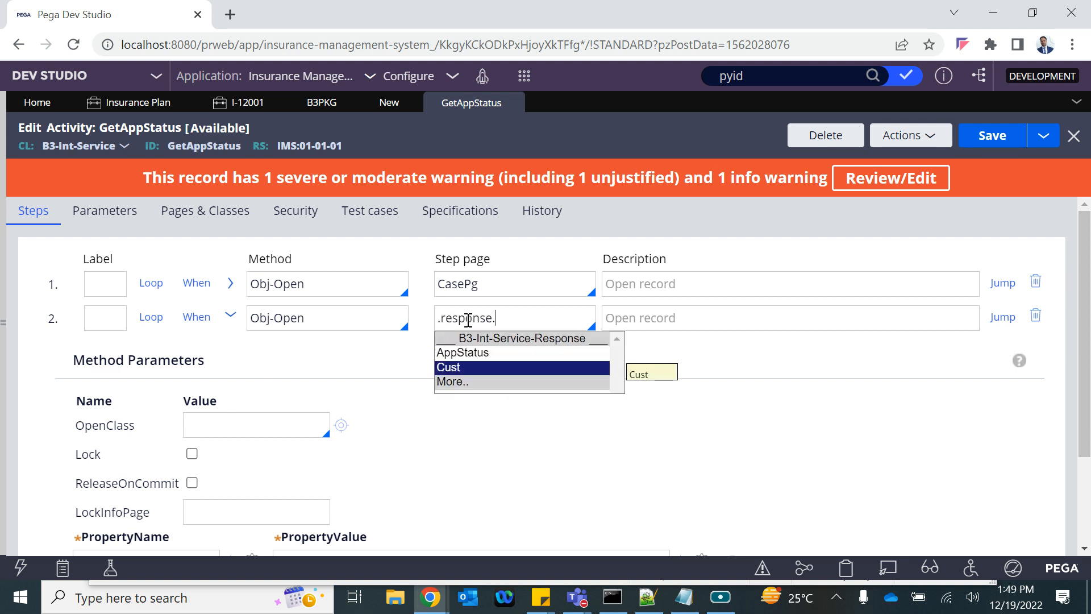
key("Return")
left_click_drag(542, 326, 421, 334)
left_click(470, 324)
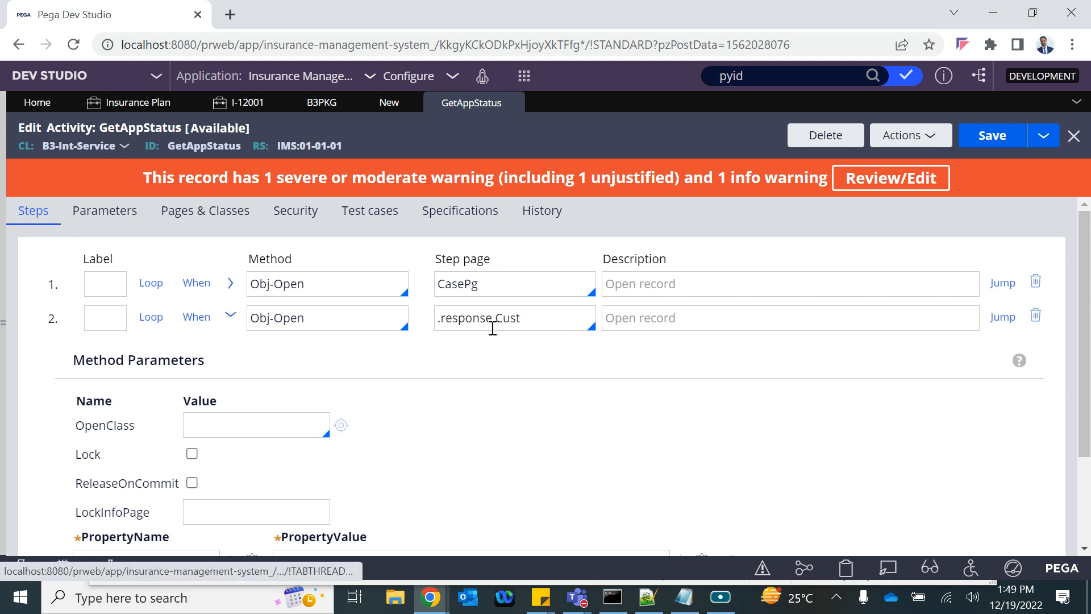
Step: Set the OpenClass parameter of the second Obj-Open step to B3-Data-Customer
scroll(414, 404, "down", 1)
left_click(224, 340)
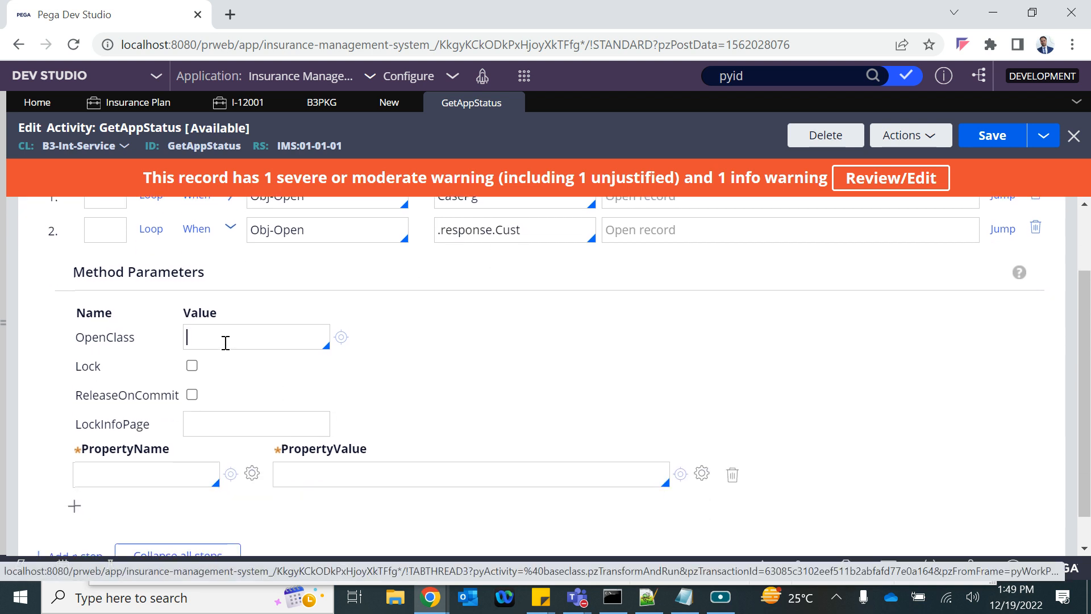
scroll(223, 341, "up", 1)
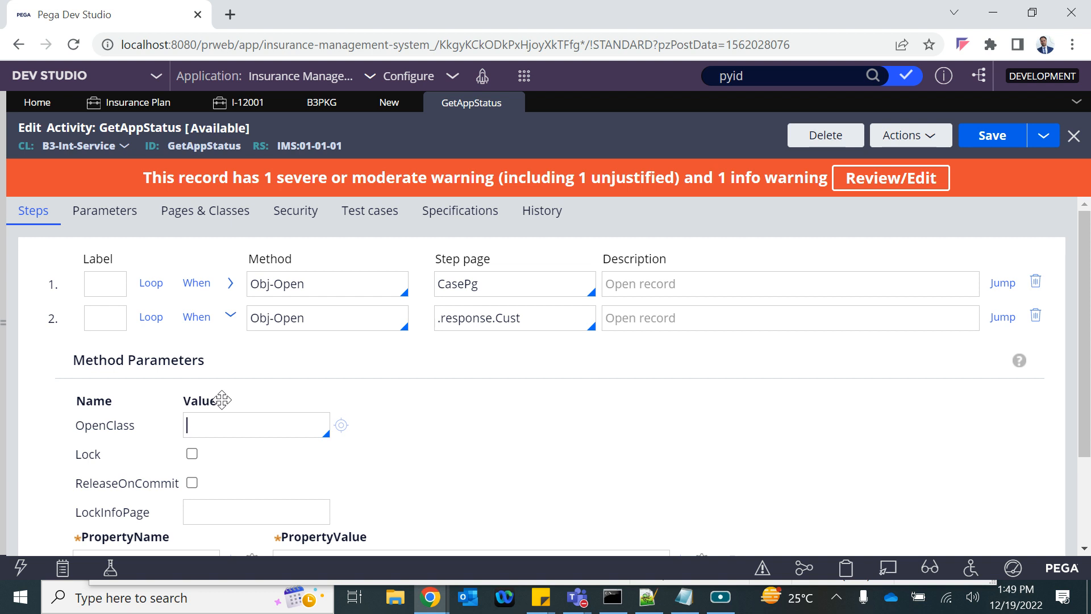
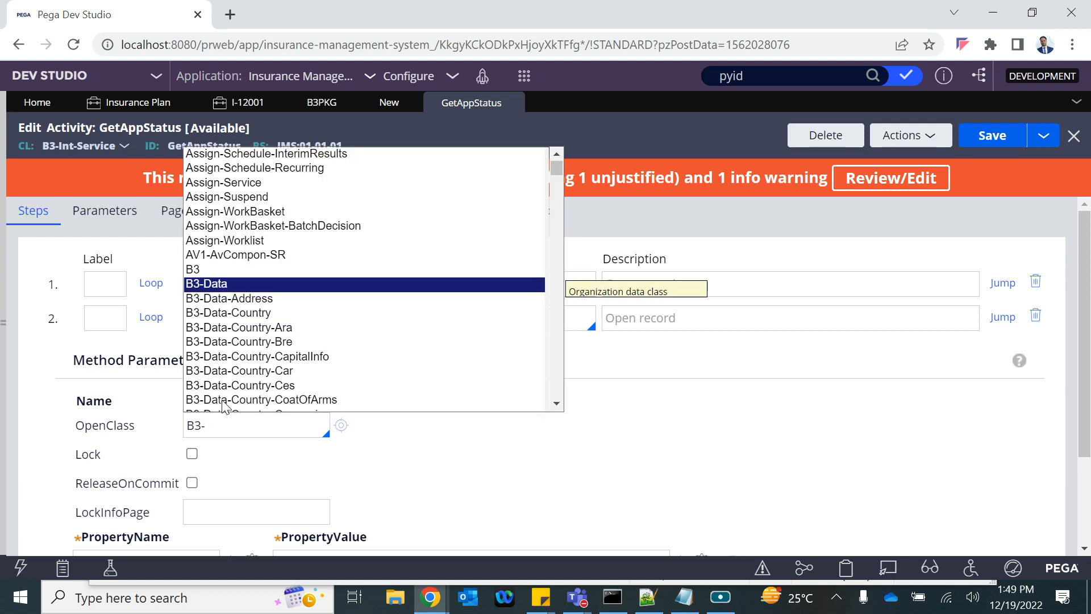
type("-C")
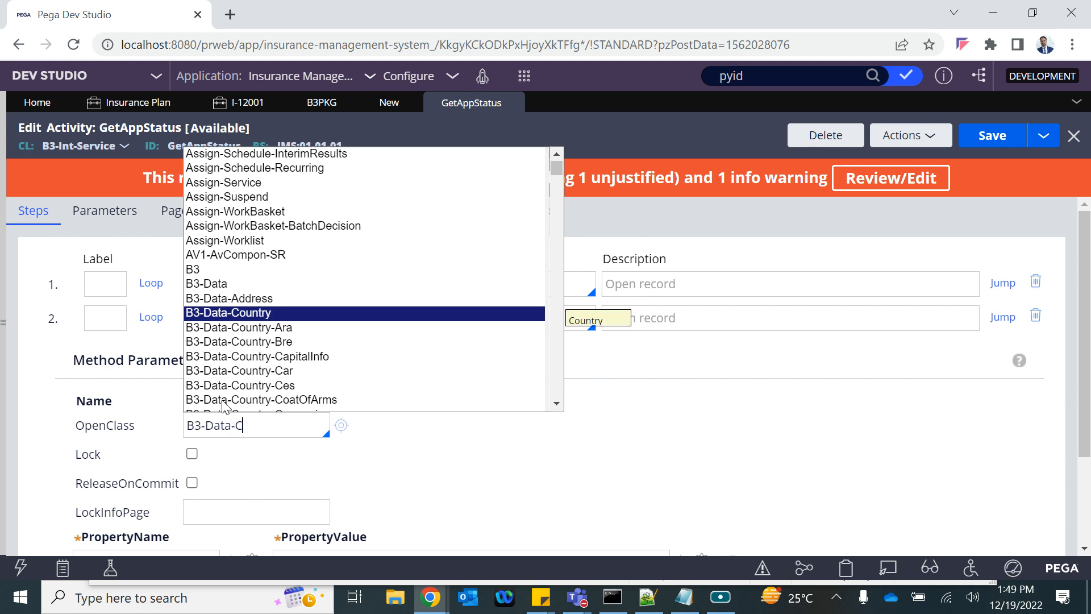
type("us")
key("Return")
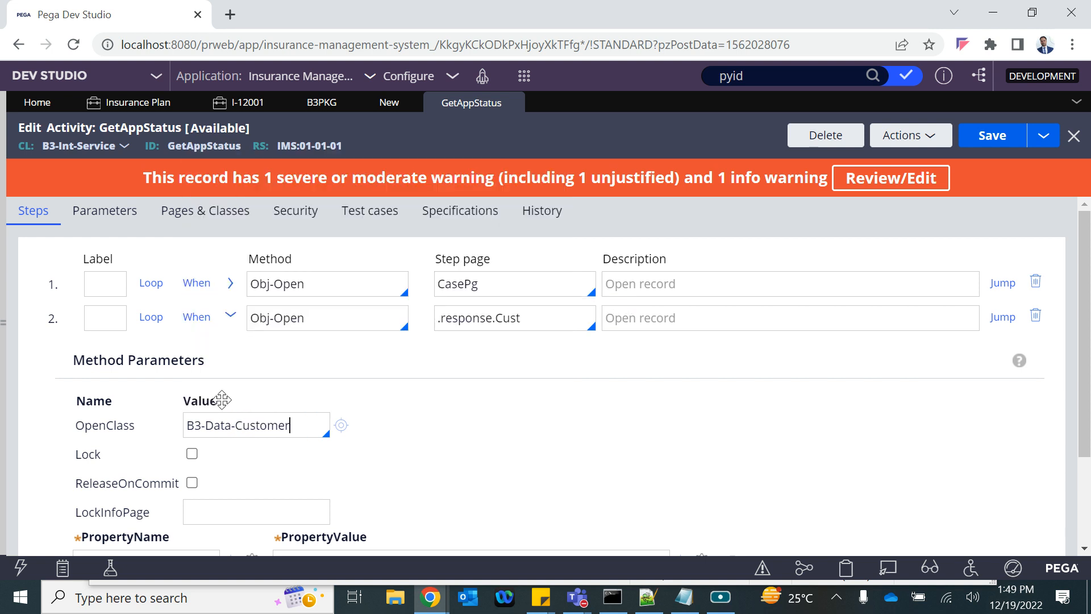
Step: Set the second Obj-Open step's property name to .CID and its property value to CasePg.CID
scroll(240, 489, "down", 2)
left_click(137, 475)
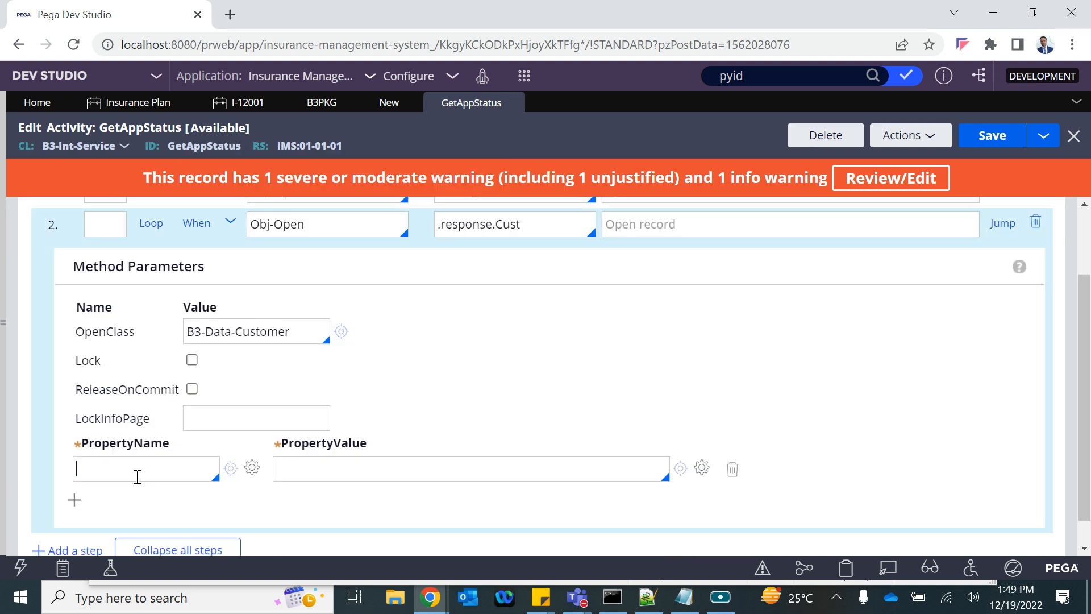
type(".CI")
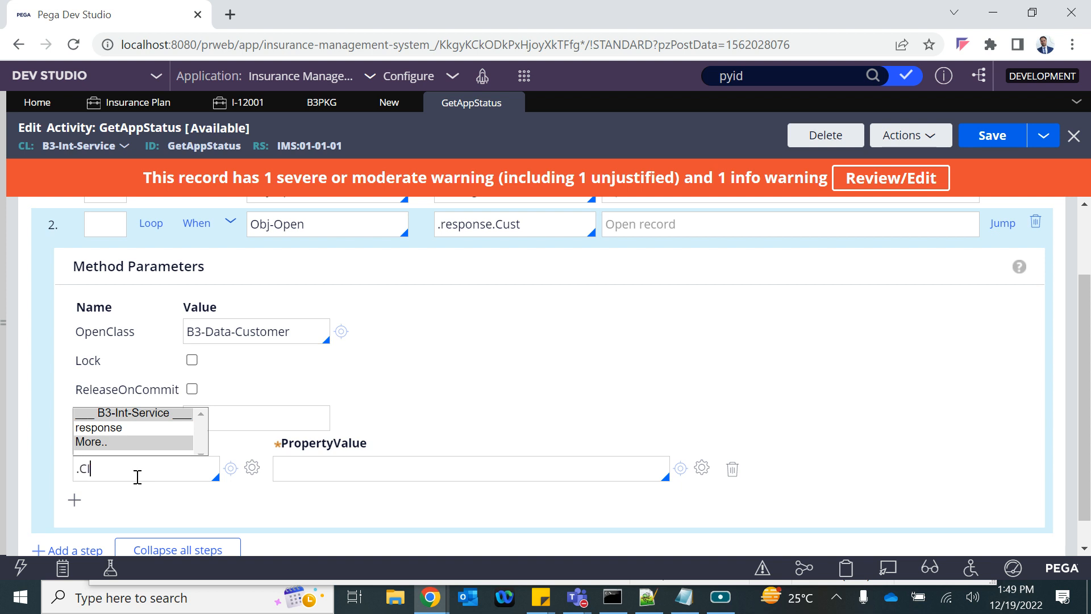
scroll(136, 476, "up", 2)
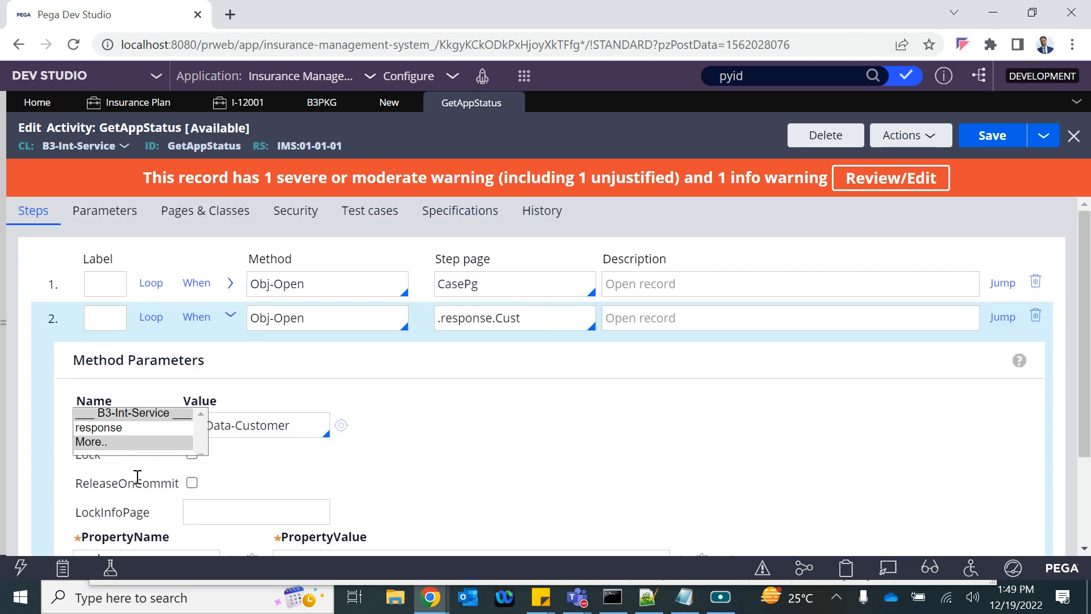
double_click(463, 288)
key("ctrl+c")
scroll(462, 291, "down", 2)
left_click(312, 438)
key("ctrl+v")
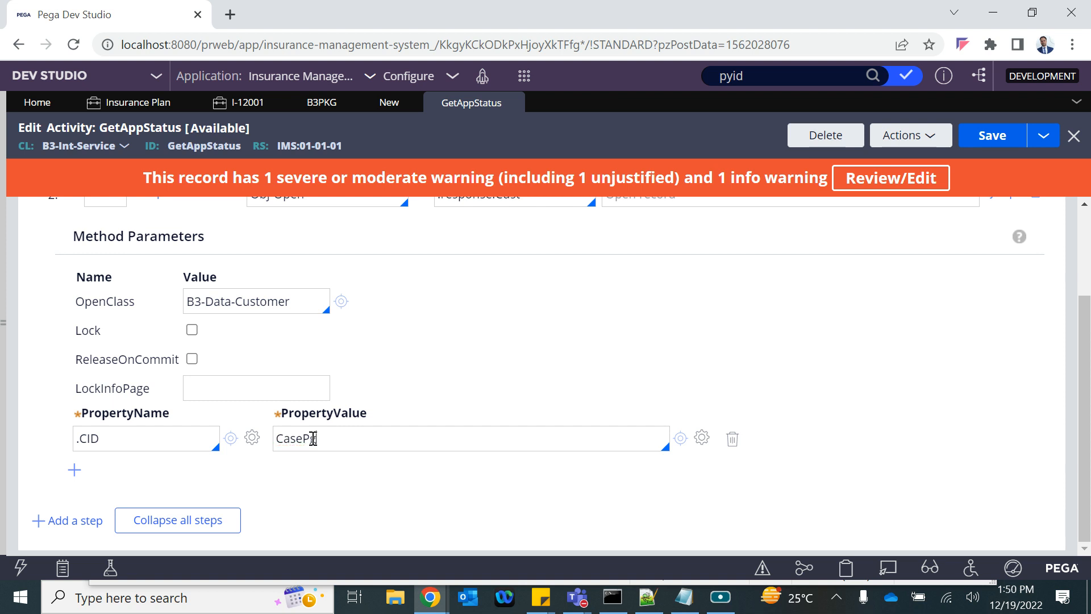
type(".CI")
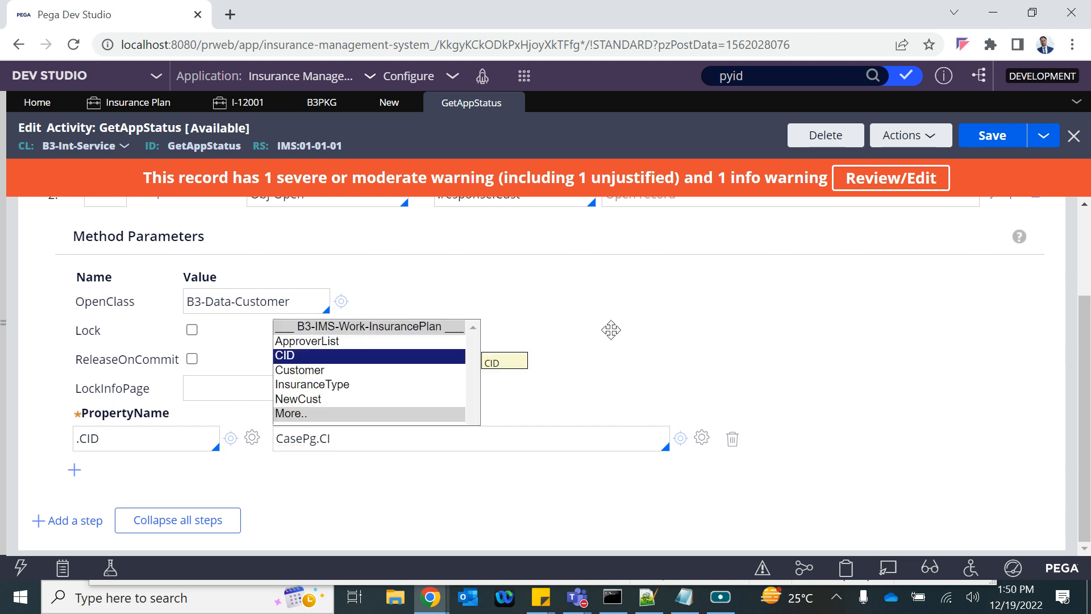
scroll(747, 365, "up", 3)
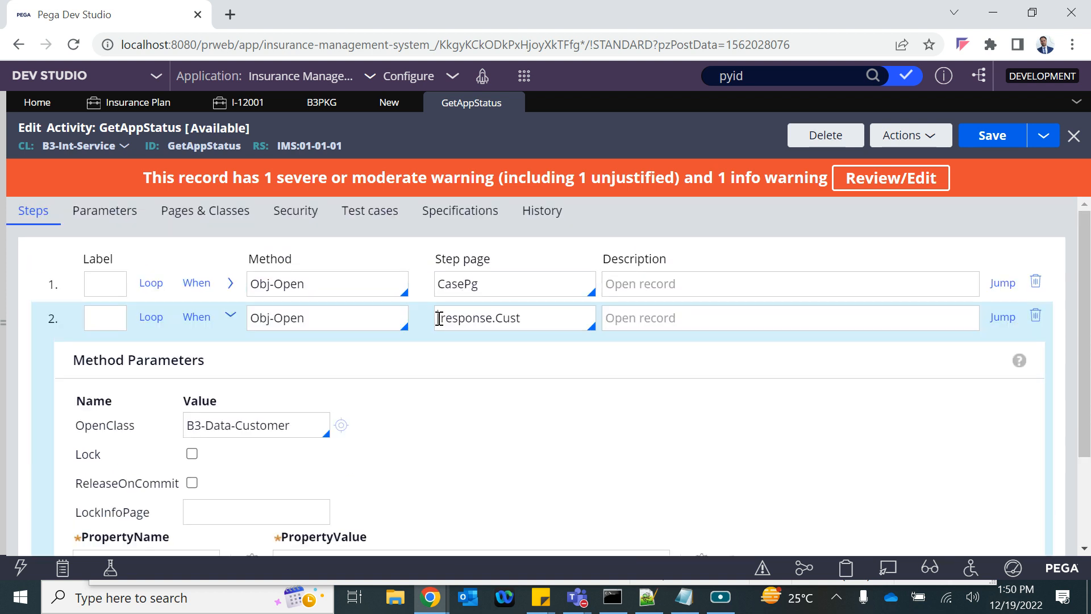
Step: Collapse the second step's parameters and add an empty third step below it
left_click_drag(440, 318, 526, 325)
left_click(229, 317)
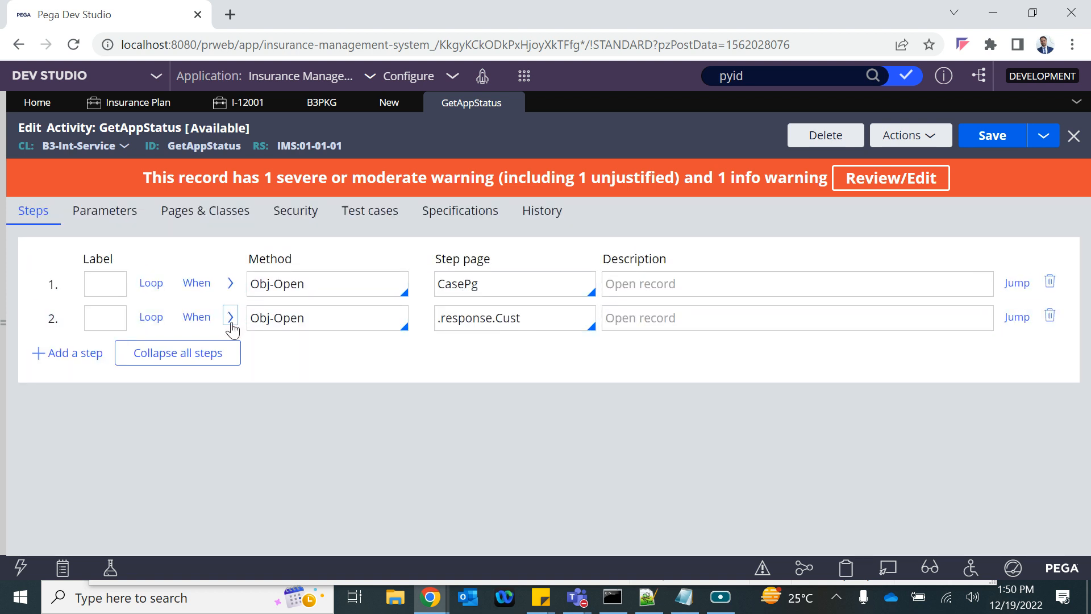
left_click(100, 317)
key("Return")
Step: Set the third step's method to Property-Set
left_click(287, 343)
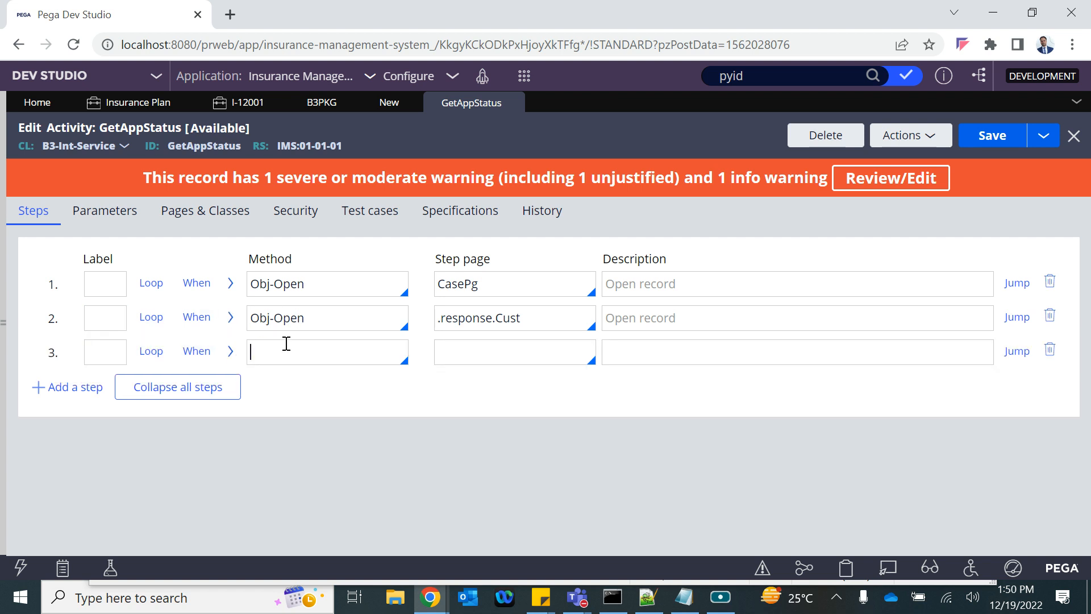
type("Proper")
key("Down")
key("Down")
key("Down")
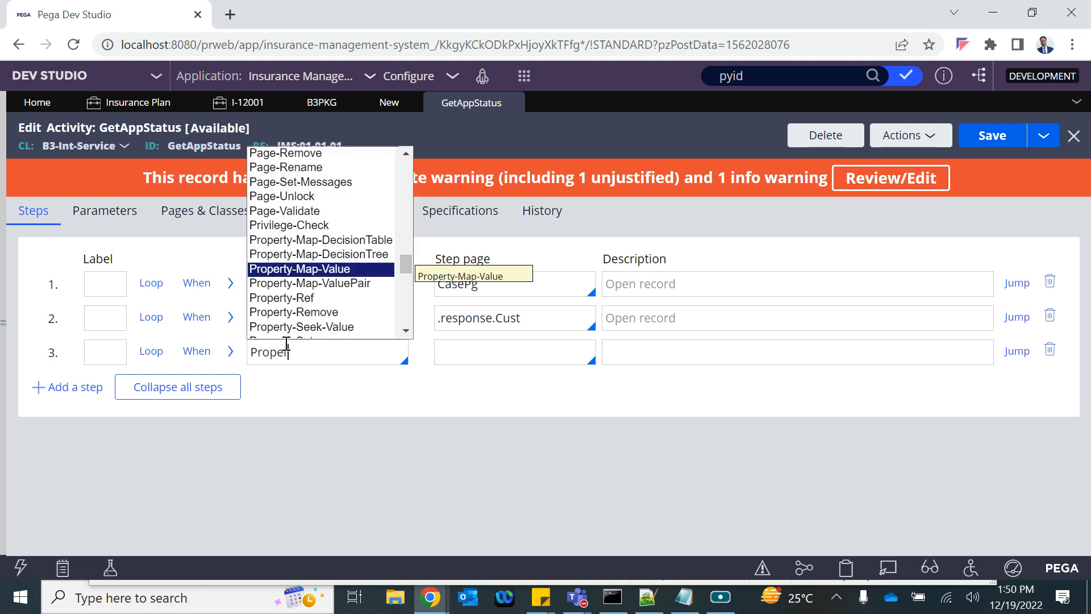
key("Up")
key("Down")
key("Down")
key("Up")
key("Up")
key("Up")
key("Up")
key("Up")
key("Down")
key("Up")
key("Up")
key("Down")
key("Down")
key("Down")
key("Down")
key("Down")
key("Down")
key("Down")
key("Down")
key("Down")
key("Down")
key("Down")
key("Down")
key("Down")
key("Up")
key("Up")
key("Up")
key("Up")
key("Return")
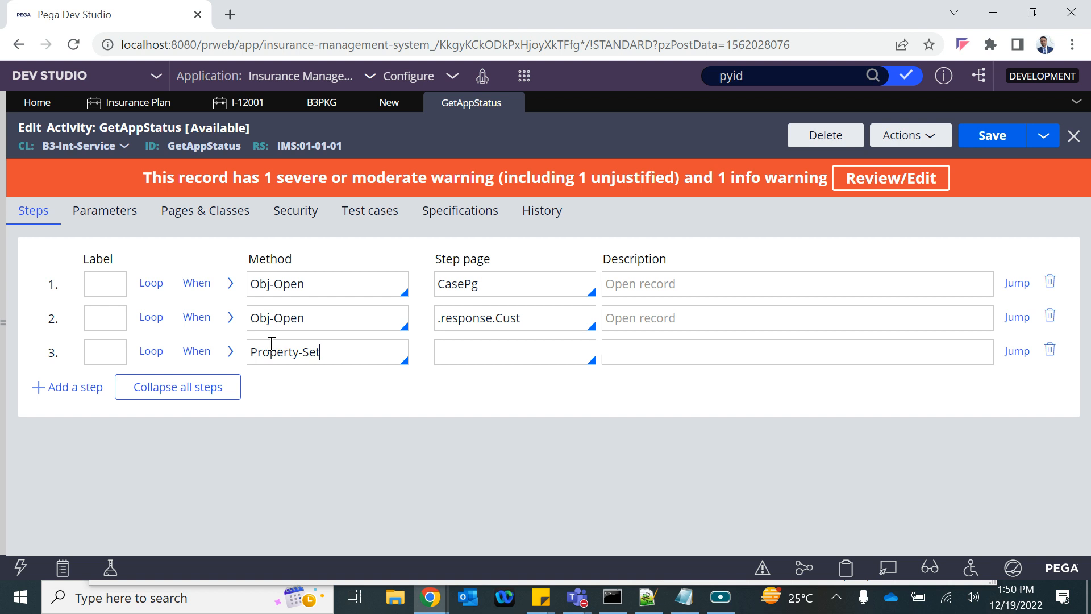
Step: Expand the Property-Set step's parameters and set its property name to .response.AppStatus
left_click(230, 351)
type(".")
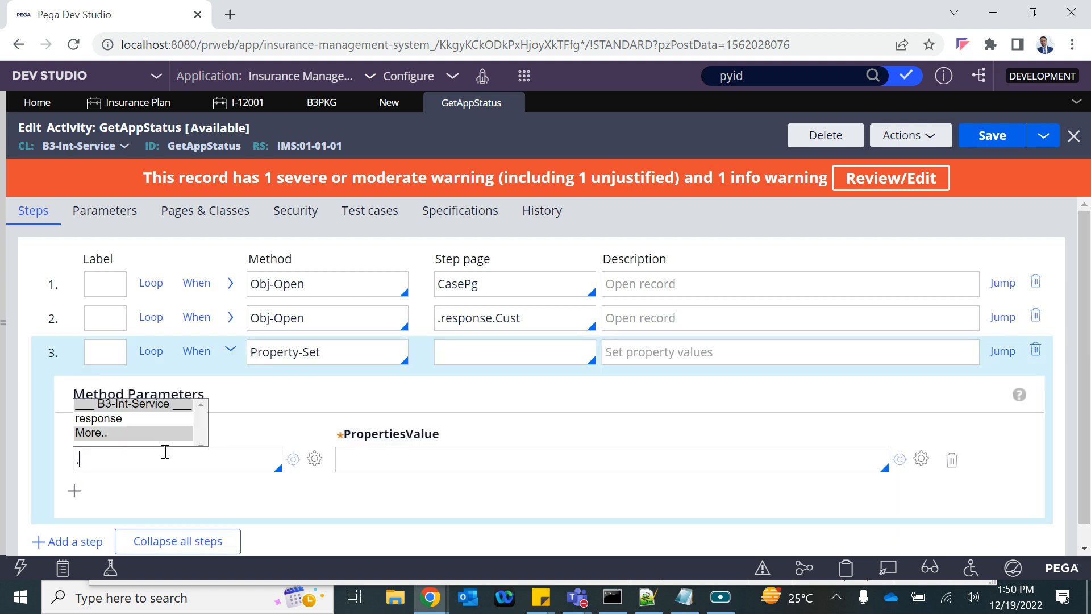
type("response.")
key("Down")
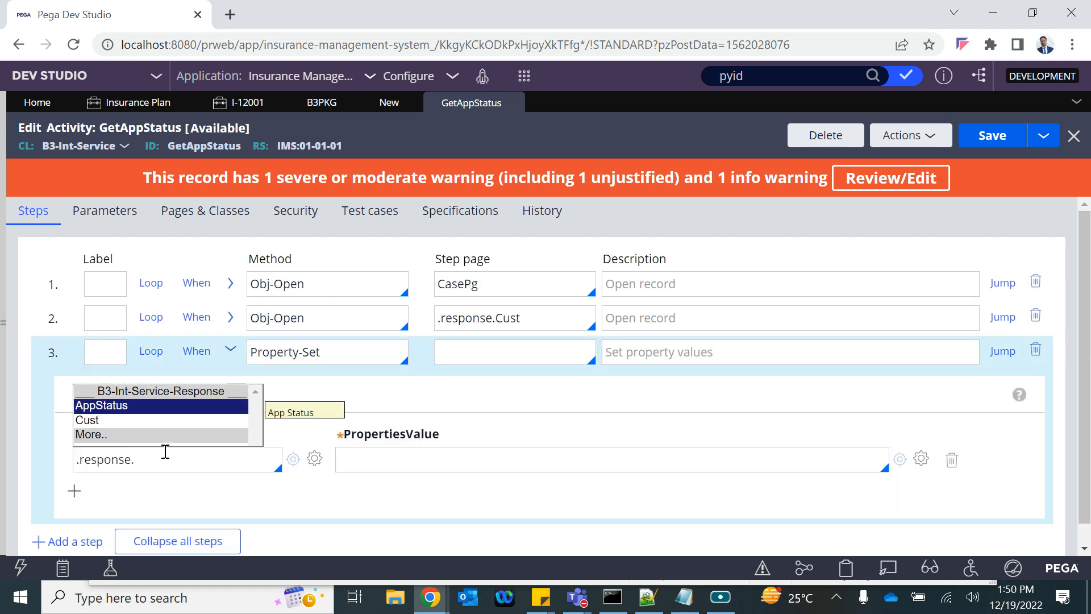
key("Return")
Step: Set the Property-Set step's property value to CasePg.pyStatusWork and save the activity
double_click(464, 285)
key("ctrl+c")
left_click(388, 461)
key("ctrl+v")
type(".")
key("Down")
key("Down")
key("Down")
key("Down")
key("Down")
key("Down")
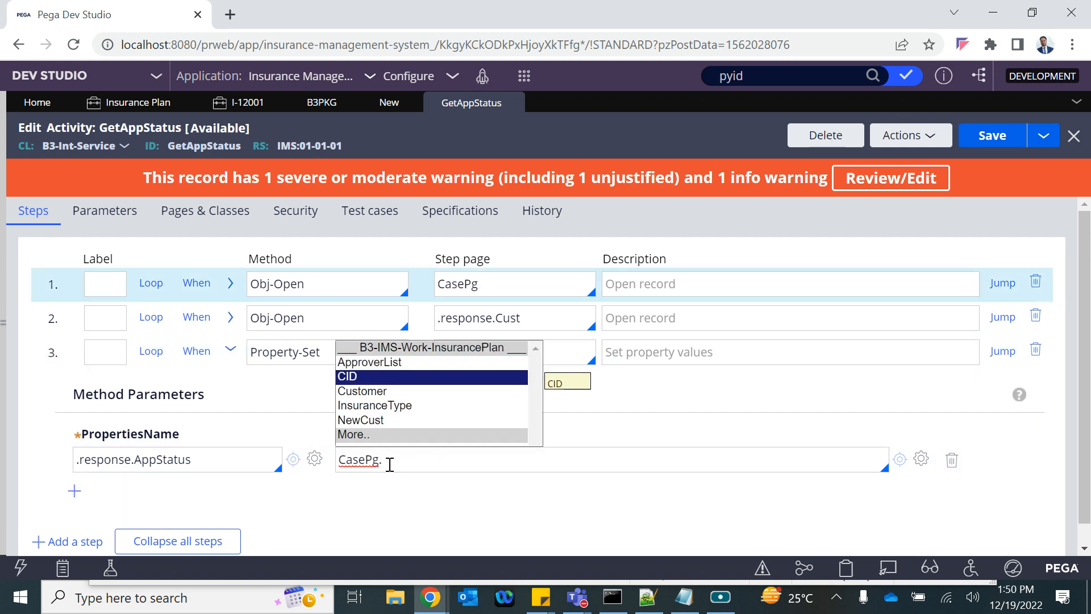
type("p")
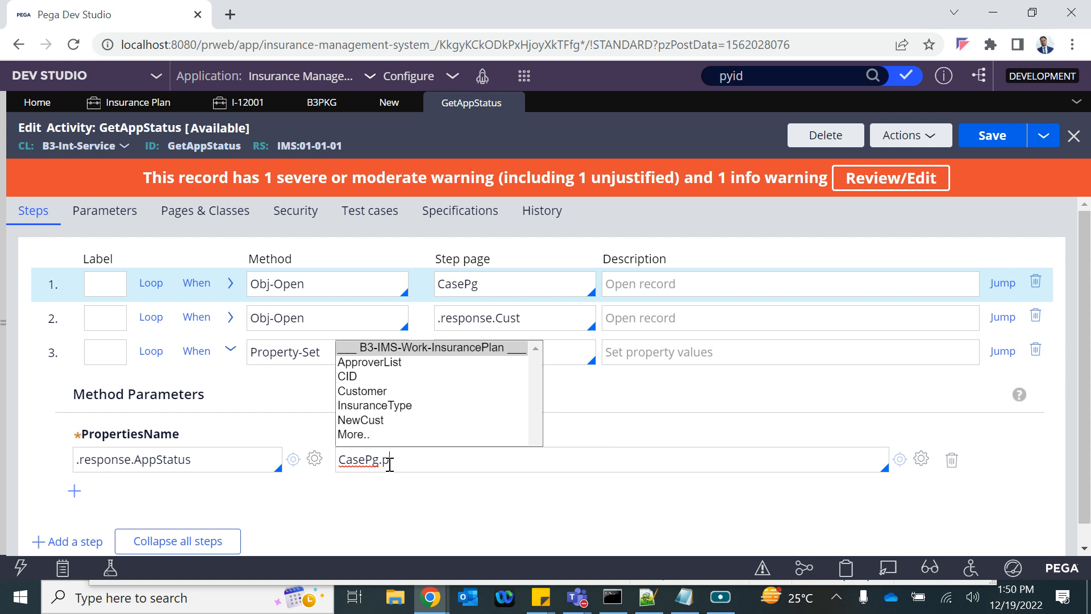
key("Down")
key("Down")
key("Down")
key("Down")
key("Down")
key("Down")
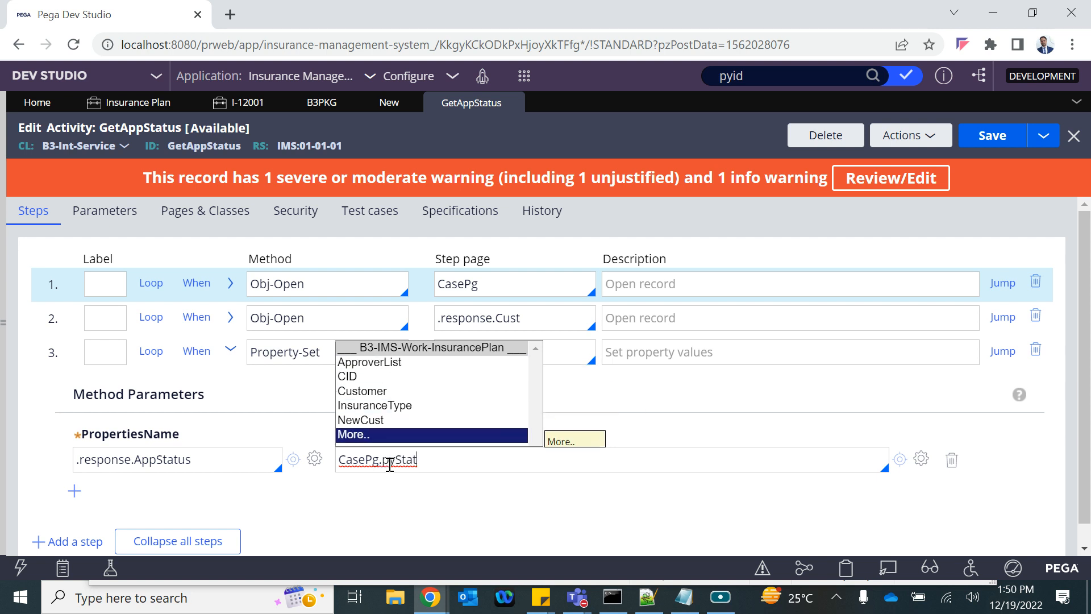
key("Return")
key("Down")
key("Down")
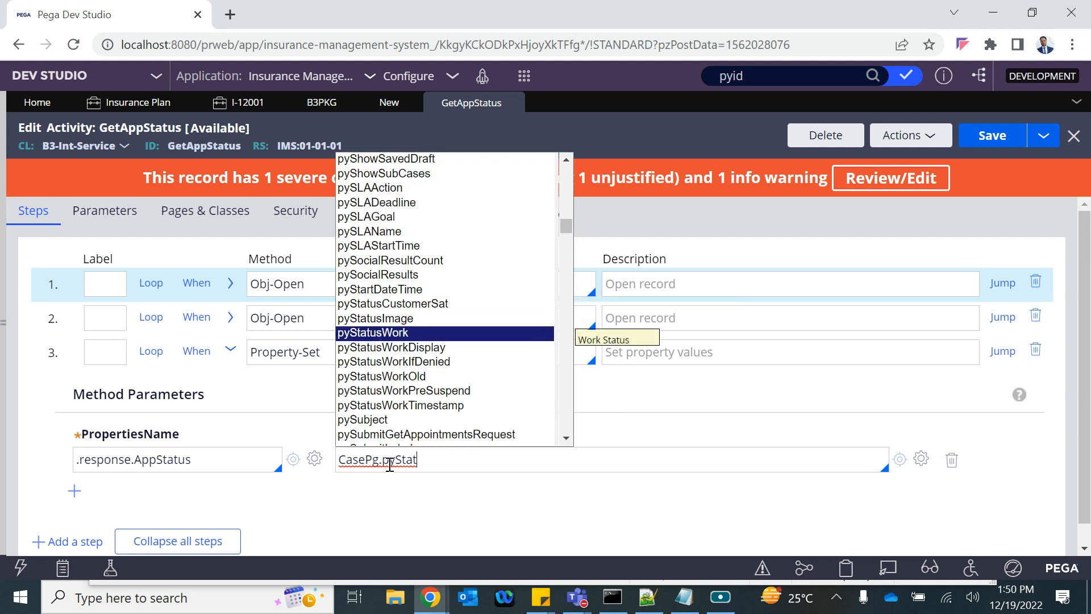
key("Return")
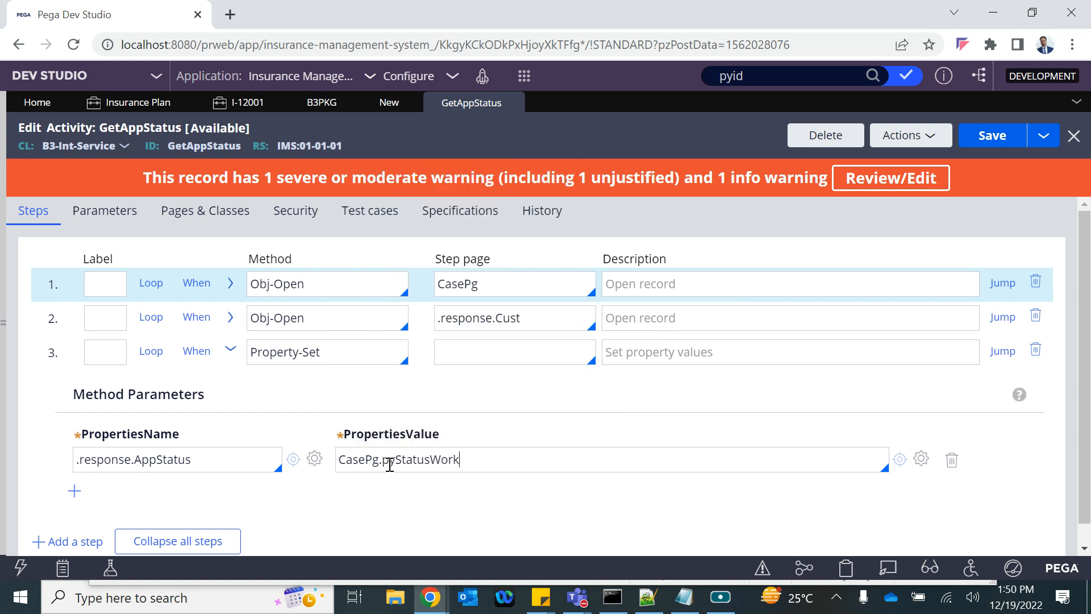
left_click(987, 137)
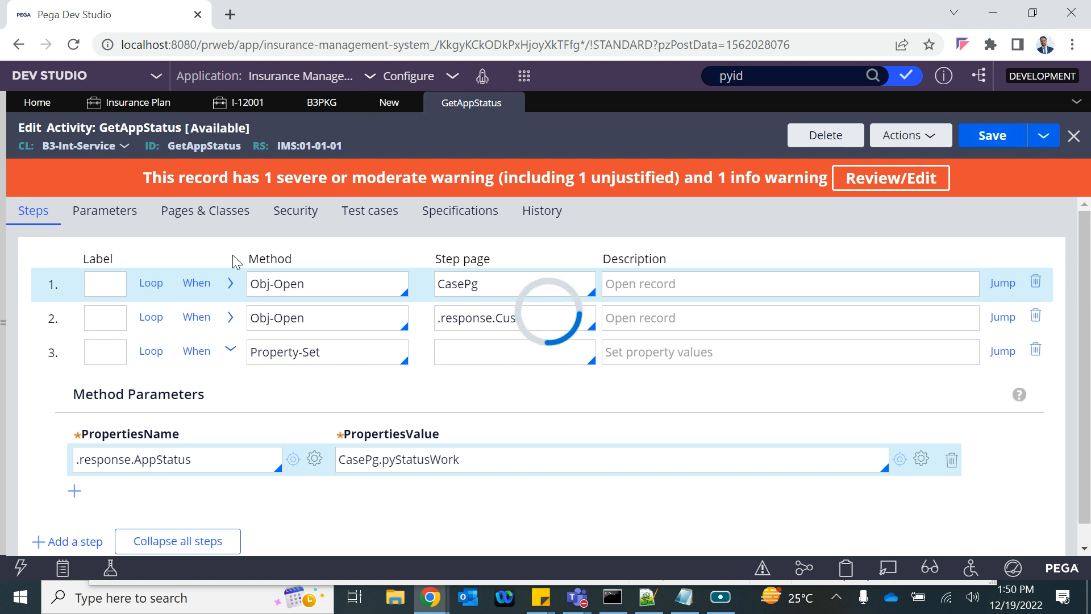
Step: Review the first step's CasePg page, then open the clipboard for case I-12001 and examine the CID property on pyWorkPage
left_click(231, 283)
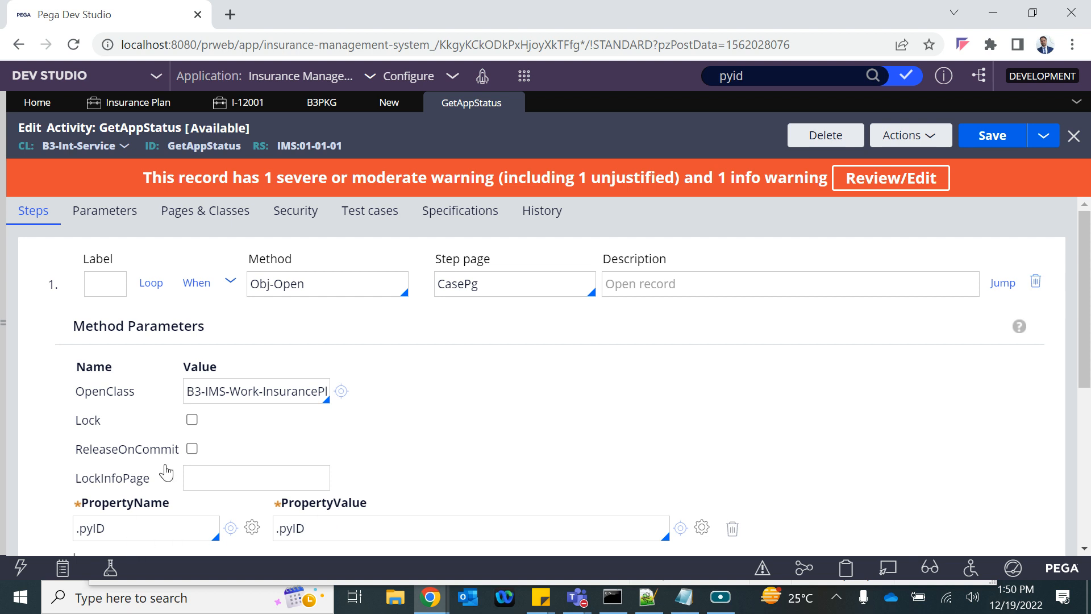
double_click(466, 287)
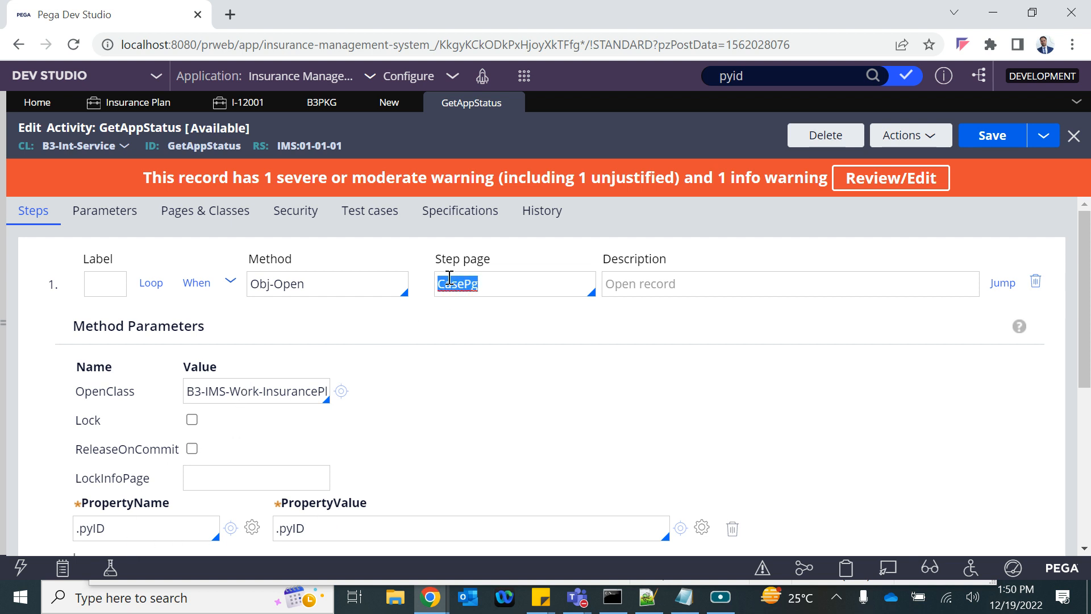
left_click(244, 104)
left_click(845, 568)
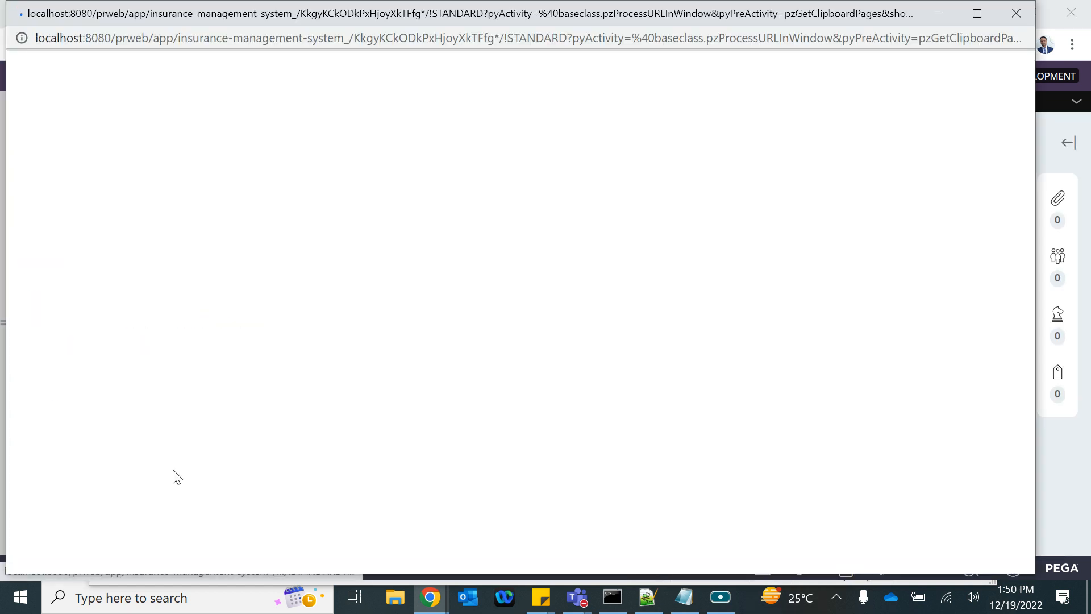
scroll(174, 469, "down", 7)
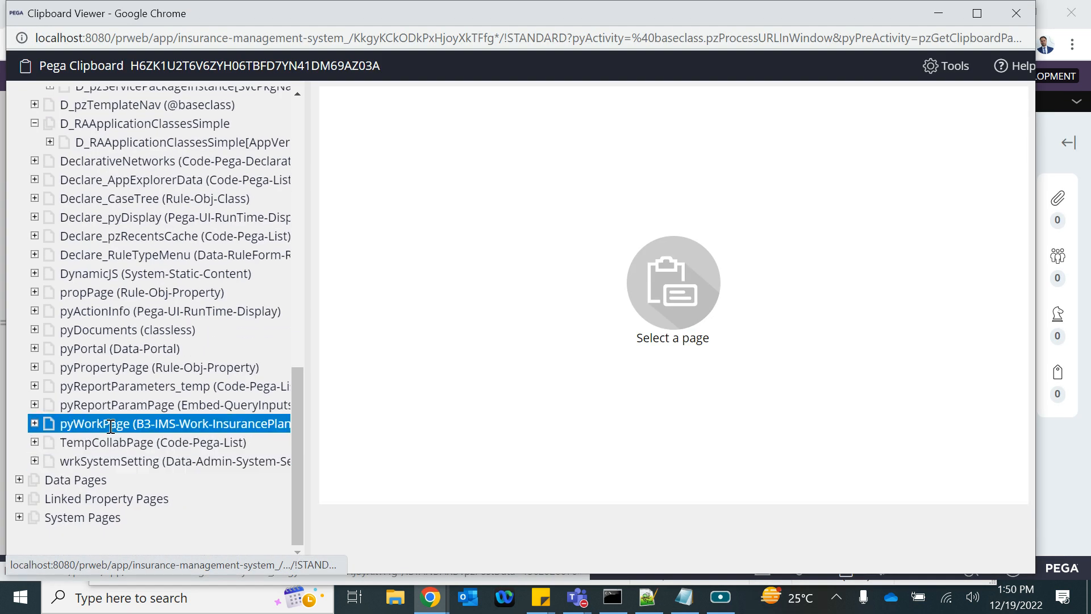
left_click(109, 423)
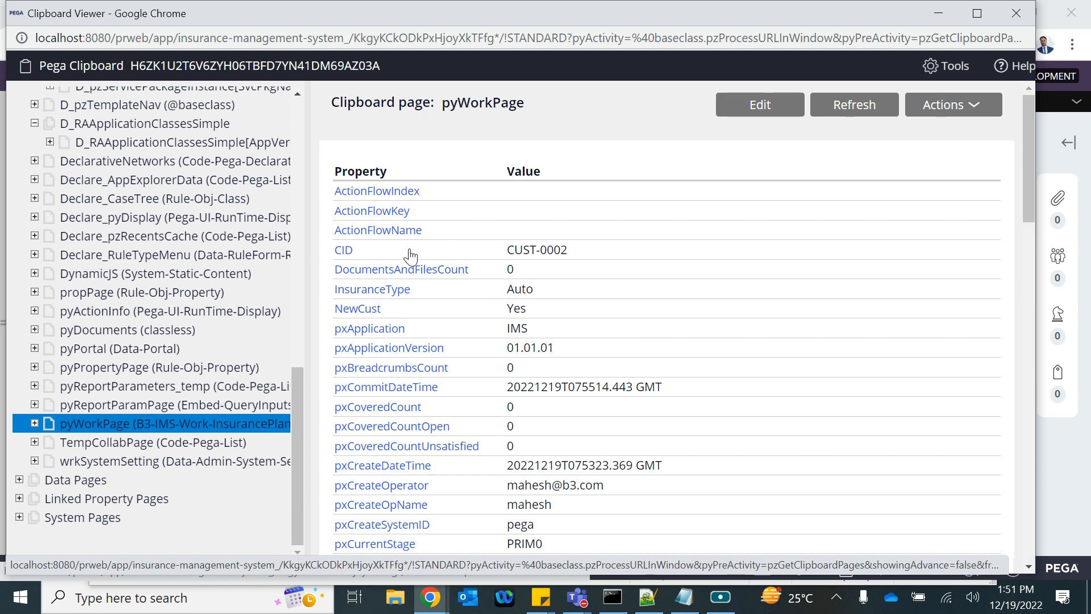
left_click_drag(333, 166, 568, 253)
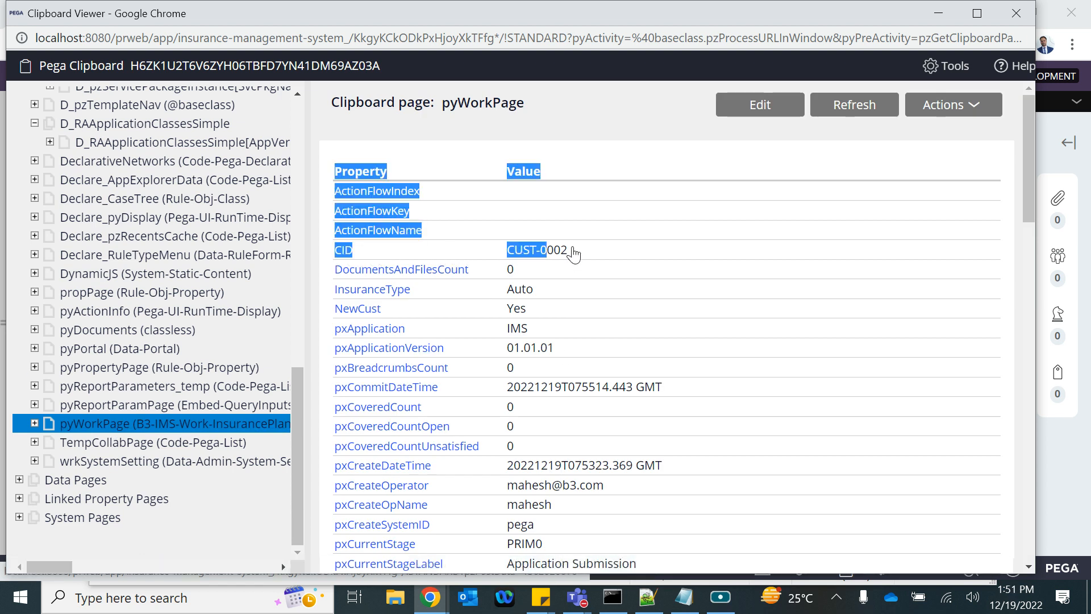
left_click(571, 254)
double_click(574, 254)
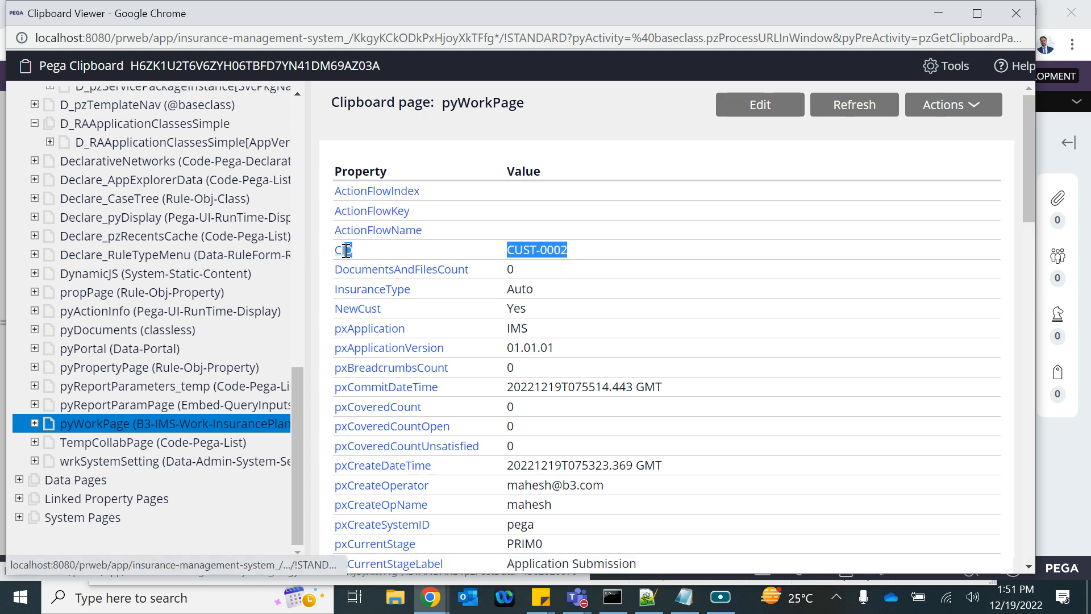
Step: Search pyWorkPage for pystat, examine the pyStatusWork property, and close the clipboard viewer
scroll(523, 449, "down", 5)
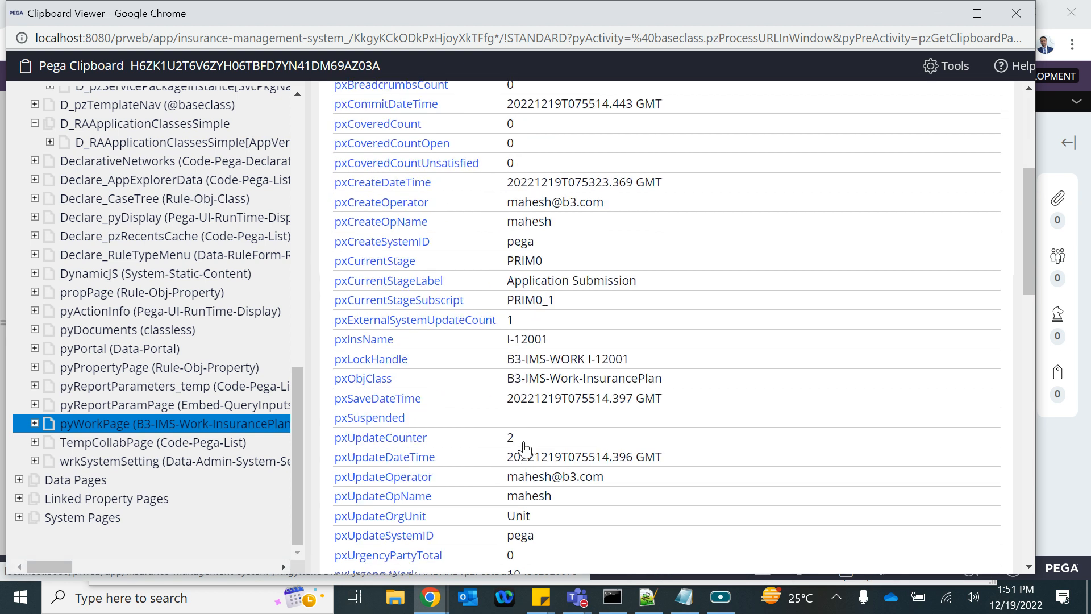
key("ctrl+f")
type("pystat")
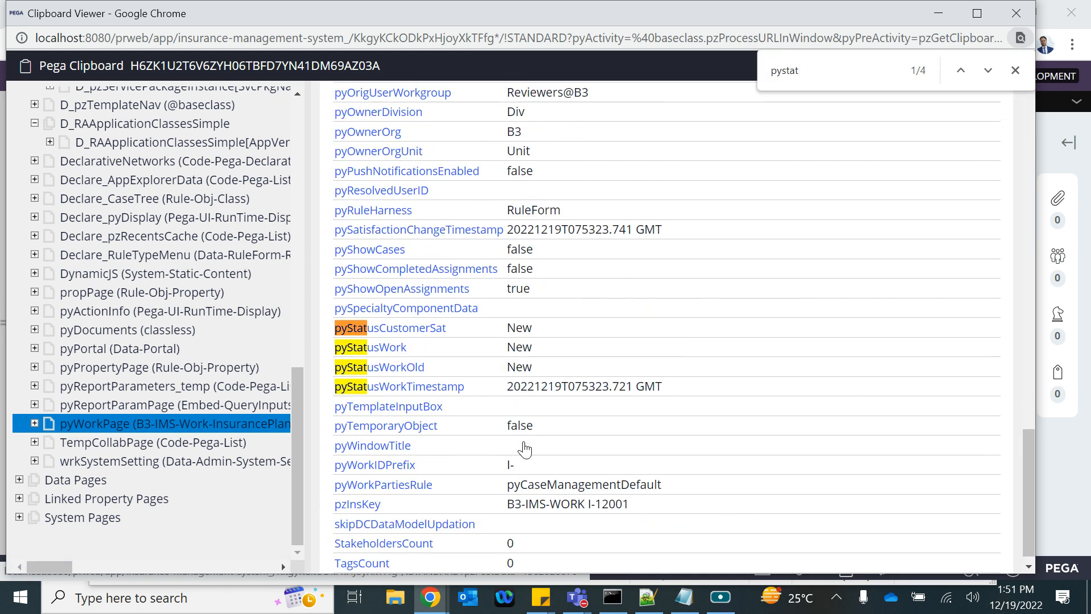
left_click_drag(542, 353, 335, 360)
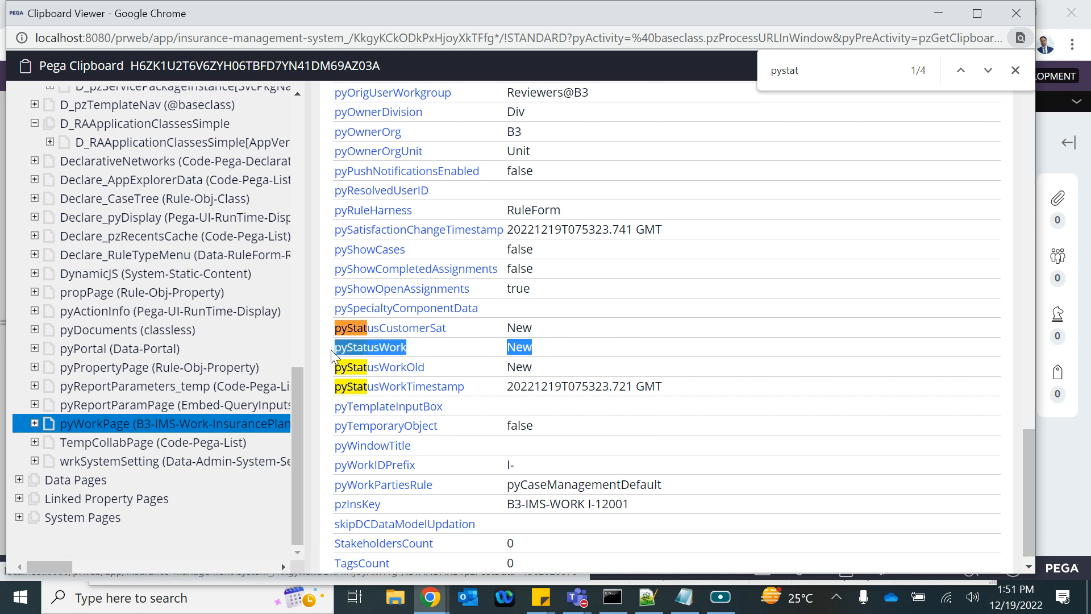
left_click(1016, 12)
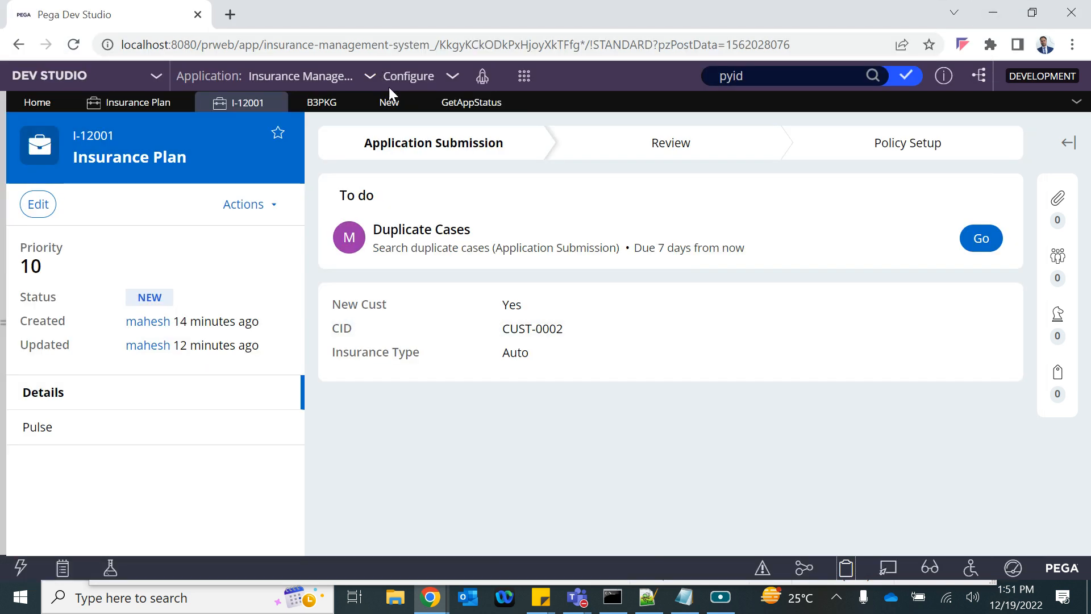
Step: Return to the GetAppStatus activity, collapse the first step, and review the second Obj-Open step's class and CID property mapping
left_click(318, 98)
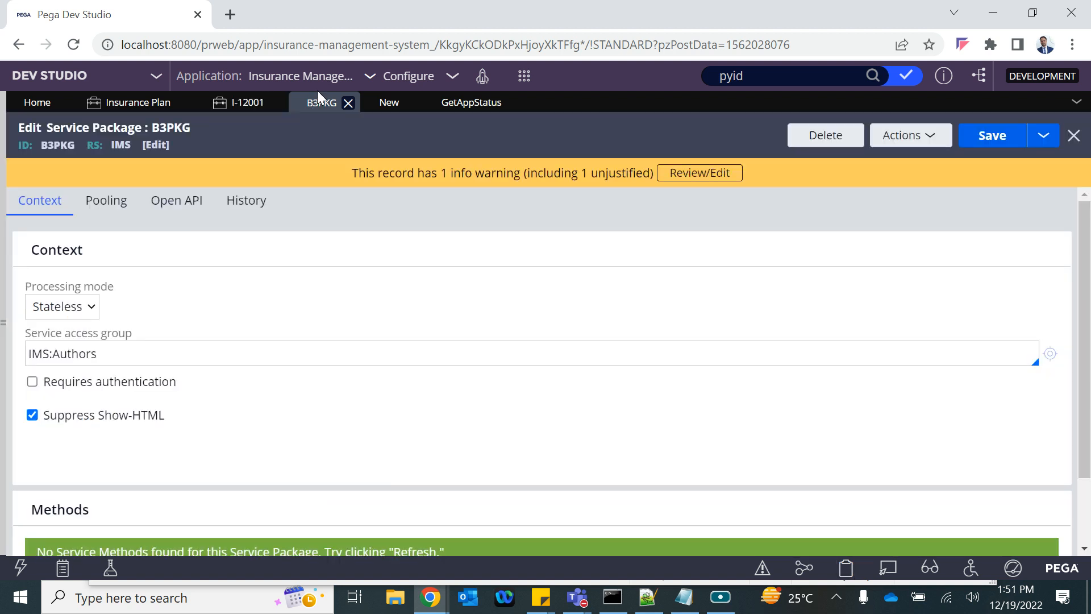
left_click(449, 116)
left_click(230, 282)
left_click_drag(483, 290, 439, 284)
left_click(231, 316)
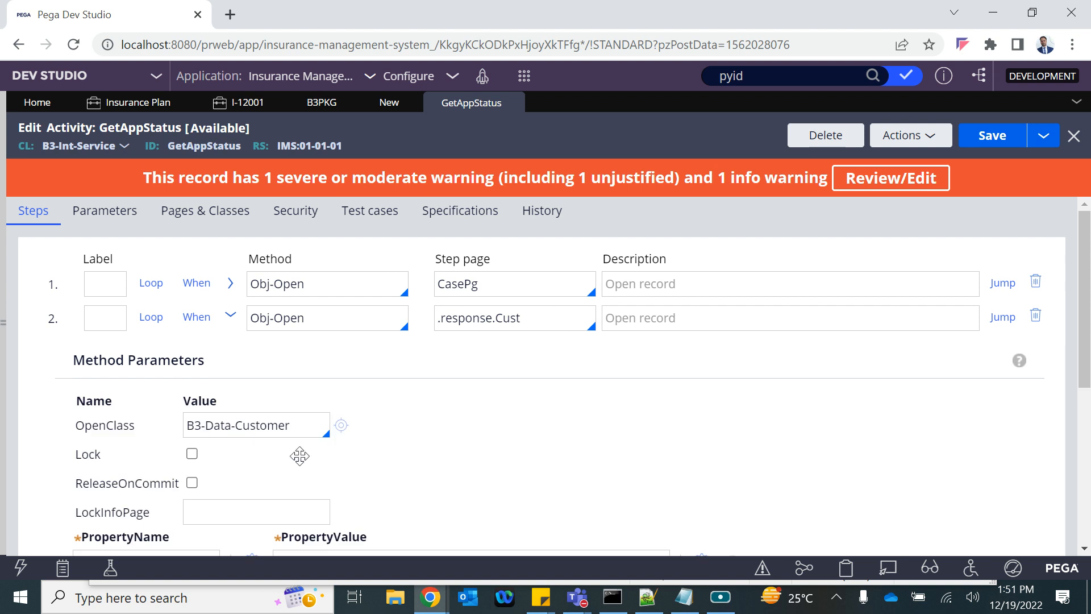
scroll(299, 456, "down", 3)
left_click_drag(353, 375, 266, 379)
left_click(266, 379)
scroll(130, 318, "up", 3)
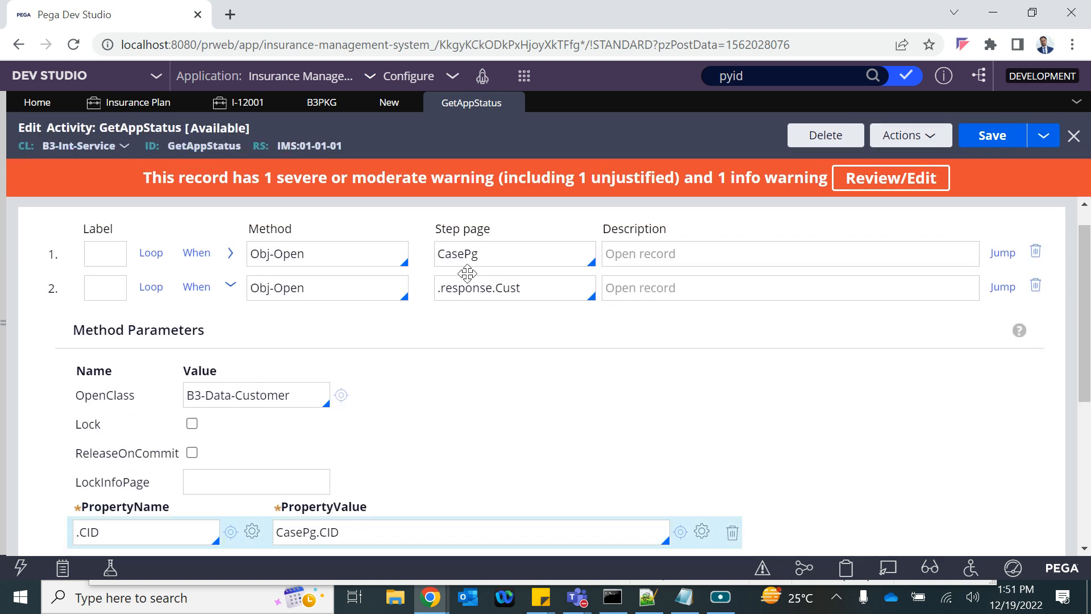
Step: Review the second step's .response.Cust step page and the Property-Set step's mapping for .response.AppStatus
double_click(503, 288)
double_click(462, 288)
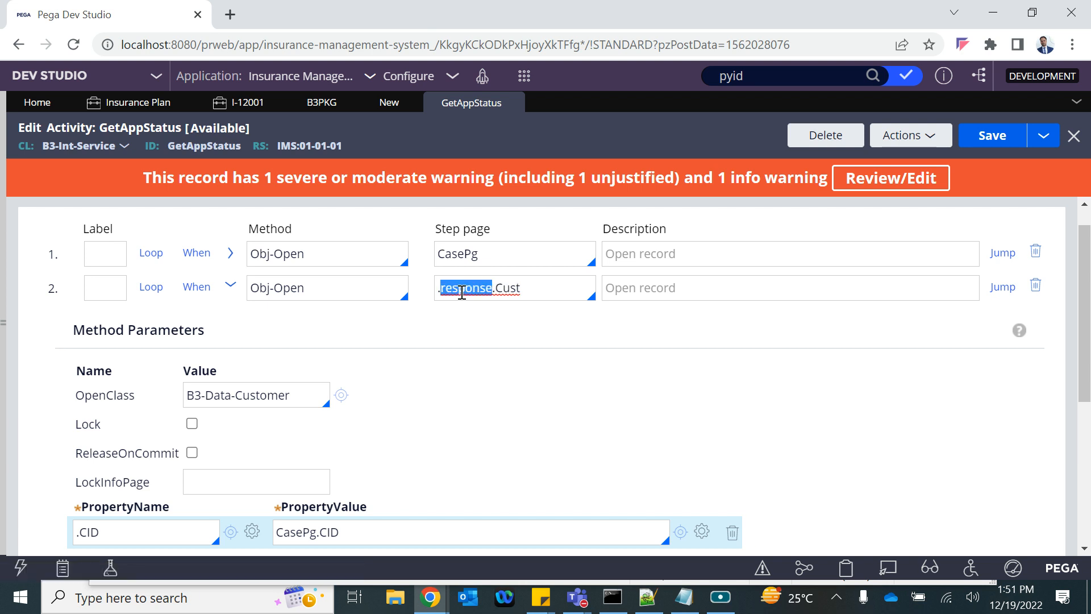
scroll(462, 292, "down", 3)
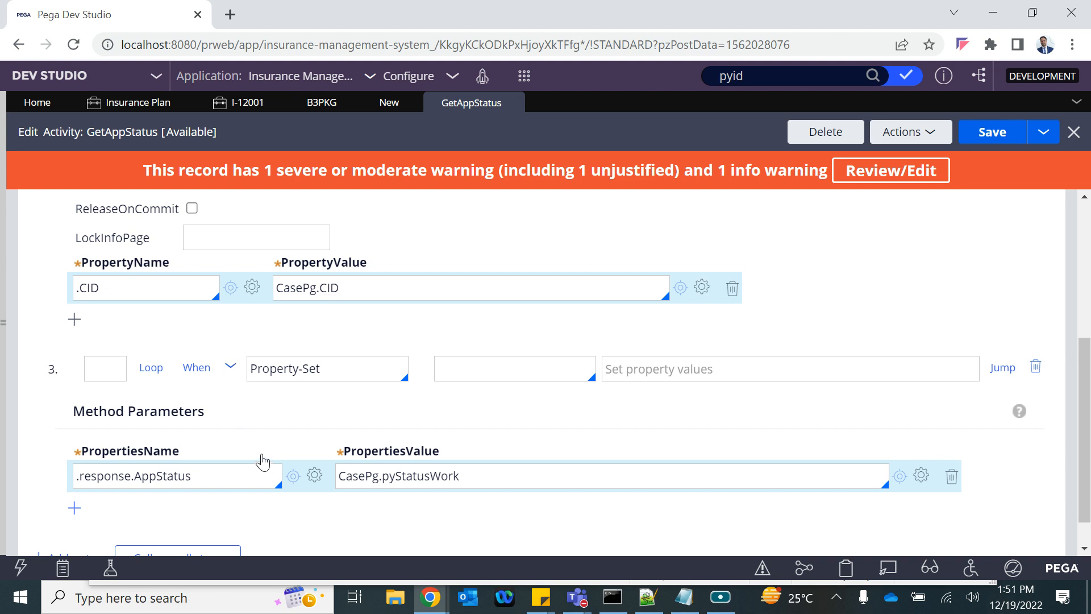
left_click(125, 477)
double_click(162, 476)
left_click_drag(460, 475, 345, 476)
scroll(339, 380, "up", 10)
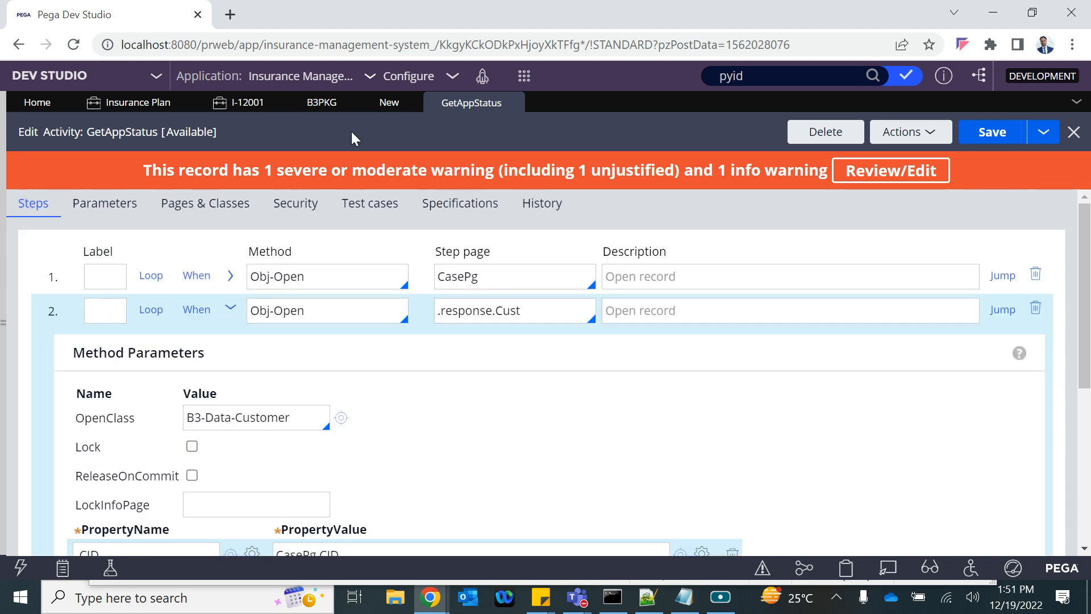
Step: Map the Get App Status service's GET response message data from JSON with key .response and save the service
left_click(389, 103)
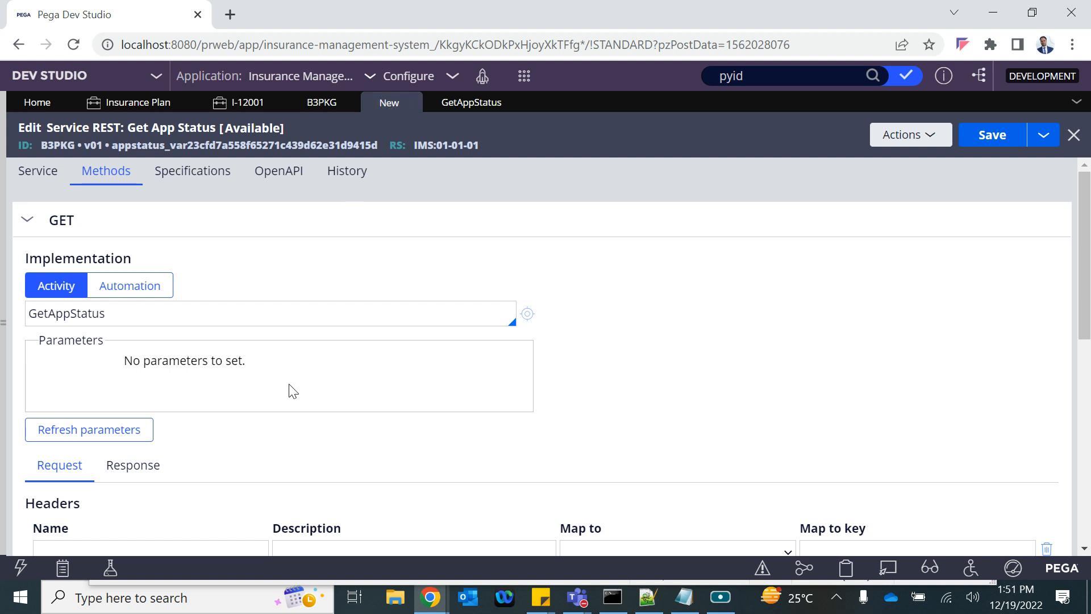
scroll(286, 390, "down", 3)
left_click(145, 319)
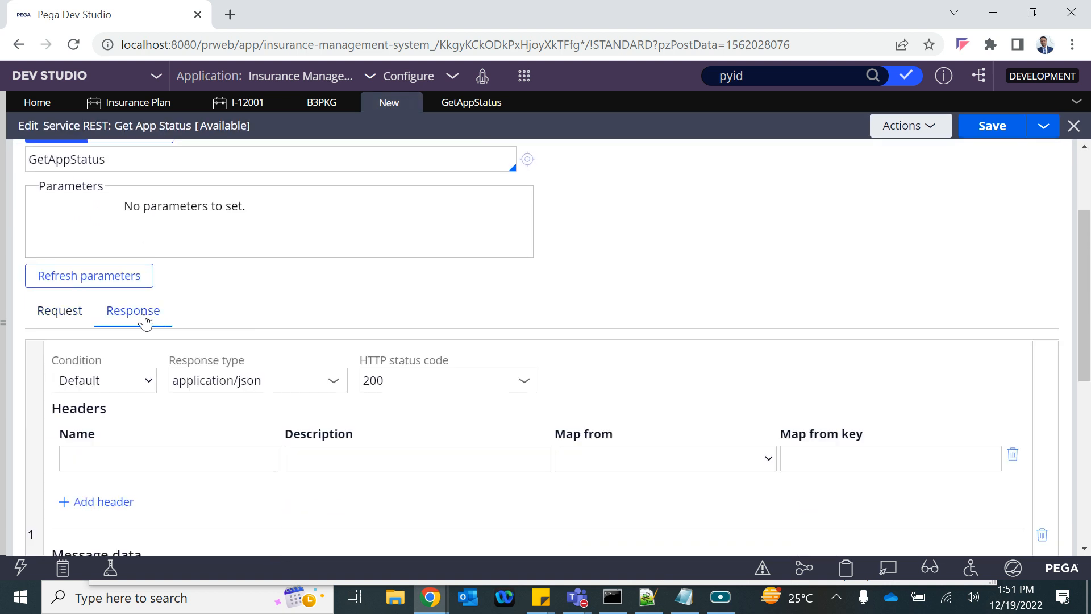
scroll(256, 451, "down", 3)
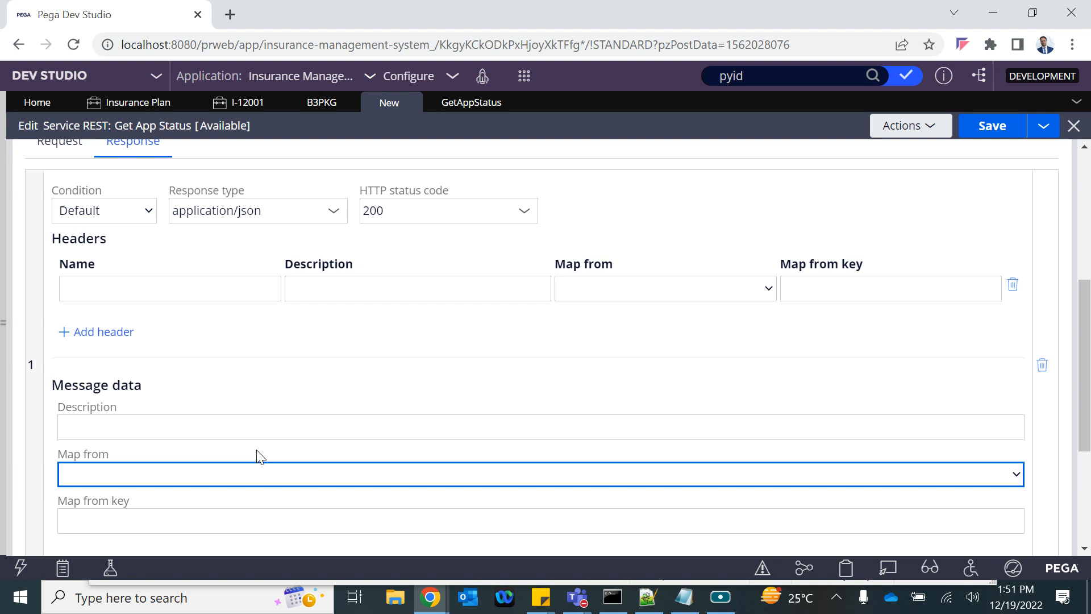
scroll(259, 456, "down", 1)
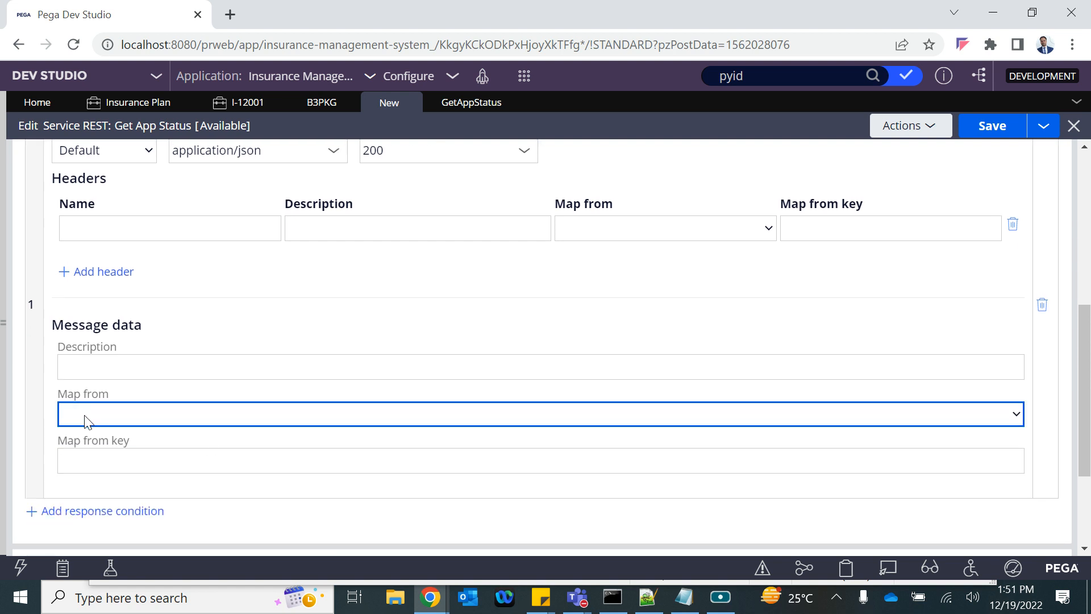
left_click(85, 415)
left_click(140, 500)
scroll(165, 463, "down", 2)
left_click(93, 318)
type(".response")
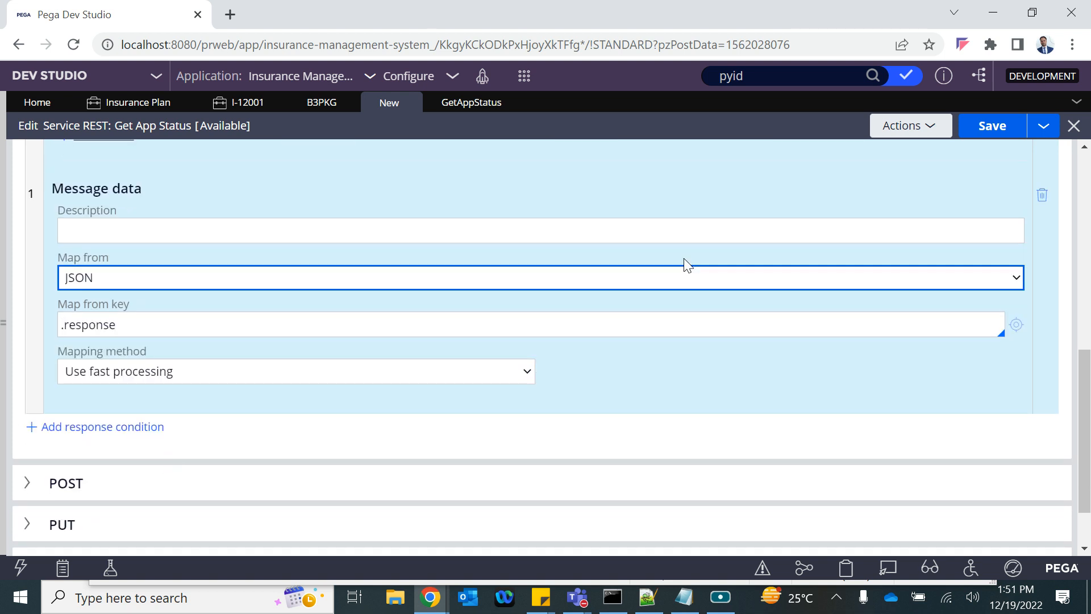
scroll(686, 263, "up", 10)
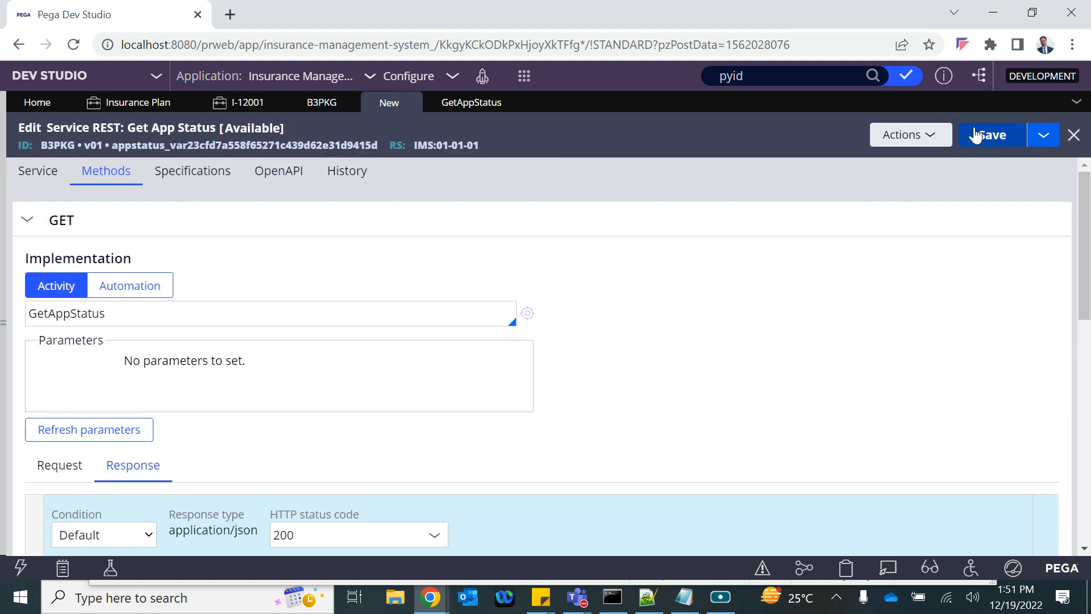
left_click(1004, 134)
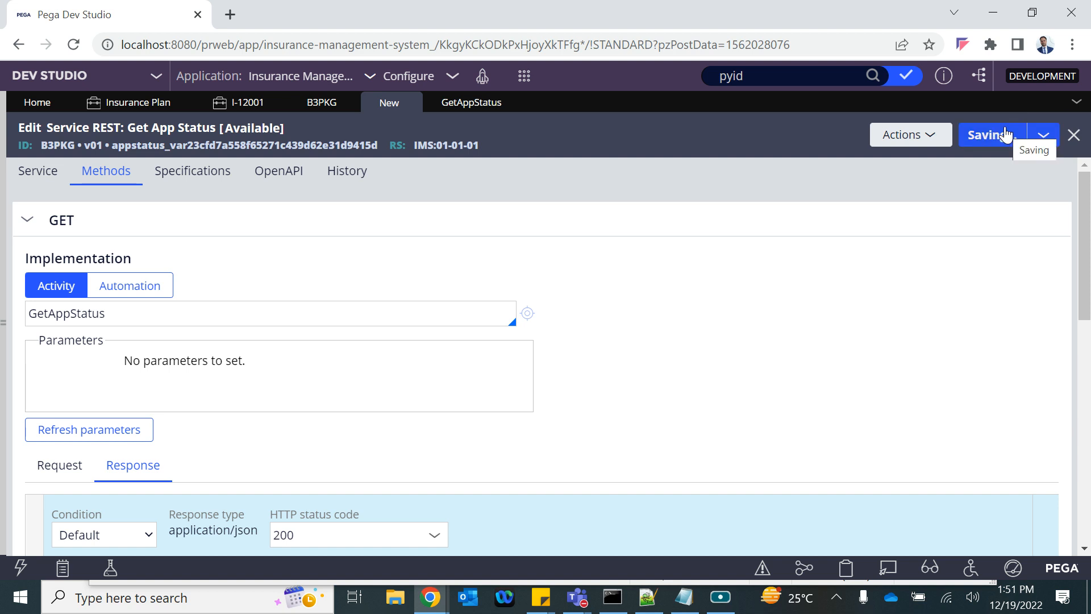
Step: Copy the full service endpoint URL from the Get App Status service's resource properties
scroll(469, 364, "down", 3)
scroll(468, 363, "up", 3)
scroll(468, 363, "down", 5)
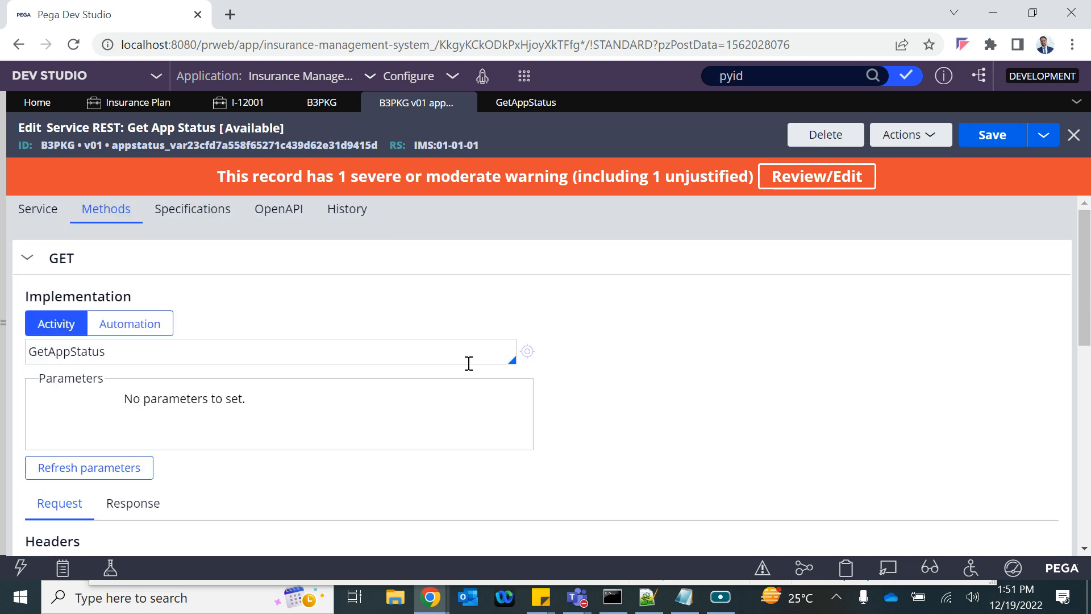
left_click(37, 220)
left_click_drag(380, 366, 26, 359)
key("ctrl+c")
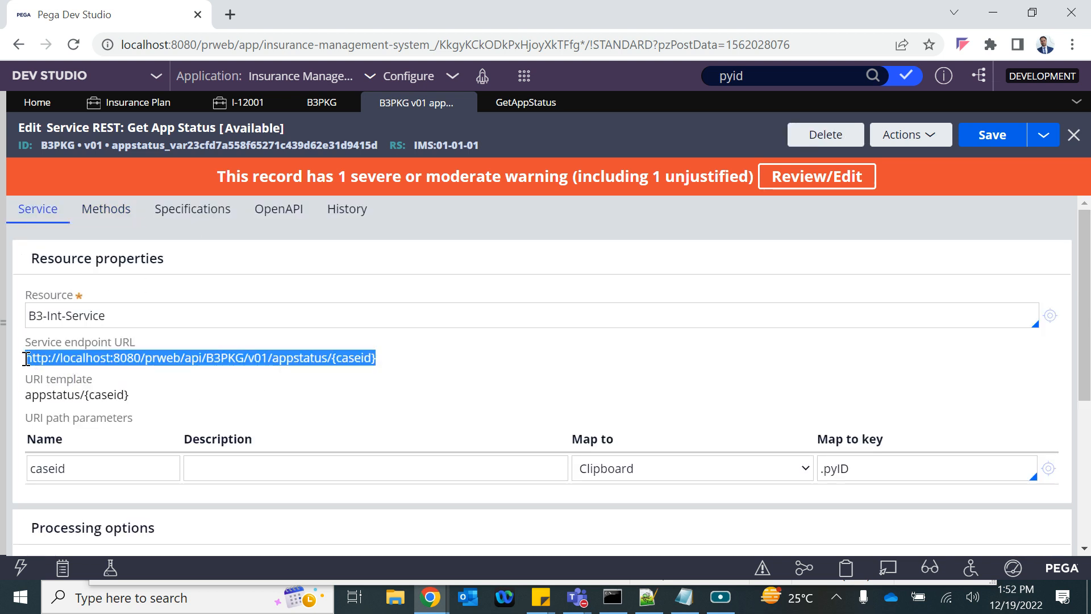
Step: Launch SoapUI 5.7.0 and dismiss its Endpoint Explorer window
left_click(21, 596)
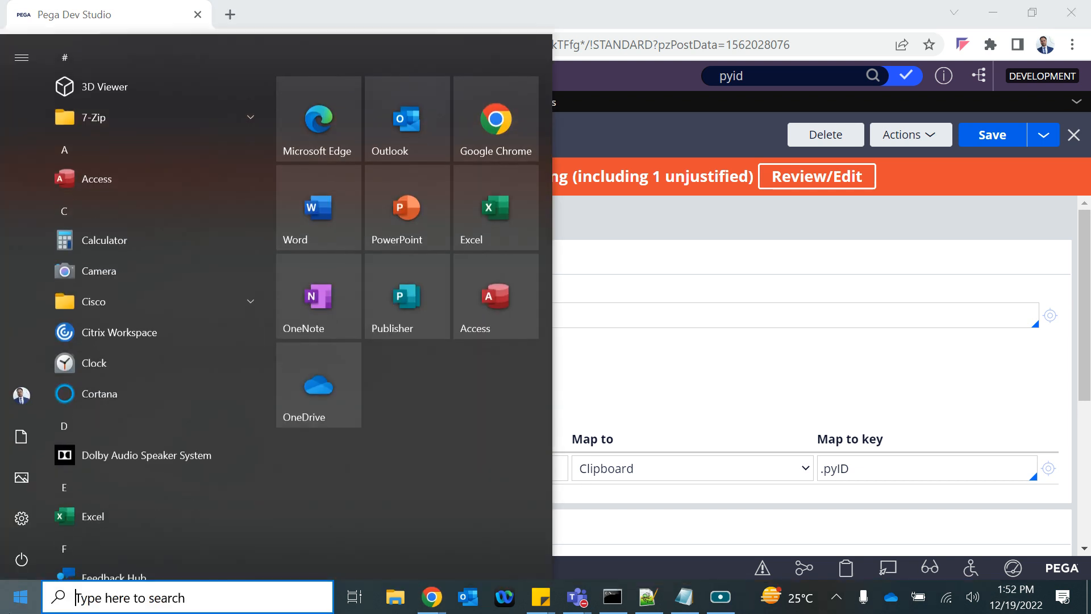
type("so")
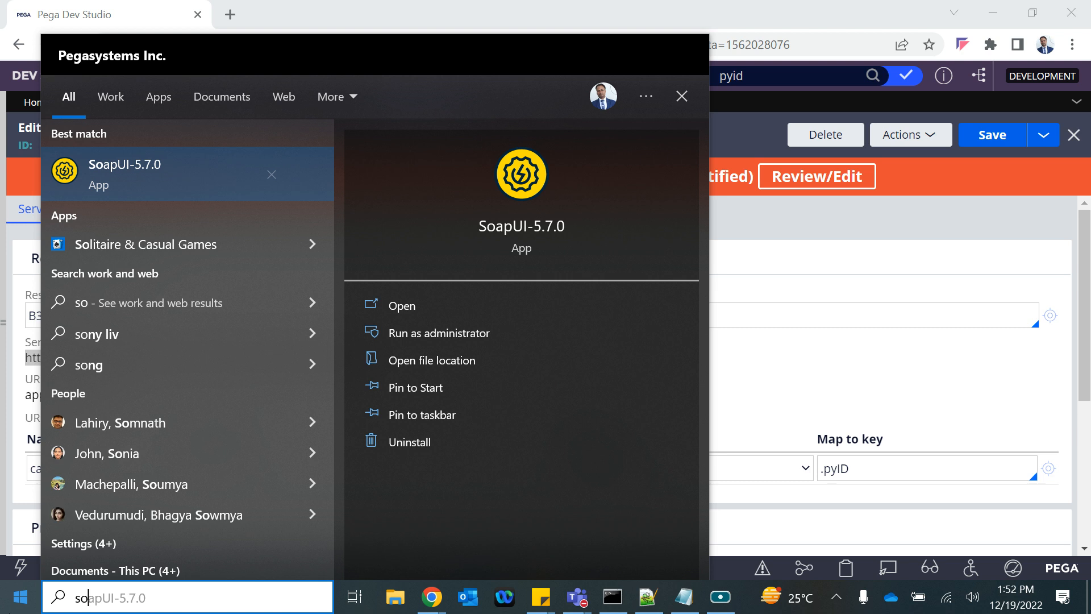
key("Return")
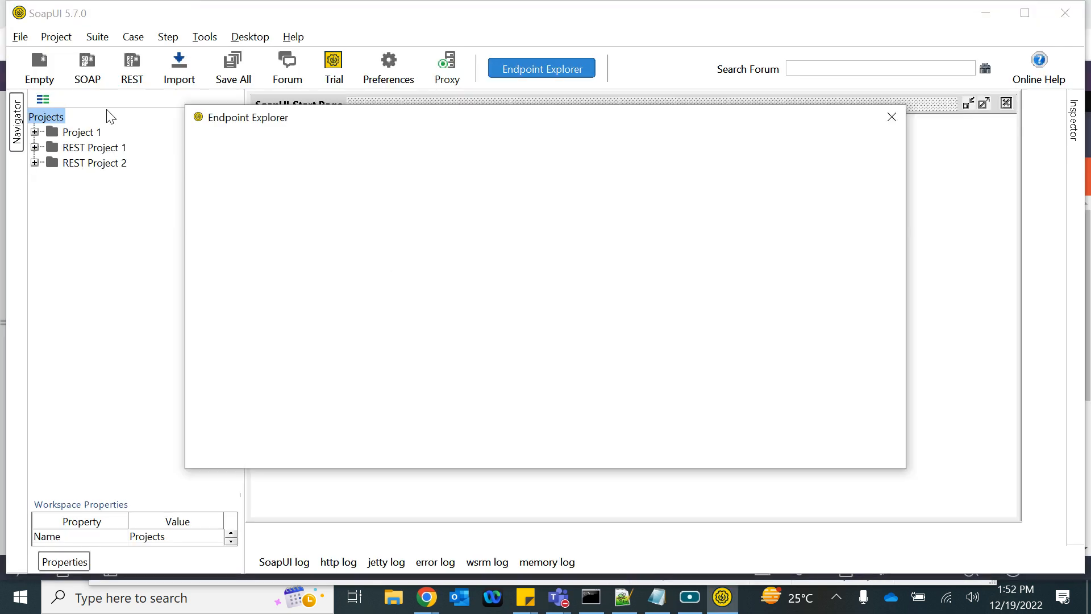
left_click(891, 116)
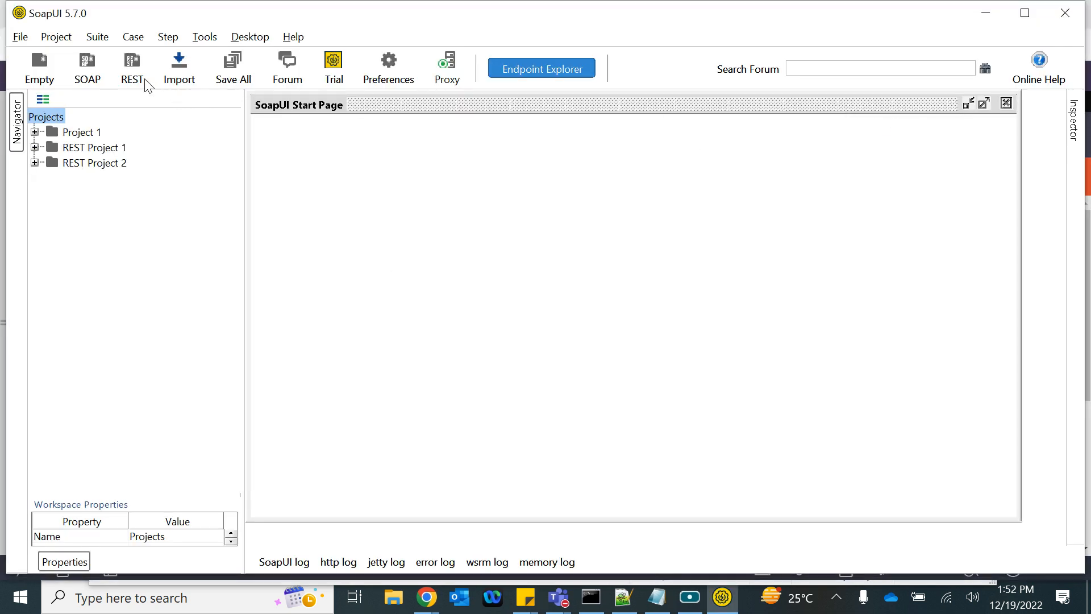
Step: Create a new REST project in SoapUI using the copied service endpoint URL as its URI
left_click(130, 73)
key("BackSpace")
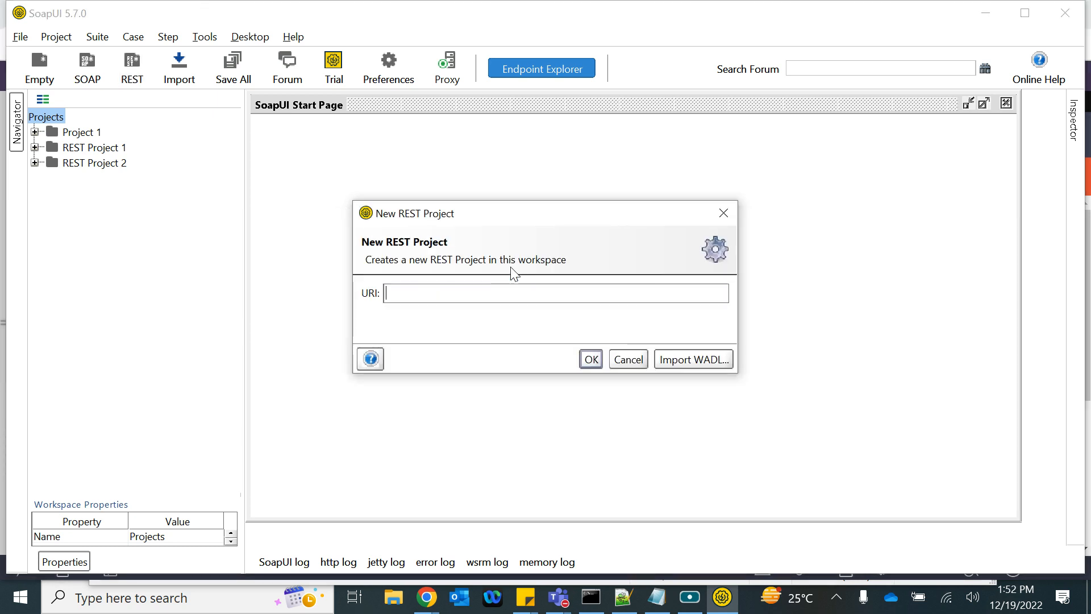
key("ctrl+v")
left_click(591, 359)
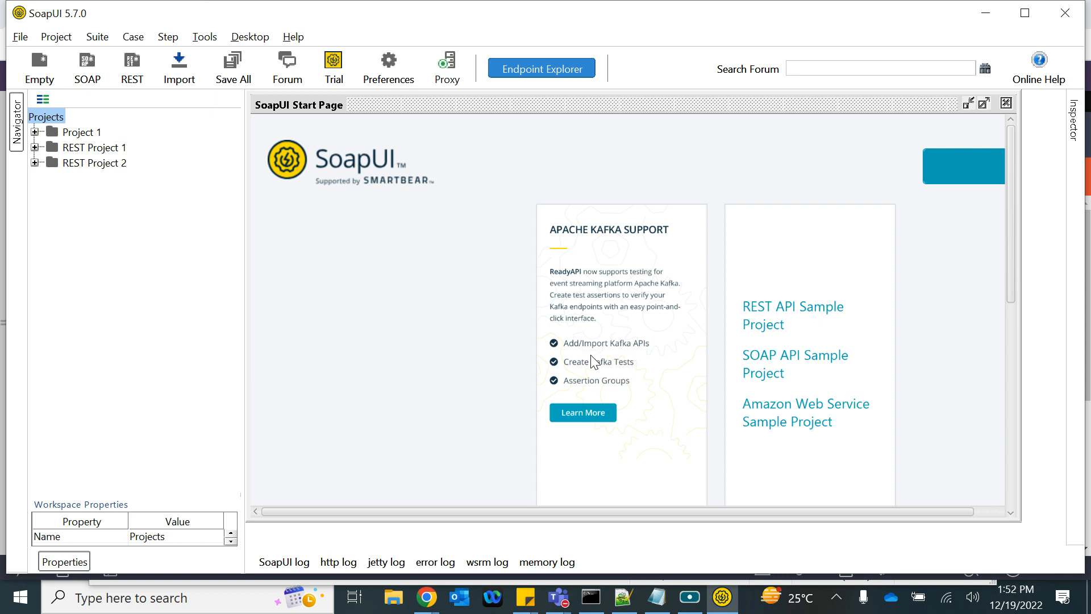
Step: Remove the {caseid} placeholder from Request 1's resource path, leaving /prweb/api/B3PKG/v01/appstatus/
double_click(762, 170)
left_click_drag(803, 166, 756, 171)
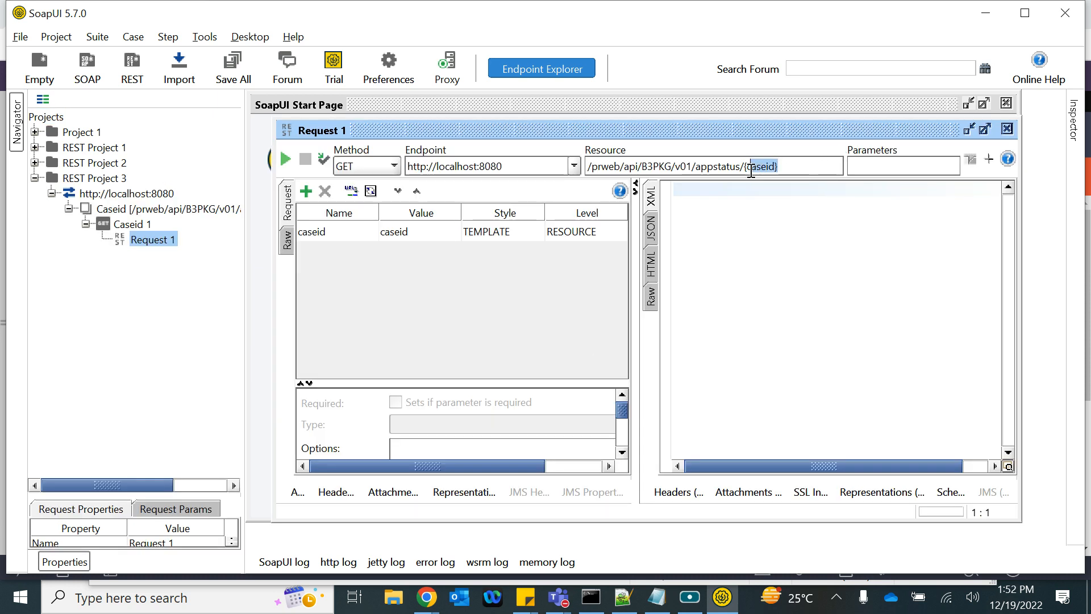
left_click_drag(751, 173, 744, 170)
key("BackSpace")
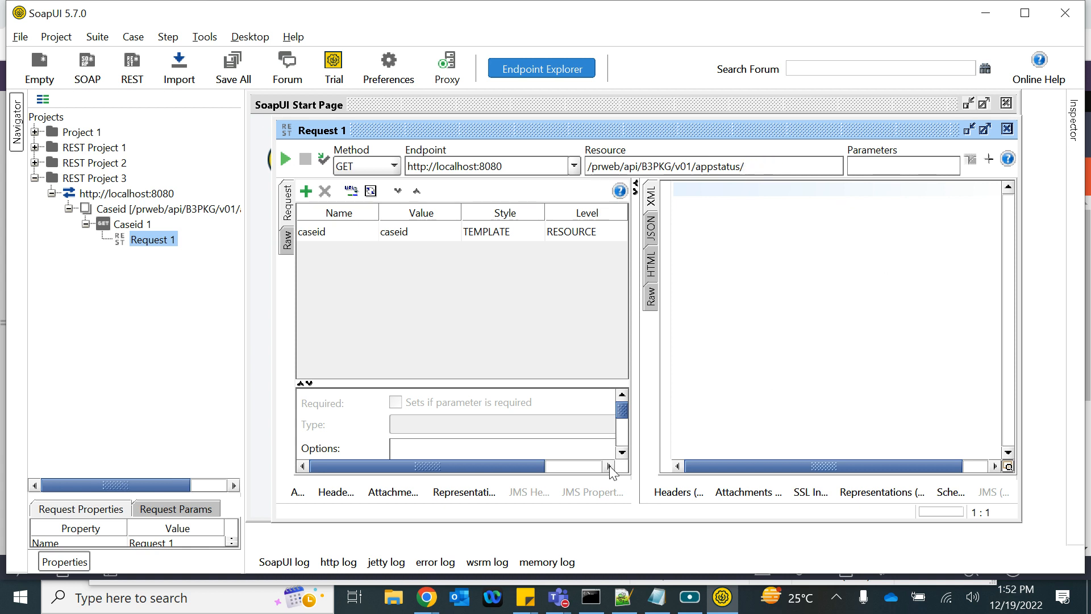
Step: Copy the case ID I-12001 from the Insurance Plan case in Pega and append it to Request 1's resource path in SoapUI
mouse_move(426, 597)
left_click(357, 514)
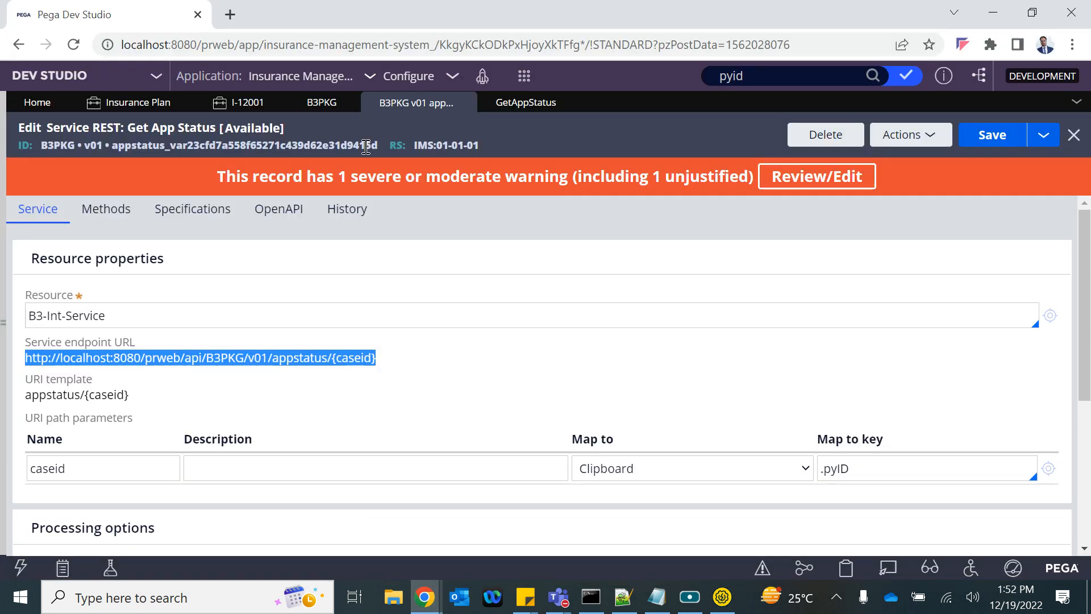
left_click(241, 102)
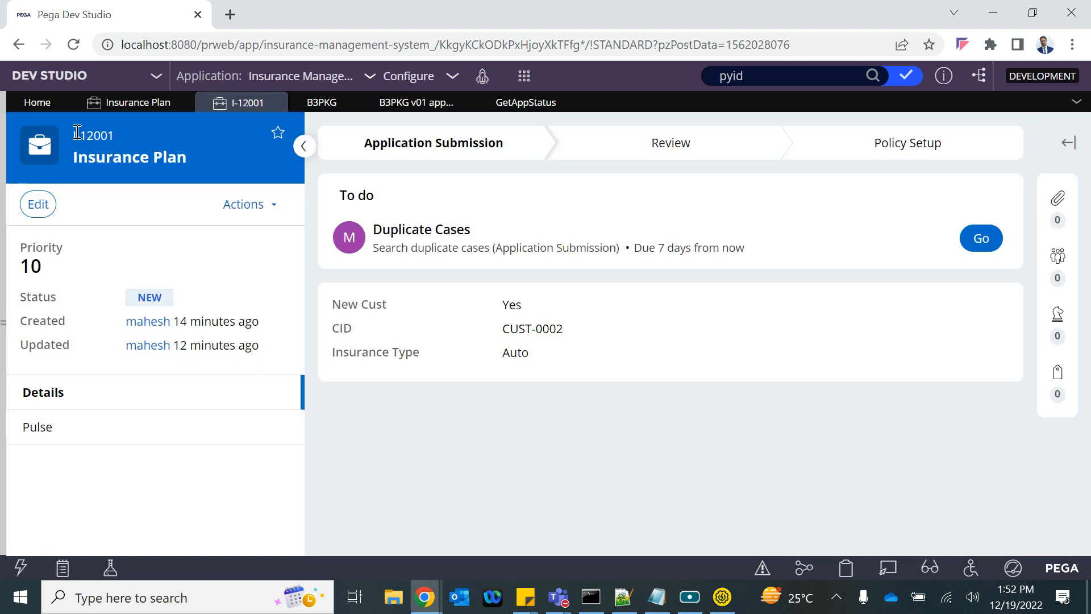
mouse_move(76, 134)
left_mouse_down()
mouse_move(111, 139)
mouse_move(74, 134)
left_mouse_up()
key("ctrl+c")
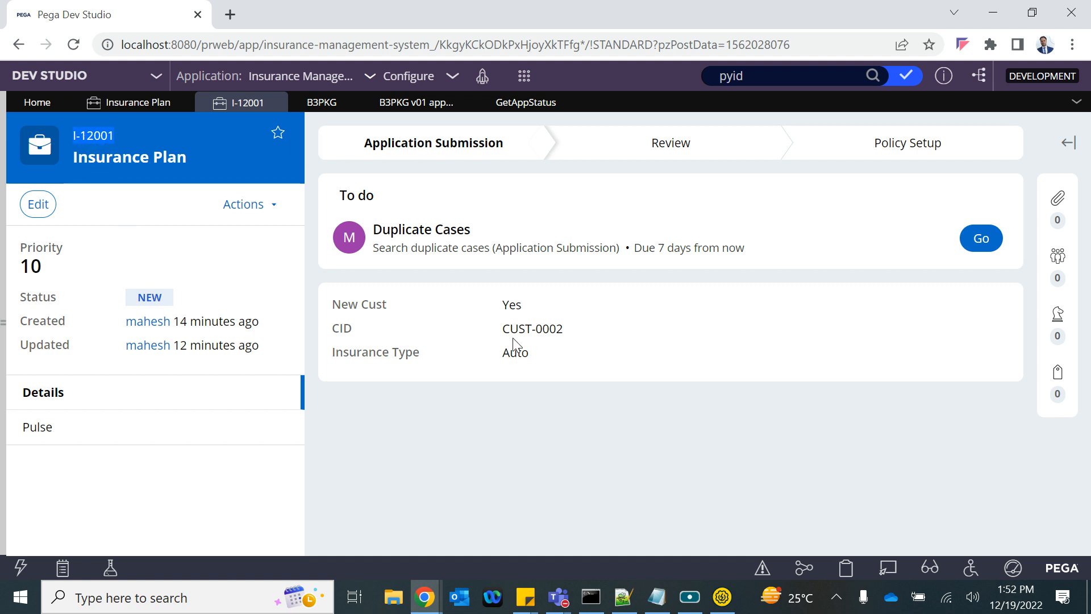
left_click_drag(502, 331, 532, 331)
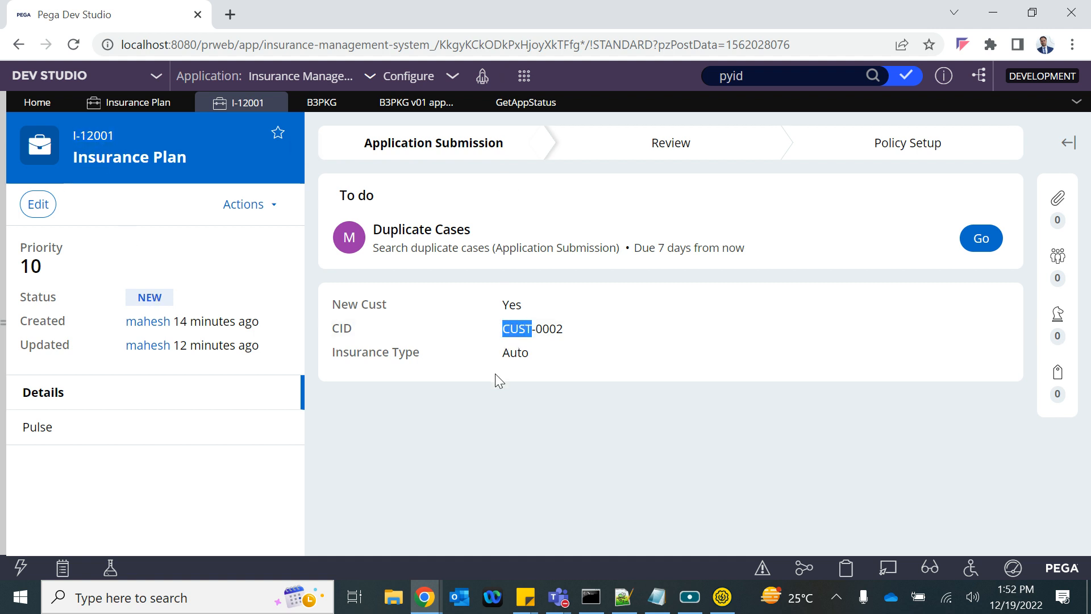
left_click(721, 596)
key("ctrl+v")
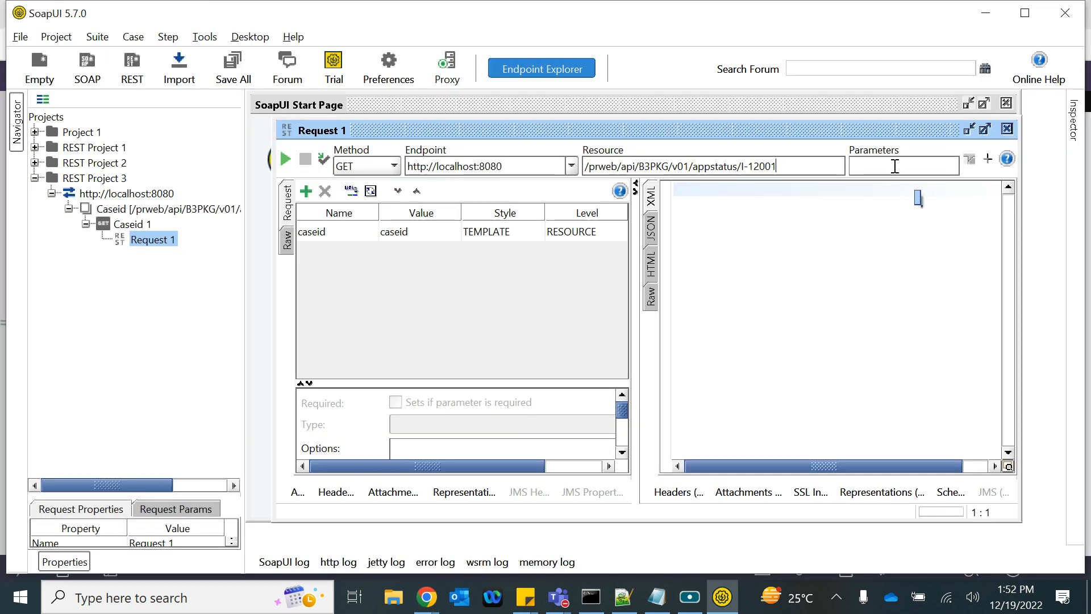
Step: Send Request 1 and examine its response in the JSON, HTML, XML and raw views
left_click(285, 160)
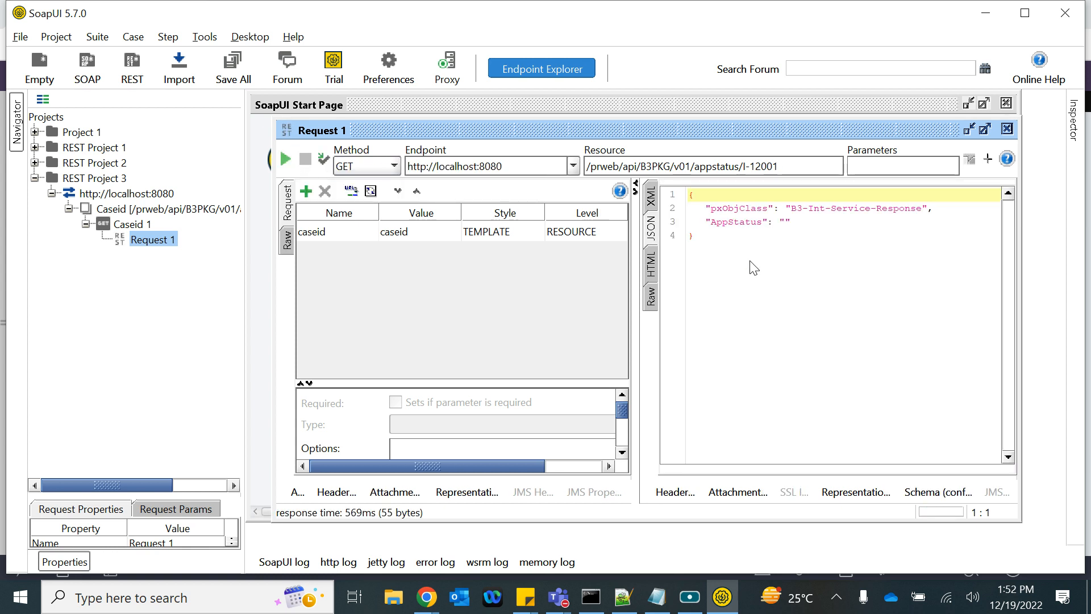
left_click(651, 262)
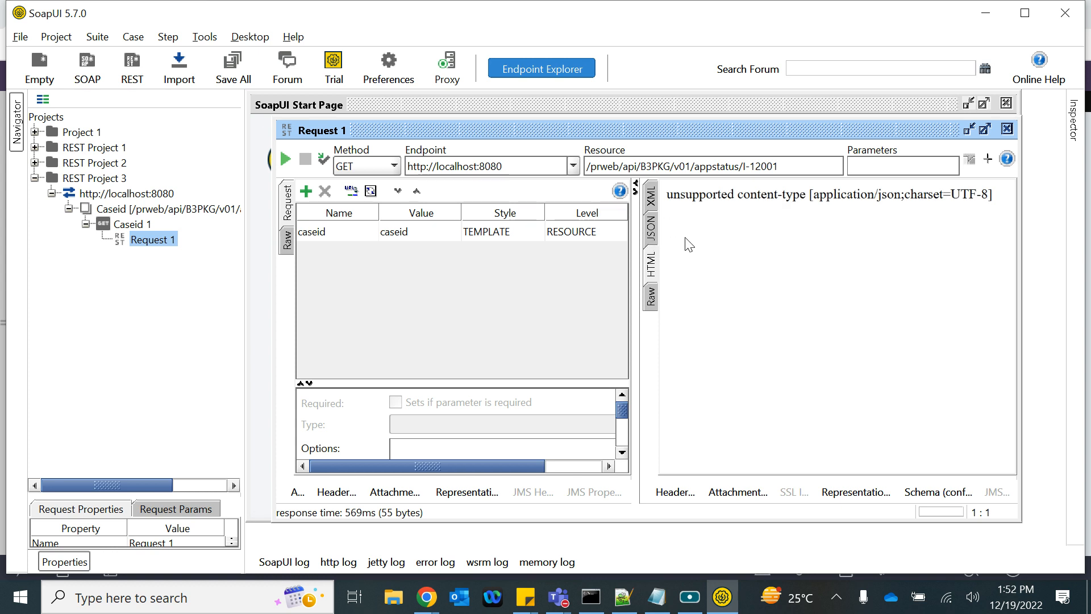
left_click(651, 197)
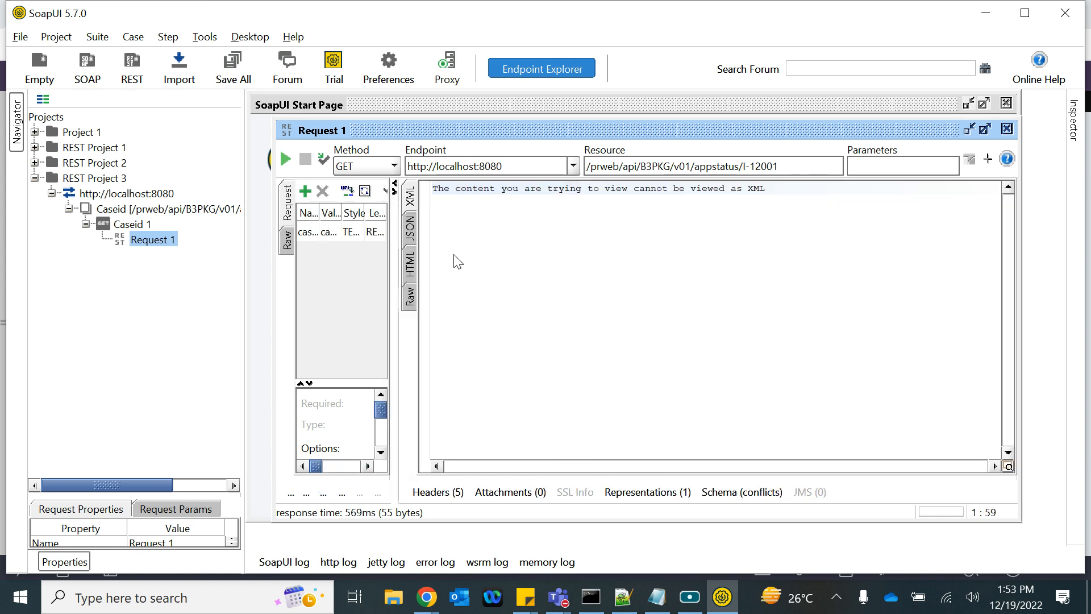
left_click(412, 291)
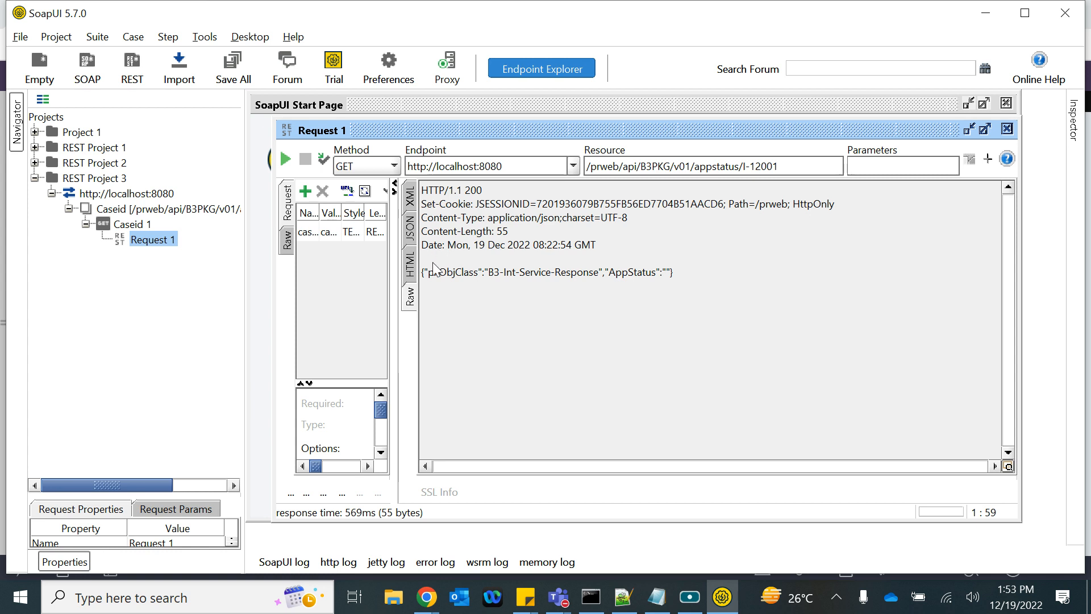
left_click(410, 264)
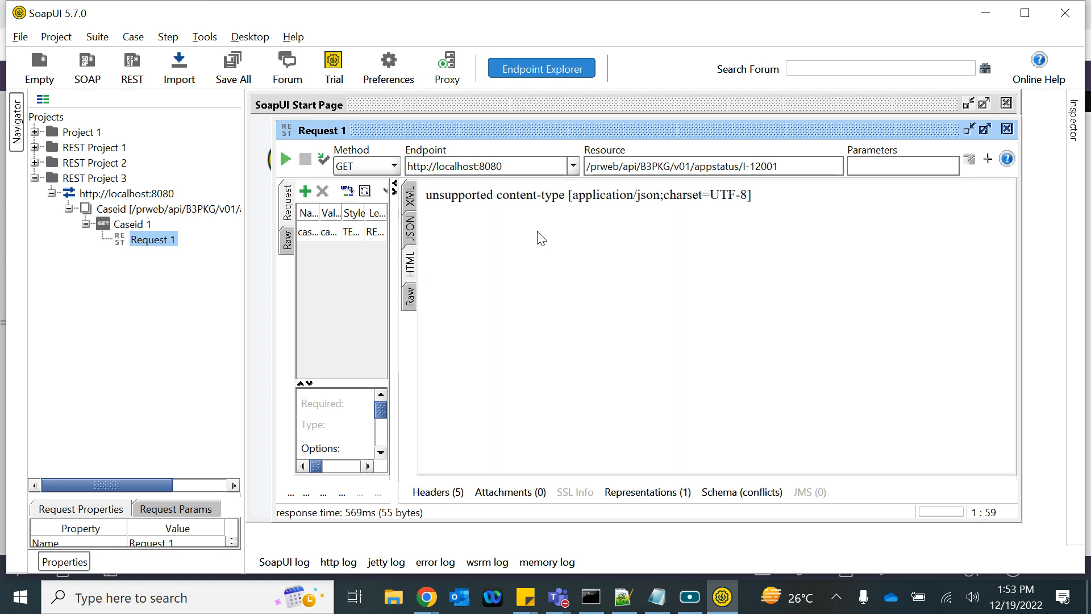
Step: Switch back to Pega and review the GetAppStatus activity's steps and the Get App Status service's resource properties and processing options
mouse_move(426, 596)
left_click(329, 540)
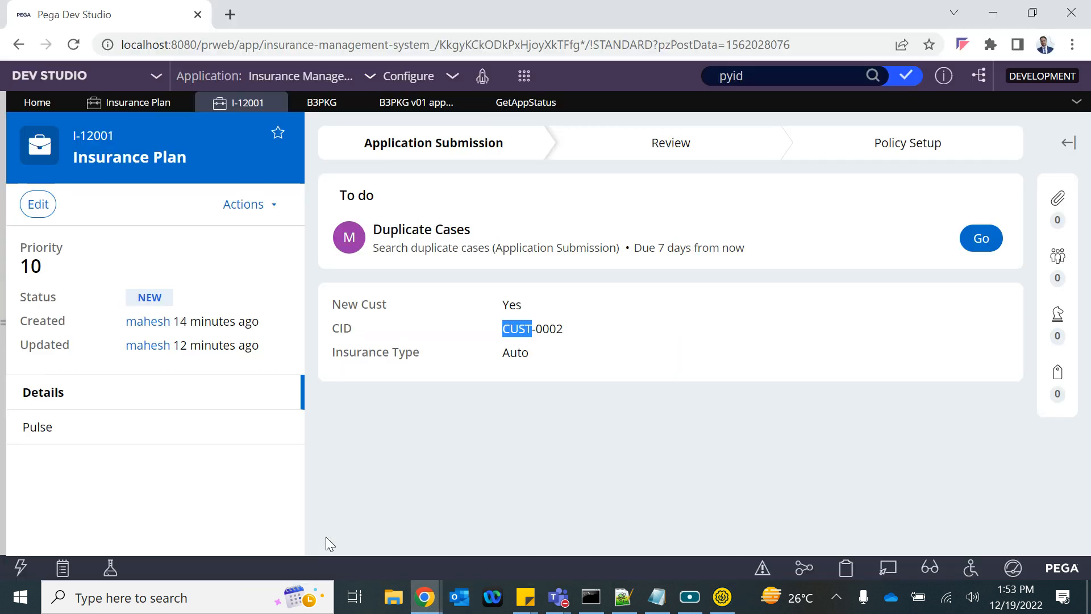
left_click(502, 107)
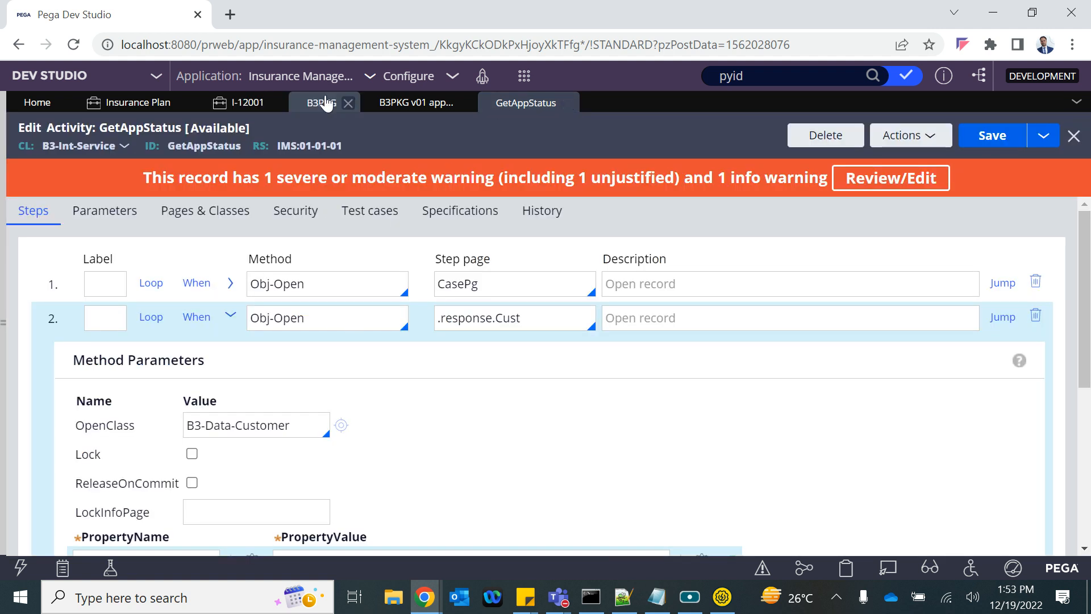
scroll(406, 366, "down", 4)
scroll(406, 366, "up", 4)
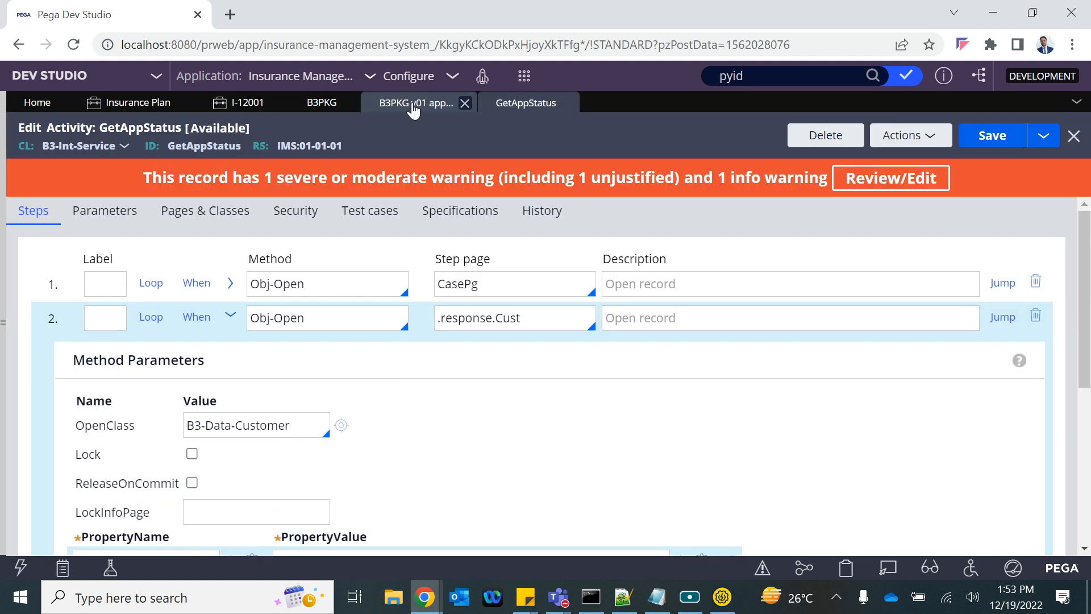
left_click(461, 102)
scroll(370, 313, "down", 4)
scroll(370, 317, "up", 4)
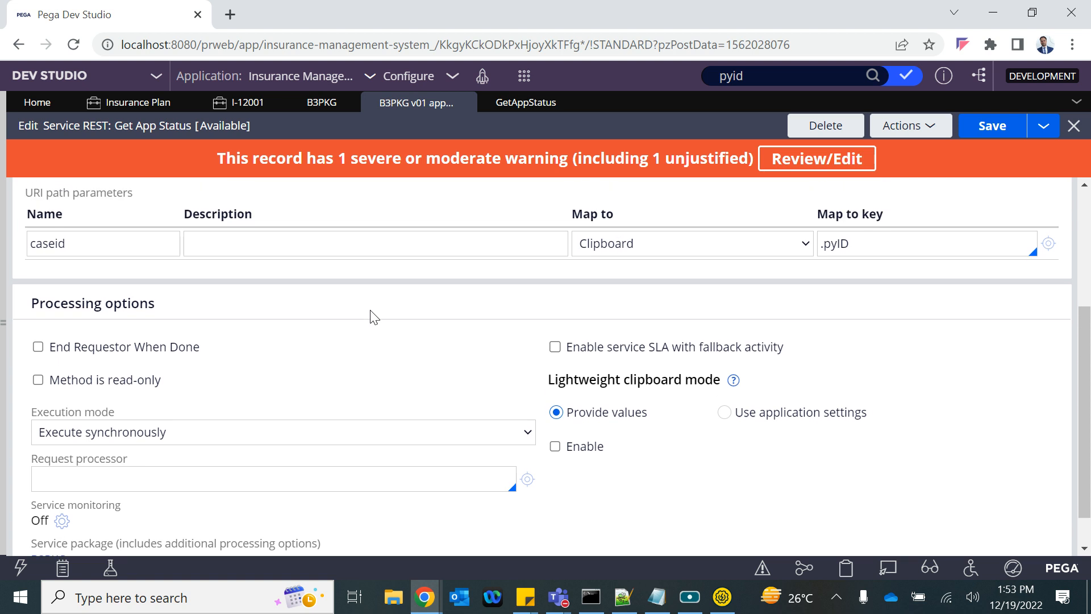
Step: Map the GET method's response message data from Clipboard instead of JSON, keeping .response as the key, and save the service
left_click(116, 207)
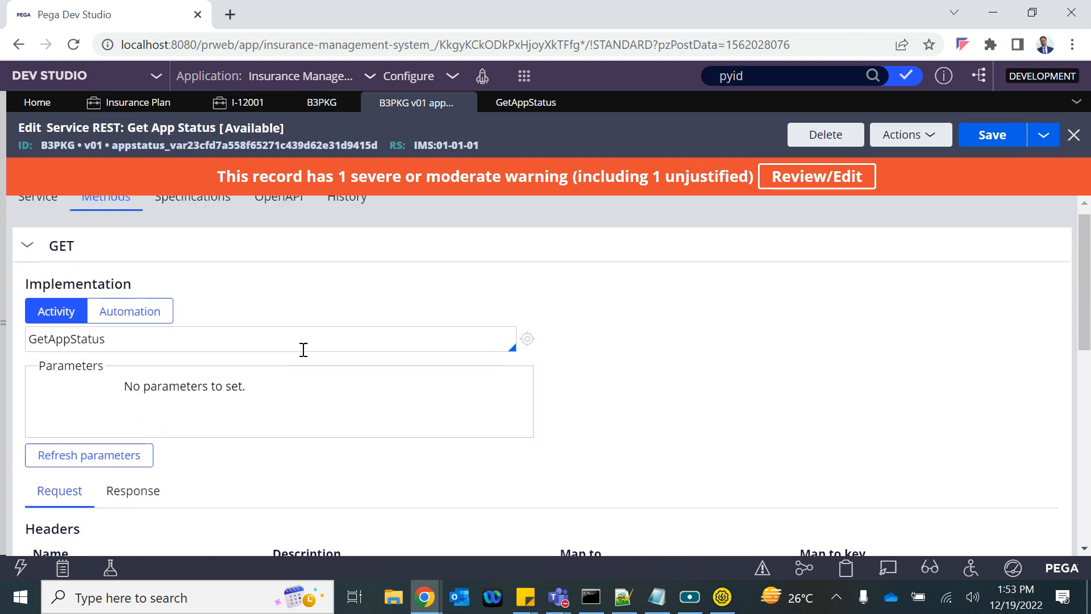
scroll(302, 349, "down", 5)
scroll(297, 346, "up", 5)
scroll(146, 382, "down", 5)
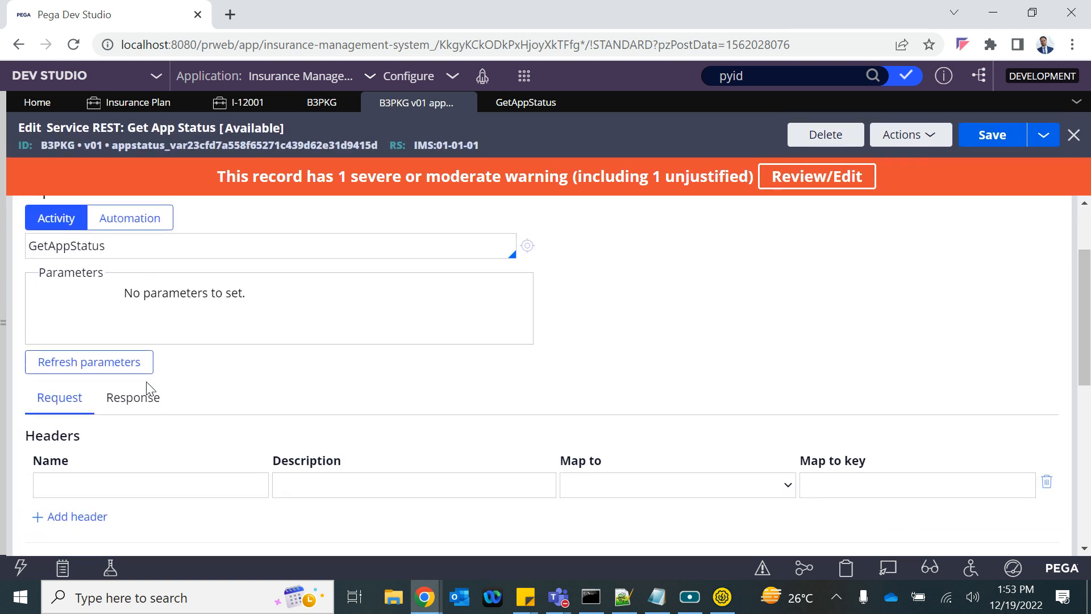
left_click(134, 319)
scroll(225, 413, "down", 5)
scroll(225, 413, "down", 1)
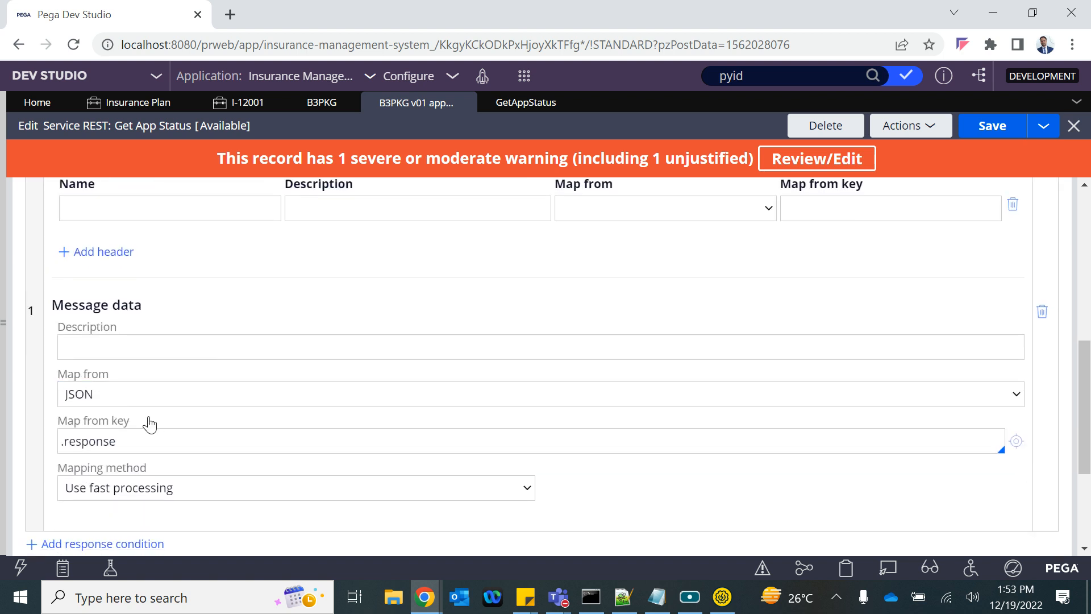
left_click(127, 392)
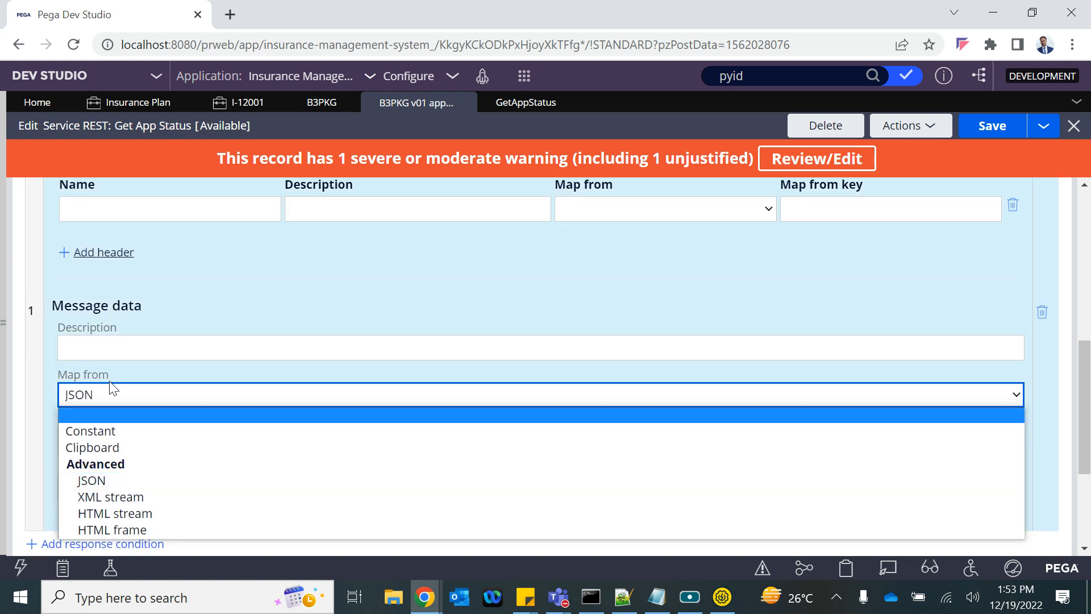
left_click(93, 447)
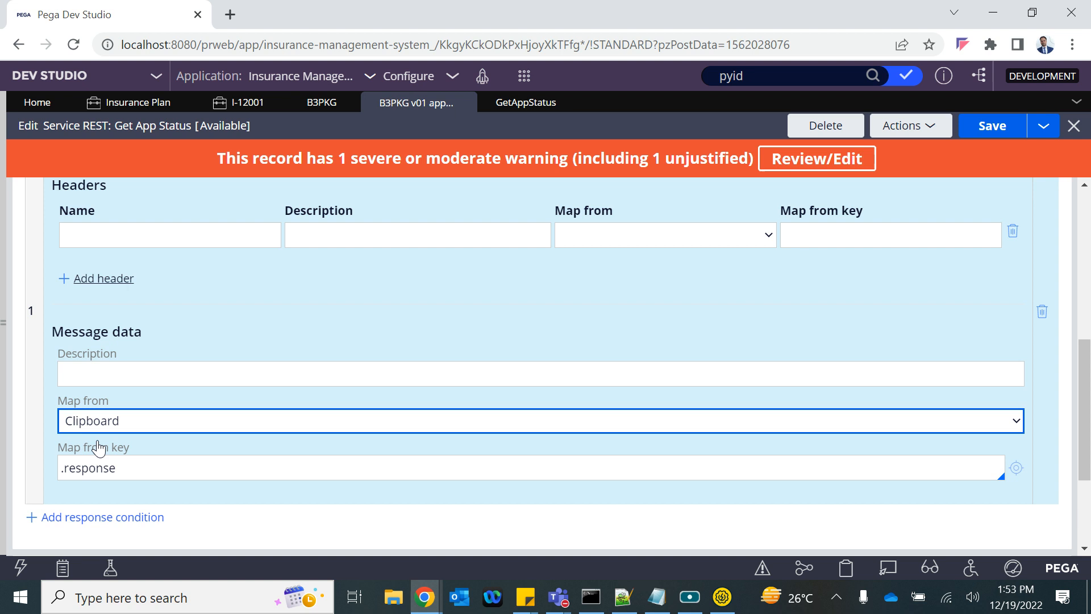
scroll(161, 447, "down", 1)
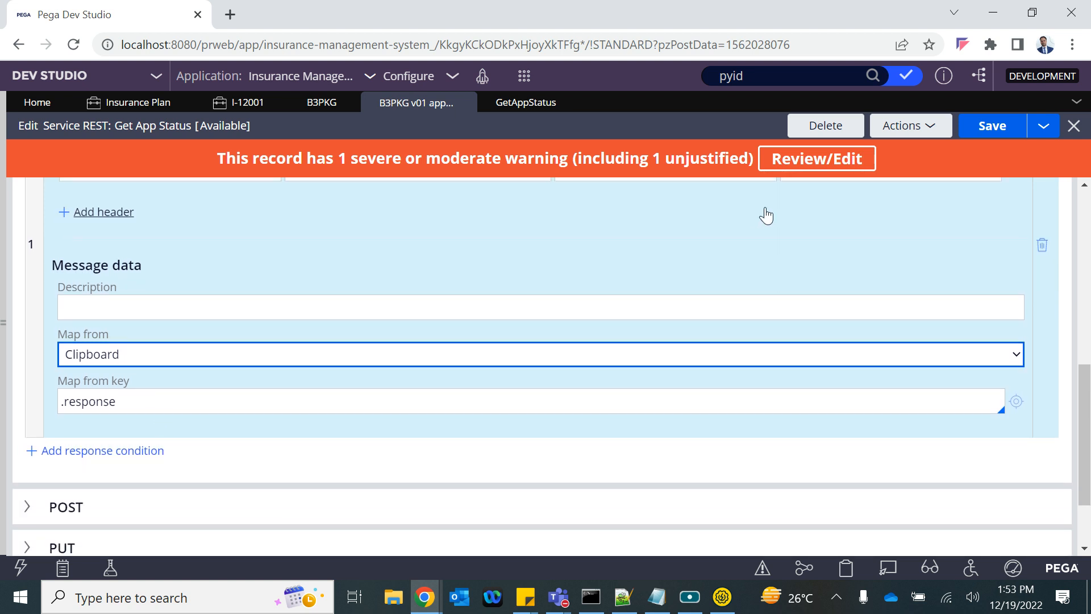
left_click(991, 128)
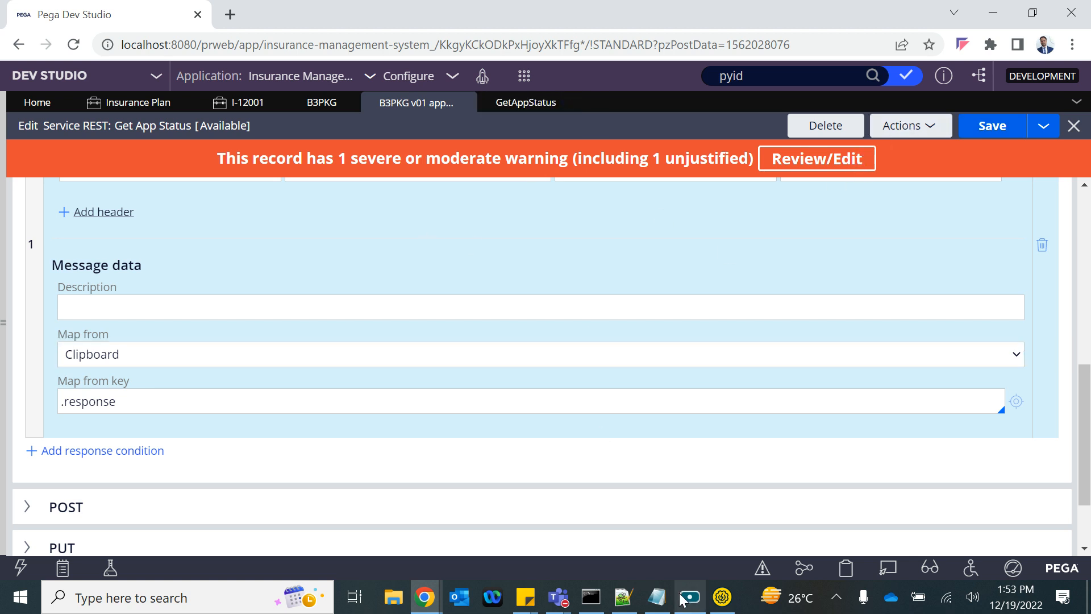
Step: Resend Request 1 in SoapUI for case I-12001 and check the XML response for customer details and status
left_click(722, 597)
left_click(288, 161)
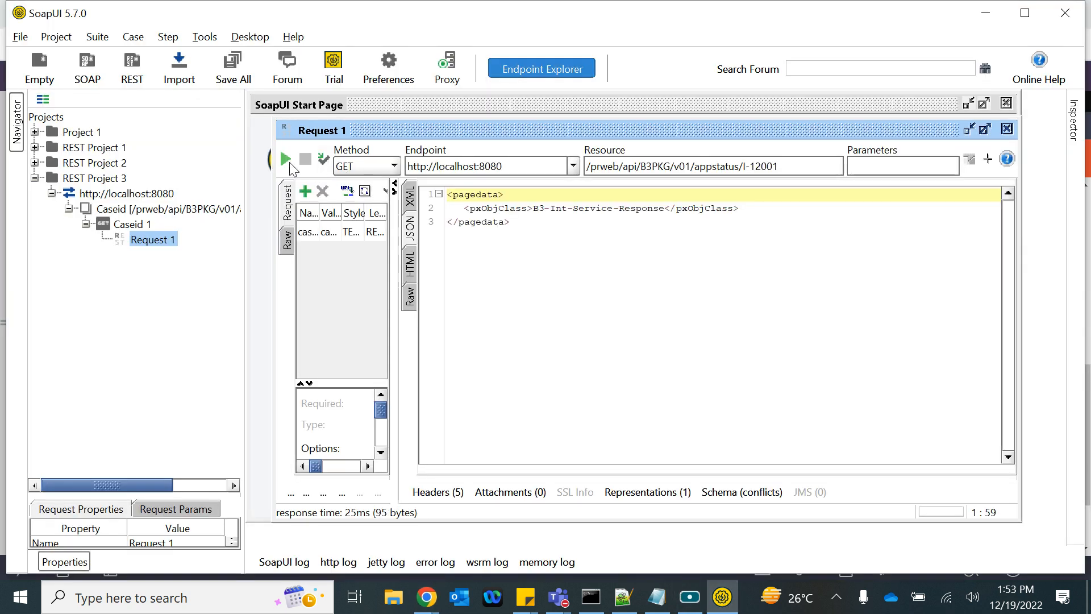
left_click(283, 162)
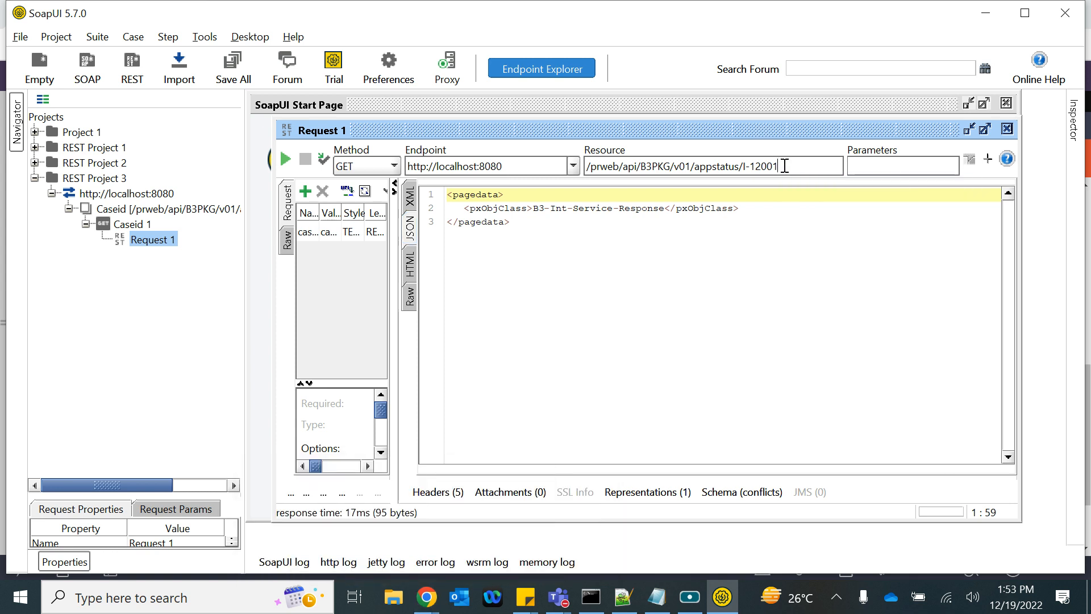
left_click_drag(778, 166, 743, 167)
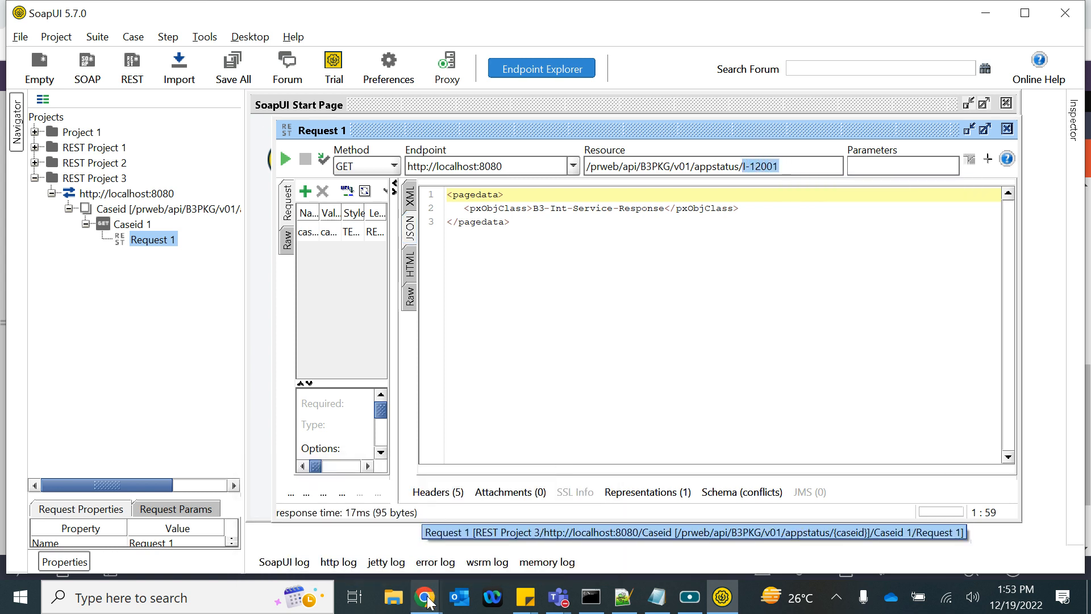
Step: In step 1 of Pega's GetAppStatus activity, set the .pyID property value to Primary.pyID and save the activity
mouse_move(425, 597)
left_click(340, 530)
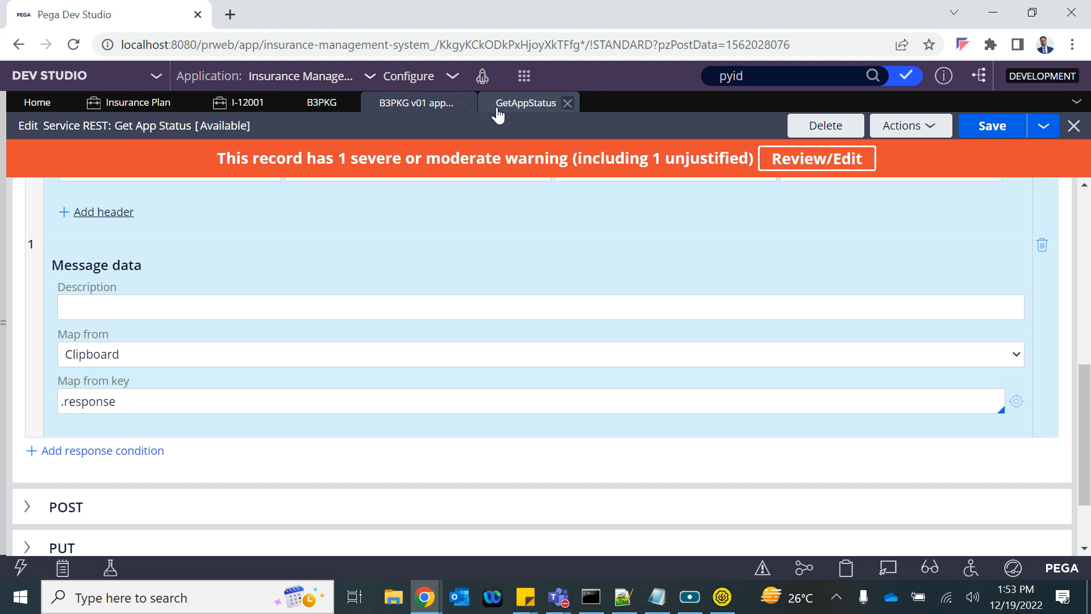
left_click(509, 105)
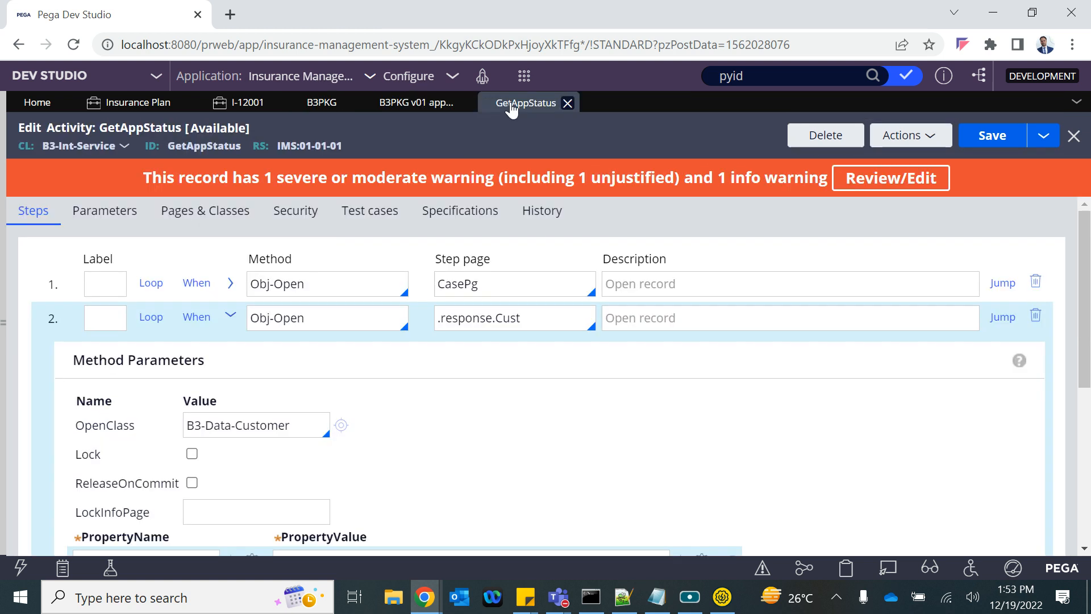
left_click(233, 290)
scroll(309, 400, "down", 3)
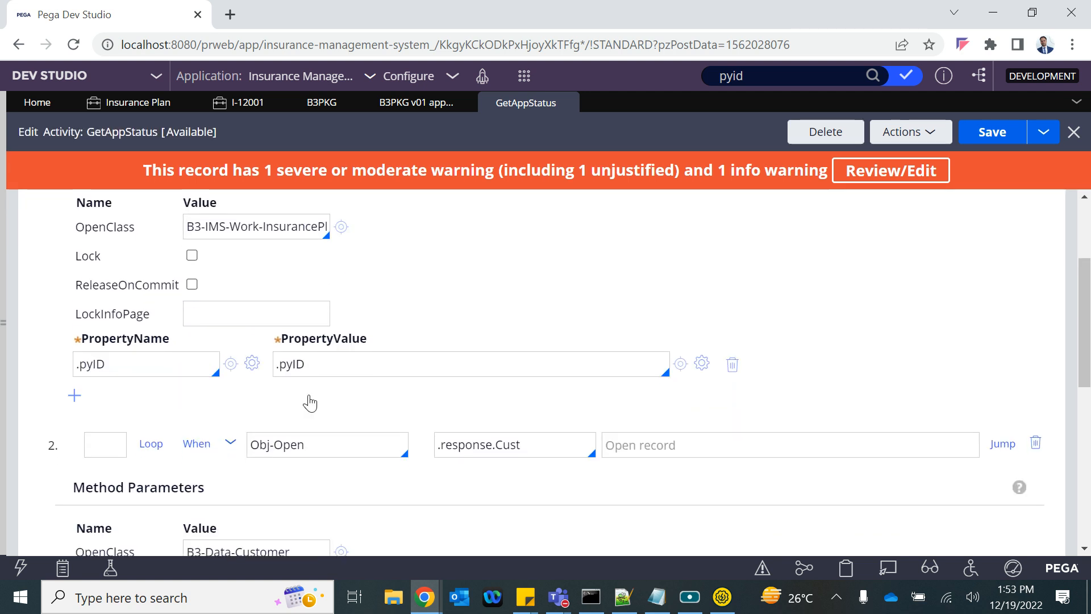
left_click(279, 363)
type("Primary")
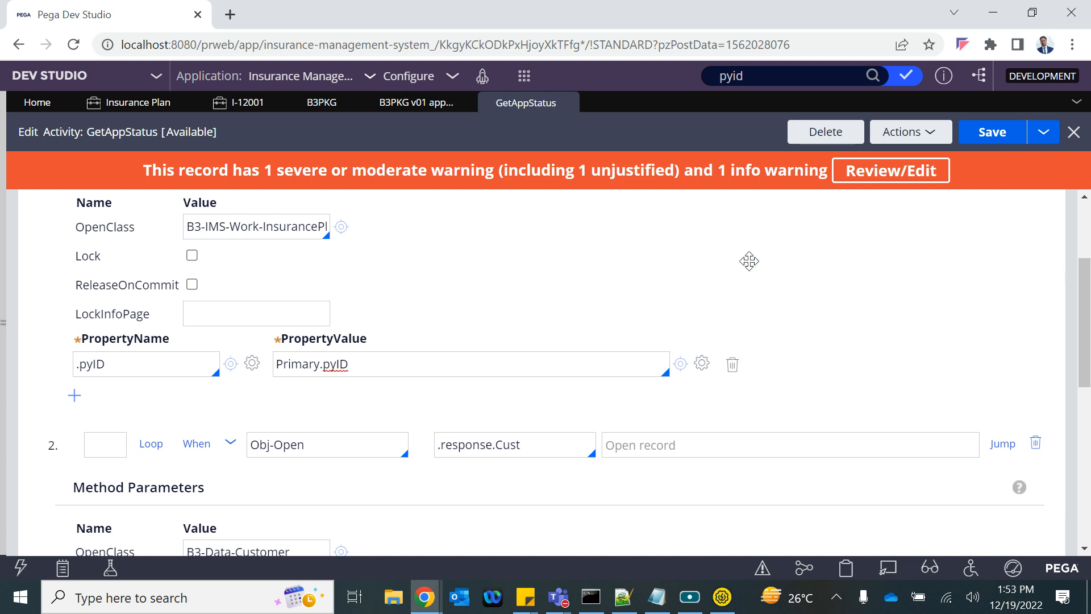
left_click(970, 139)
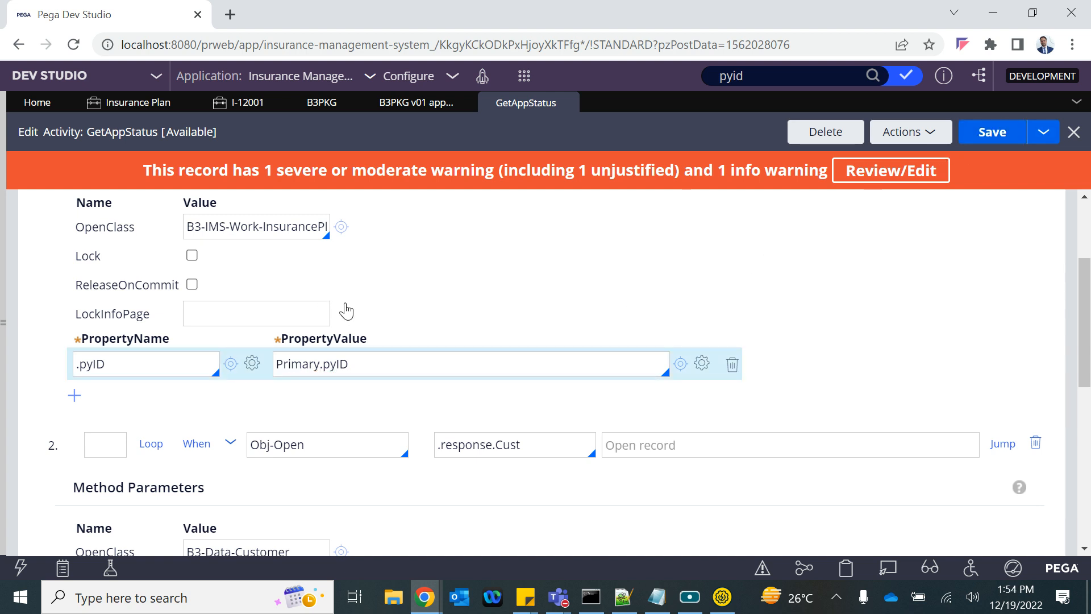
Step: Compare the Primary.pyID reference in step 1 with the activity's class and the CasePg step page
double_click(302, 503)
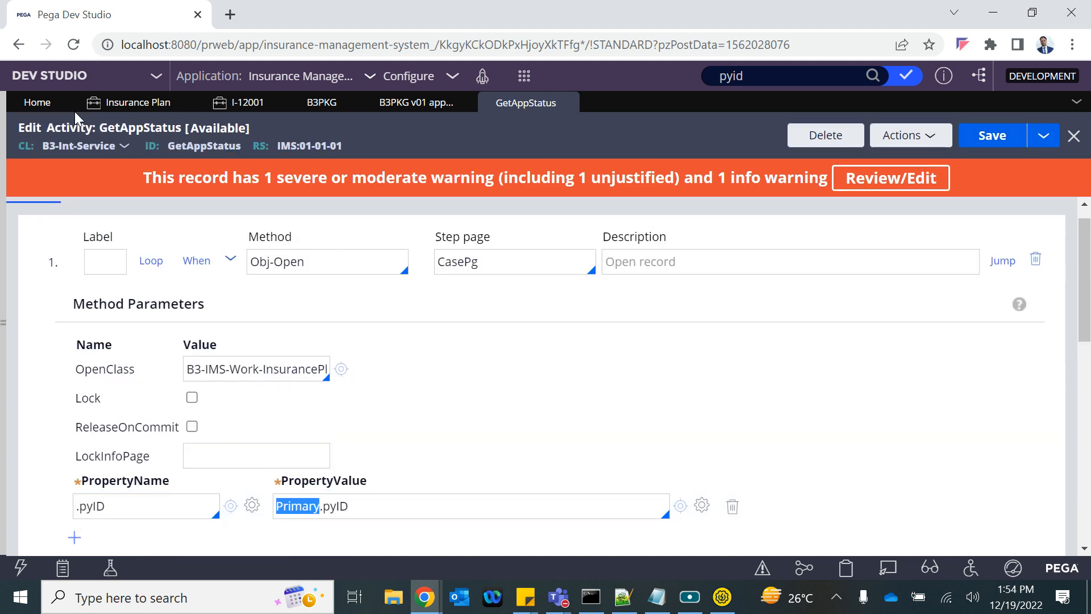
left_click_drag(41, 151, 117, 149)
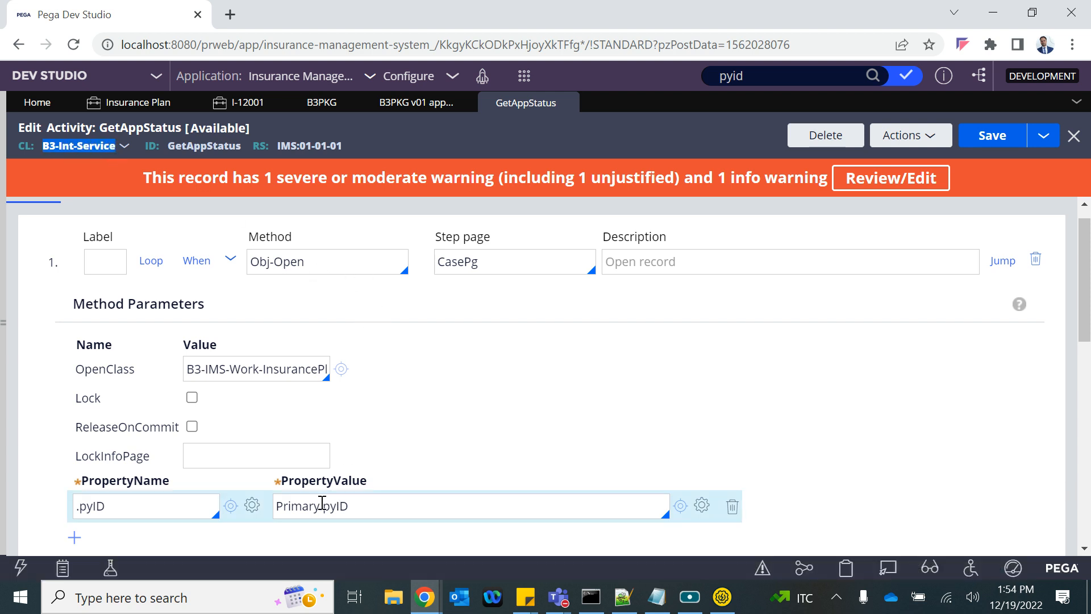
left_click(463, 264)
double_click(463, 264)
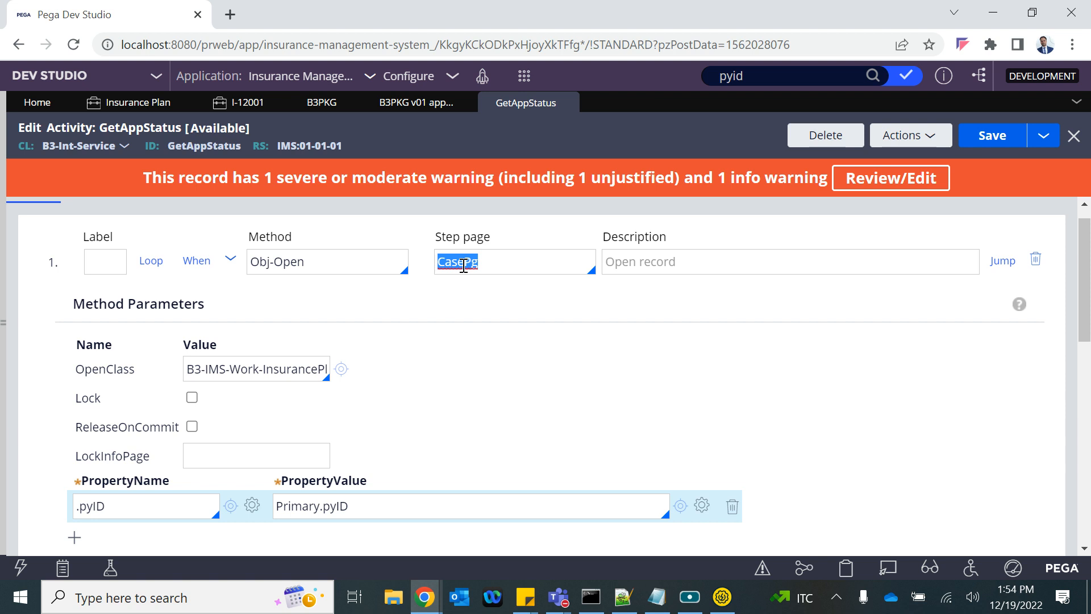
double_click(341, 505)
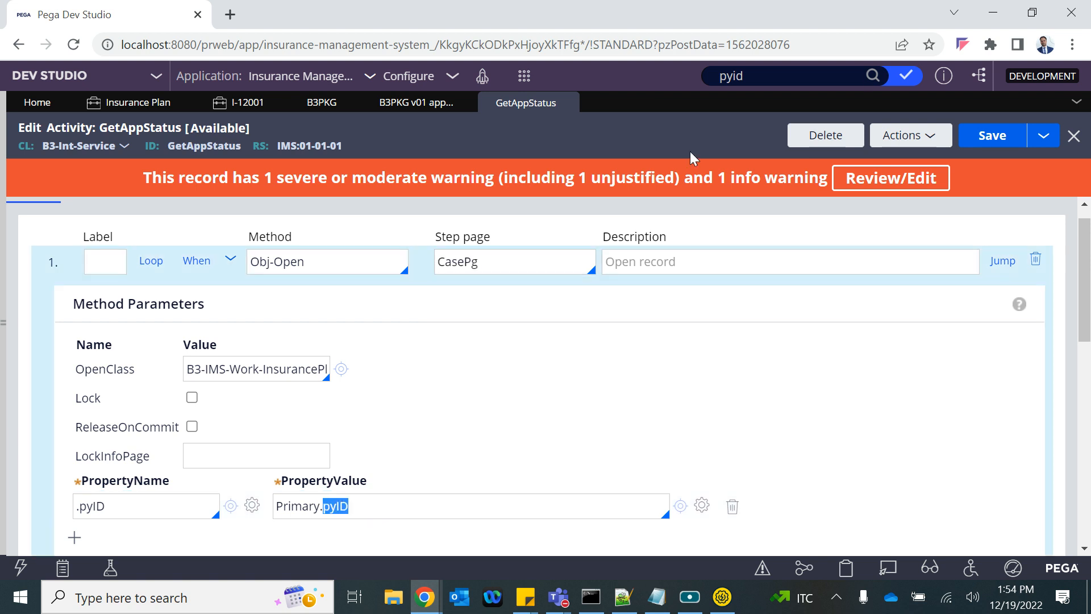
Step: Send Request 1 again from SoapUI to test the service with the corrected activity
left_click(903, 135)
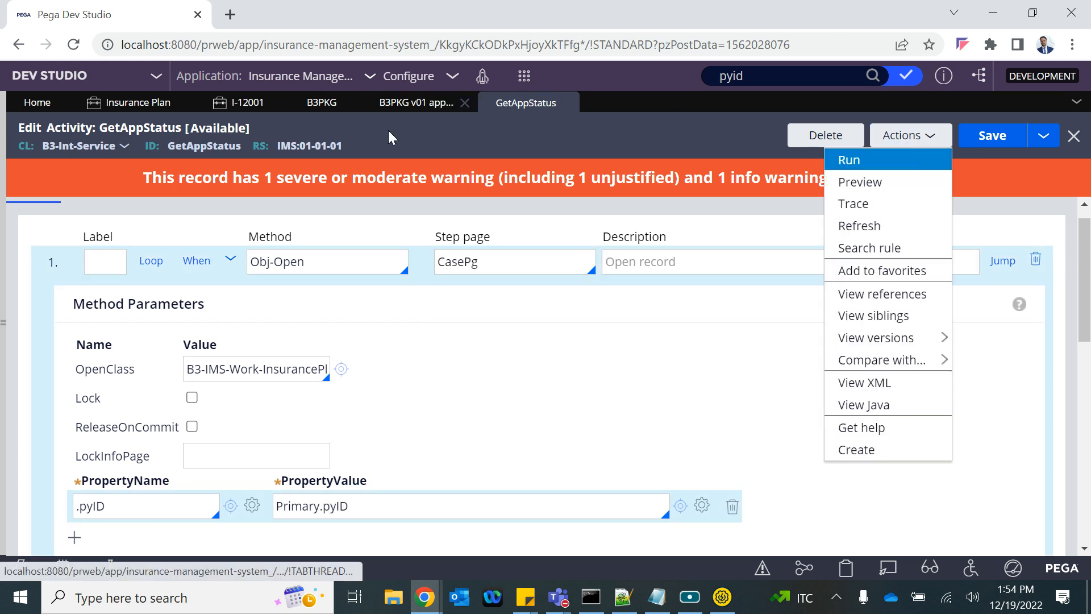
left_click(721, 596)
left_click(286, 161)
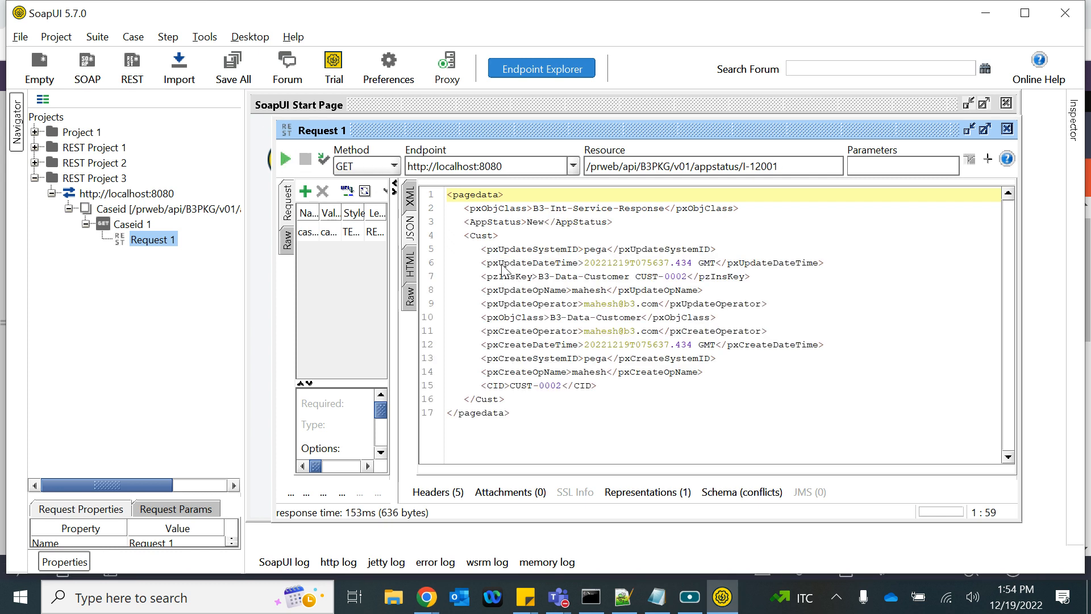
Step: Examine the XML response of Request 1 for the application status, customer audit fields and CID
left_click_drag(465, 222, 584, 227)
left_click_drag(482, 250, 683, 388)
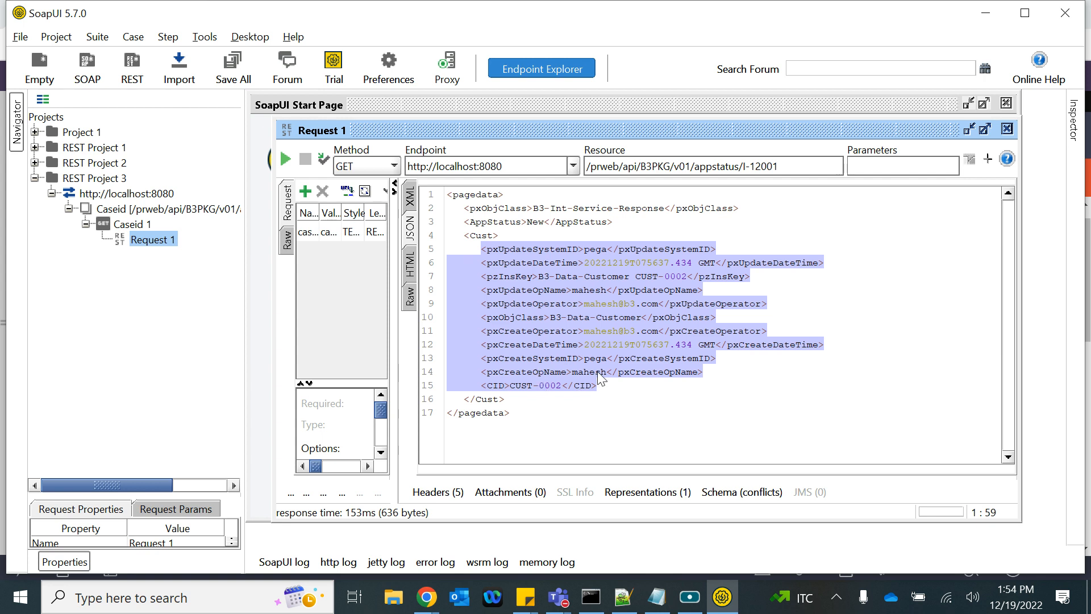
double_click(589, 372)
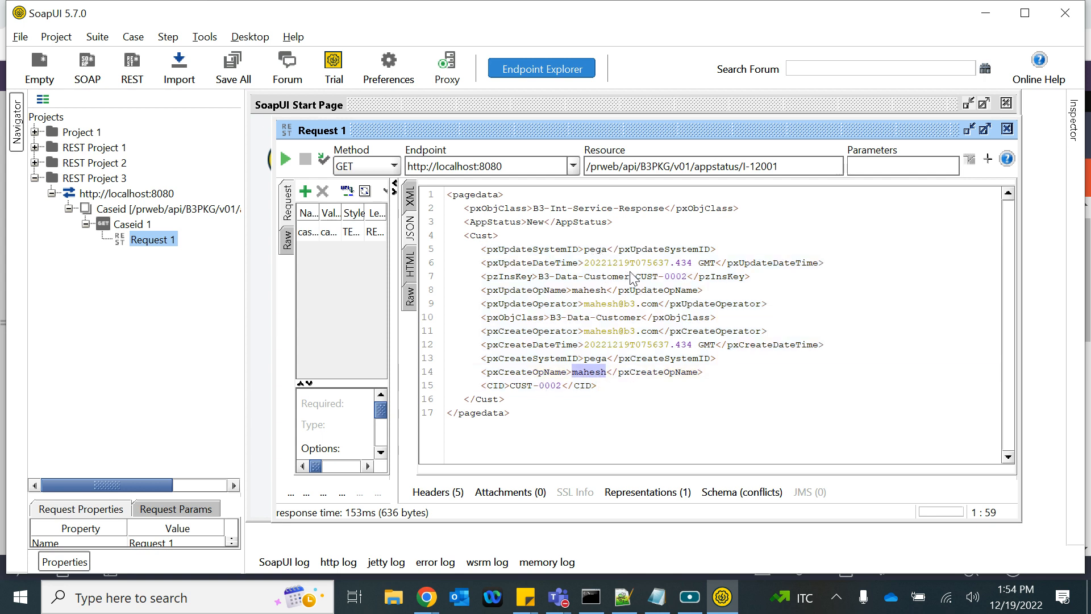
left_click(575, 266)
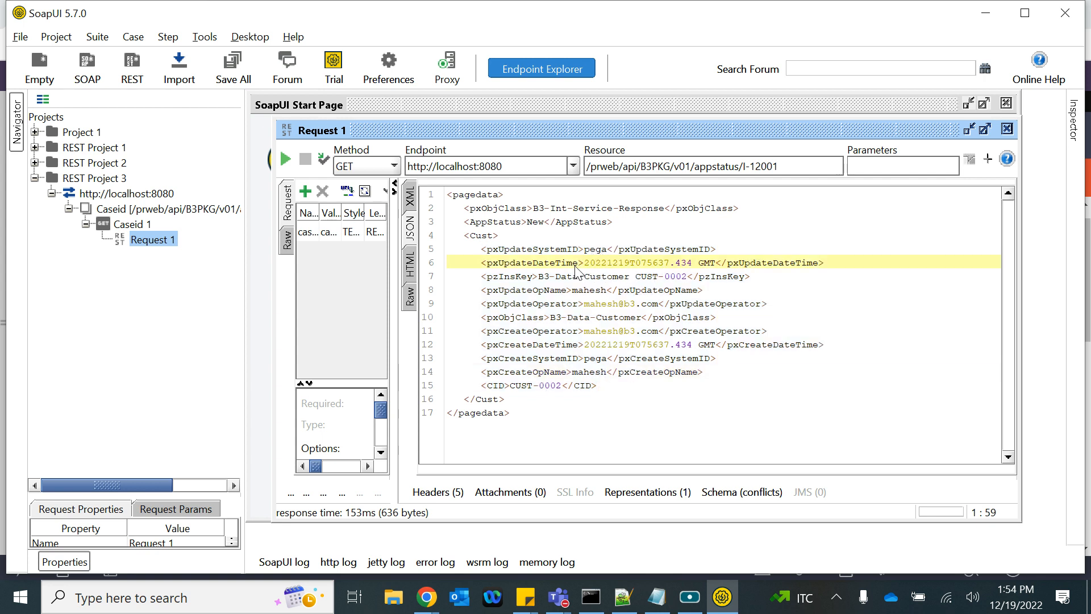
left_click(537, 277)
left_click_drag(537, 277, 663, 291)
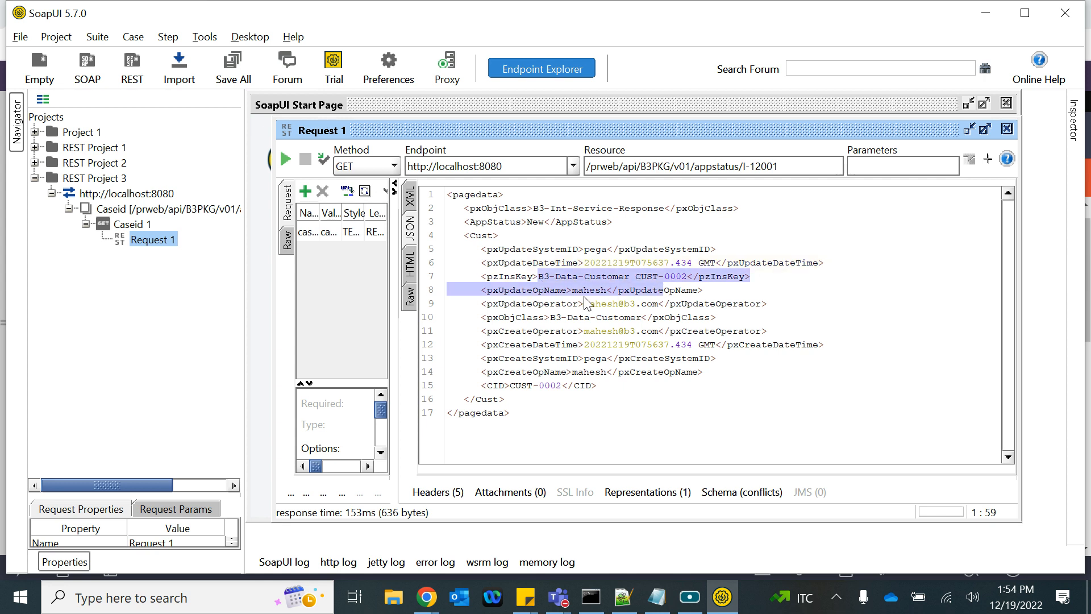
left_click(578, 292)
left_click_drag(583, 305, 659, 310)
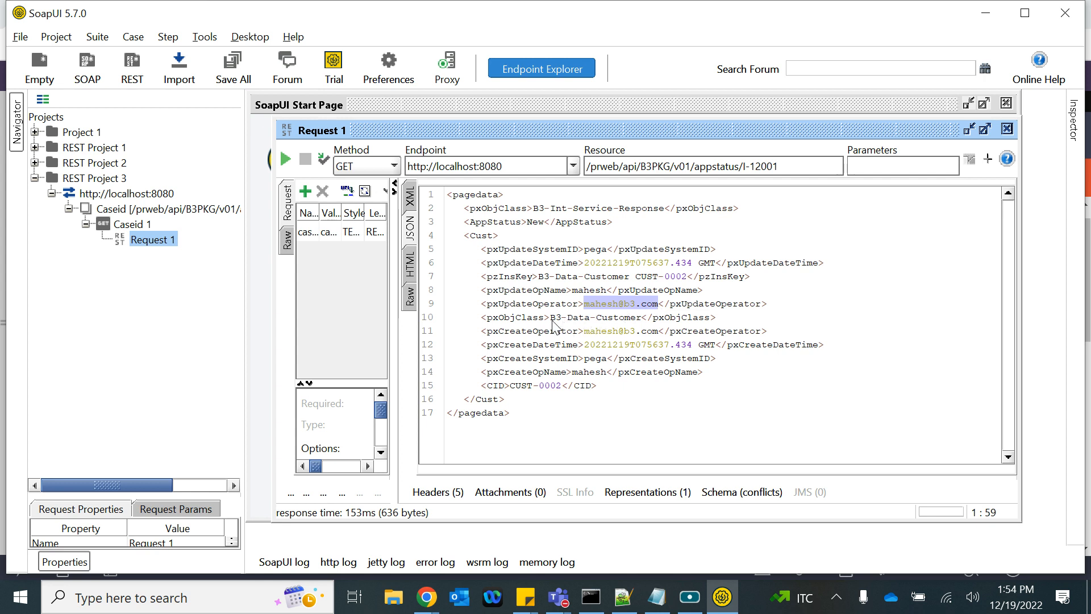
left_click_drag(552, 321, 620, 334)
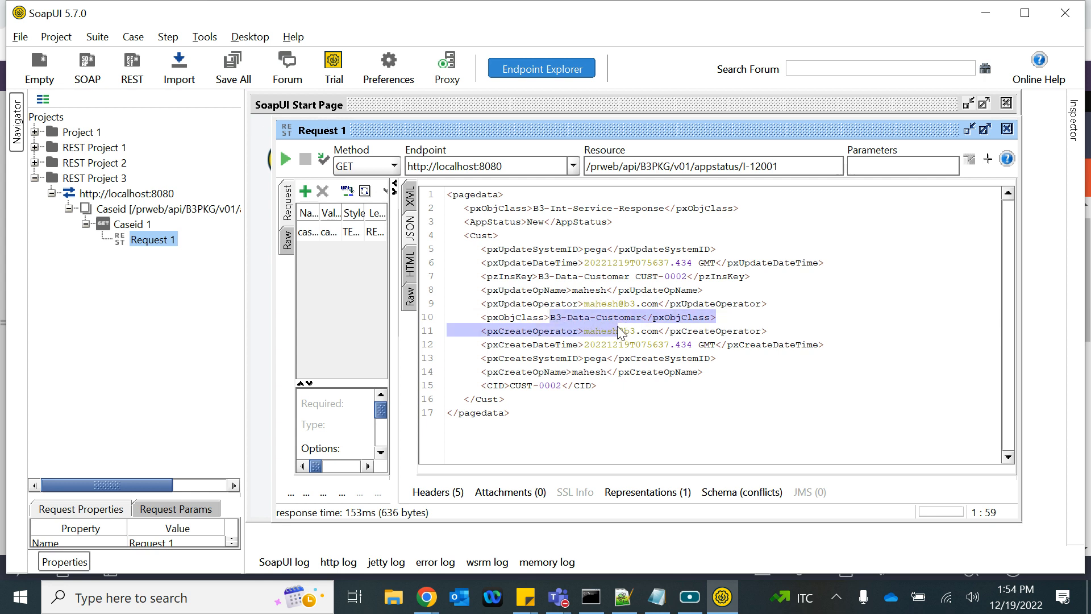
left_click(601, 342)
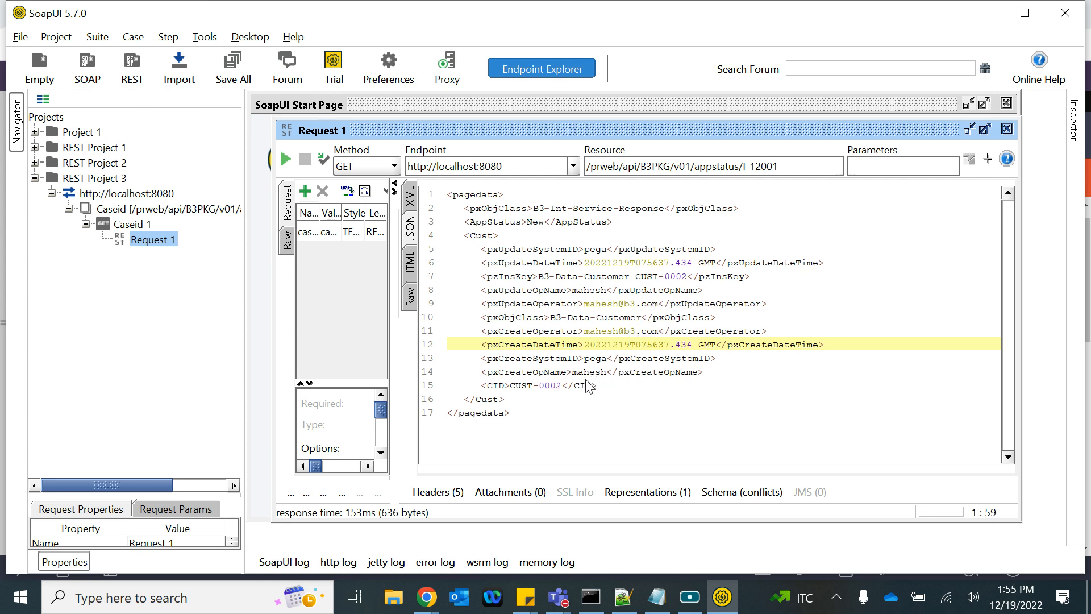
left_click_drag(511, 386, 563, 388)
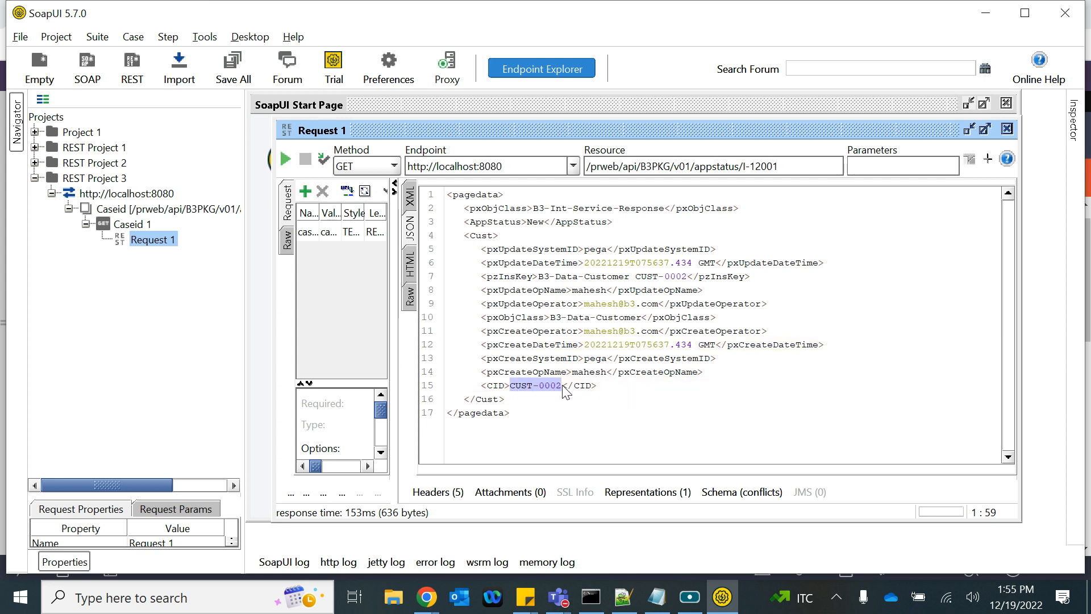
Step: Switch to Pega Dev Studio, set the Get App Status service's GET response message data to map from JSON, and save the rule
left_click(426, 598)
left_click(357, 523)
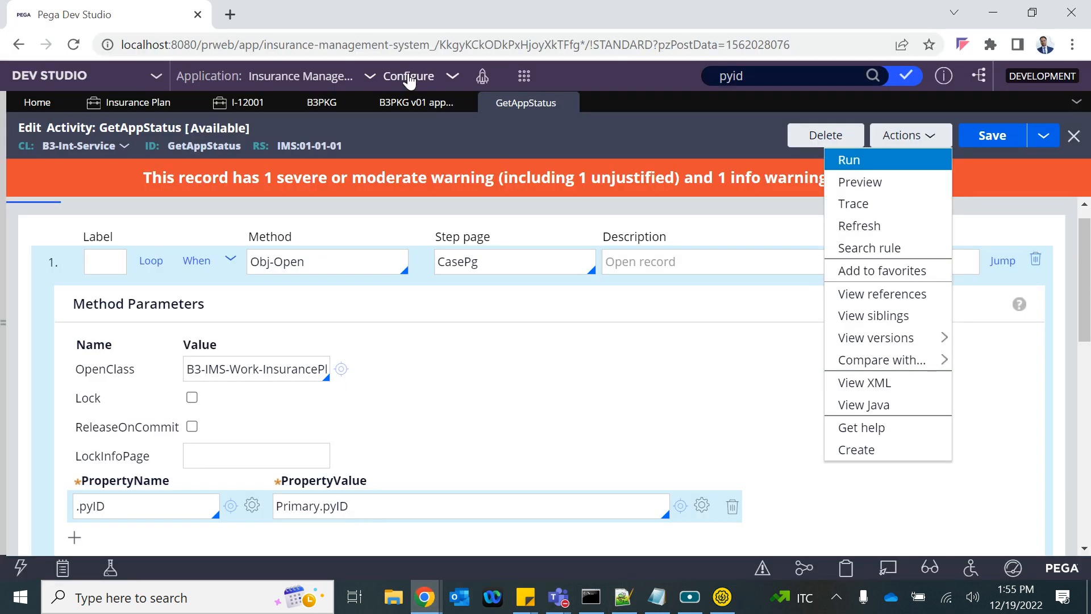
left_click(400, 106)
left_click(138, 355)
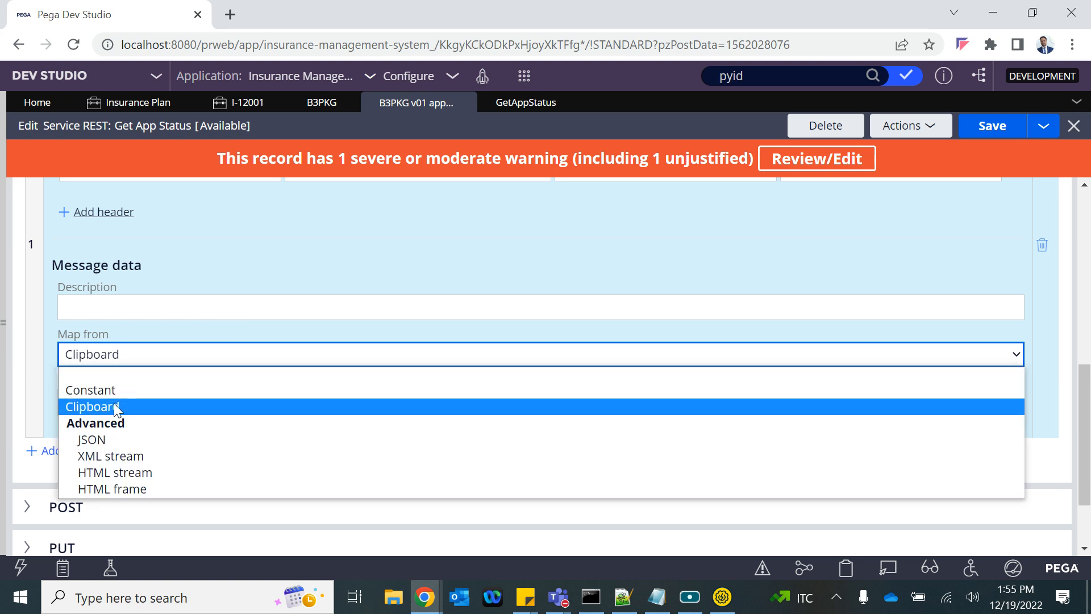
left_click(105, 439)
left_click(989, 127)
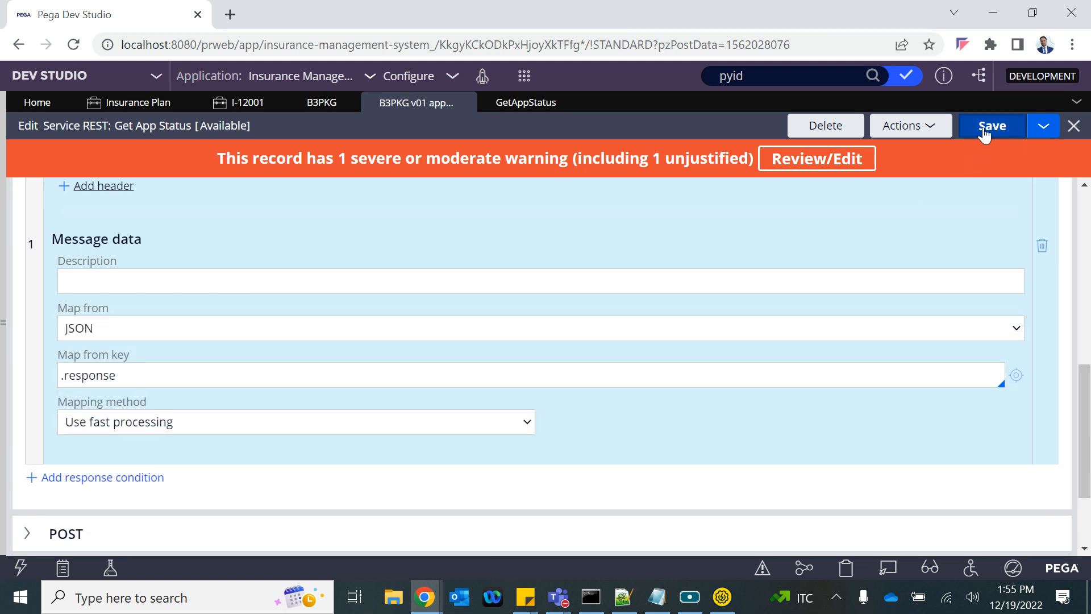
Step: Resend Request 1 from SoapUI for case I-12001 and examine the JSON response's customer fields, CID and AppStatus
left_click(721, 597)
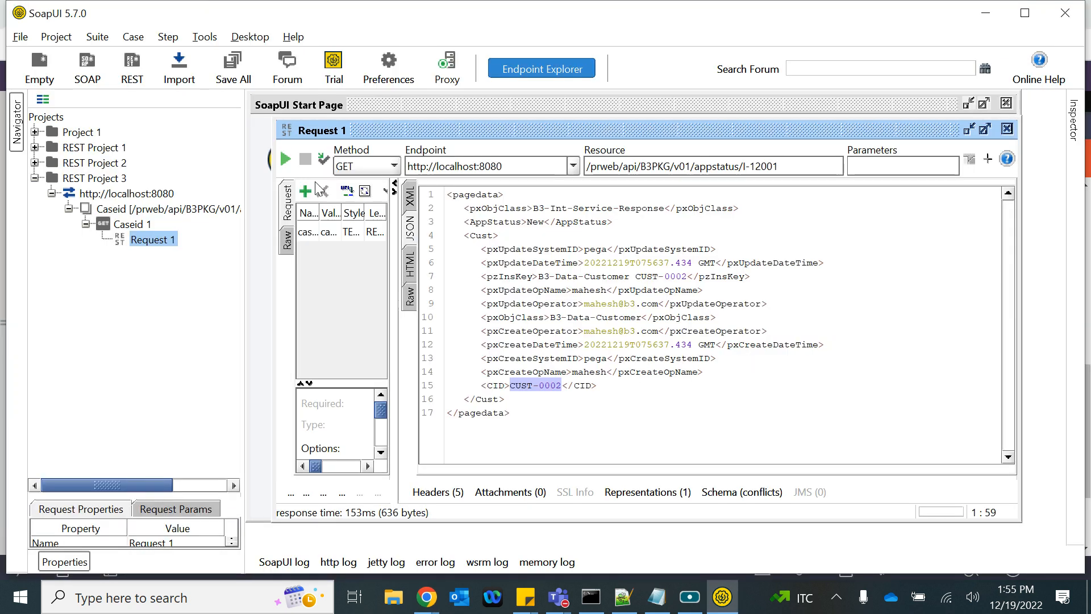
left_click(286, 160)
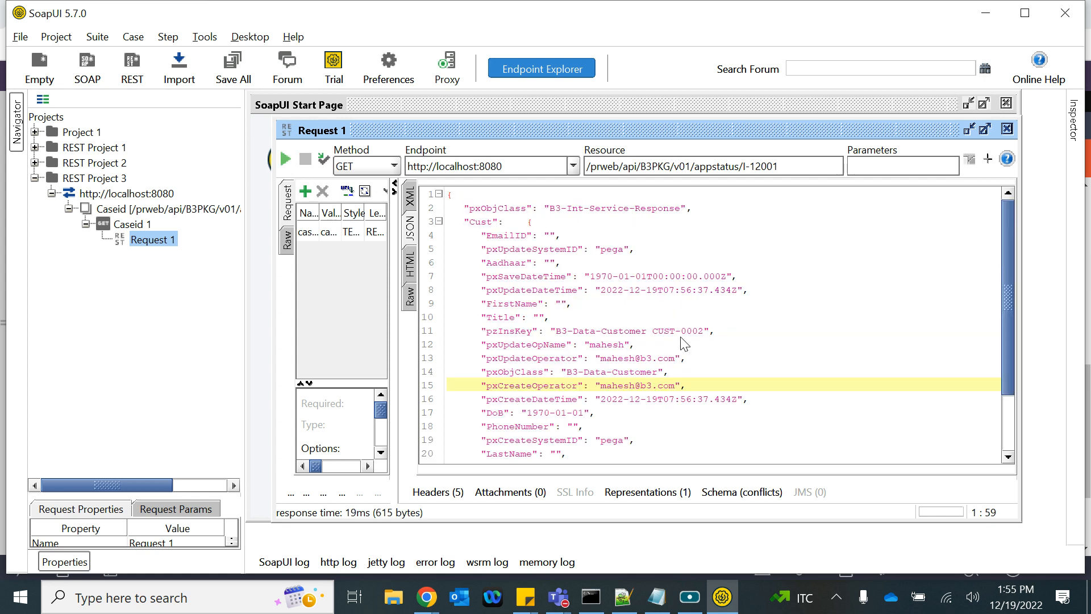
scroll(684, 343, "down", 1)
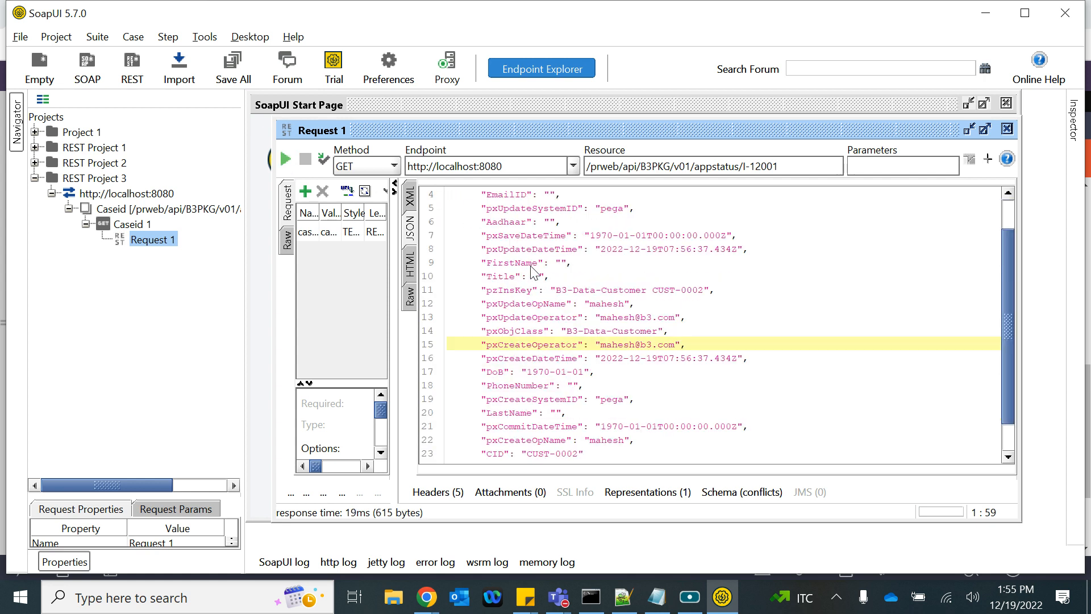
scroll(545, 272, "up", 1)
double_click(618, 253)
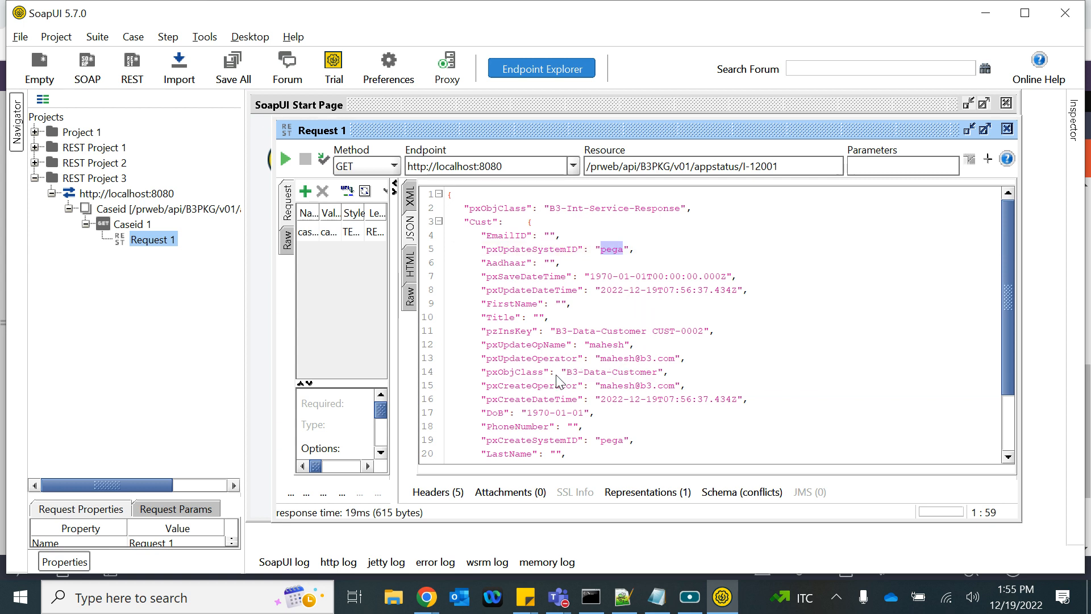
left_click_drag(525, 414, 560, 415)
scroll(560, 417, "down", 2)
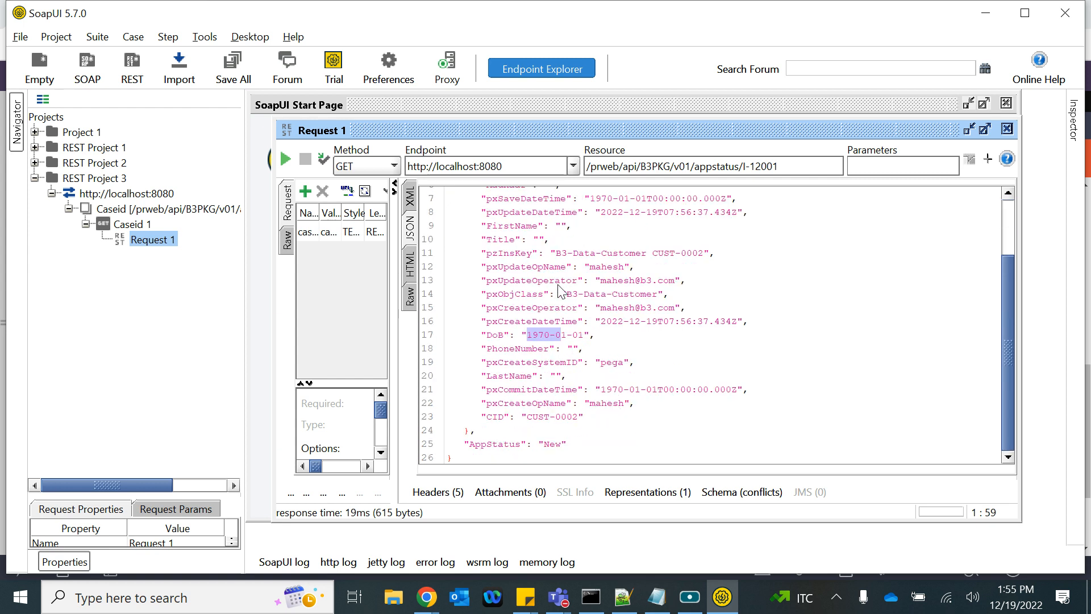
left_click(566, 228)
scroll(566, 234, "up", 1)
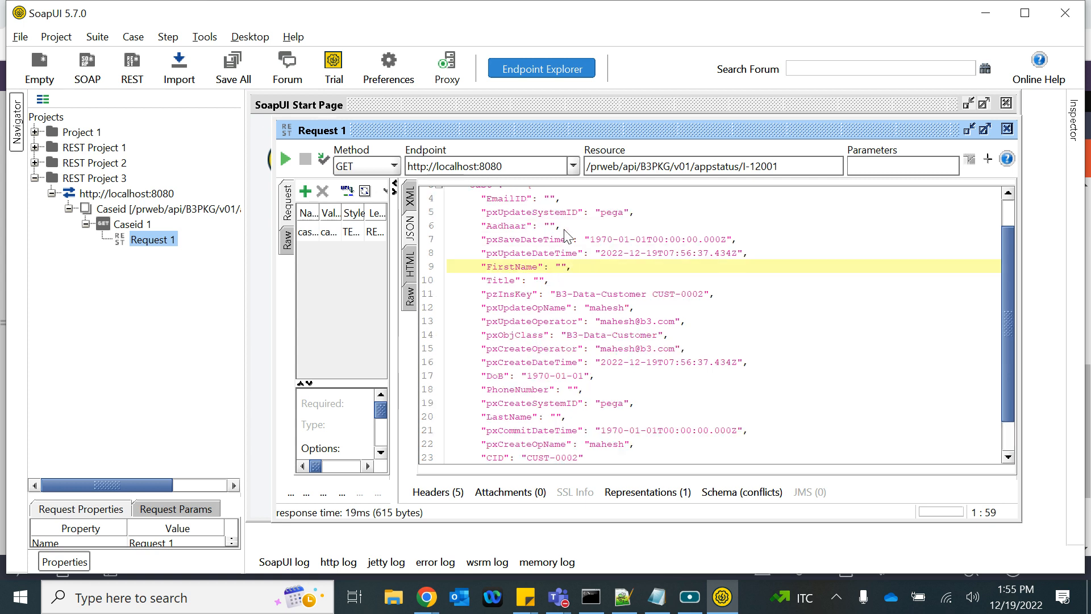
scroll(562, 241, "up", 1)
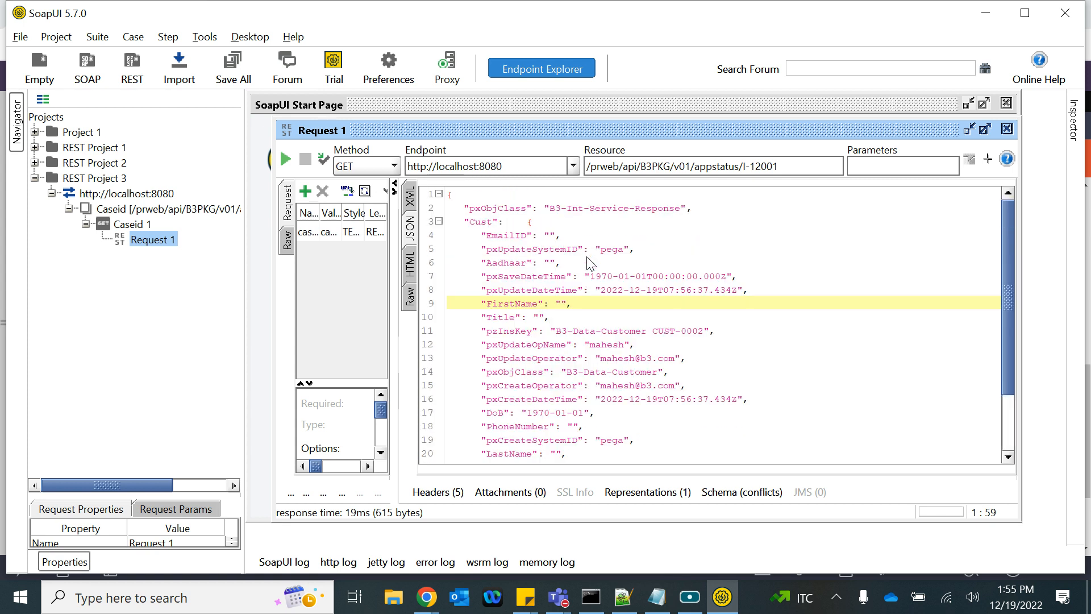
scroll(606, 348, "down", 2)
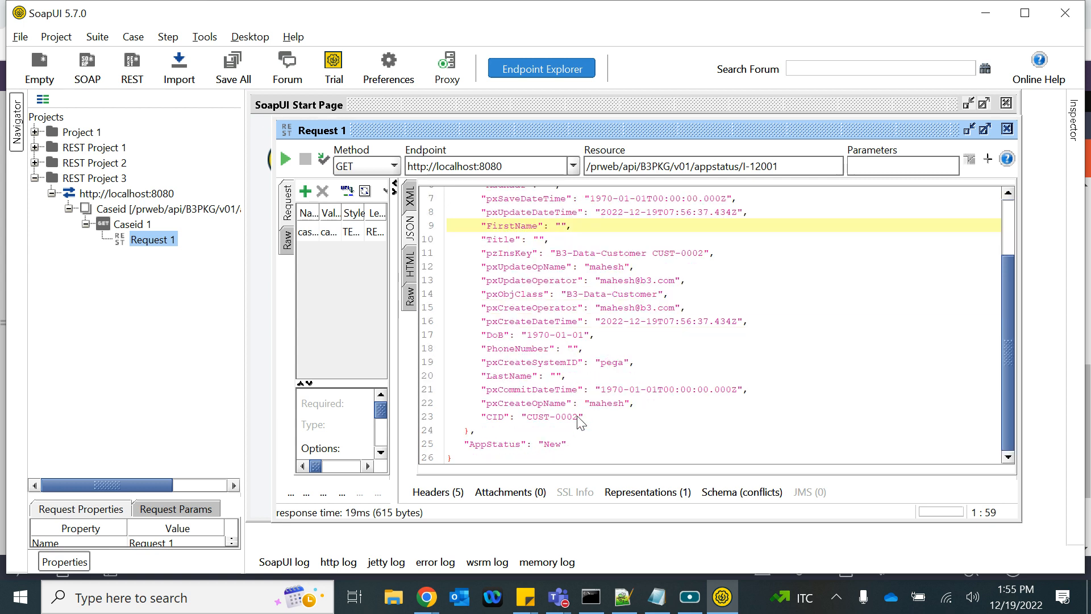
left_click_drag(527, 420, 571, 424)
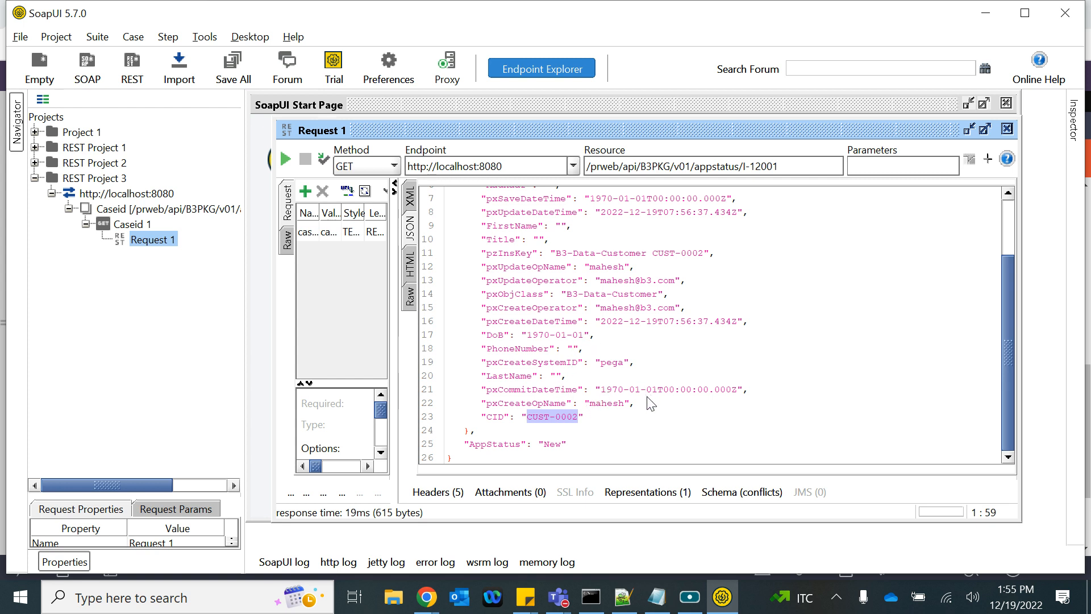
scroll(531, 316, "up", 2)
Step: Switch to Pega Dev Studio and view the open case I-12001
mouse_move(425, 597)
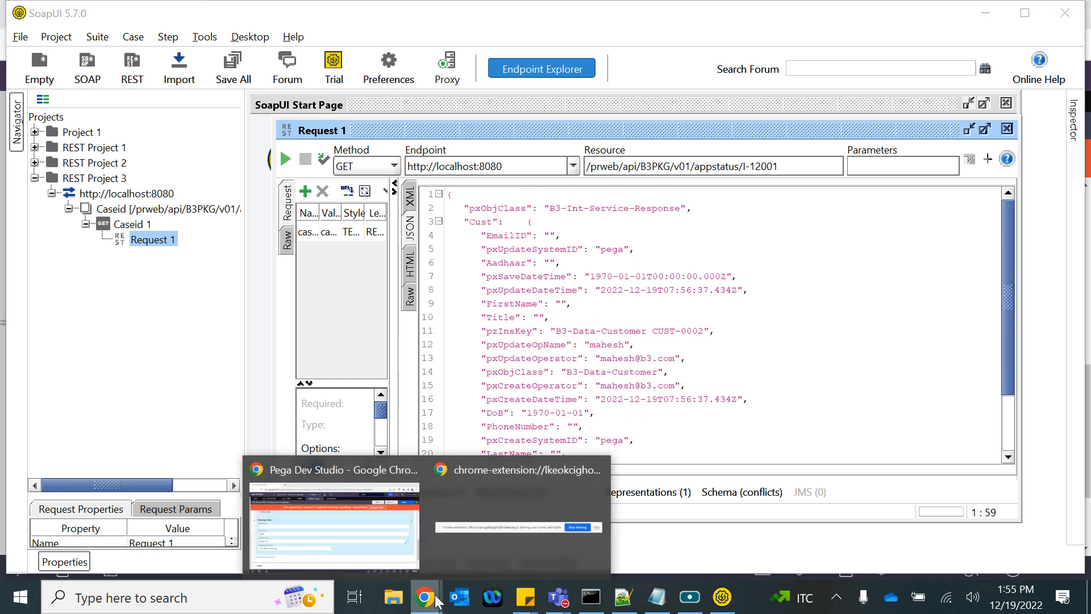
left_click(354, 541)
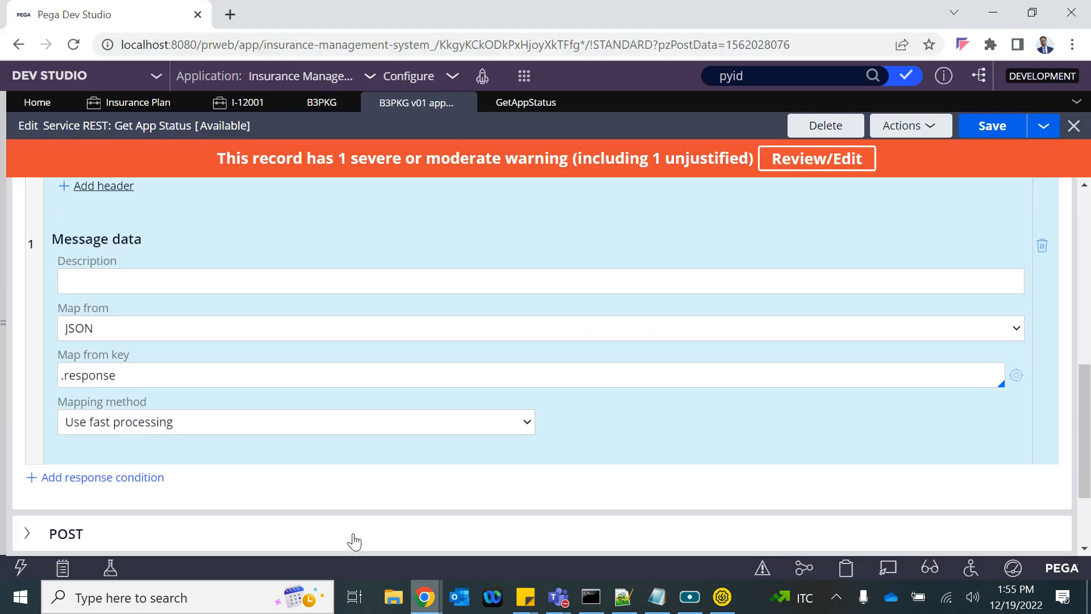
left_click(227, 110)
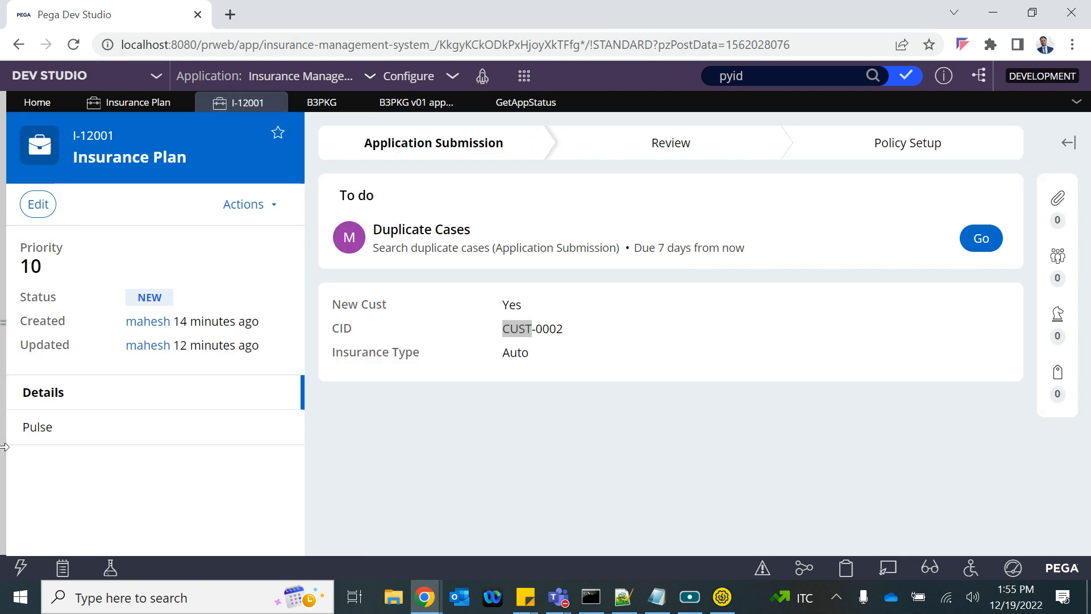
Step: Load class B3-IMS-Work in the App explorer and open case I-12002 from the InsurancePlan instances
mouse_move(2, 456)
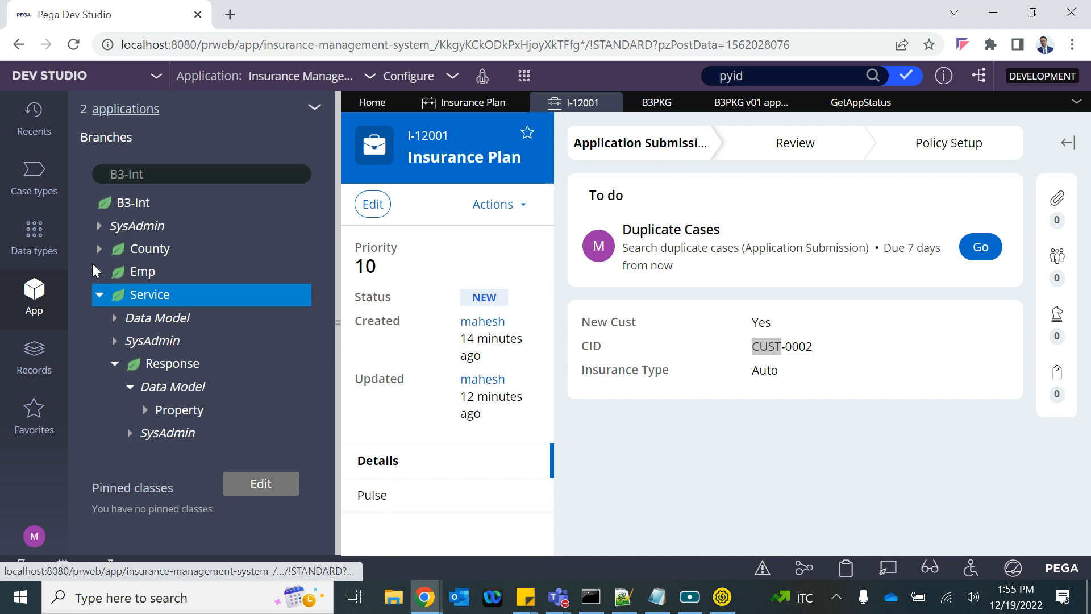
left_click(156, 172)
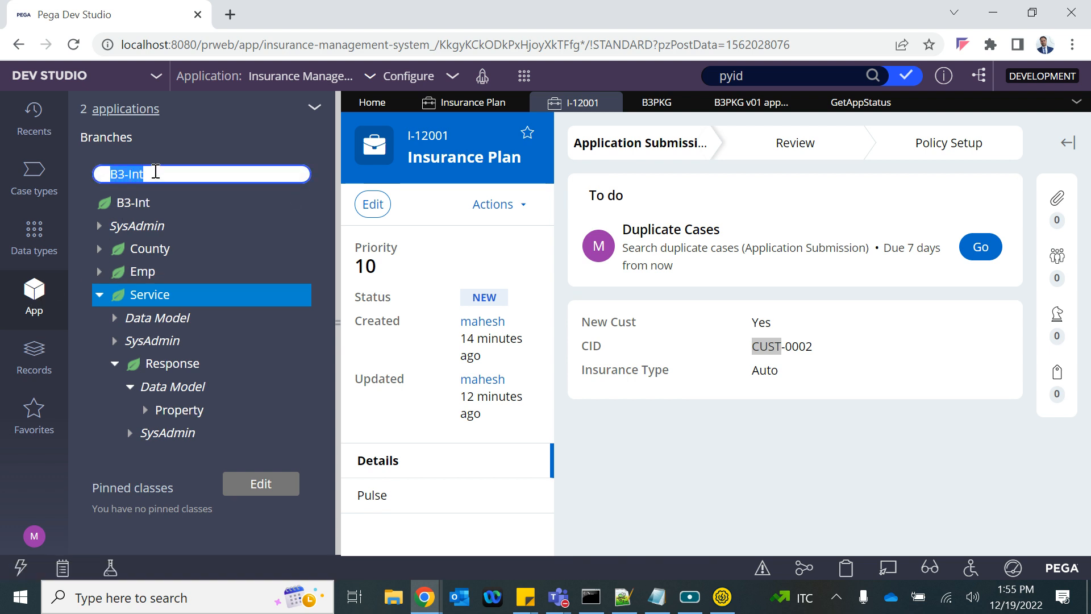
key("Down")
key("Down")
key("Down")
key("Down")
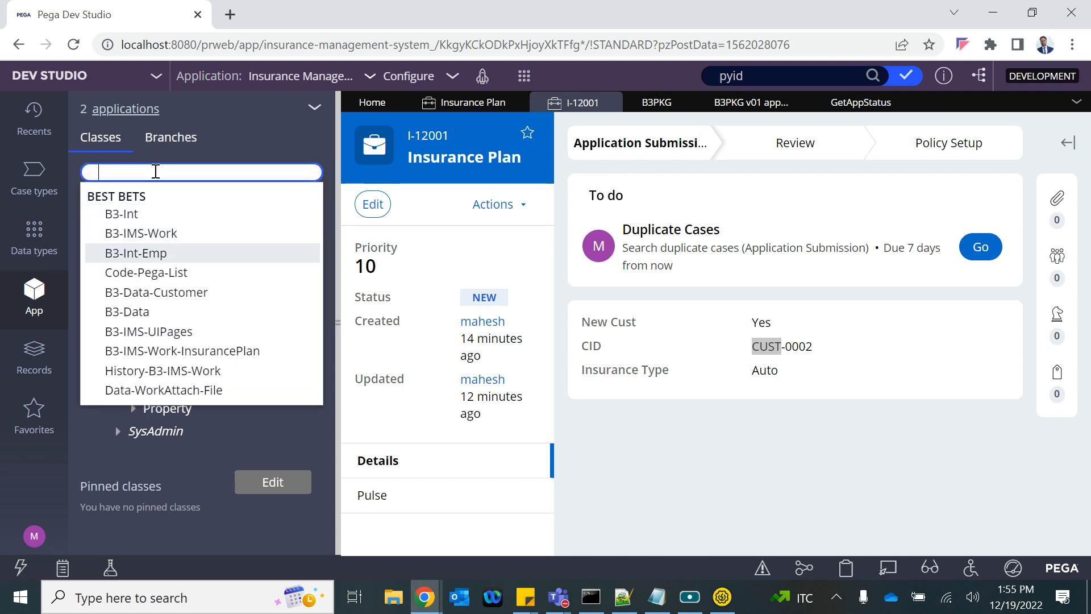
key("Up")
key("Up")
key("Return")
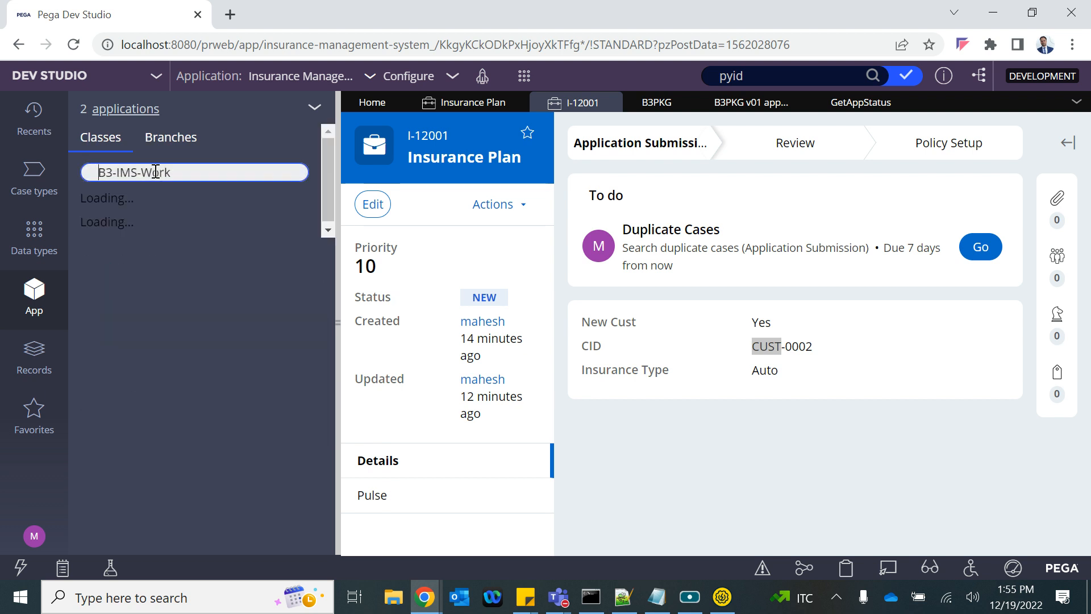
left_click(162, 271)
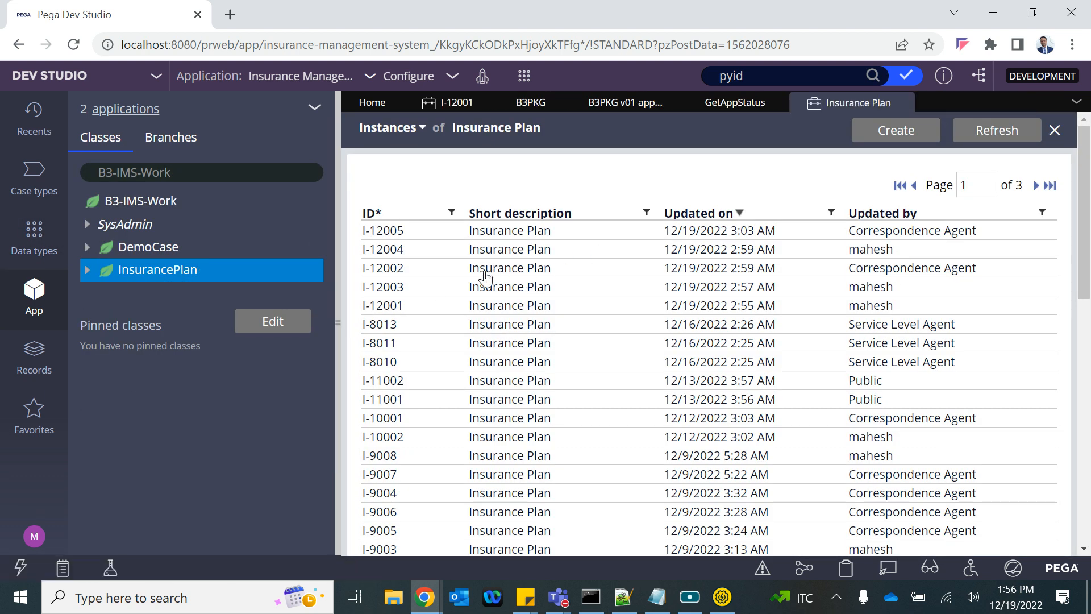
left_click(441, 269)
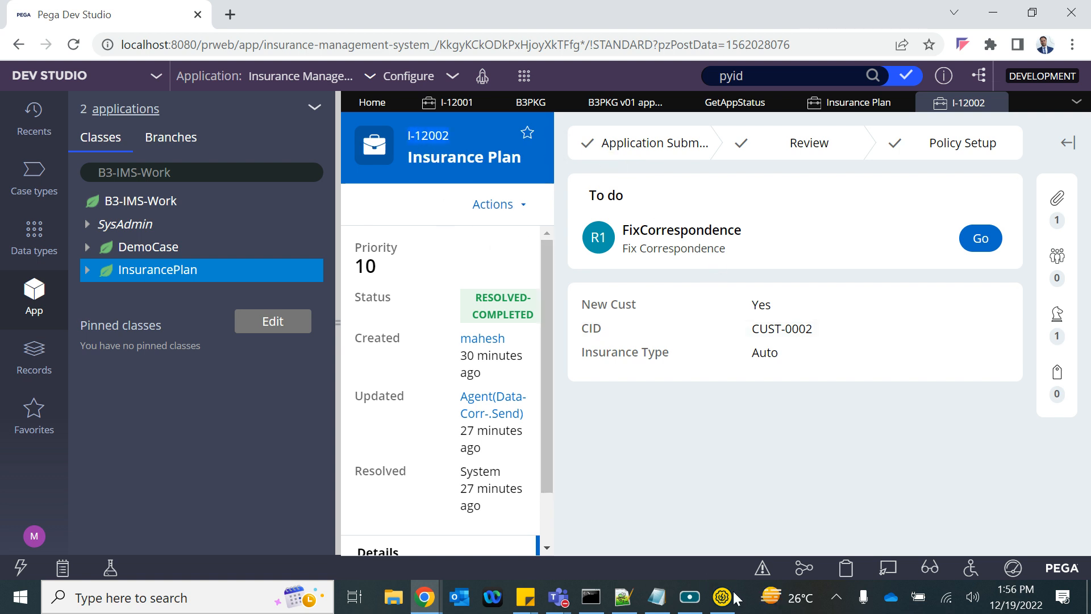
Step: Switch to SoapUI, change the case ID in Request 1's resource path to I-12002, and send the request
mouse_move(721, 601)
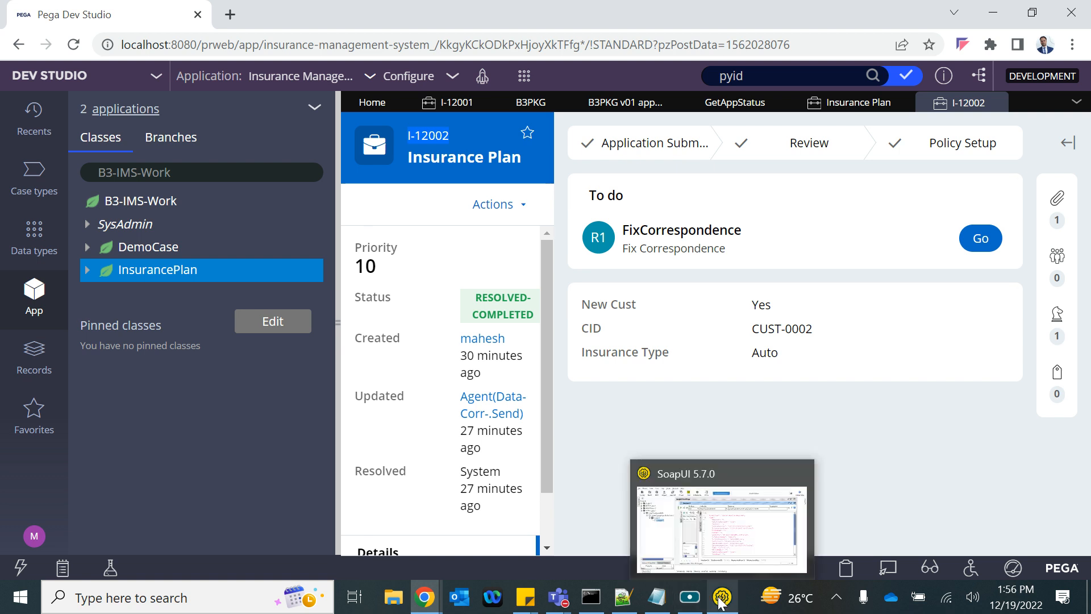
left_click(729, 526)
mouse_move(789, 168)
left_mouse_down()
mouse_move(754, 167)
mouse_move(774, 168)
left_mouse_up()
type("2002")
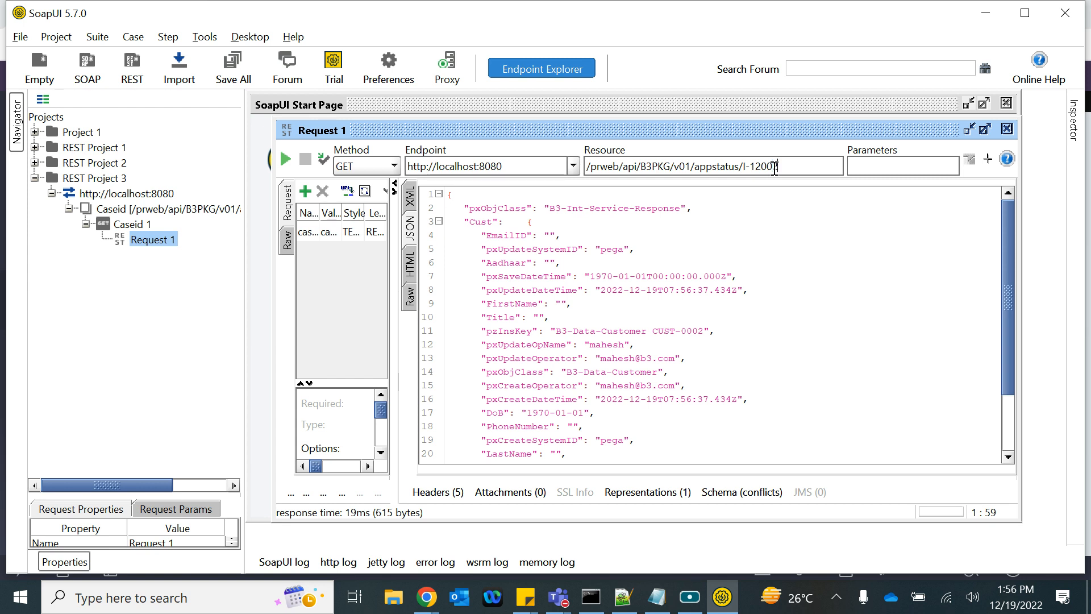
left_click(286, 160)
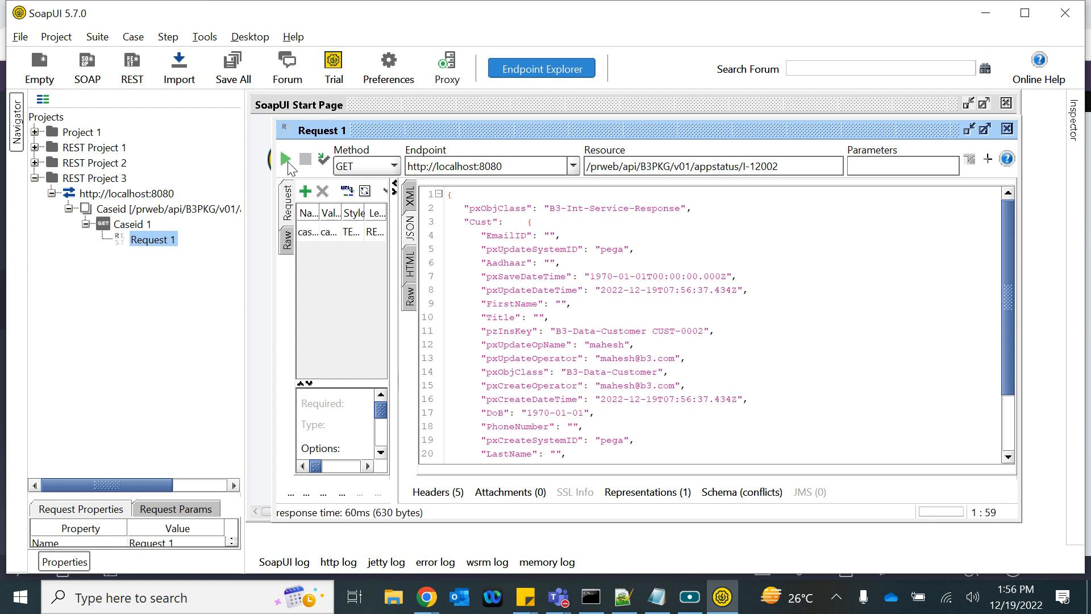
Step: Compare the AppStatus value in the JSON response with the status of case I-12002 in Pega Dev Studio
scroll(556, 353, "down", 2)
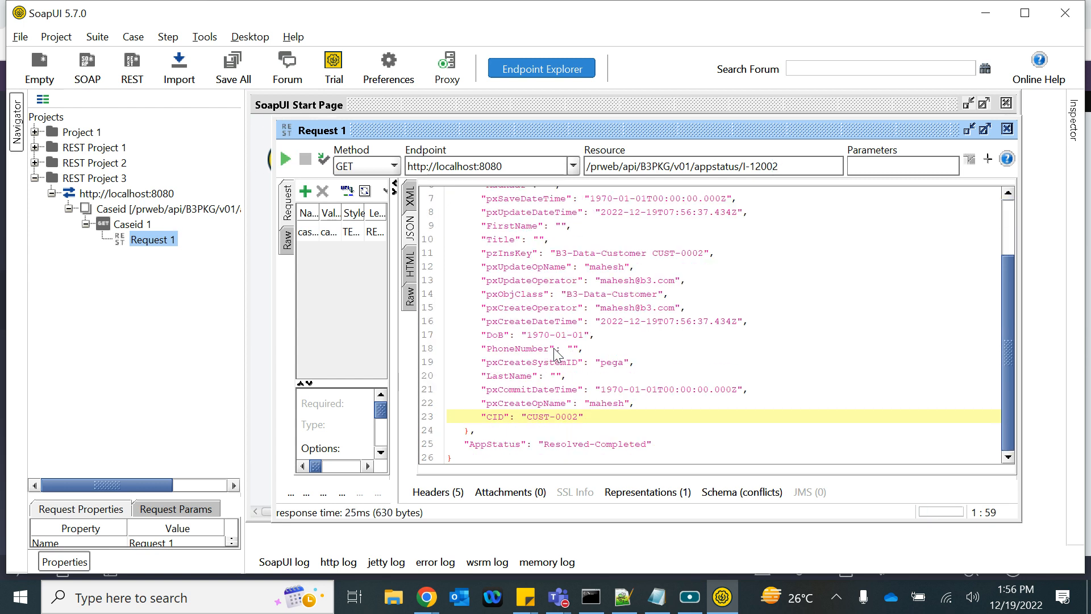
left_click_drag(545, 446, 664, 459)
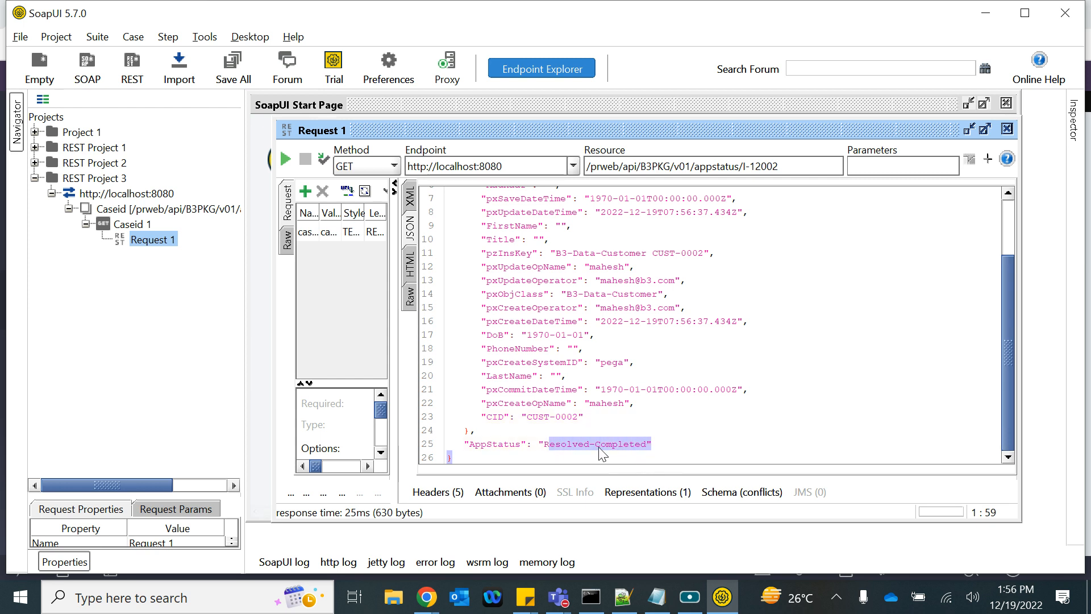
key("alt+Tab")
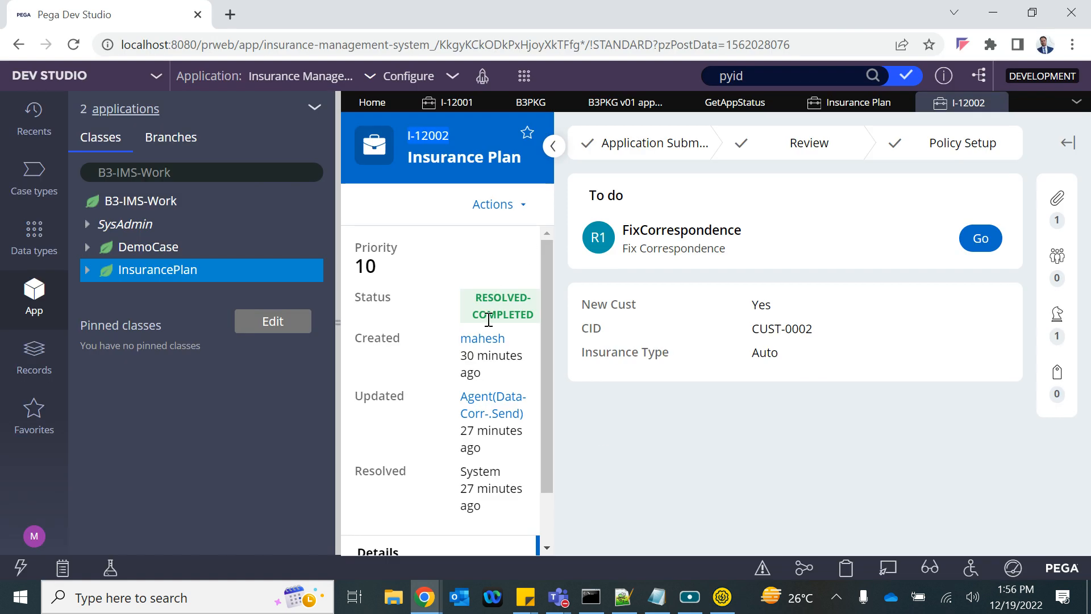
Step: Close case I-12002, glance at the SoapUI response, and open the Customer data type's records in Pega Dev Studio
left_click(996, 102)
key("alt+Tab")
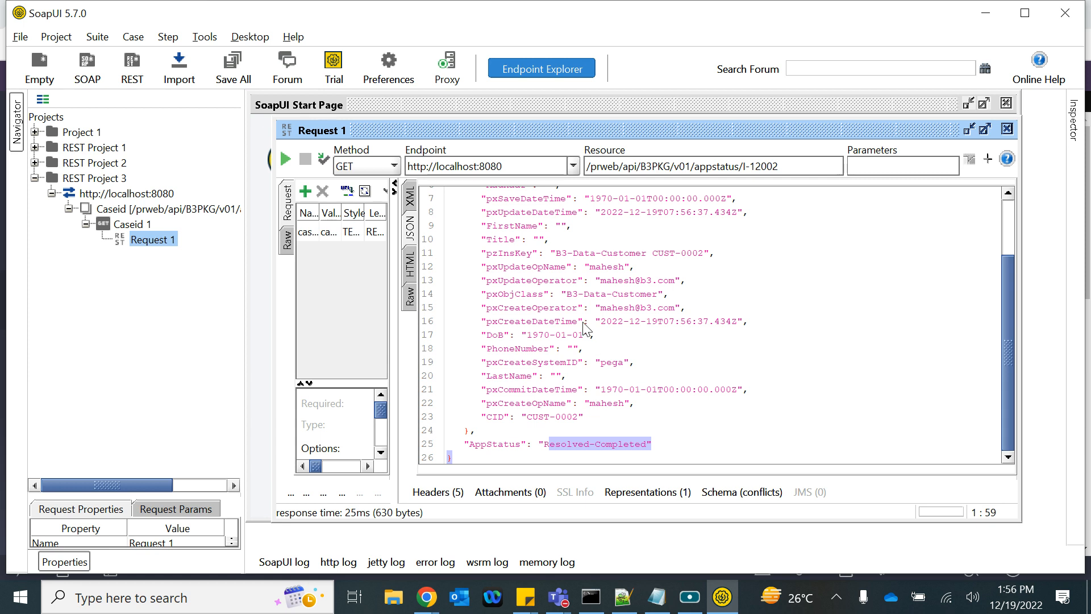
scroll(580, 309, "up", 1)
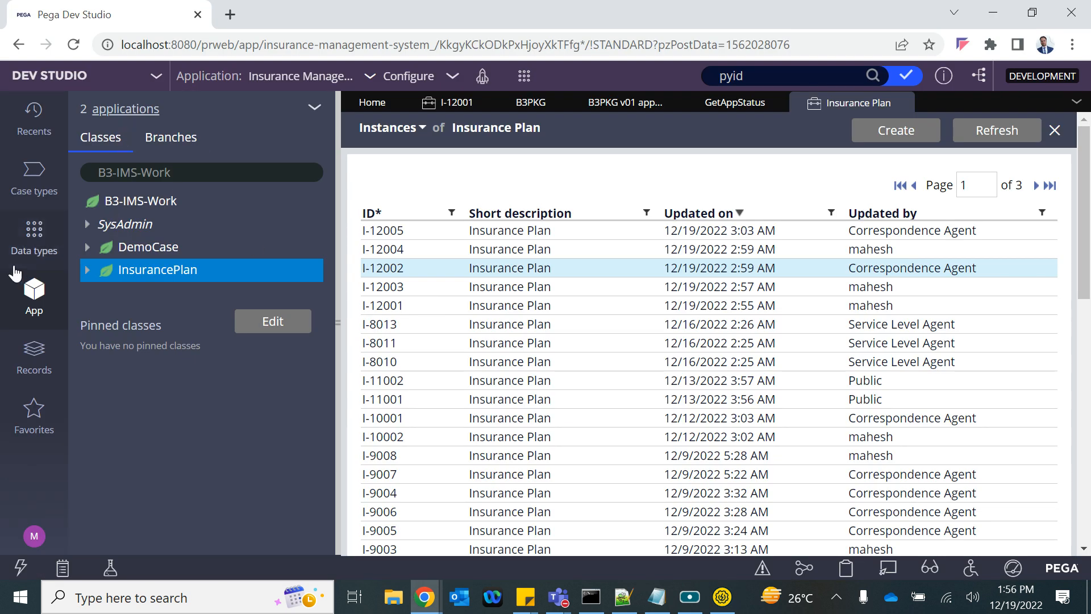
left_click(35, 228)
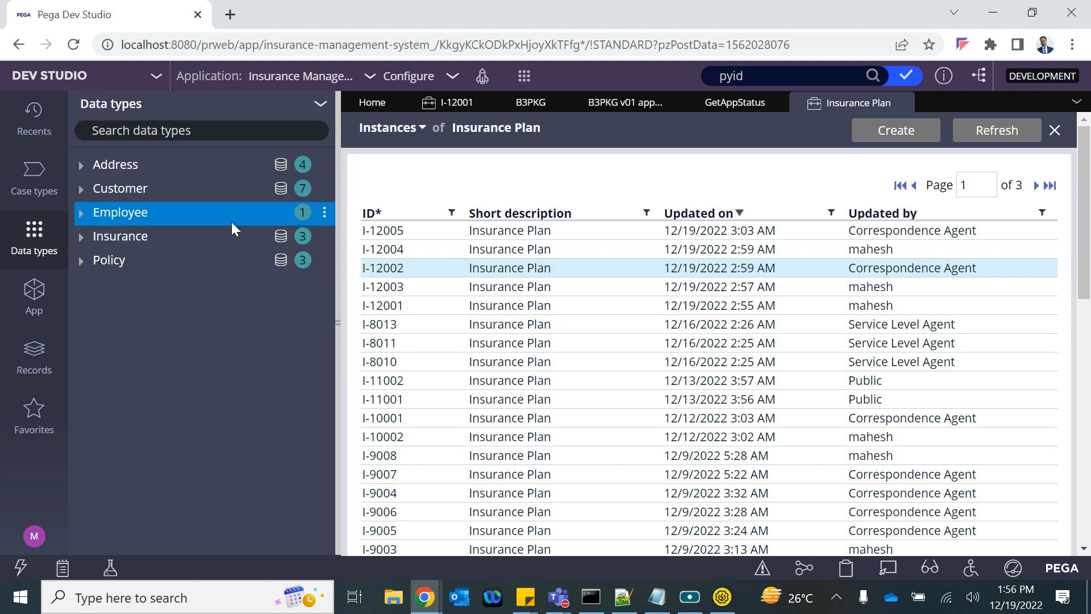
left_click(280, 191)
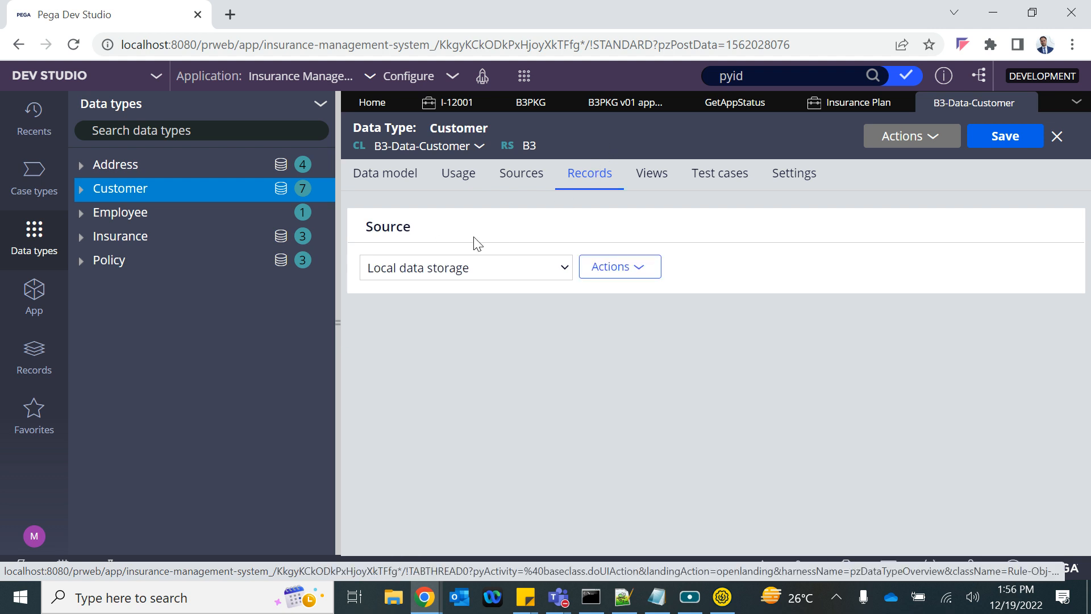
Step: Review the Obj-Open steps of the GetAppStatus activity, including how the customer record is opened by CID
left_click(731, 108)
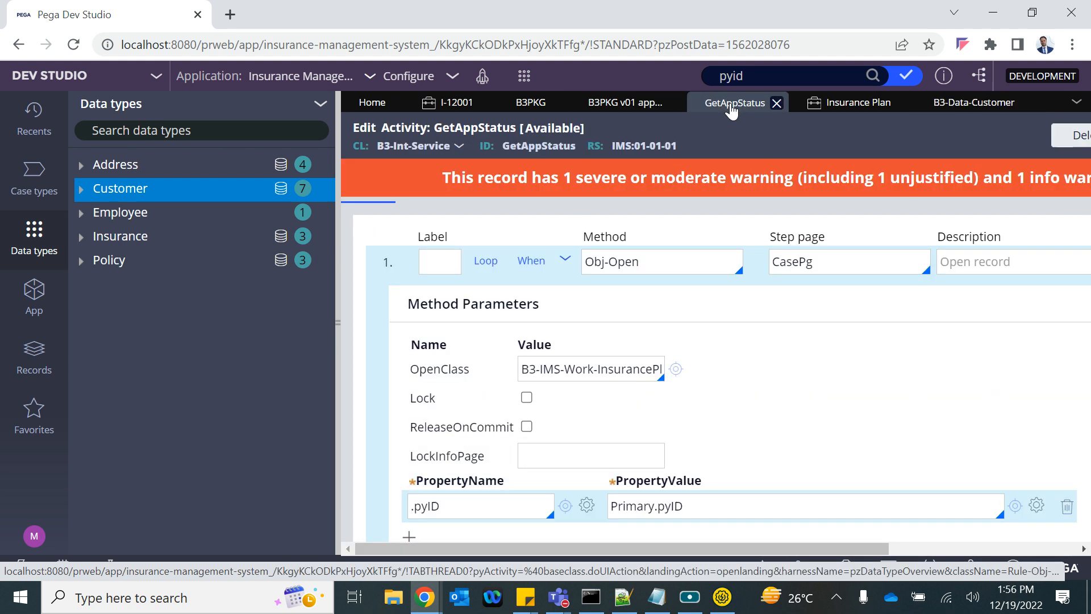
scroll(492, 432, "down", 3)
scroll(492, 433, "up", 3)
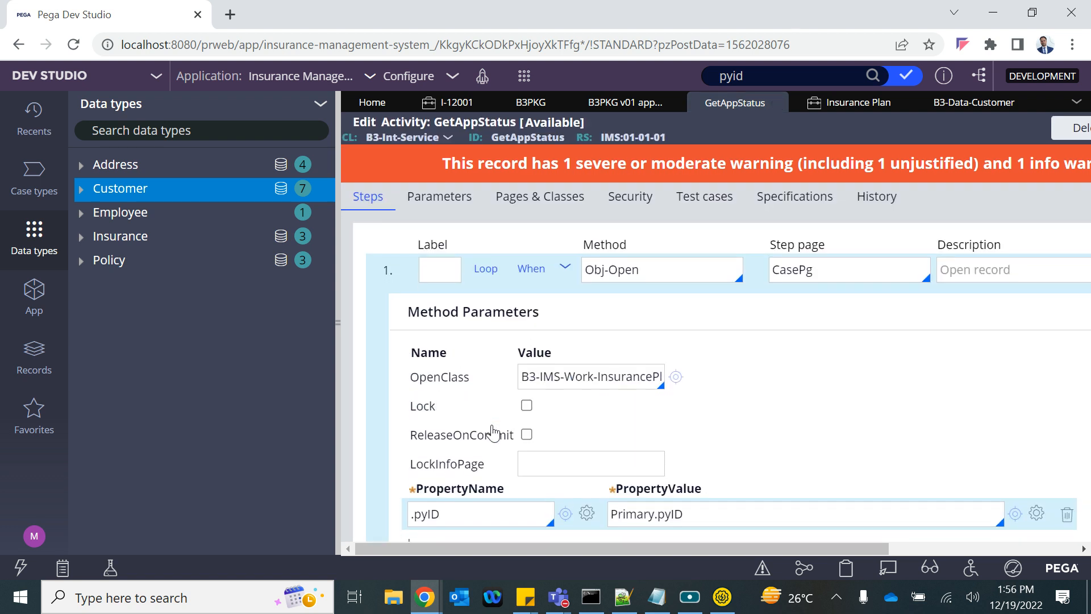
scroll(492, 433, "down", 6)
scroll(492, 433, "down", 1)
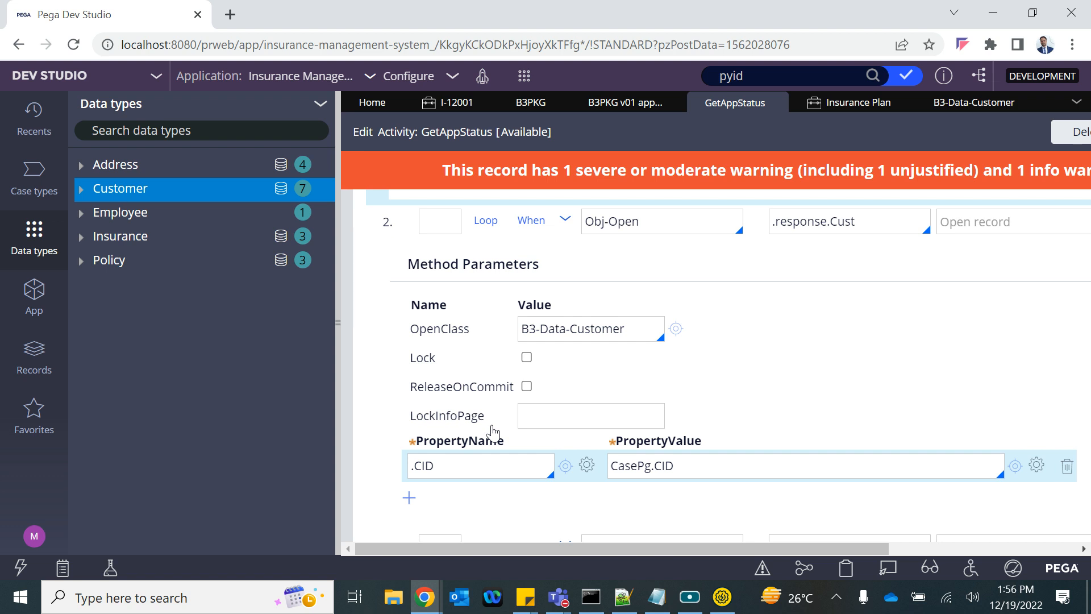
scroll(492, 433, "down", 1)
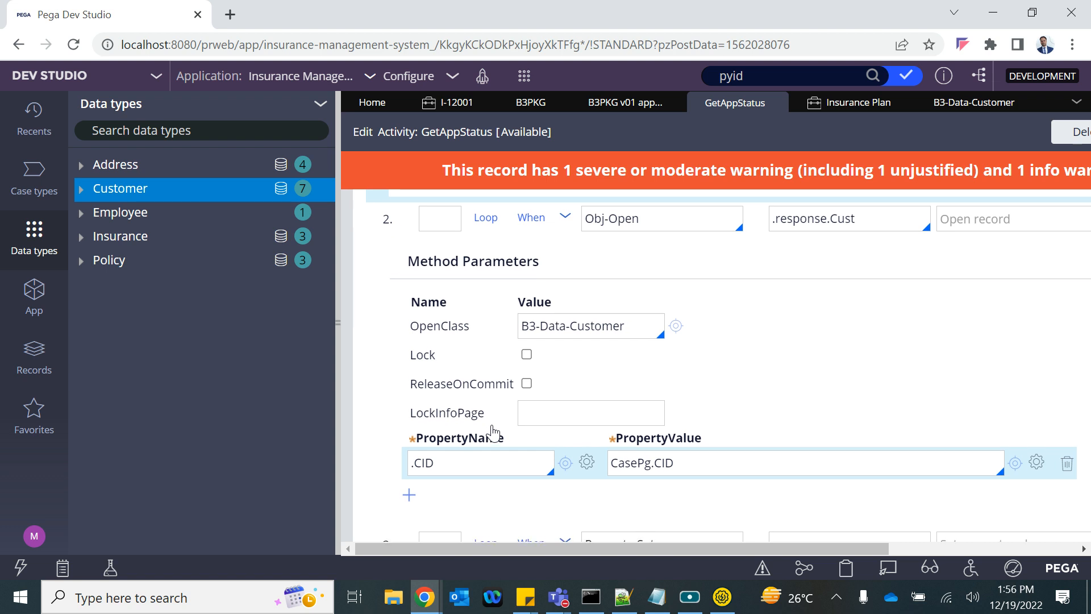
scroll(492, 432, "down", 1)
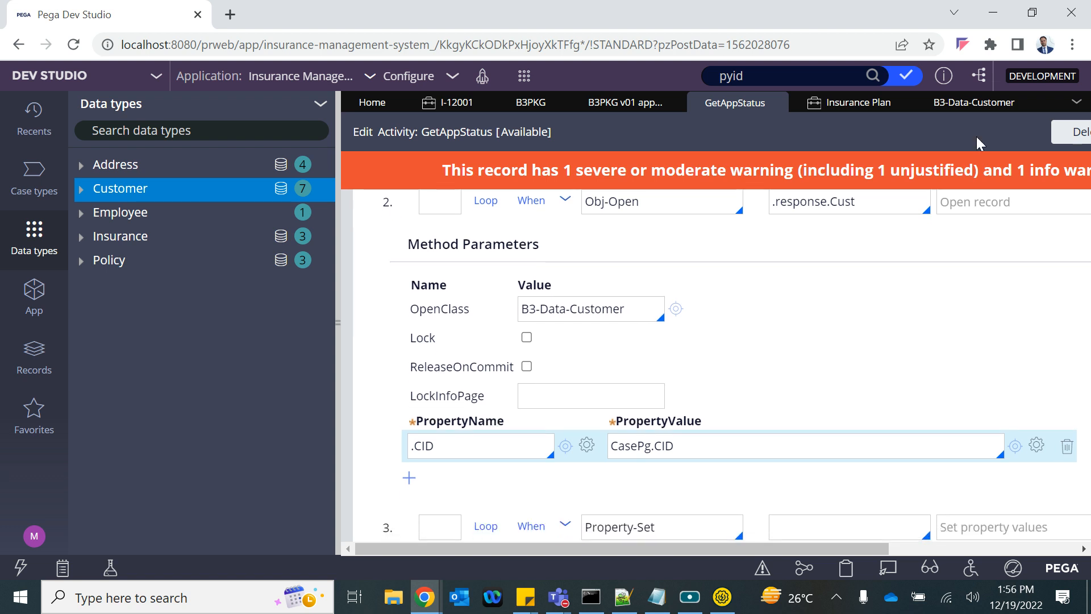
Step: View the B3-Data-Customer records across the full width with the explorer collapsed
left_click(955, 110)
scroll(586, 358, "down", 1)
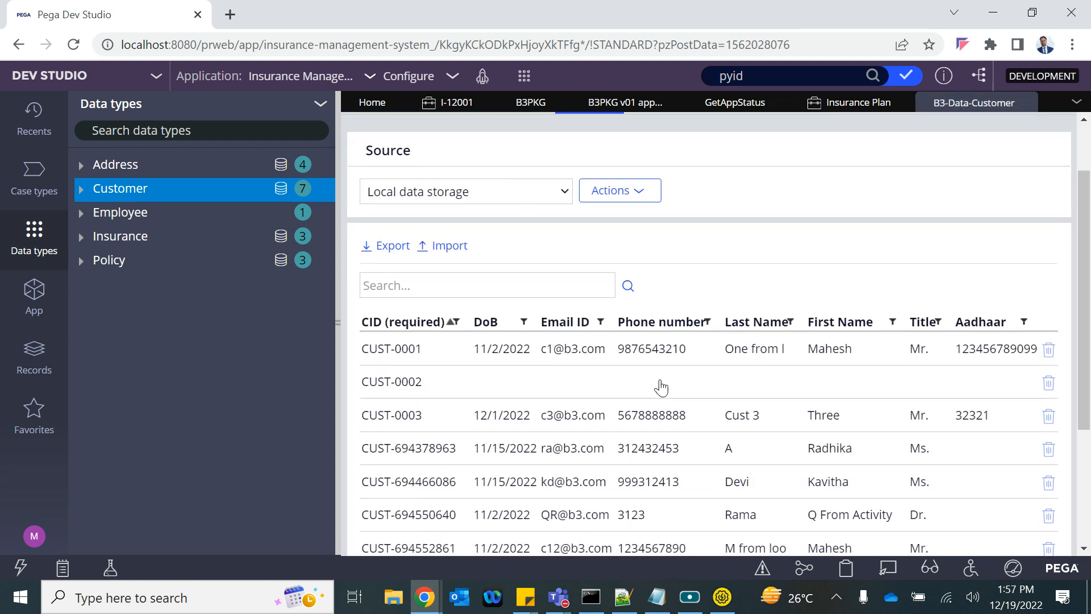
left_click(336, 383)
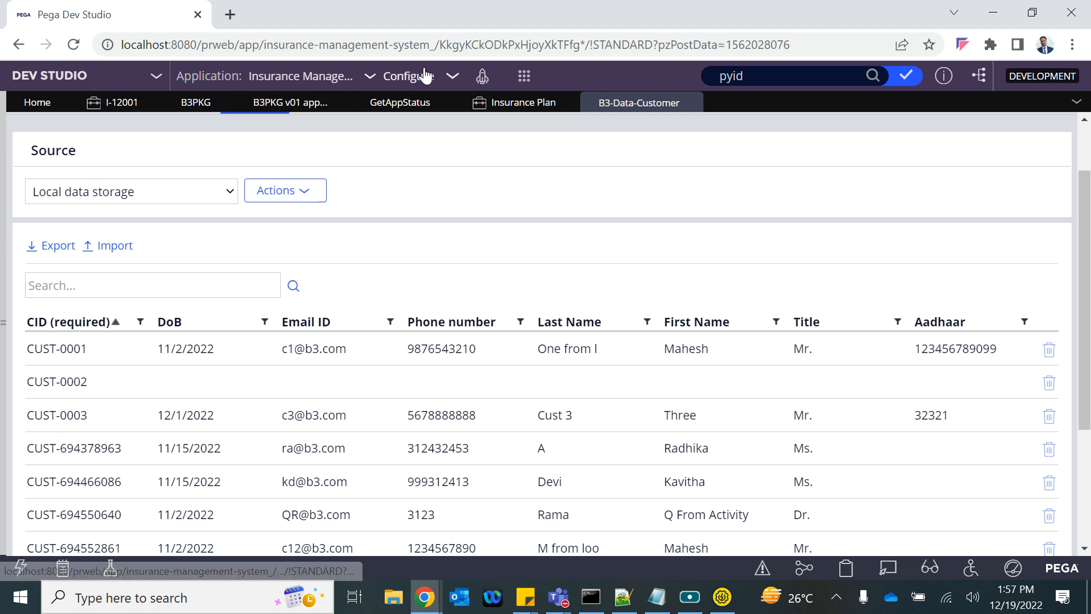
Step: Create a new Insurance Plan case, and reopen it as I-12006 from the InsurancePlan instances
left_click(523, 75)
mouse_move(654, 95)
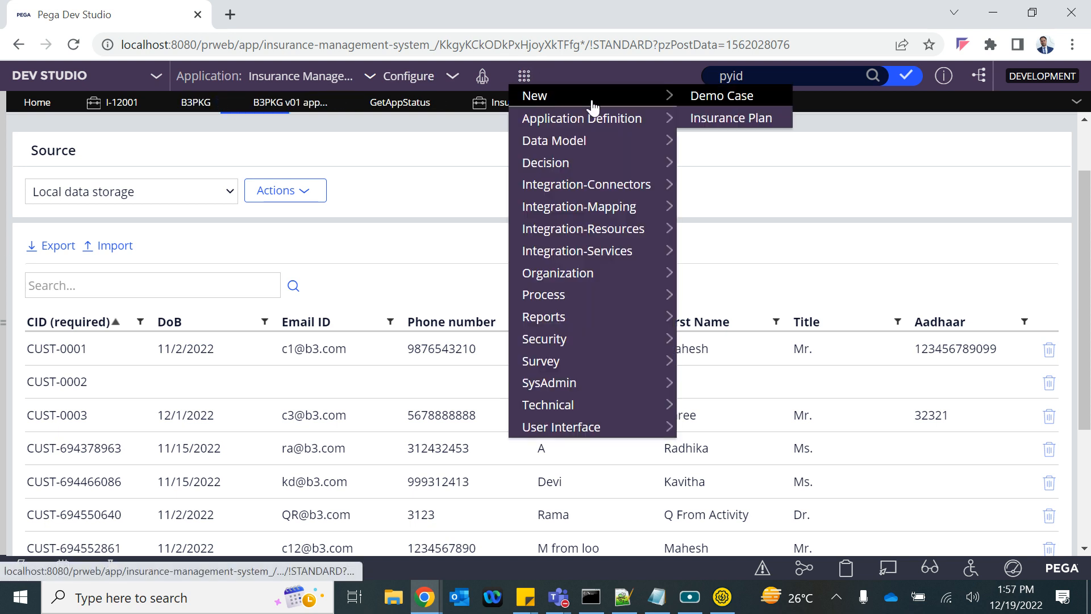
left_click(726, 119)
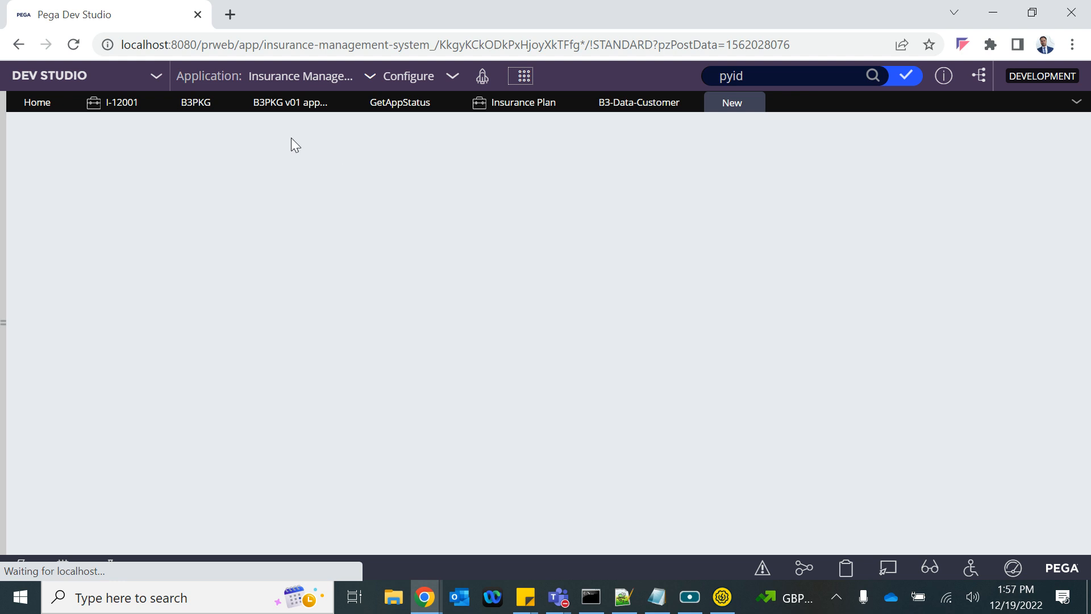
left_click(36, 305)
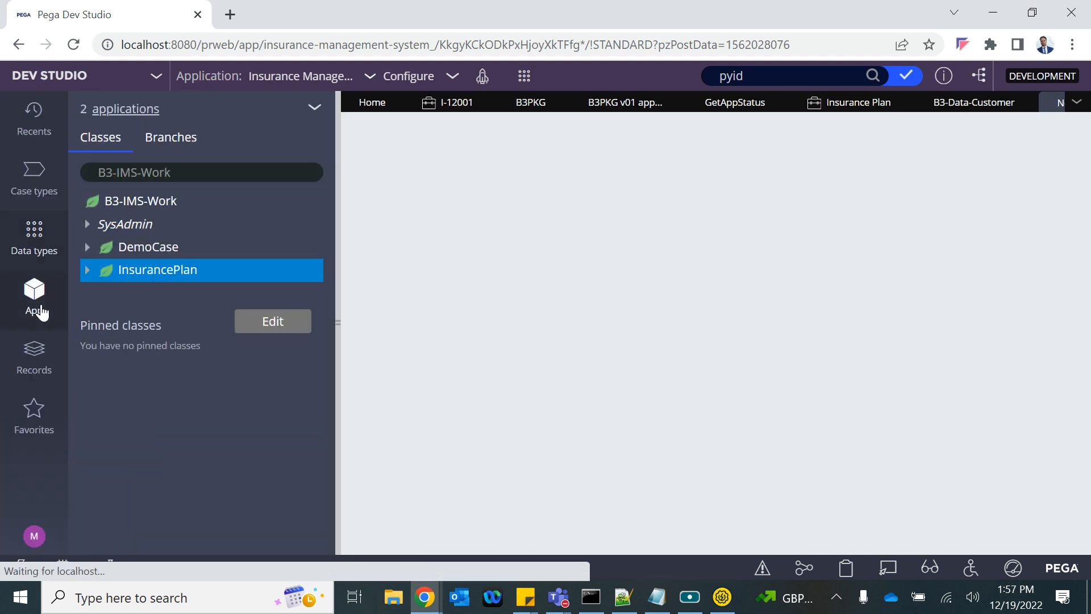
left_click(148, 272)
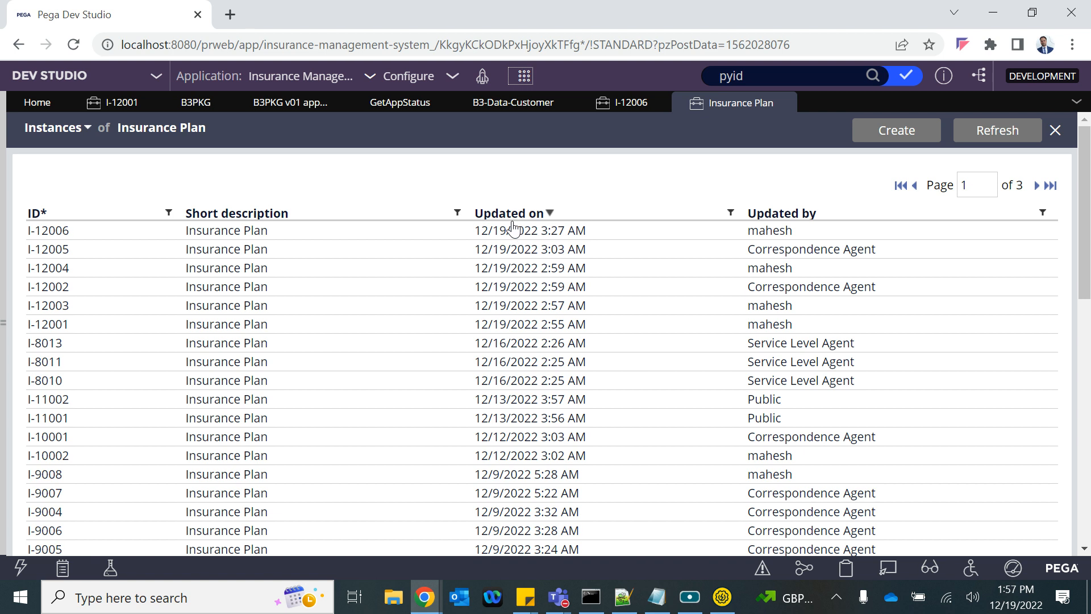
left_click(62, 230)
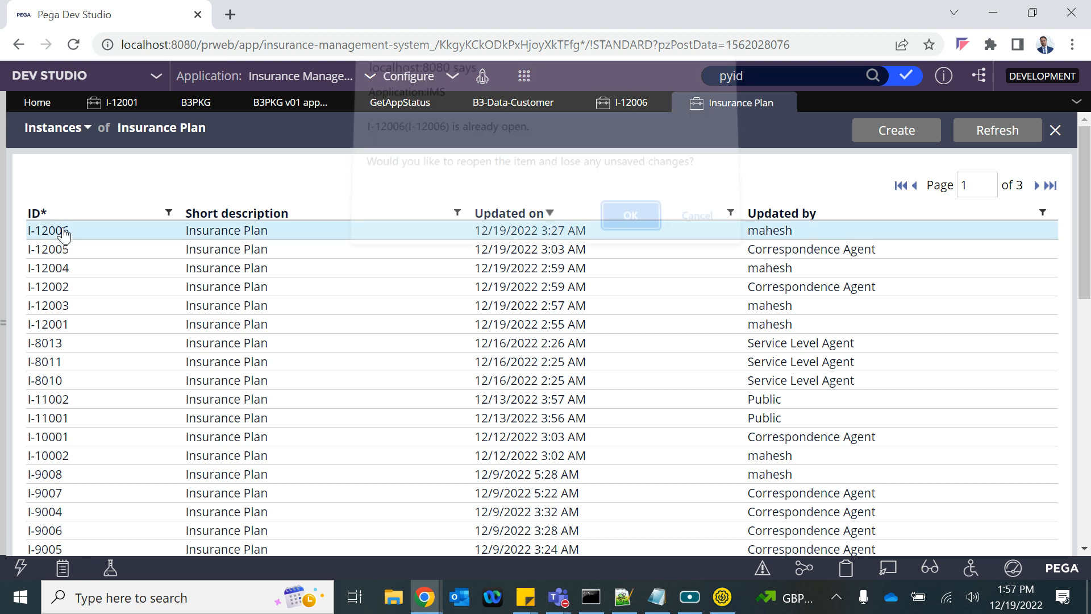
left_click(629, 226)
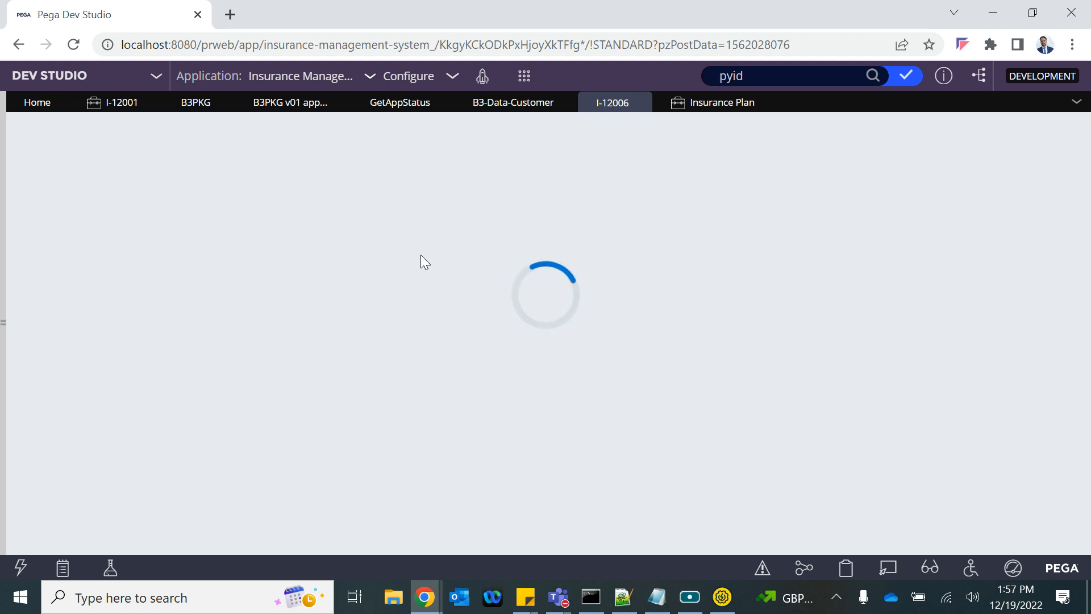
Step: Switch to SoapUI, change the case ID in Request 1's resource path to I-12006, and send the request
left_click(721, 598)
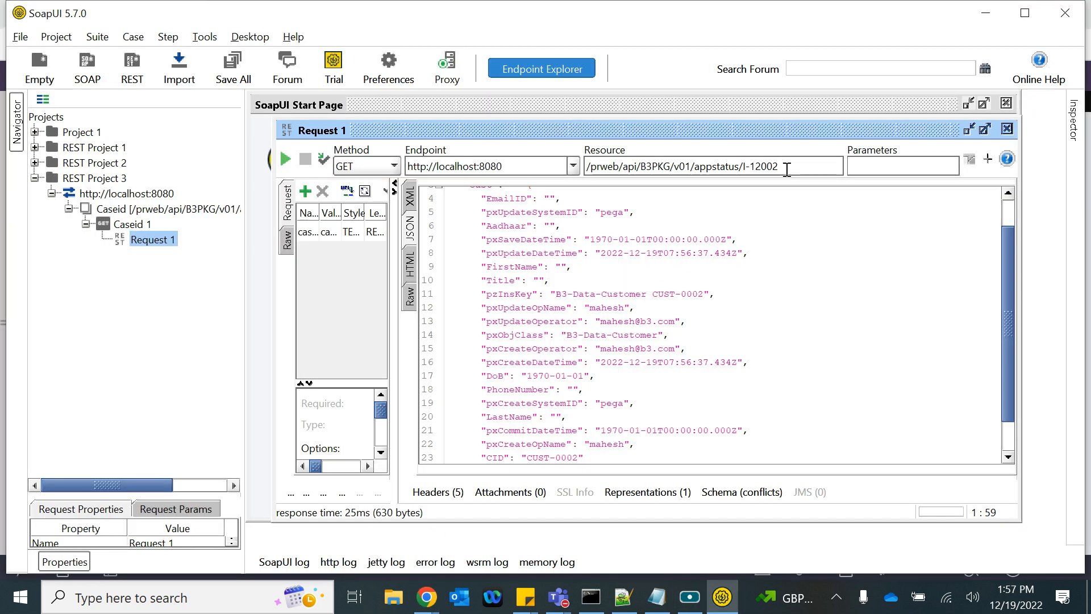
left_click(789, 172)
key("BackSpace")
type("6")
left_click(283, 163)
left_click(282, 164)
Step: Change the case ID in Request 1's resource path to I-12005 and send the request
left_click(801, 165)
key("BackSpace")
type("5")
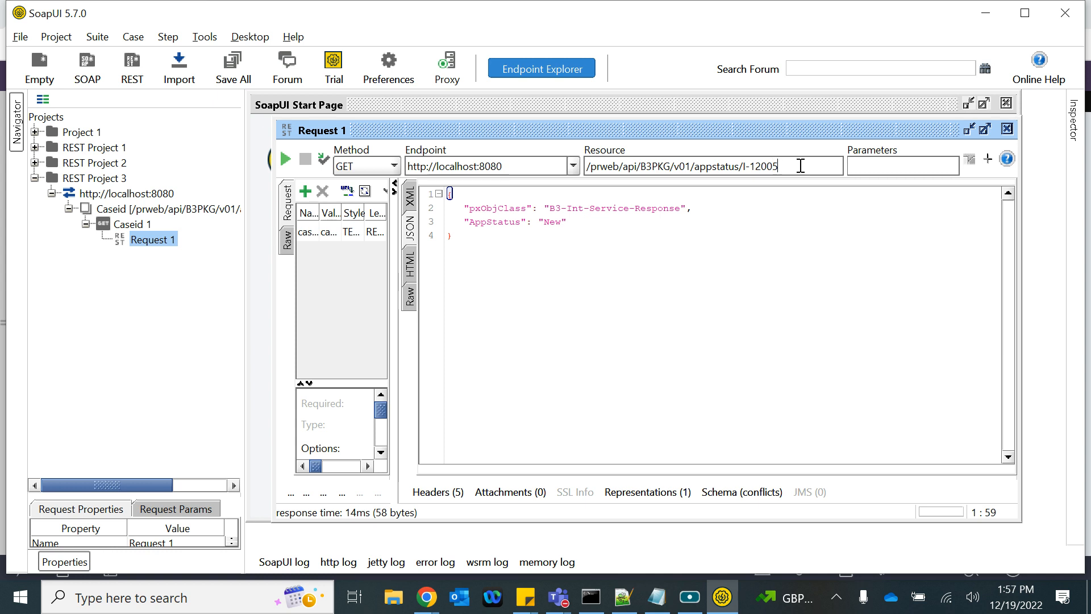
left_click(286, 162)
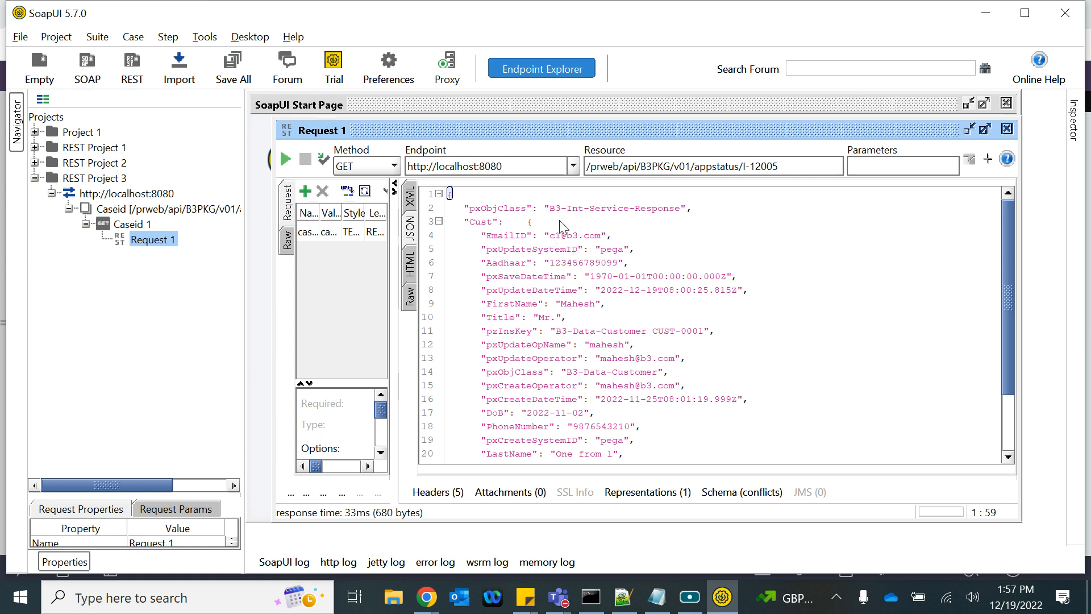
Step: Examine the customer fields and AppStatus in the JSON response for case I-12005
scroll(675, 380, "down", 2)
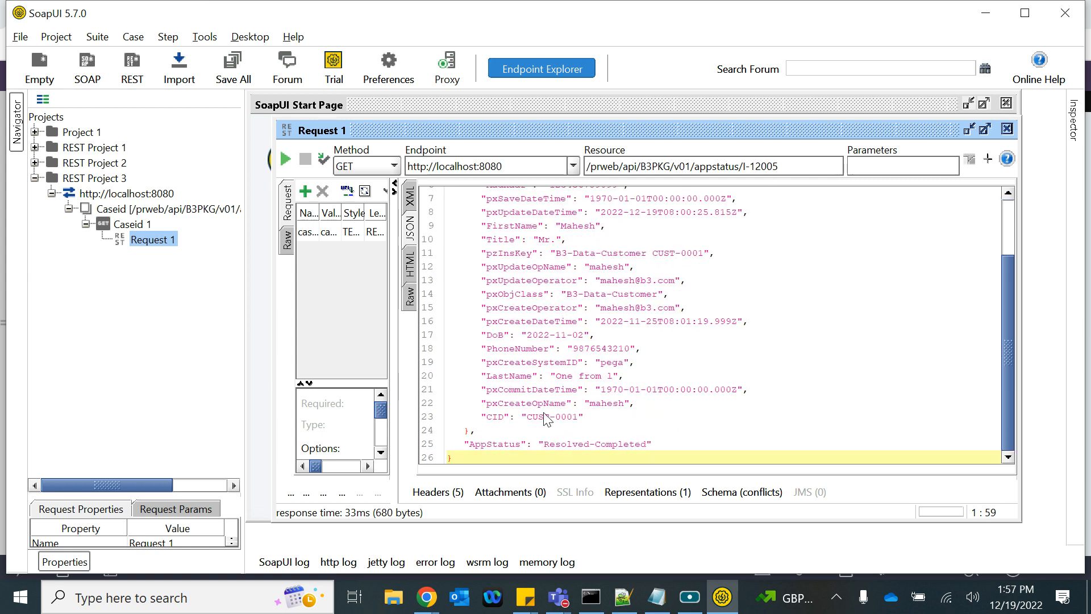
left_click_drag(527, 418, 610, 425)
left_click_drag(561, 376, 613, 377)
left_click_drag(522, 347, 621, 348)
left_click_drag(483, 335, 573, 340)
scroll(488, 284, "up", 1)
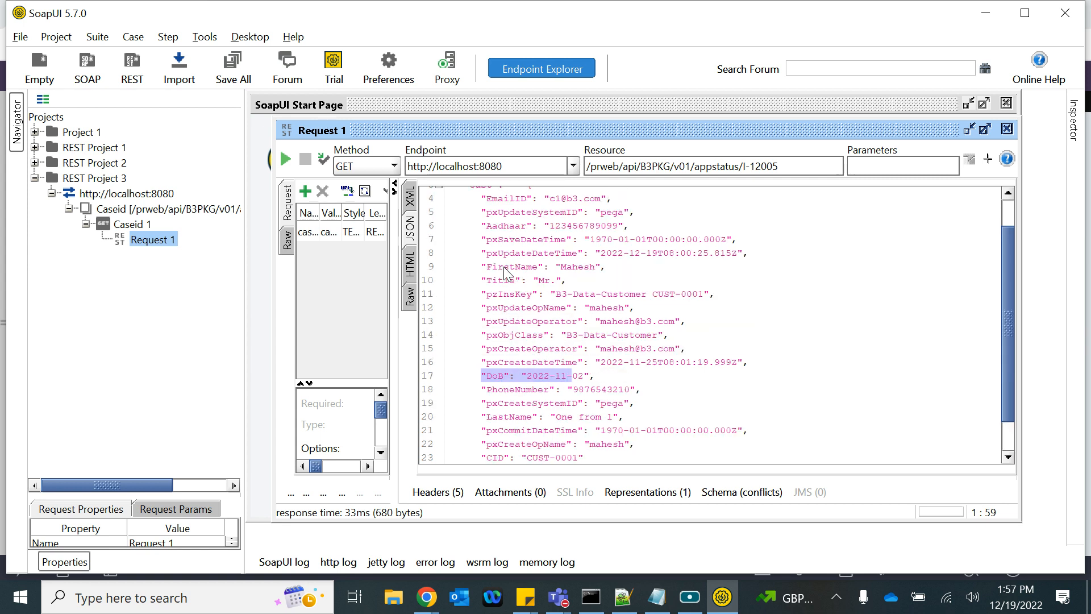
left_click_drag(483, 280, 580, 281)
left_click_drag(482, 267, 687, 280)
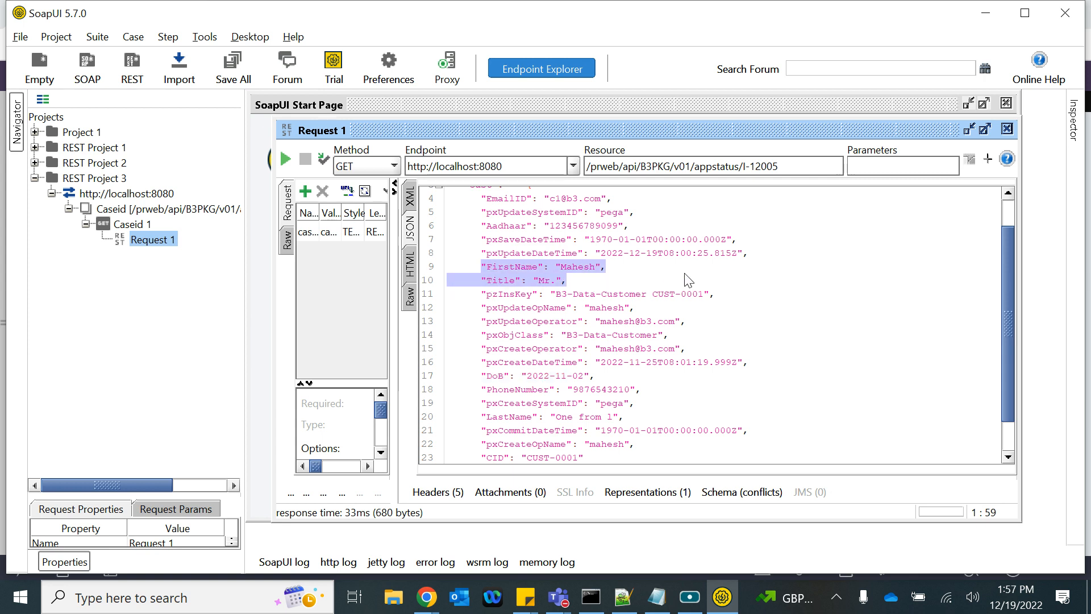
left_click_drag(518, 226, 804, 292)
scroll(803, 292, "down", 1)
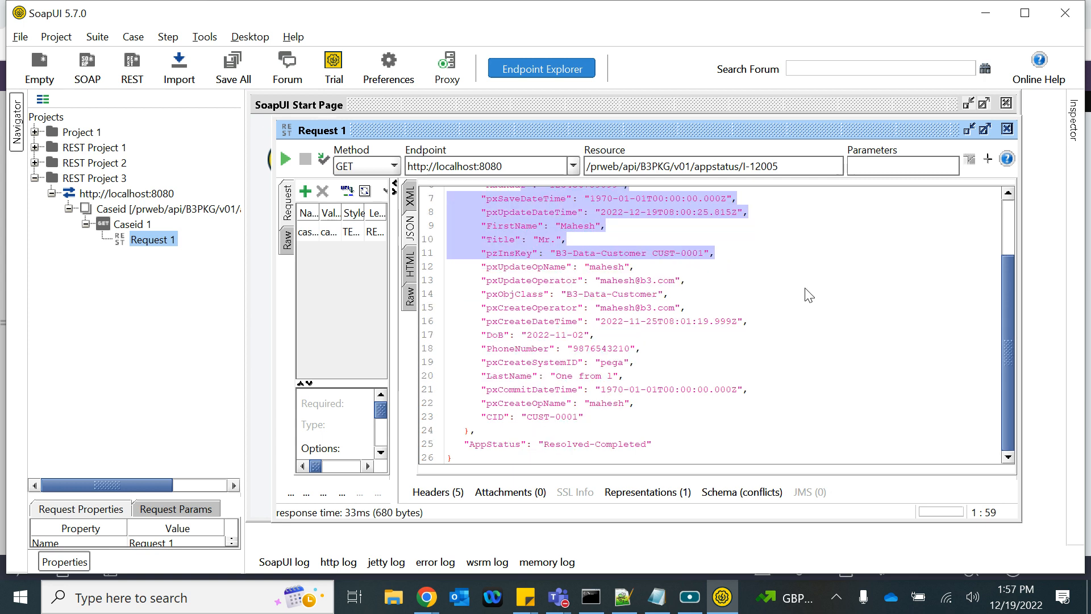
scroll(809, 296, "up", 2)
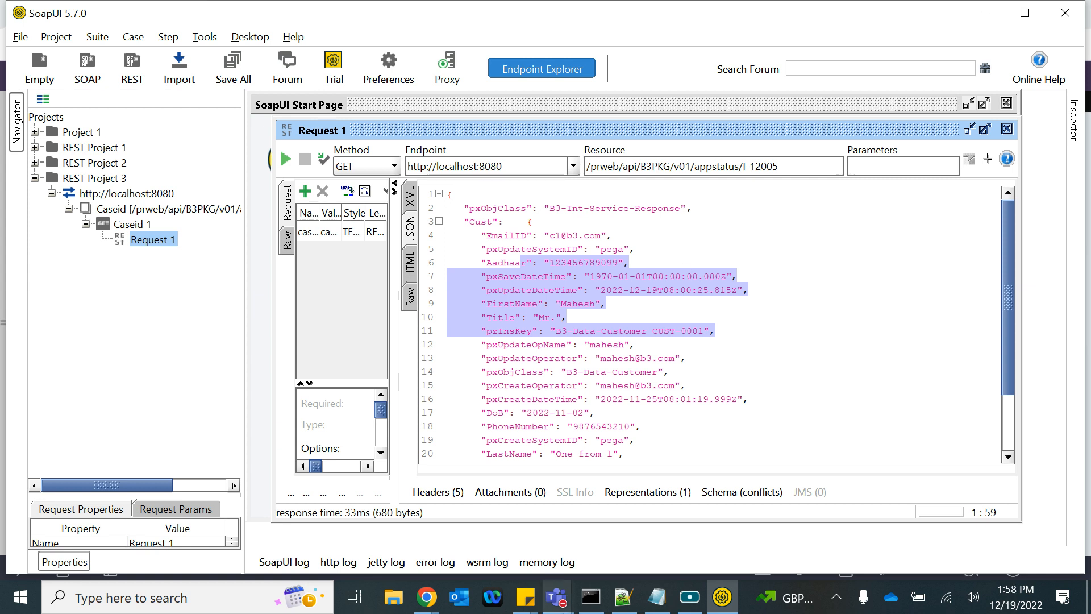
Step: Look at case I-12006 in Pega Dev Studio, review the request's case ID and JSON response in SoapUI, and return to Dev Studio
left_click(721, 600)
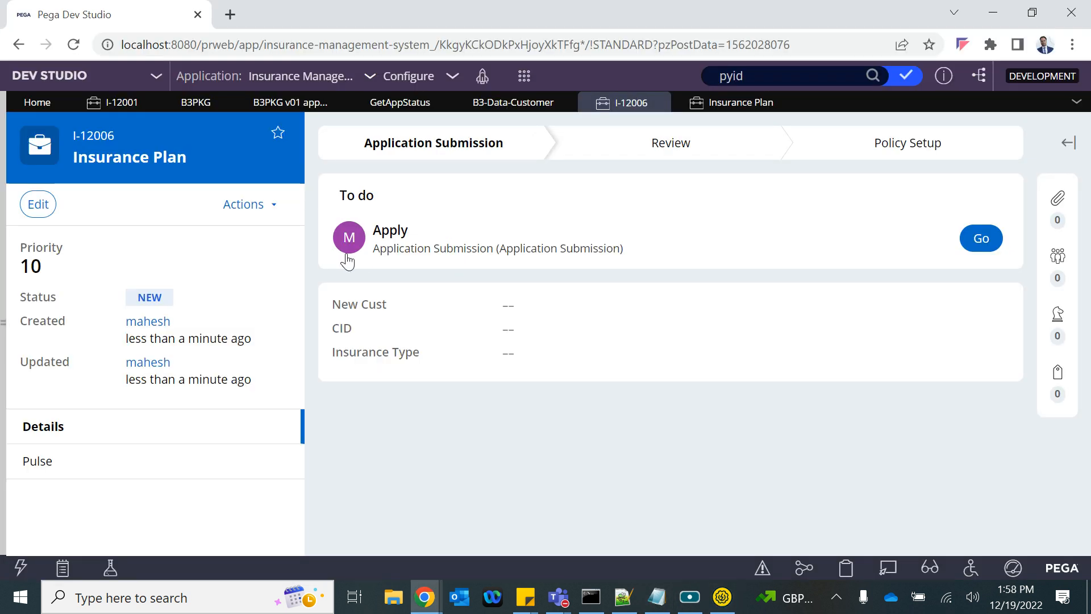
left_click(721, 597)
double_click(764, 165)
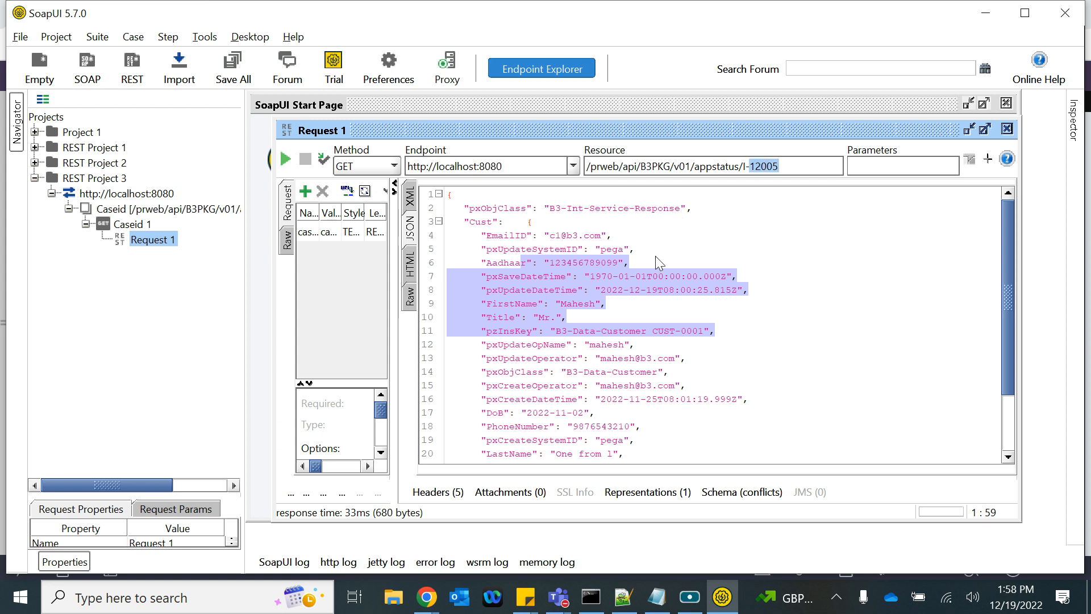
scroll(596, 387, "down", 2)
scroll(597, 387, "up", 2)
mouse_move(426, 596)
left_click(352, 536)
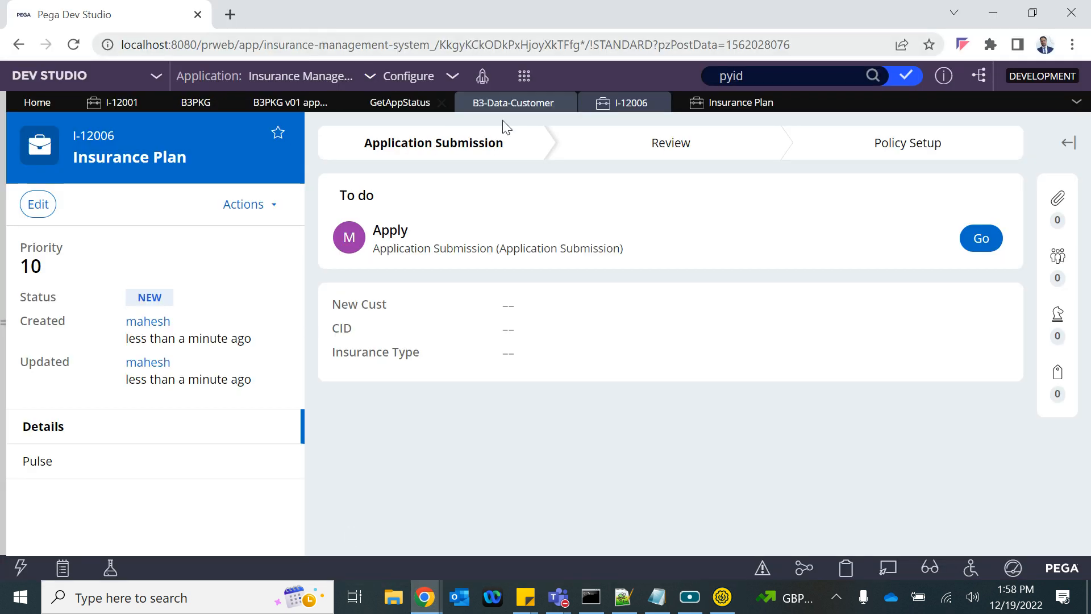
Step: Collapse the method parameters of all three steps in the GetAppStatus activity
left_click(396, 105)
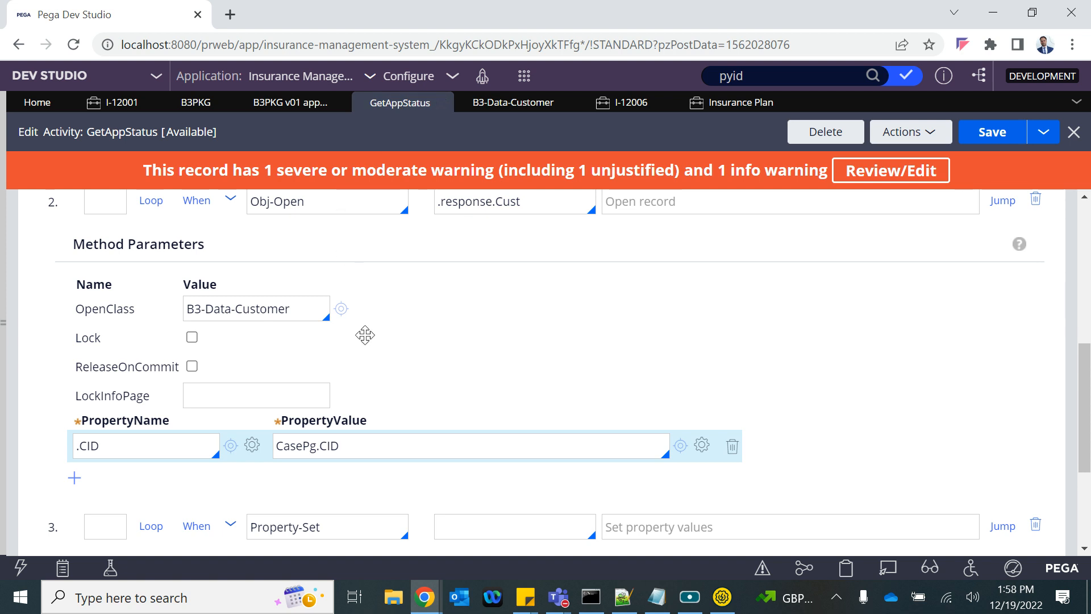
scroll(365, 335, "up", 5)
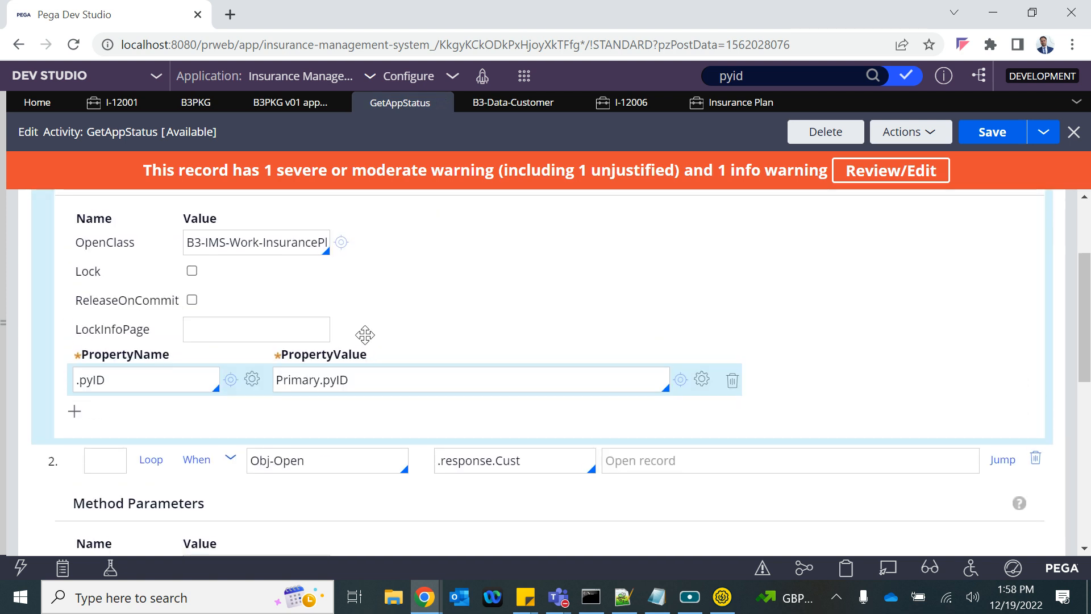
scroll(365, 335, "up", 3)
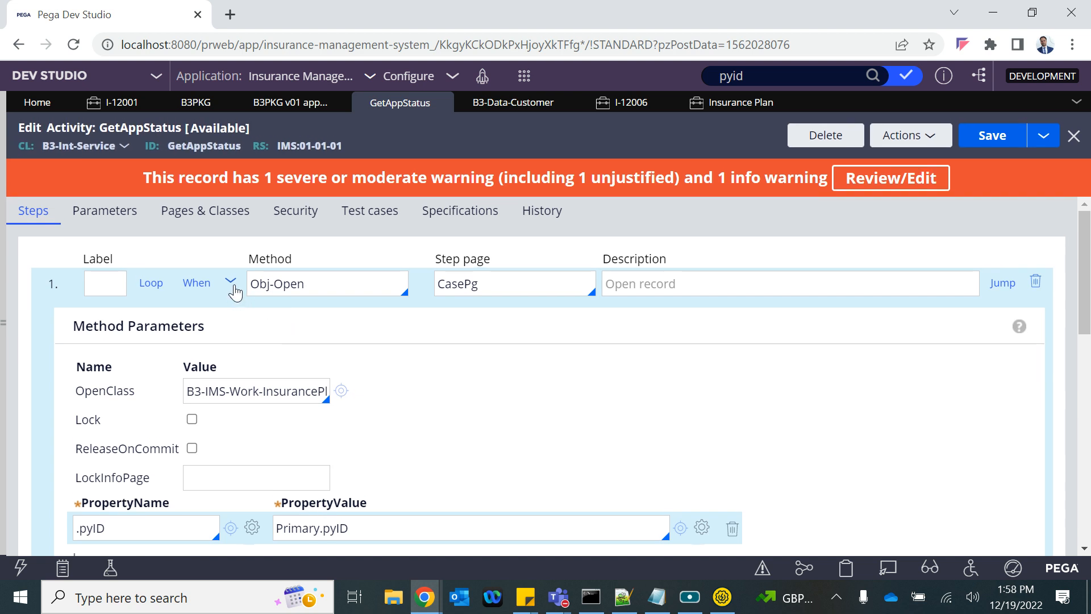
left_click(231, 284)
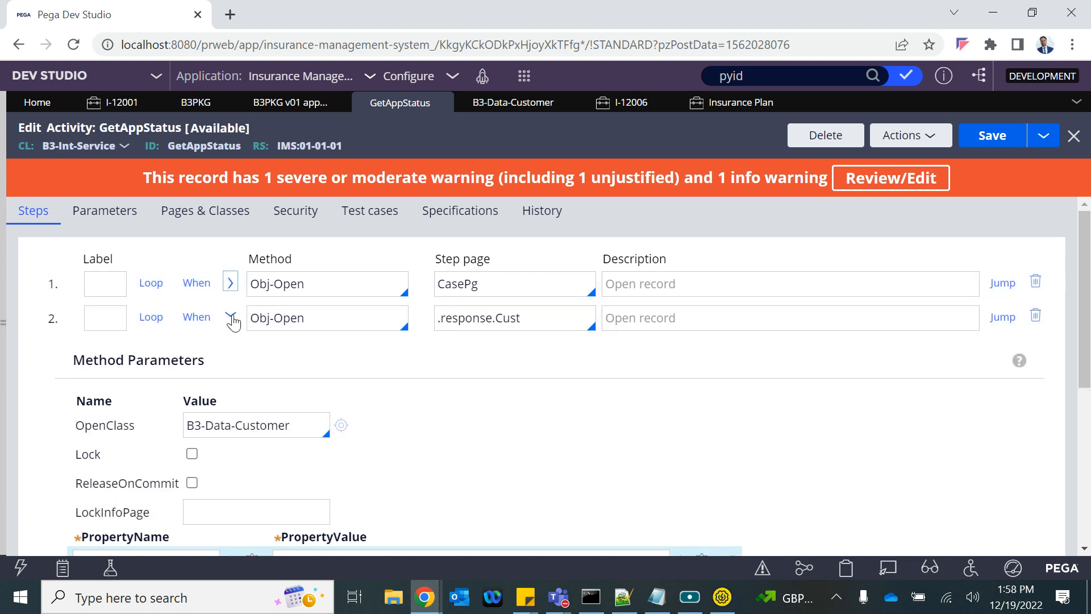
left_click(230, 317)
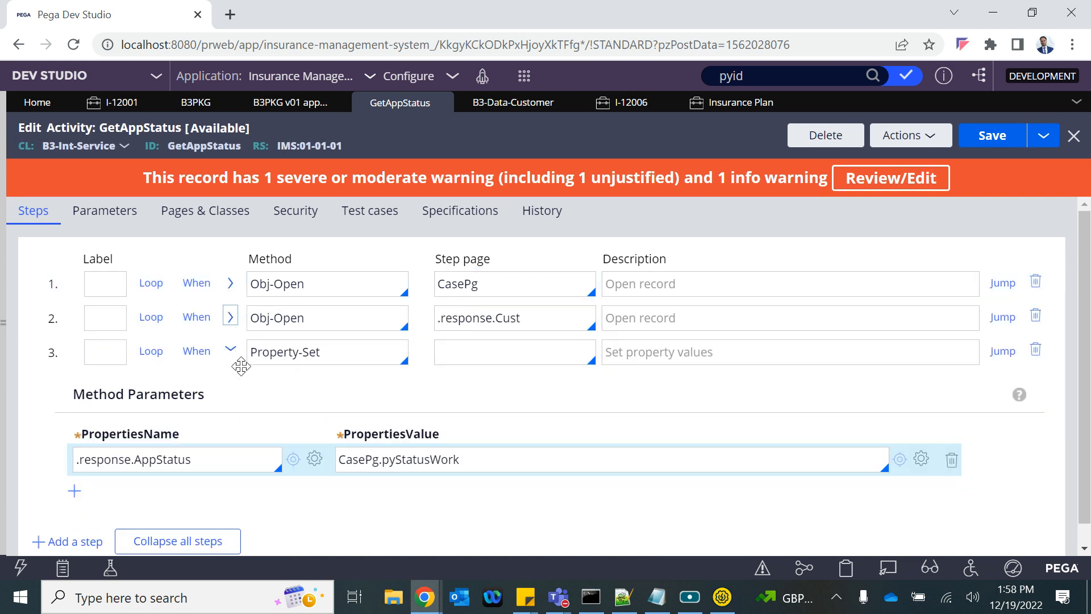
left_click(230, 353)
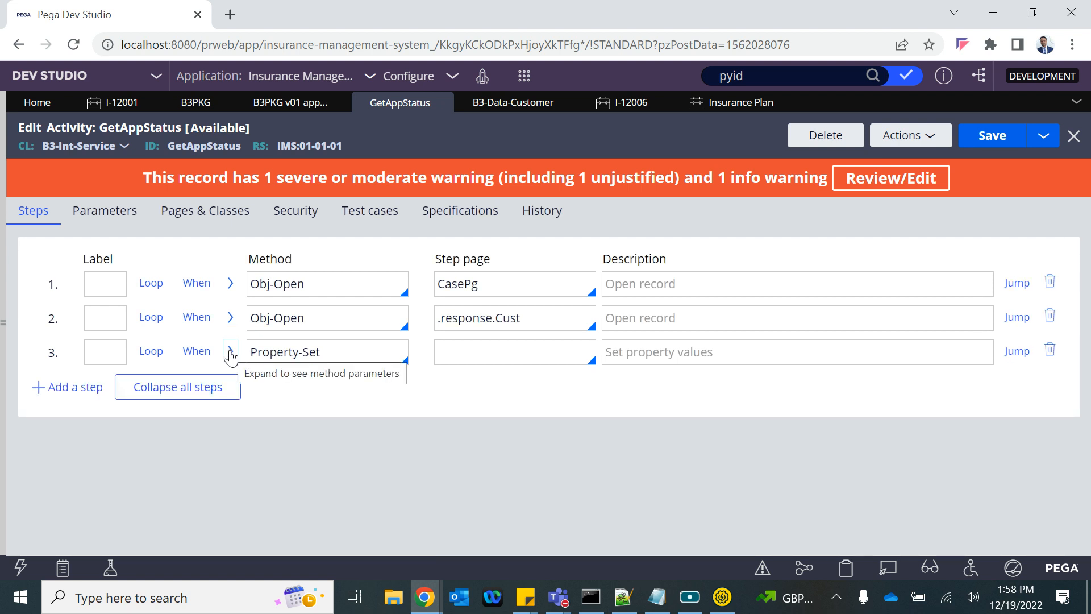